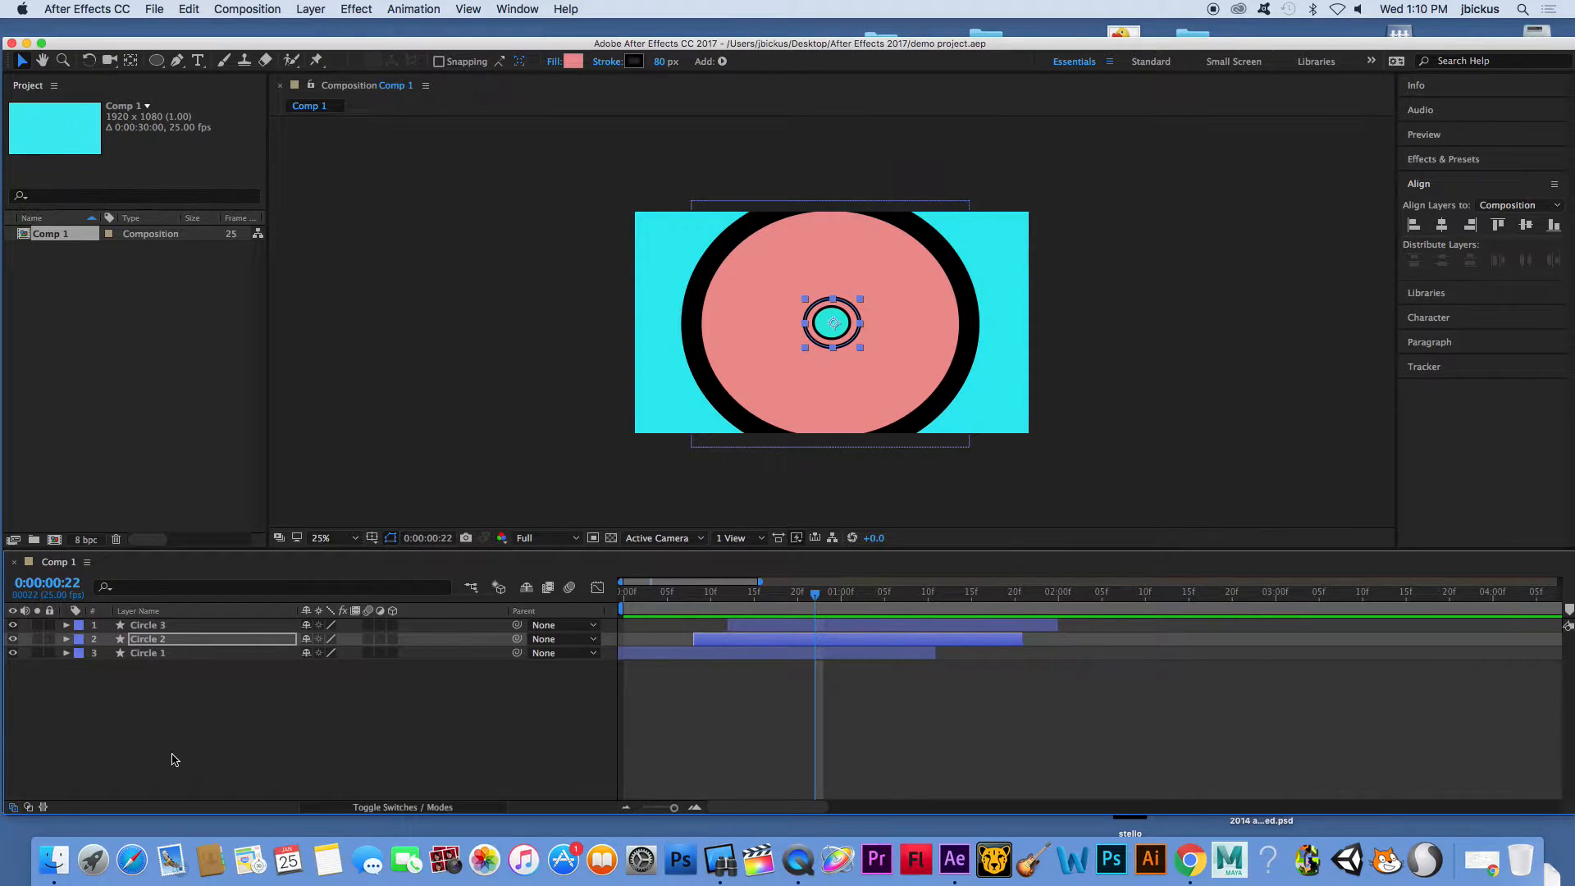
# Trim the end of the Circle 3 layer to 0:00:01:21 so it lines up with the end of Circle 2
pyautogui.click(166, 747)
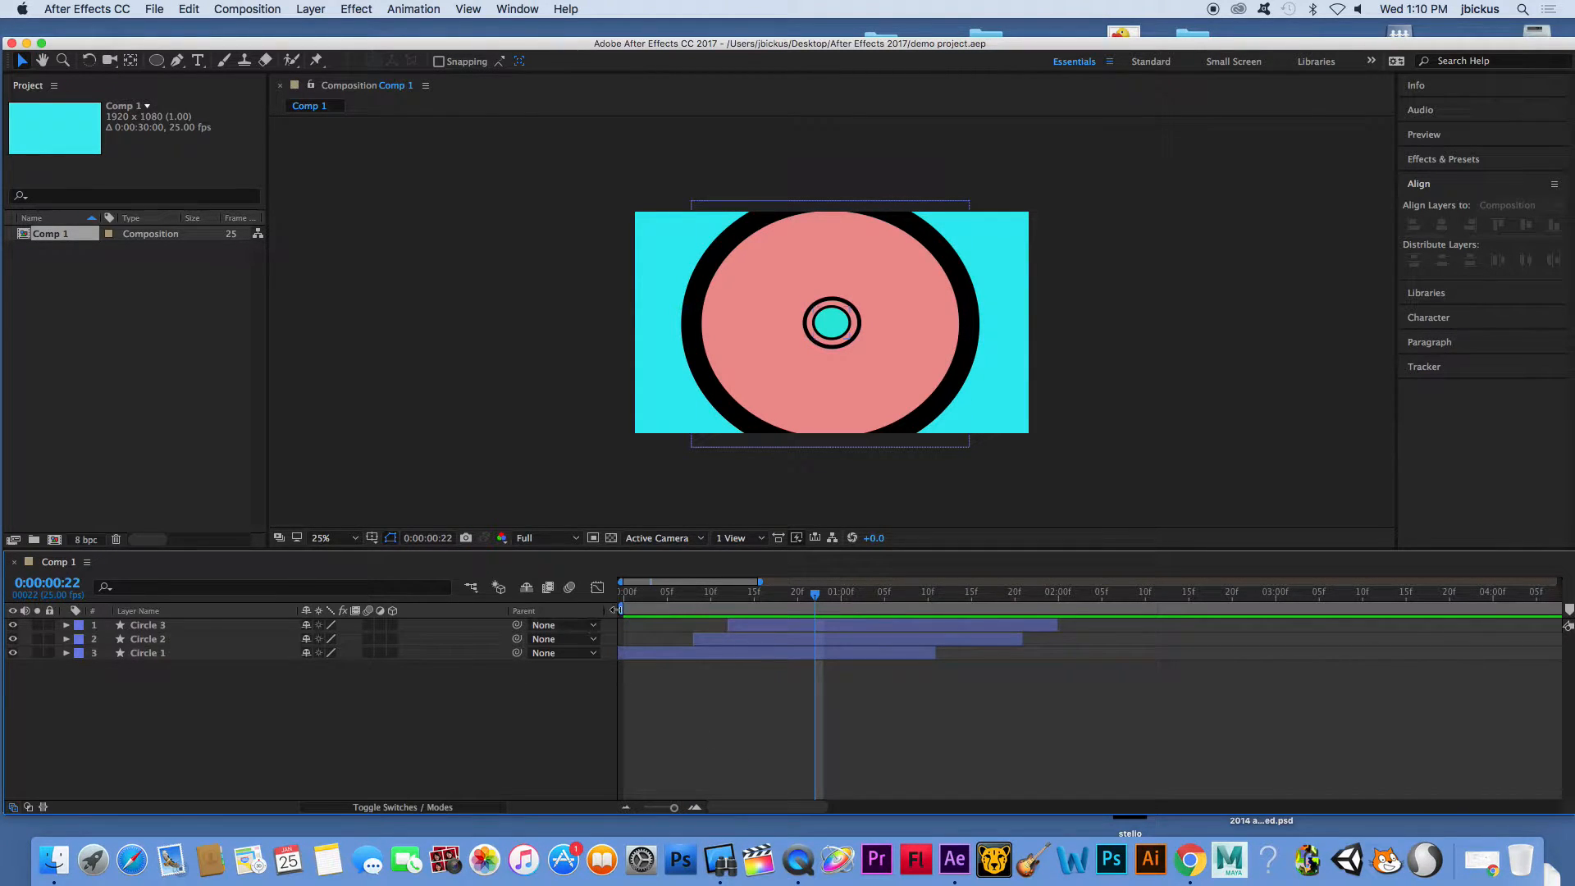
pyautogui.hscroll(3, 881, 644)
pyautogui.hscroll(-3, 878, 648)
pyautogui.moveTo(674, 809); pyautogui.dragTo(634, 820)
pyautogui.moveTo(1565, 610); pyautogui.dragTo(1567, 644)
pyautogui.moveTo(645, 811); pyautogui.dragTo(668, 811)
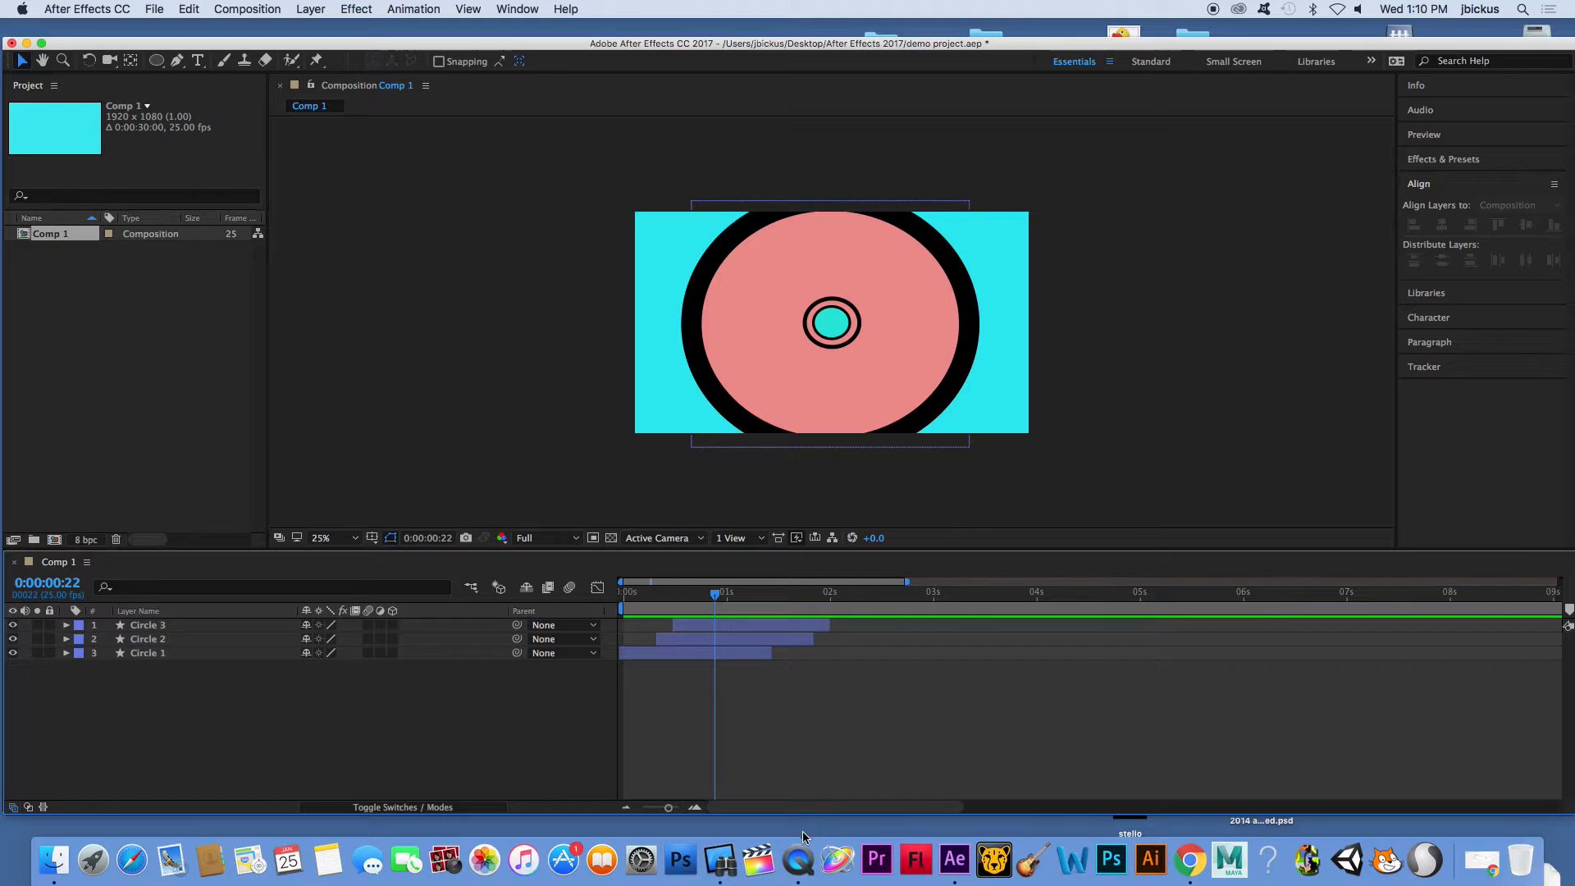
pyautogui.moveTo(837, 808); pyautogui.dragTo(739, 809)
pyautogui.moveTo(716, 596); pyautogui.dragTo(811, 630)
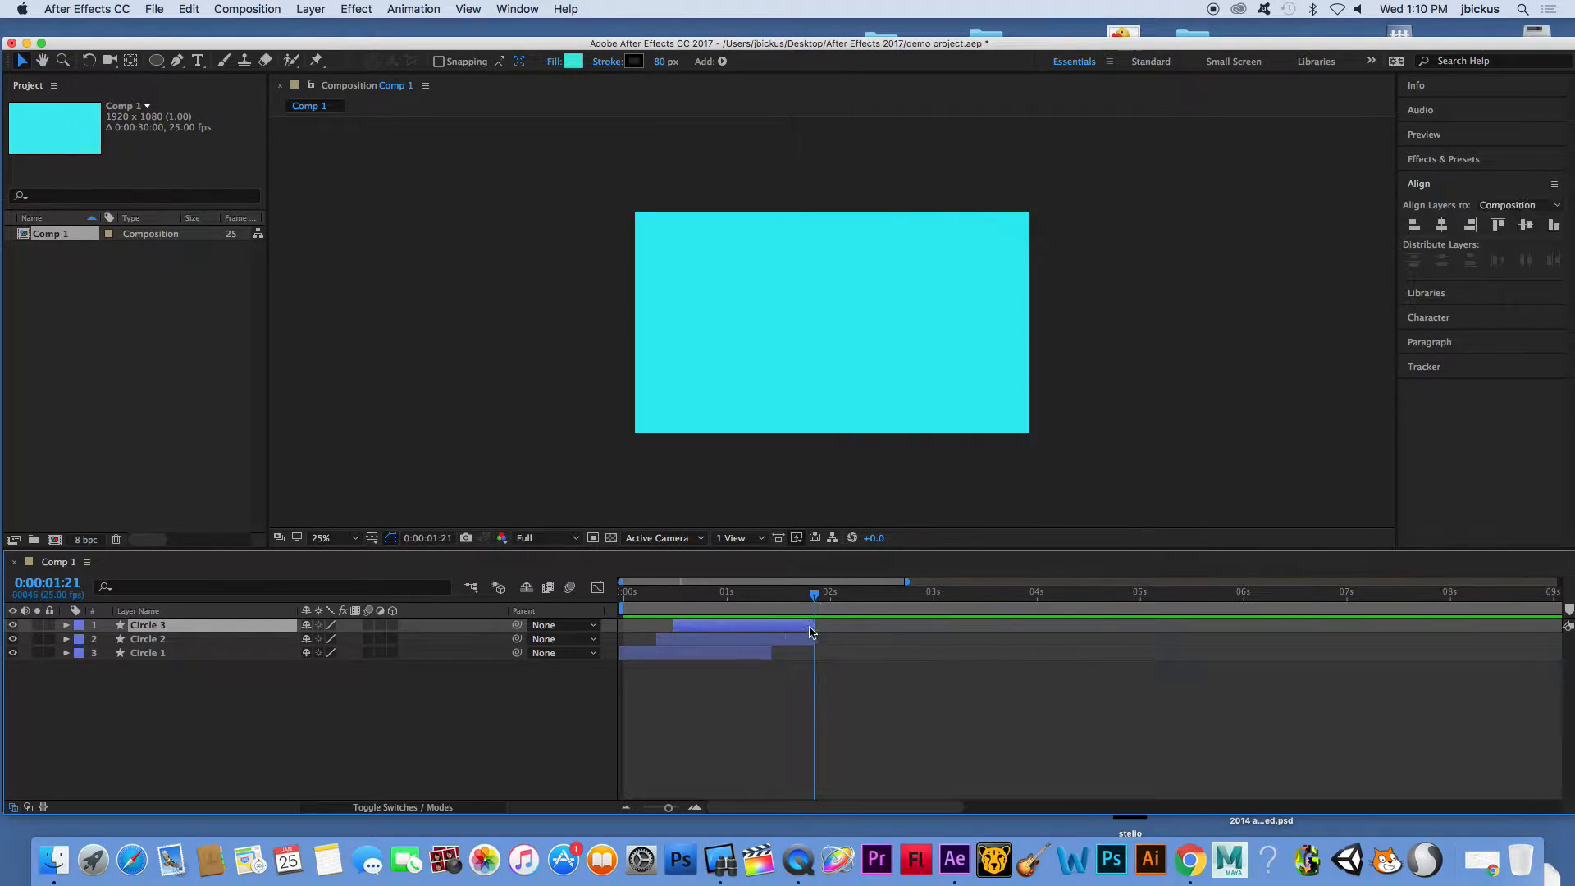
# Draw a large circle right of the frame's centre at 0:00:01:23 with the Ellipse tool, using a turquoise fill and 80 px black stroke
pyautogui.moveTo(644, 597); pyautogui.dragTo(832, 605)
pyautogui.click(876, 691)
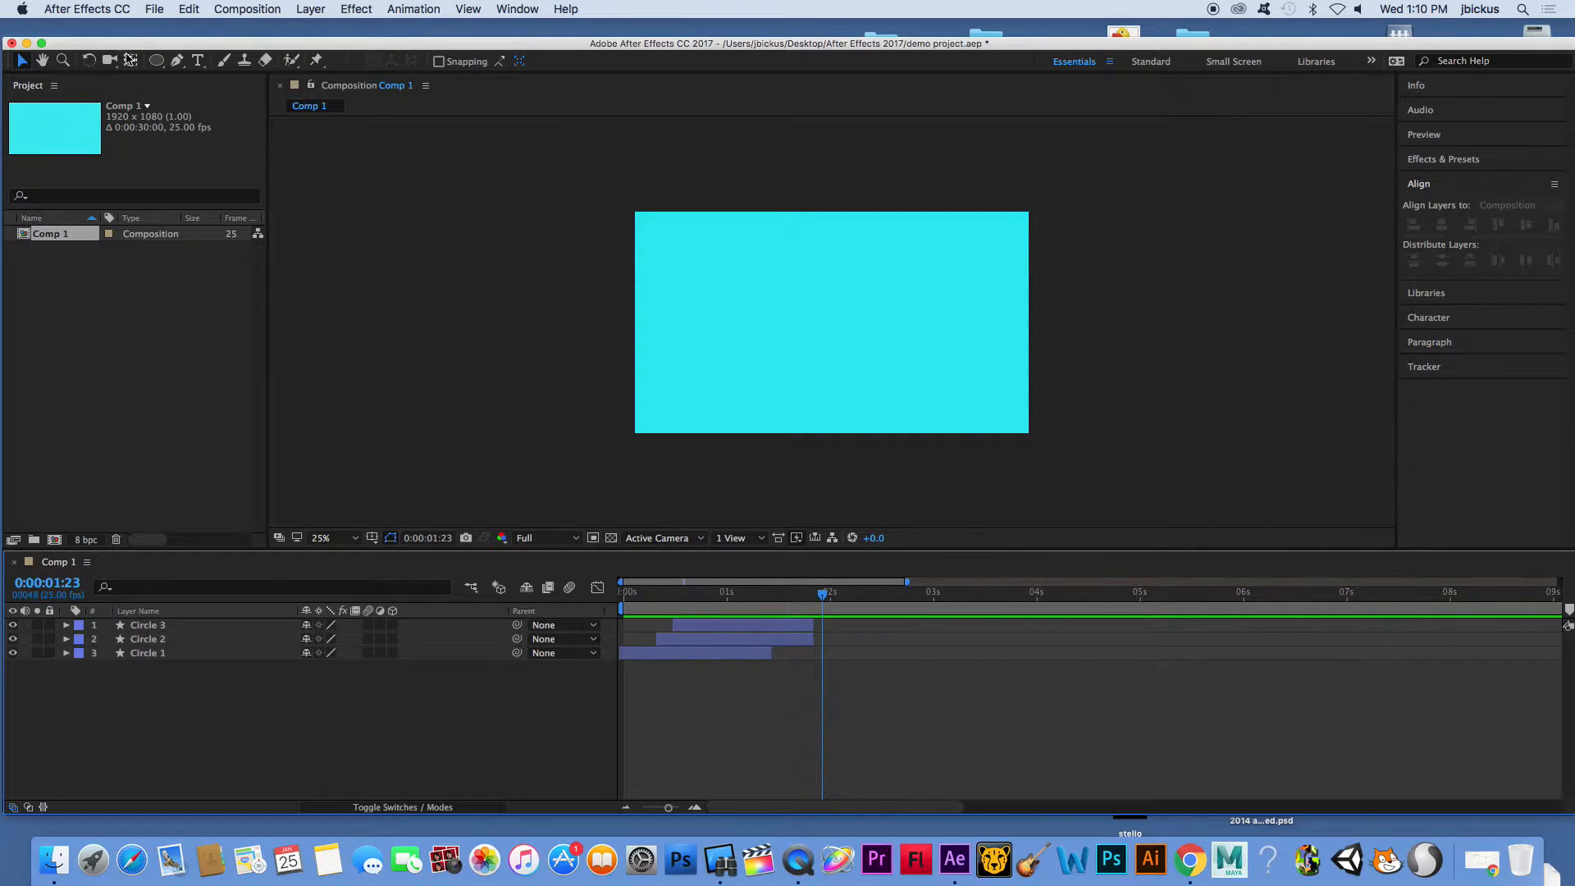
pyautogui.moveTo(157, 66); pyautogui.dragTo(206, 104)
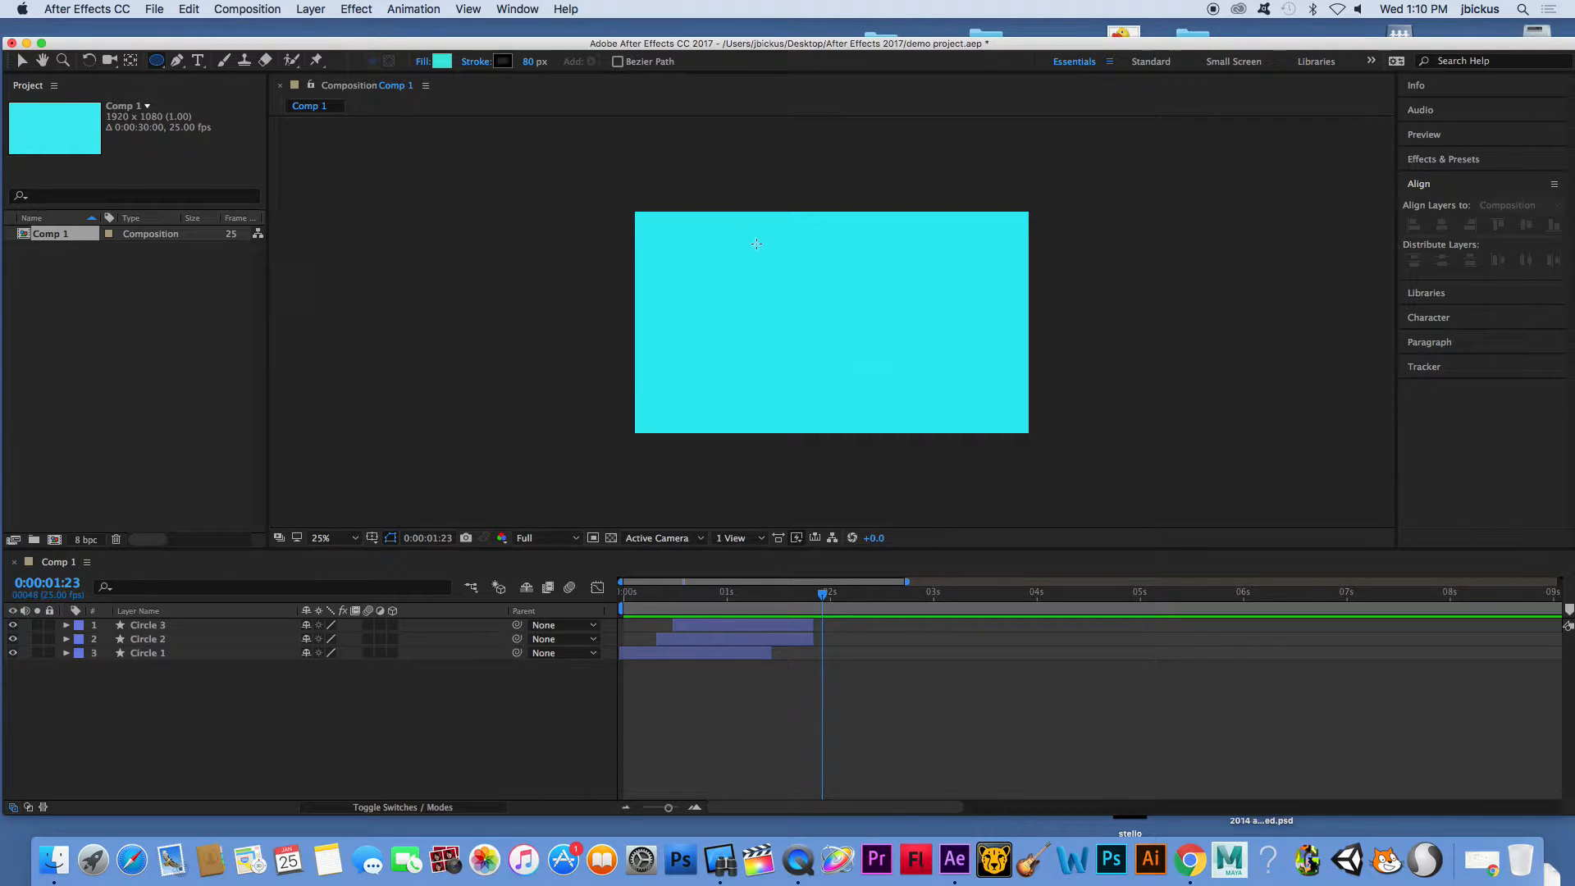
pyautogui.moveTo(780, 236); pyautogui.dragTo(959, 415)
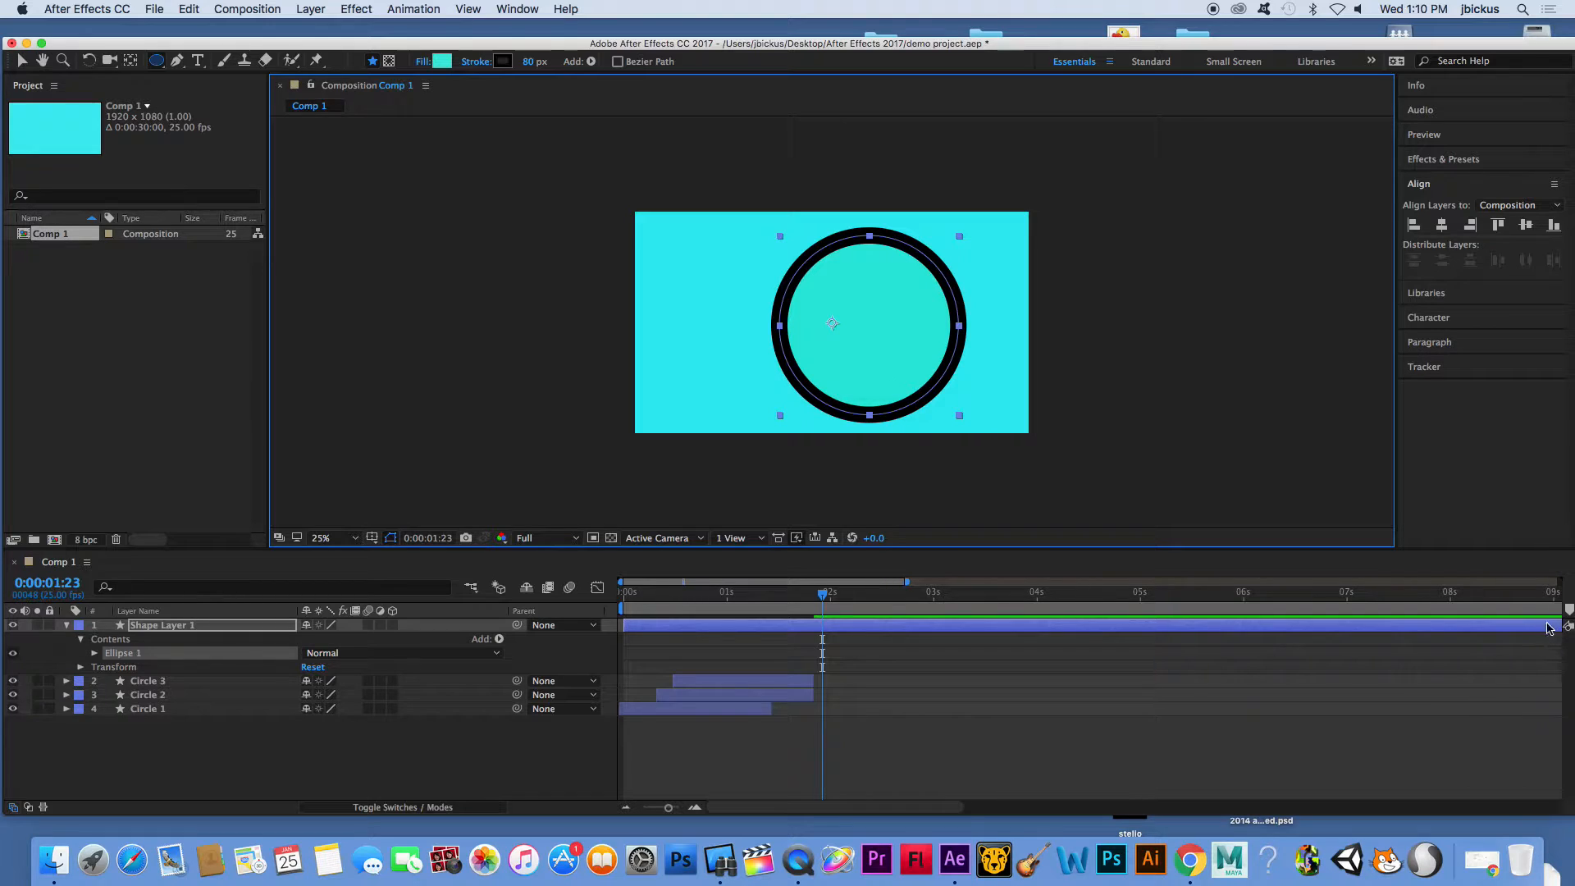
# Trim Shape Layer 1 to start at 0:00:01:21, where Circle 3 ends, and to end just before the 3-second mark
pyautogui.click(638, 811)
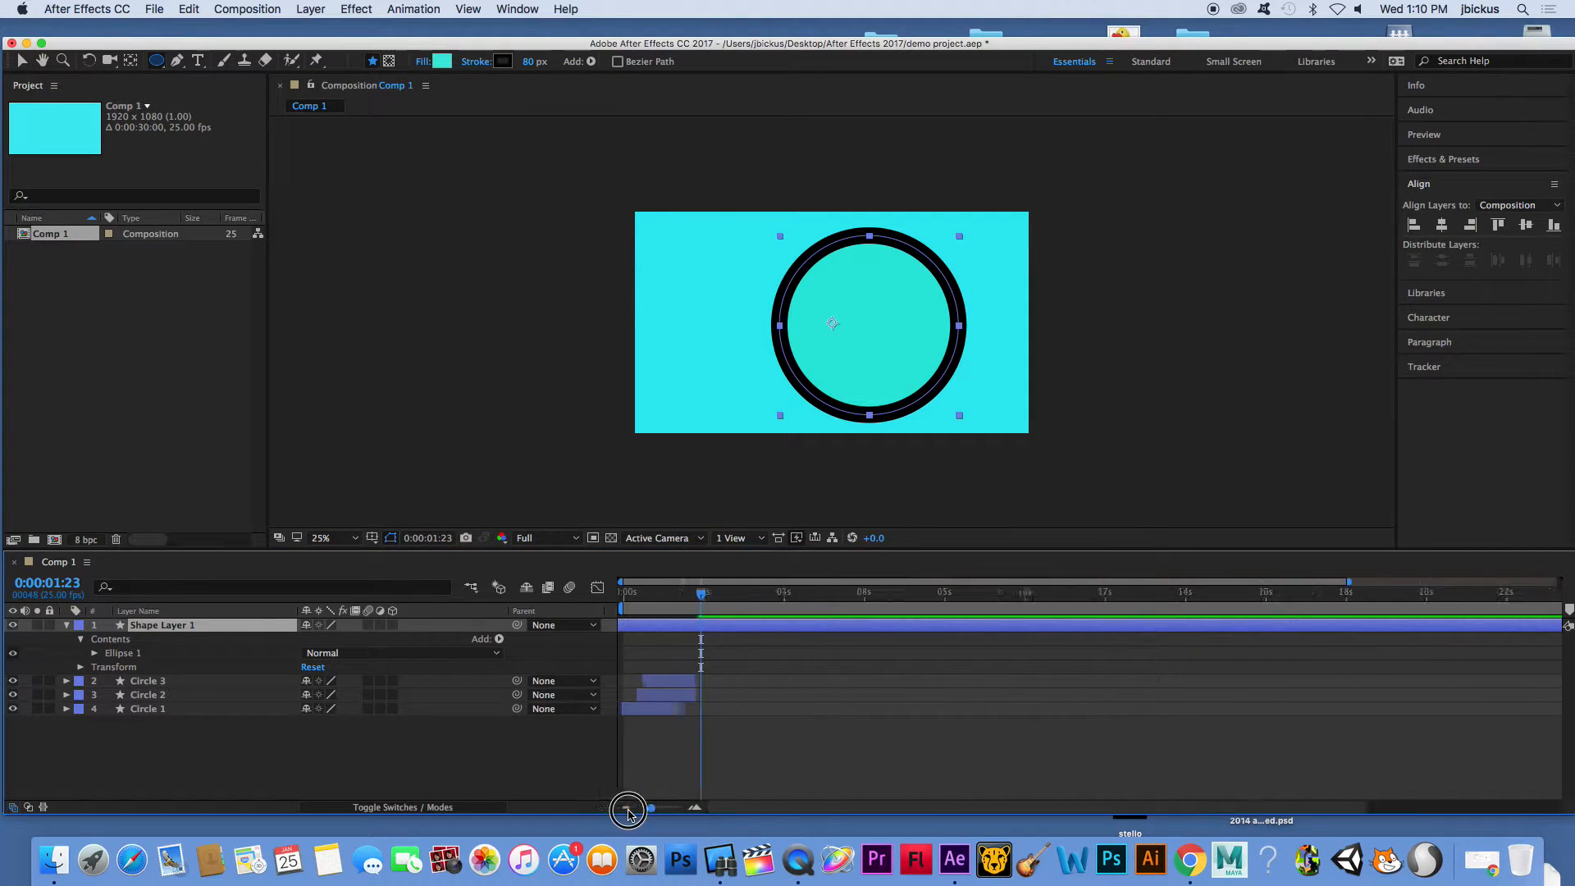
pyautogui.moveTo(1522, 625); pyautogui.dragTo(742, 653)
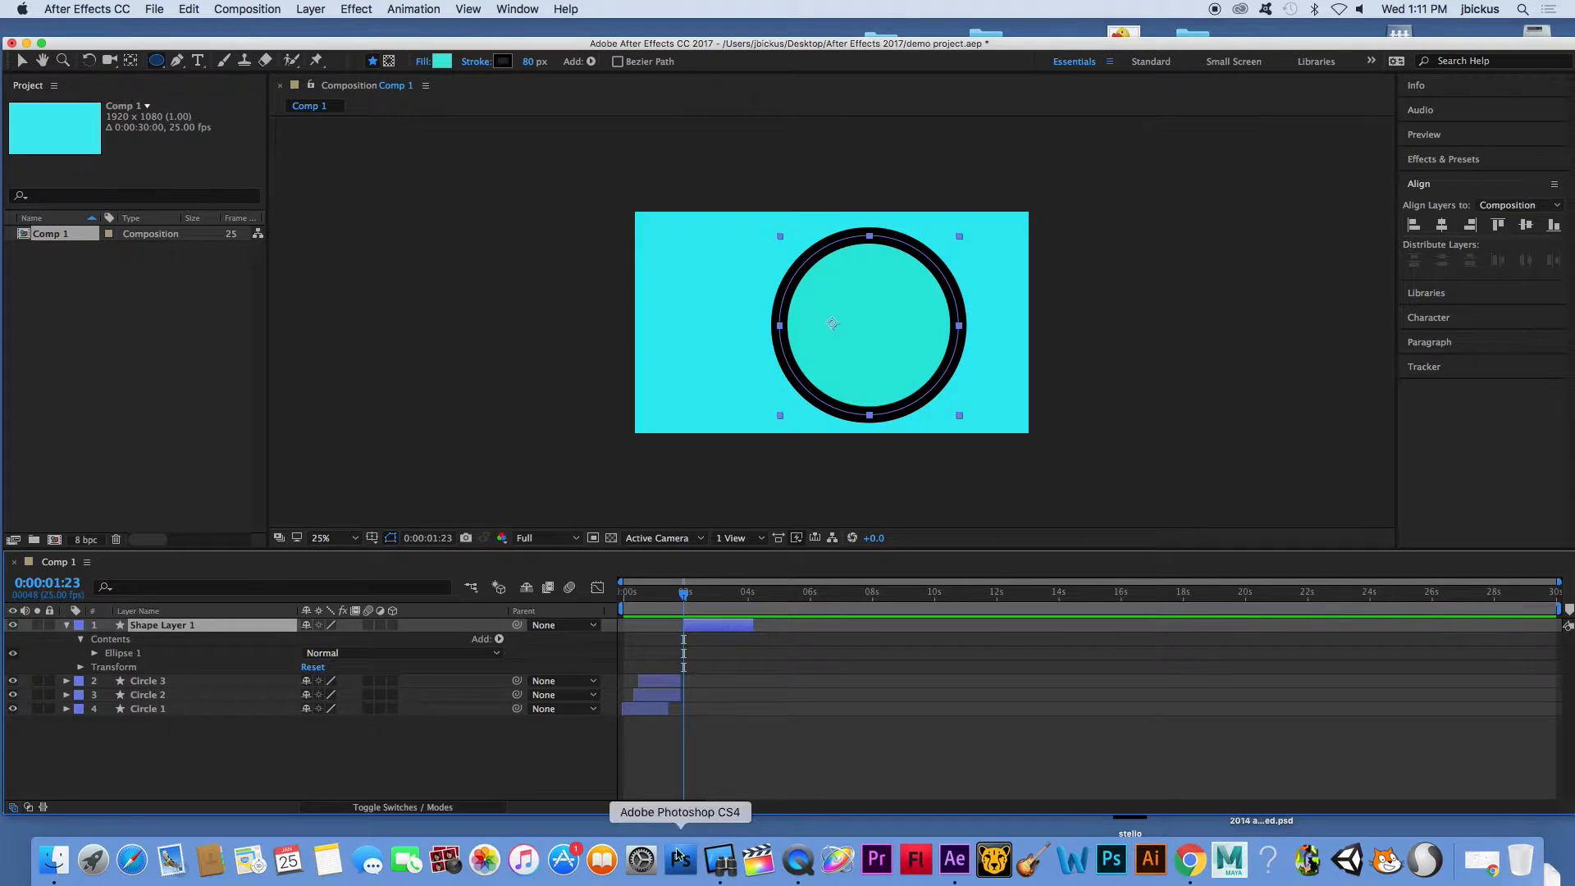
pyautogui.moveTo(643, 807); pyautogui.dragTo(675, 807)
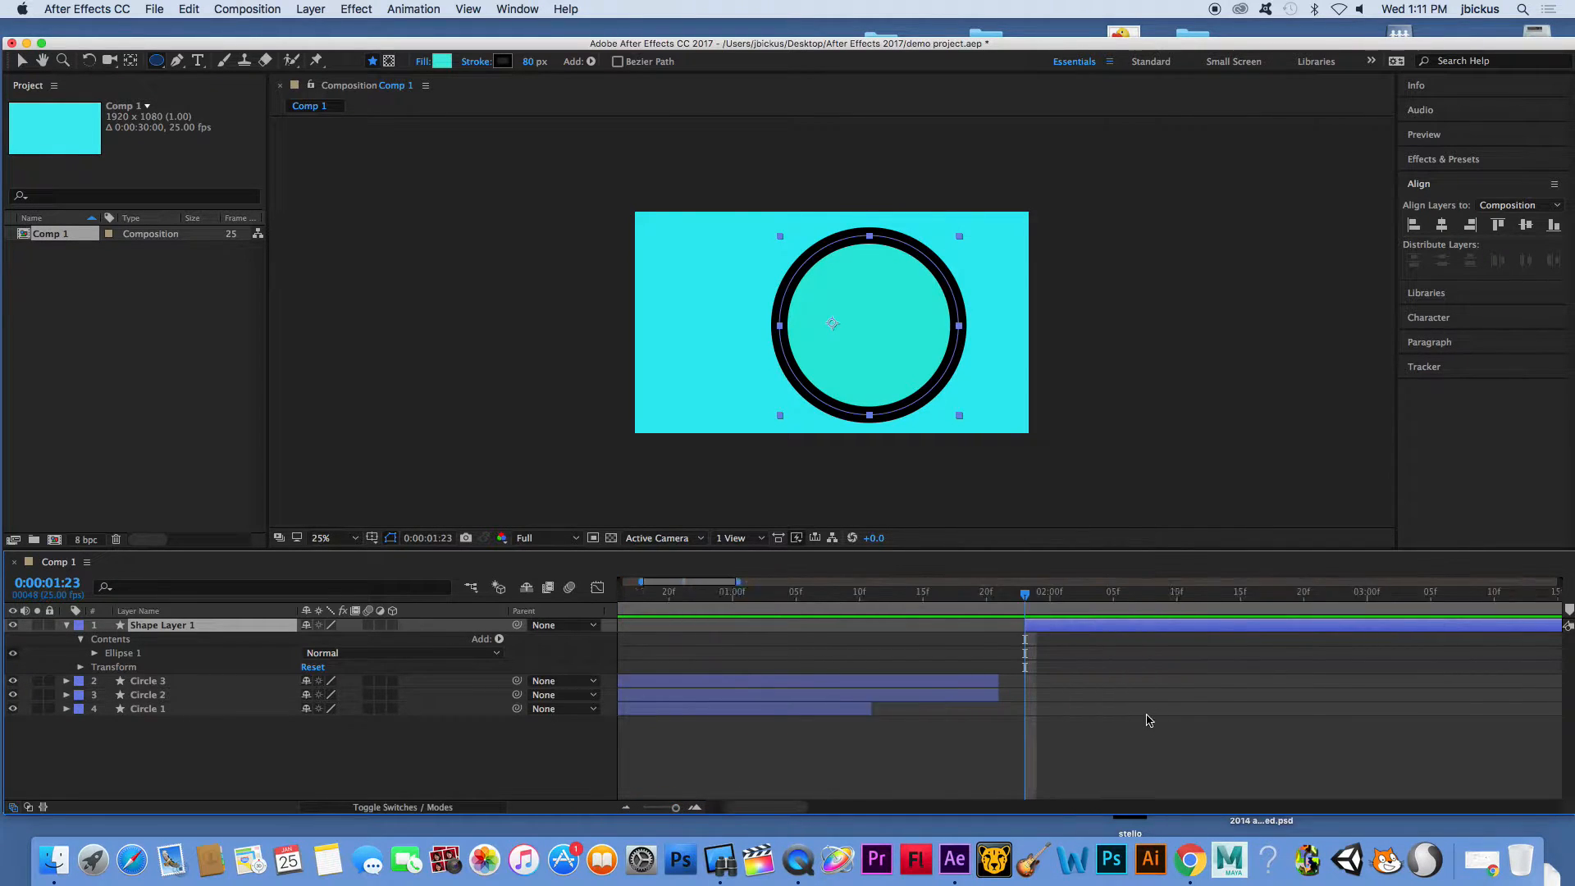
pyautogui.hscroll(5, 1149, 720)
pyautogui.click(821, 598)
pyautogui.moveTo(821, 598); pyautogui.dragTo(854, 627)
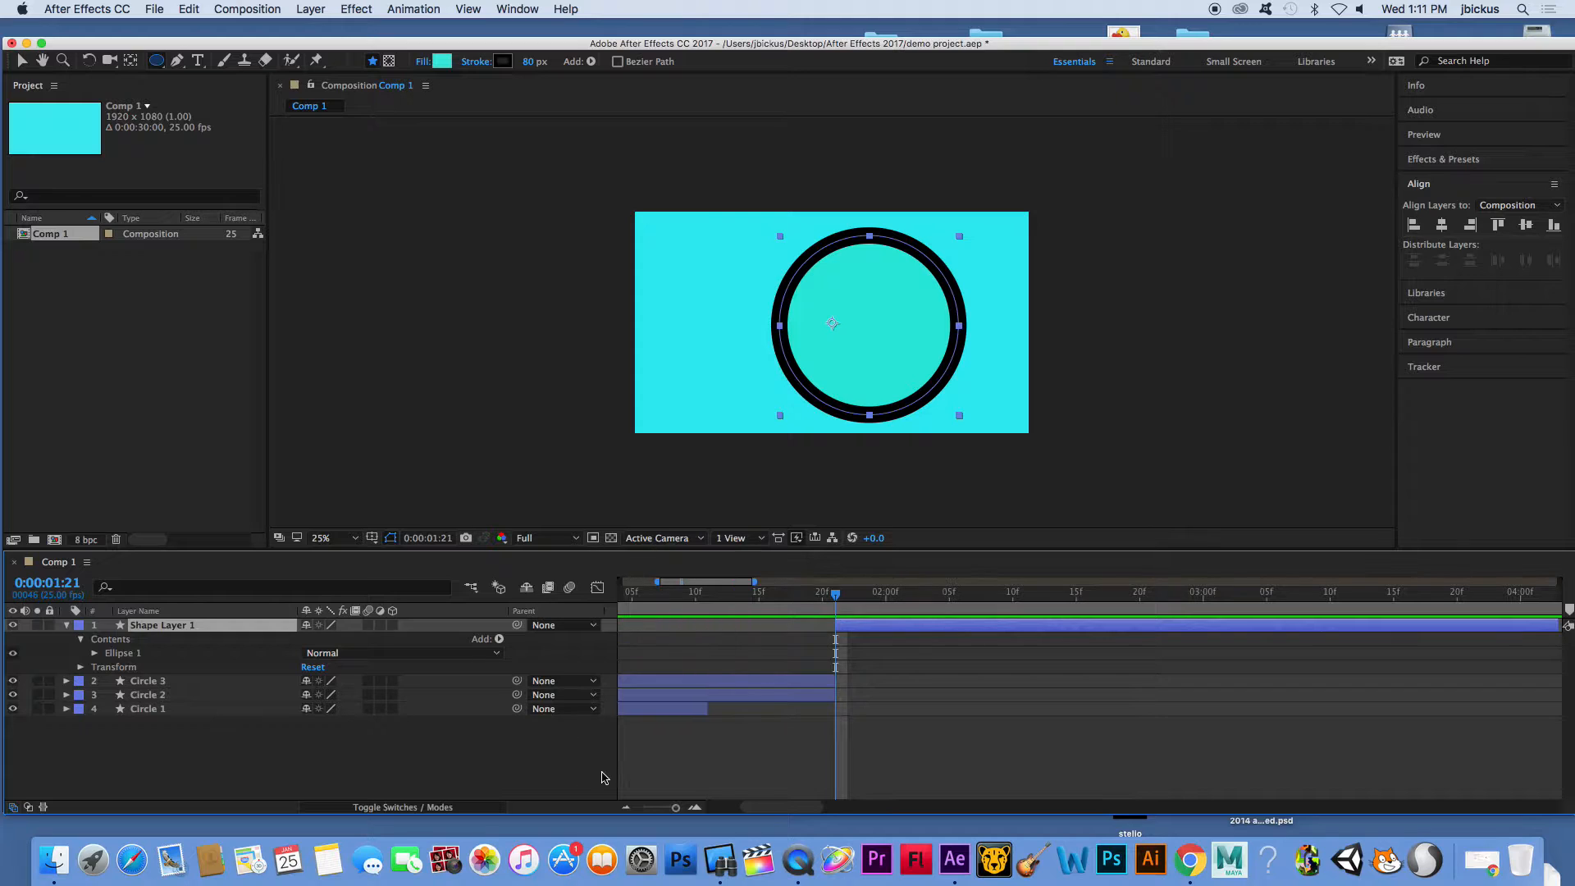
pyautogui.moveTo(672, 808); pyautogui.dragTo(657, 808)
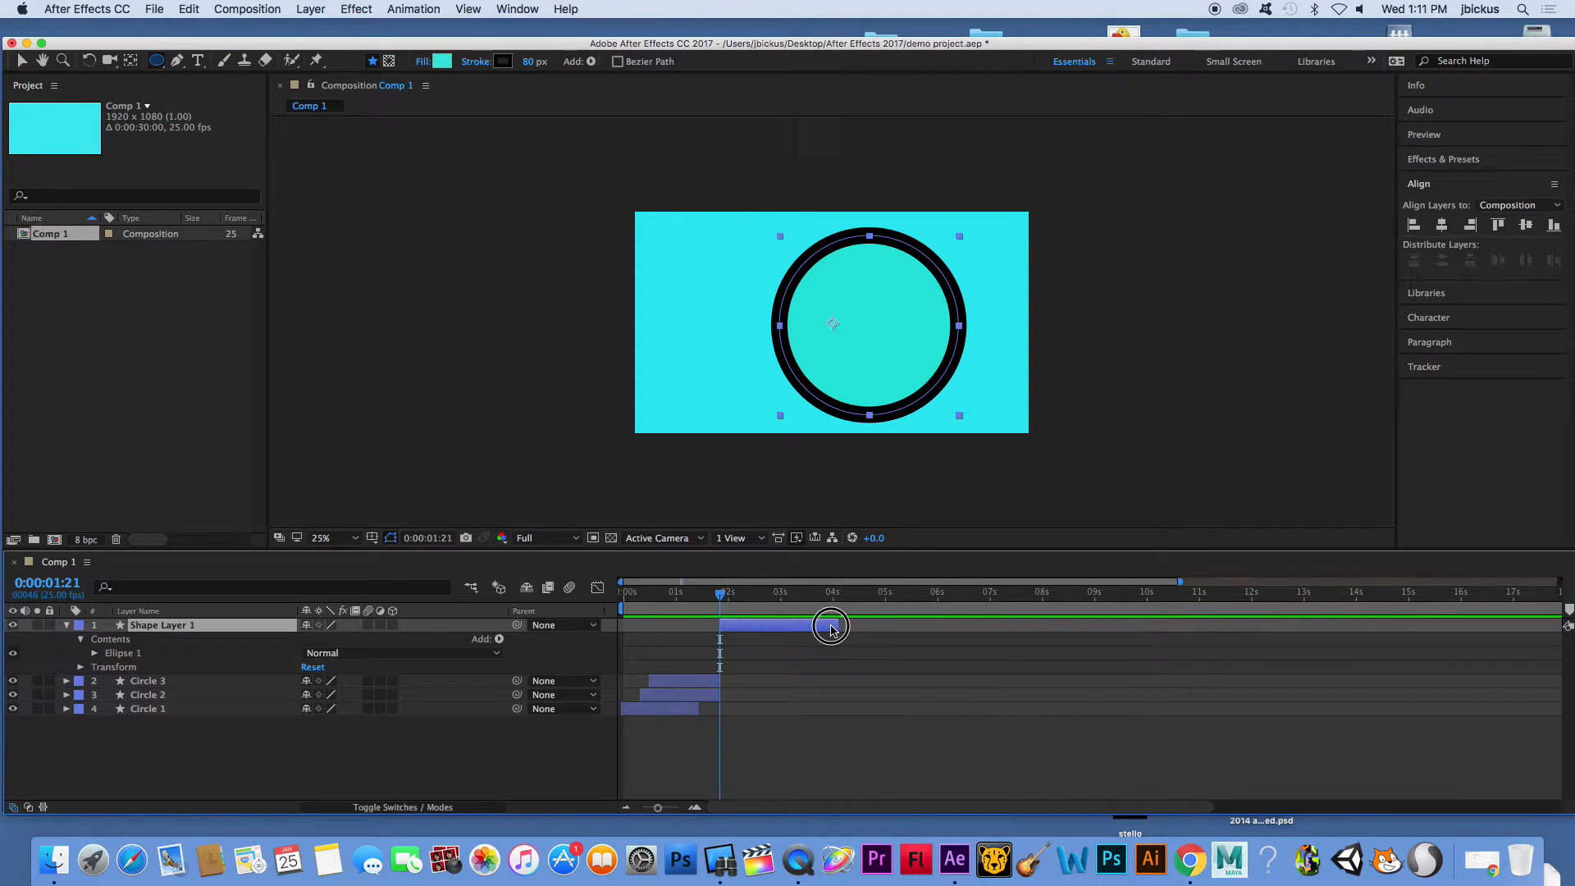
pyautogui.moveTo(835, 629); pyautogui.dragTo(728, 595)
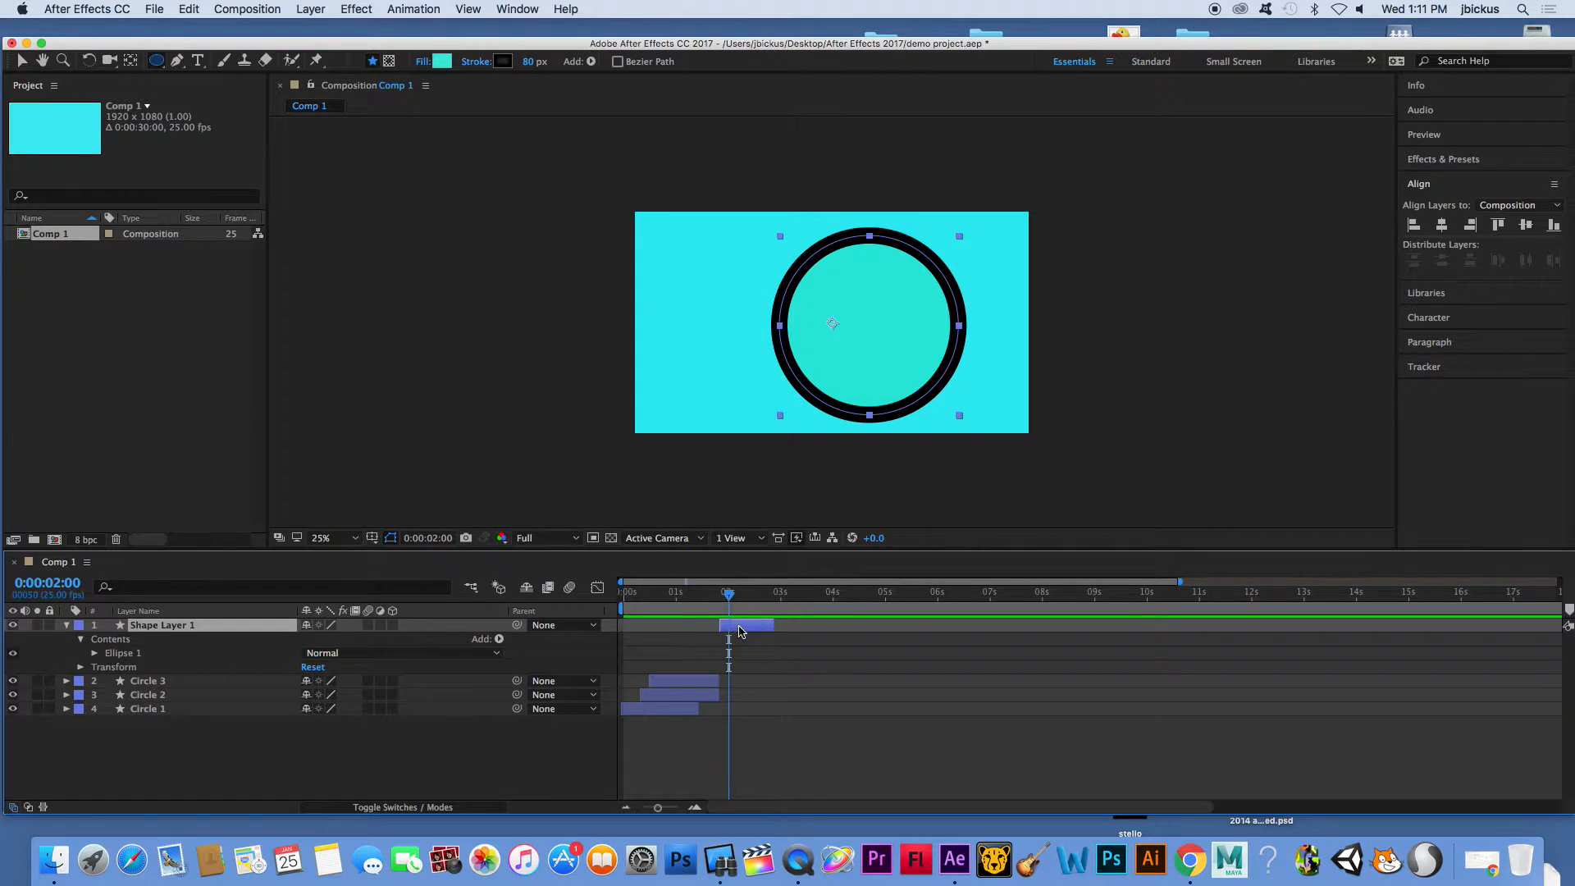
# Start Position keyframing on Shape Layer 1 at 0:00:01:21, with the circle moved below the frame to about 780, 1552
pyautogui.click(81, 668)
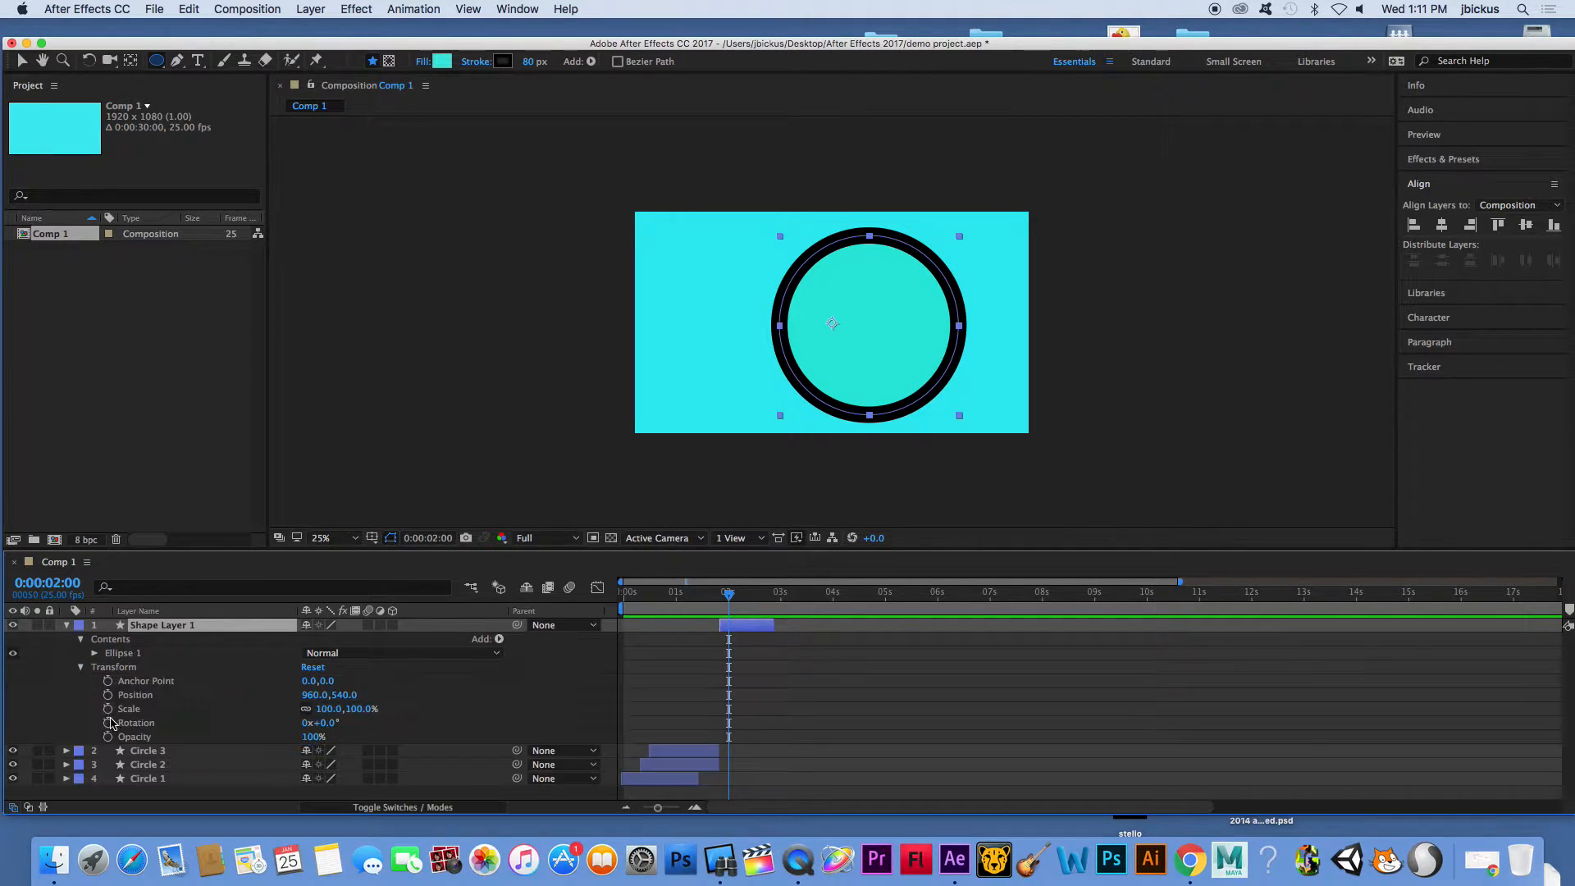
pyautogui.click(108, 695)
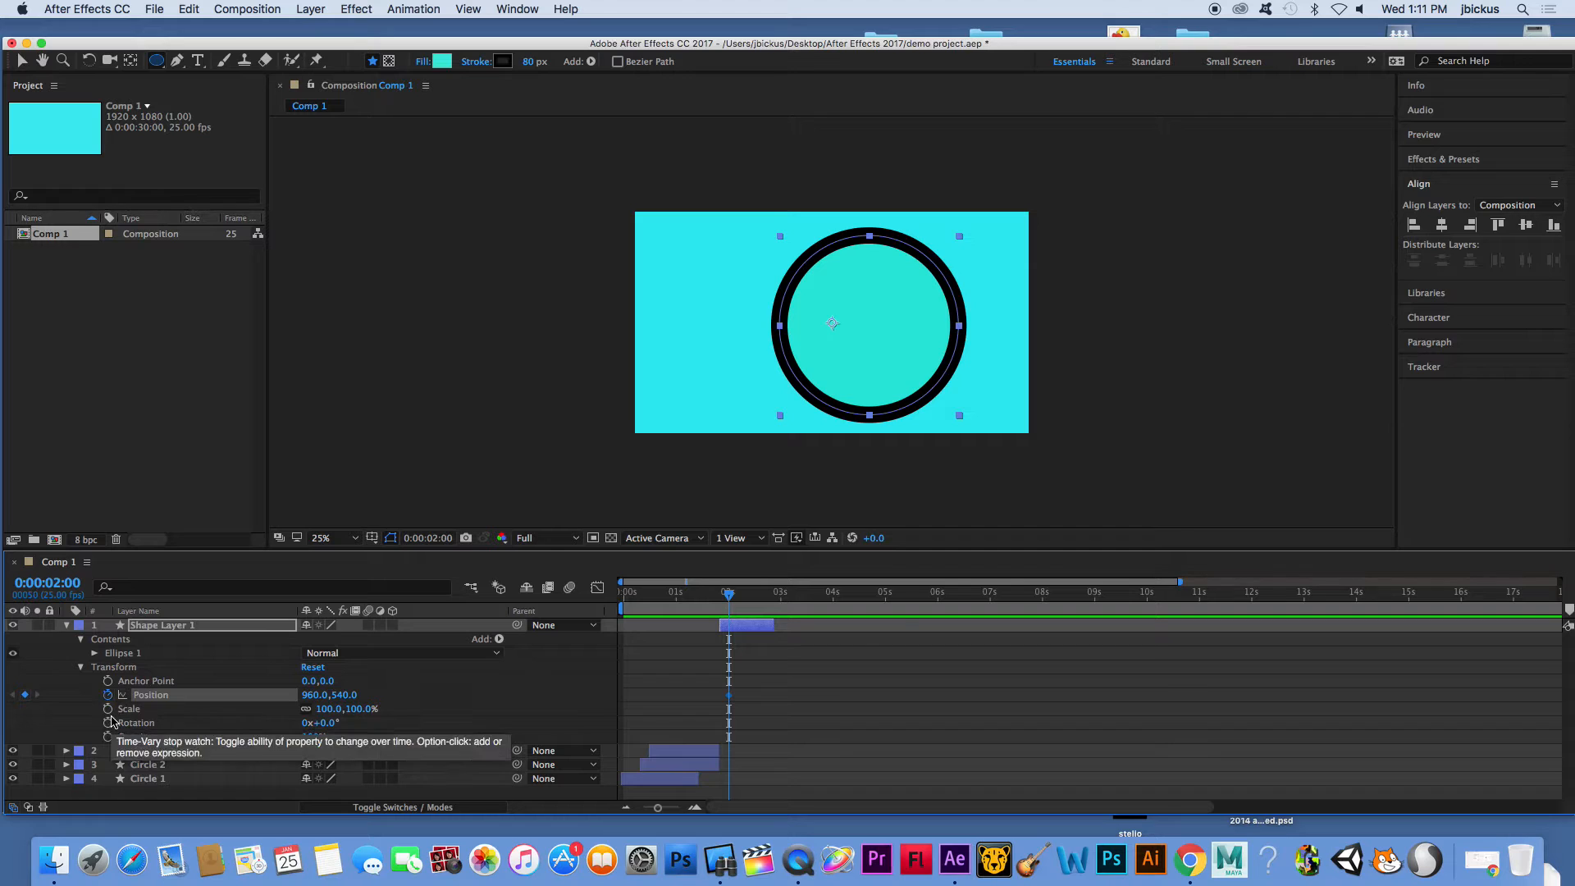
pyautogui.click(719, 597)
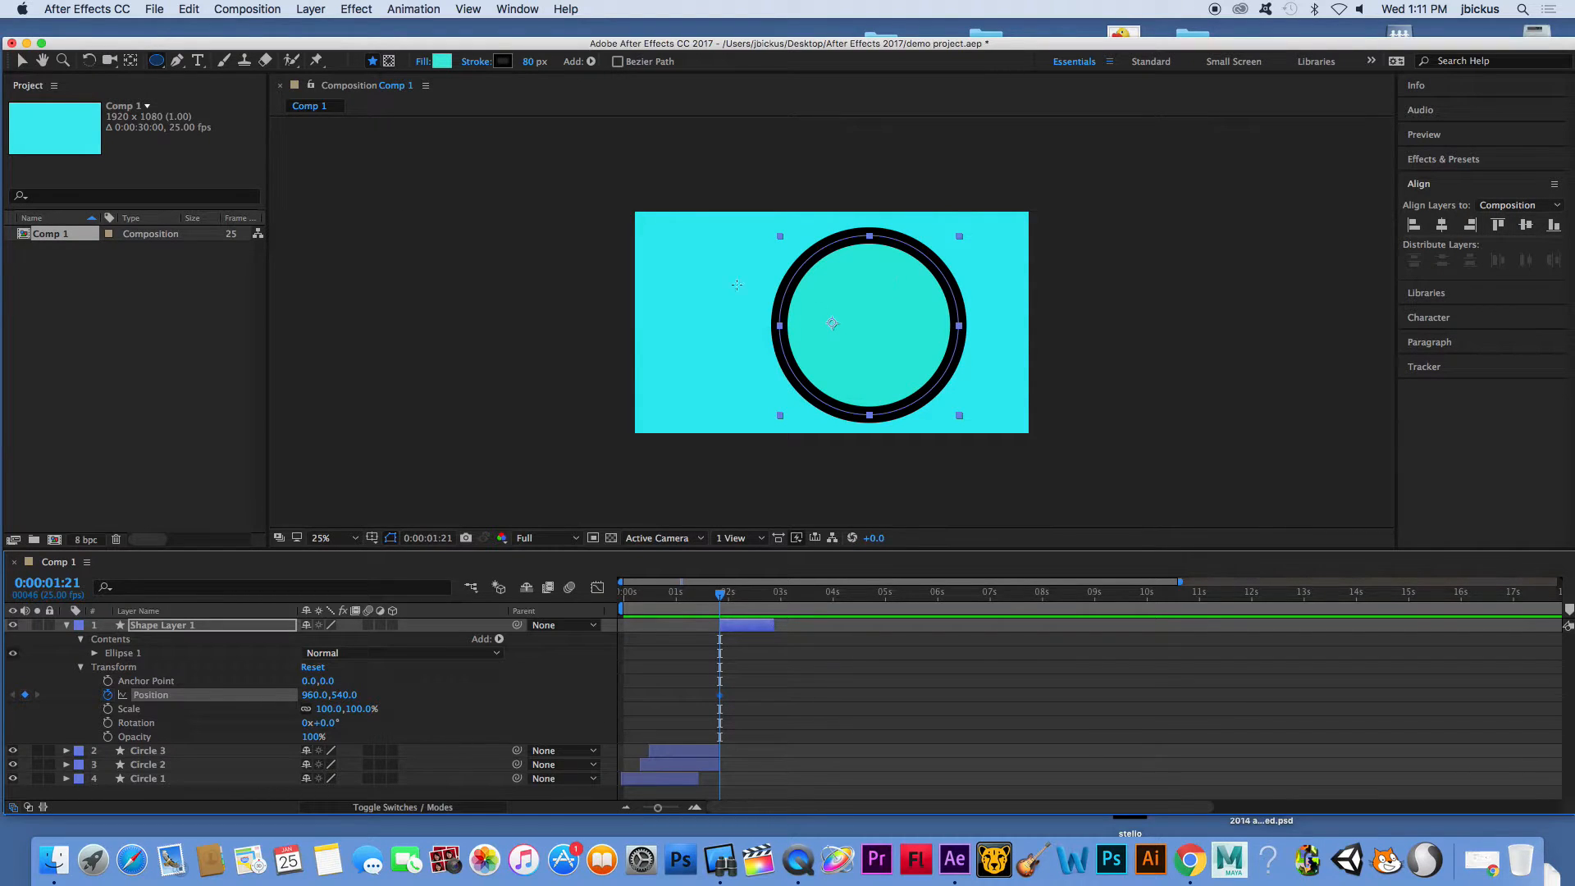
pyautogui.click(22, 60)
pyautogui.moveTo(910, 291); pyautogui.dragTo(874, 496)
# Keyframe the circle's rise to about 768, 568 at 0:00:02:08, with an overshoot to about 766, 452 at 0:00:02:06
pyautogui.moveTo(725, 594); pyautogui.dragTo(748, 606)
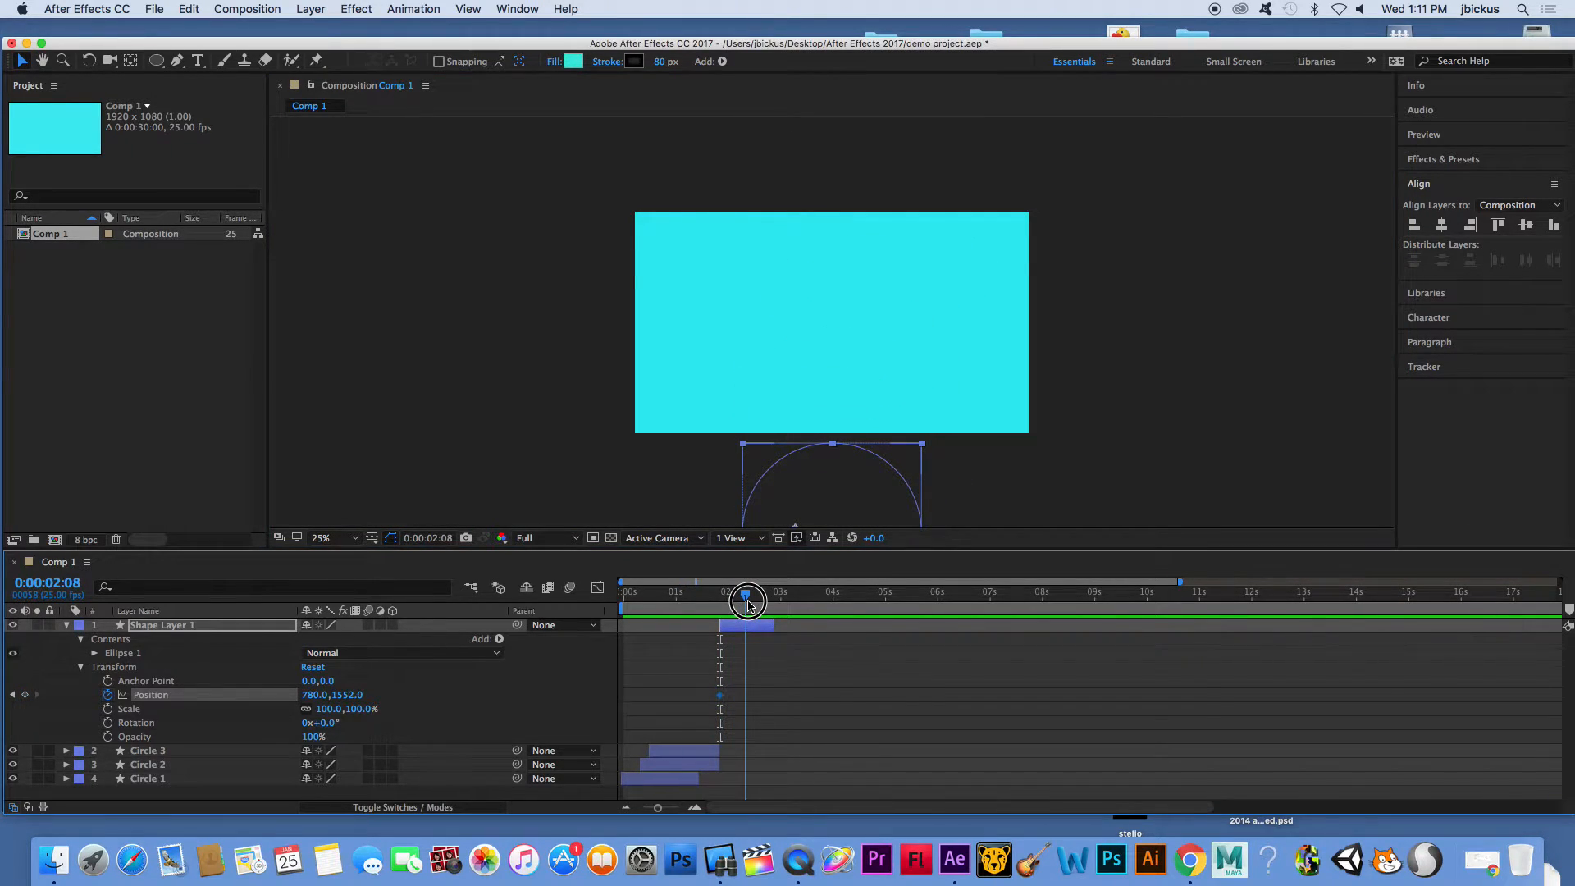
pyautogui.moveTo(876, 489); pyautogui.dragTo(875, 283)
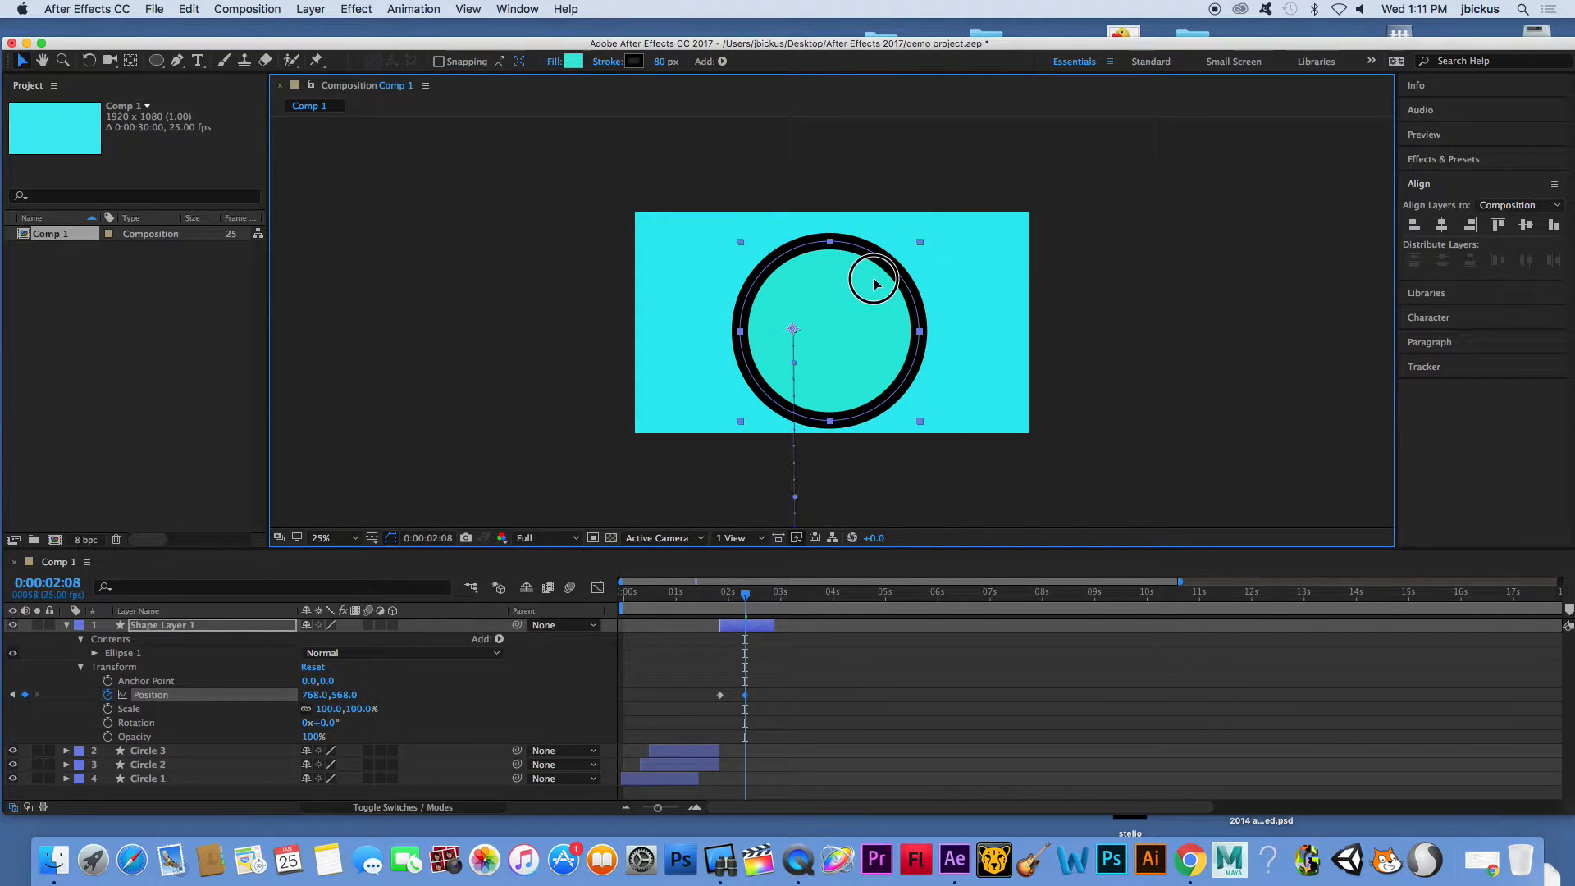
pyautogui.moveTo(749, 598)
pyautogui.mouseDown()
pyautogui.moveTo(685, 603)
pyautogui.moveTo(741, 609)
pyautogui.mouseUp()
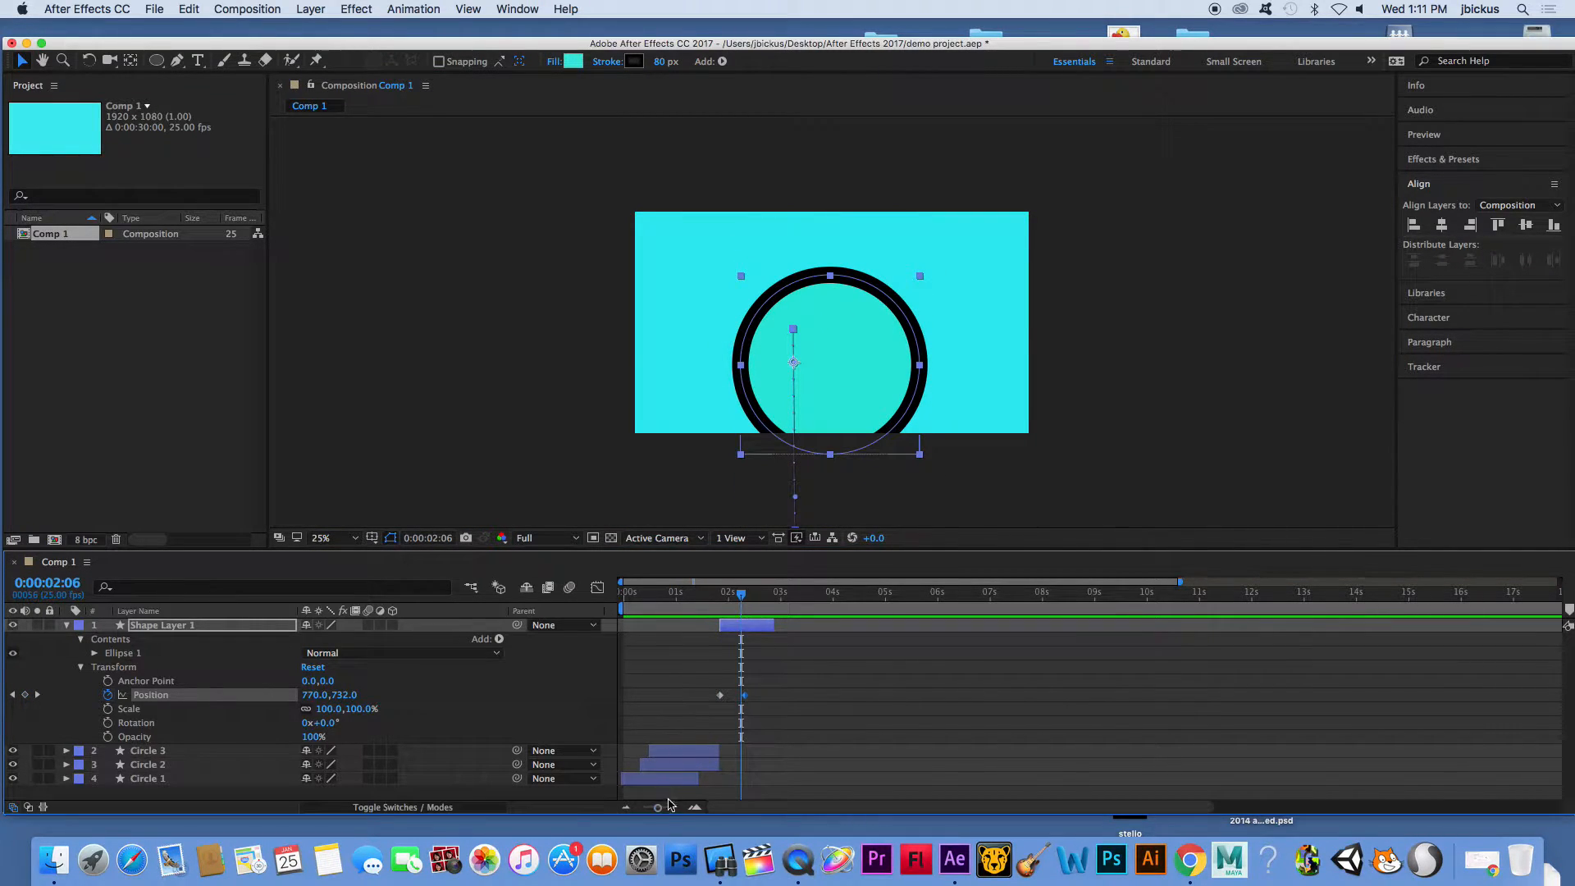
pyautogui.moveTo(660, 812); pyautogui.dragTo(676, 810)
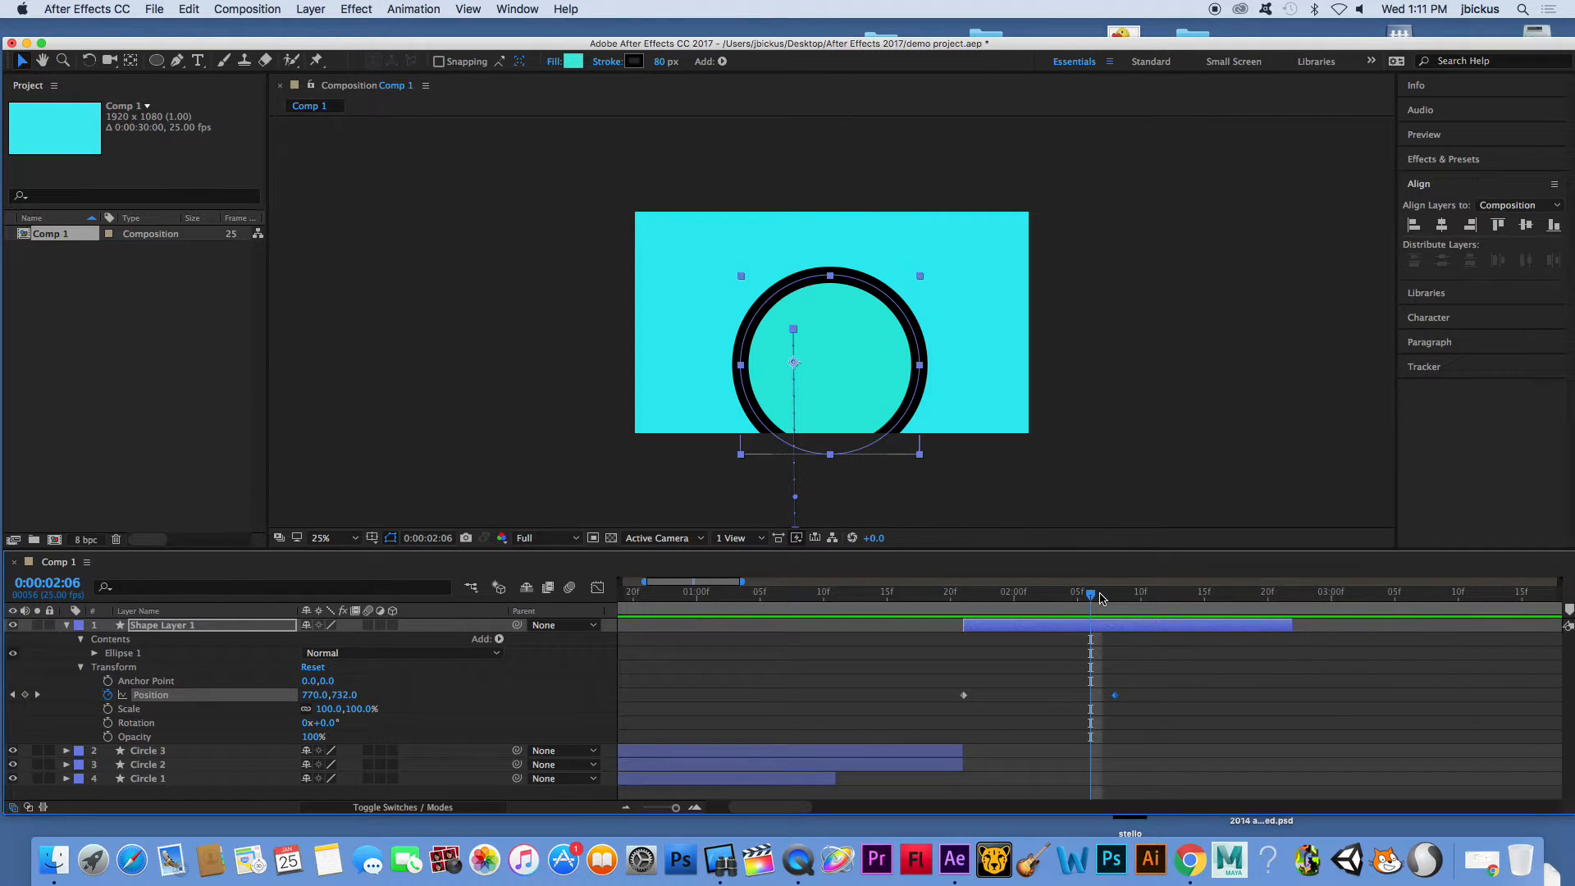
pyautogui.moveTo(1092, 598)
pyautogui.mouseDown()
pyautogui.moveTo(903, 612)
pyautogui.moveTo(1123, 626)
pyautogui.moveTo(1094, 628)
pyautogui.mouseUp()
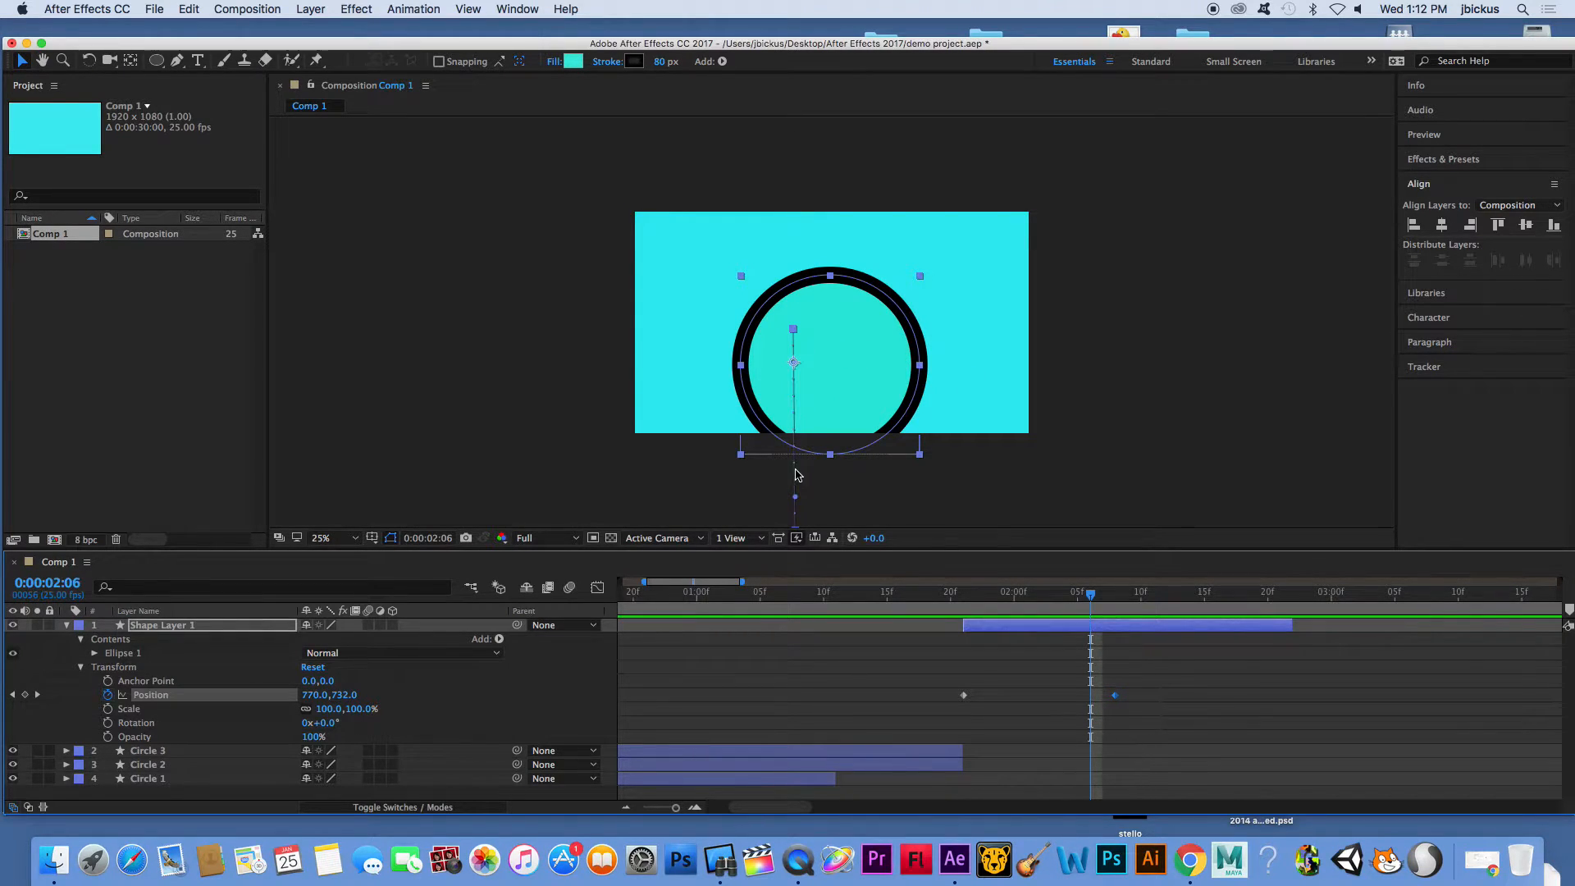
pyautogui.moveTo(810, 385); pyautogui.dragTo(809, 327)
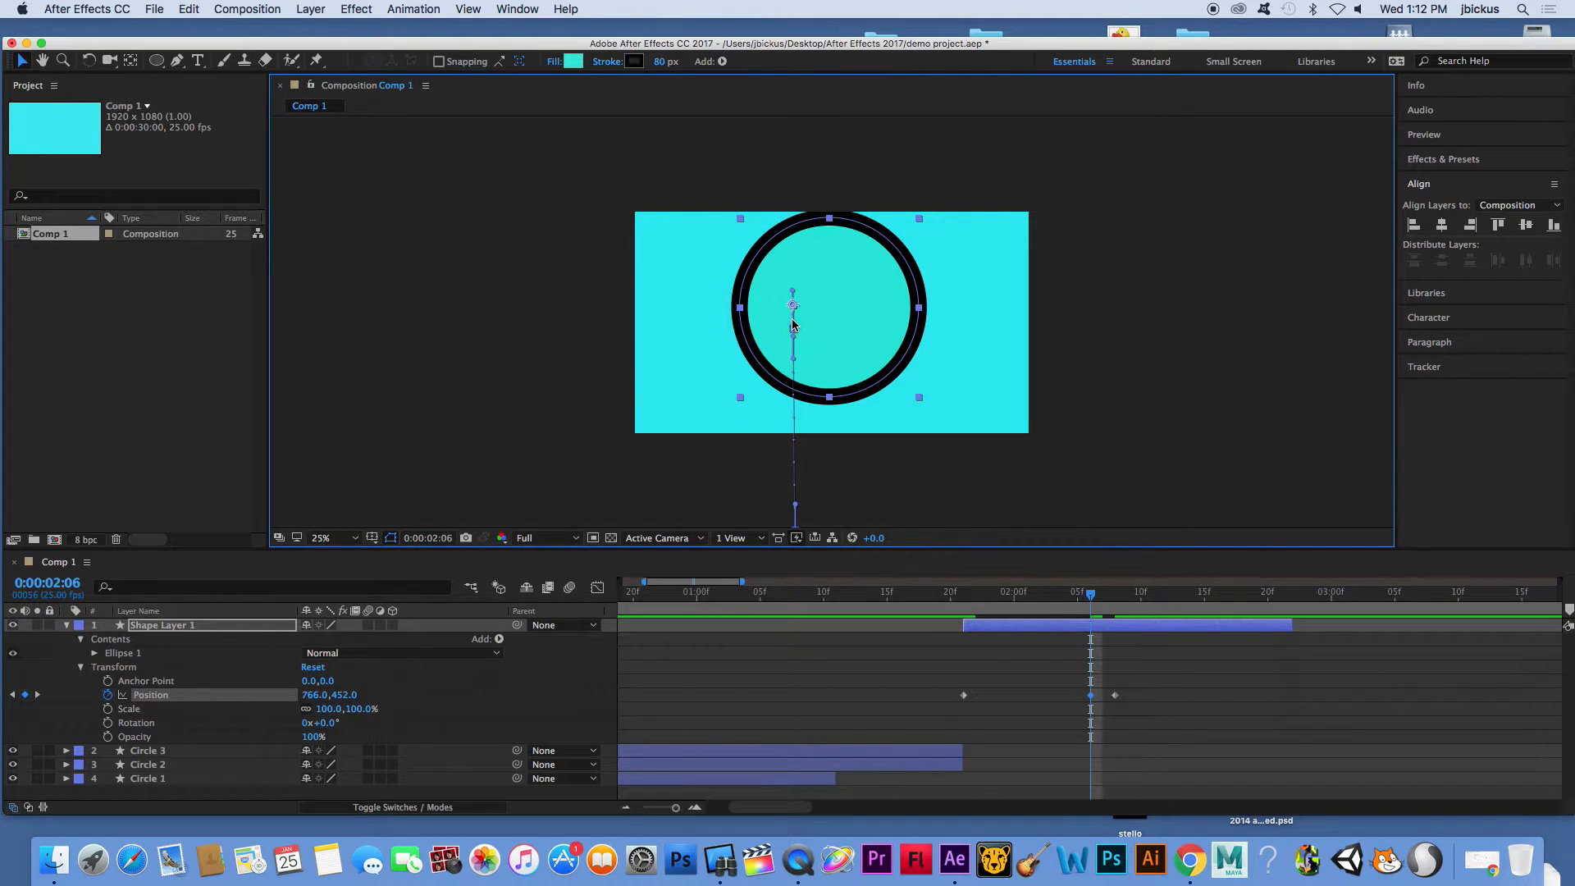
# Preview the circle's entrance animation from 0:00:01:18
pyautogui.click(925, 594)
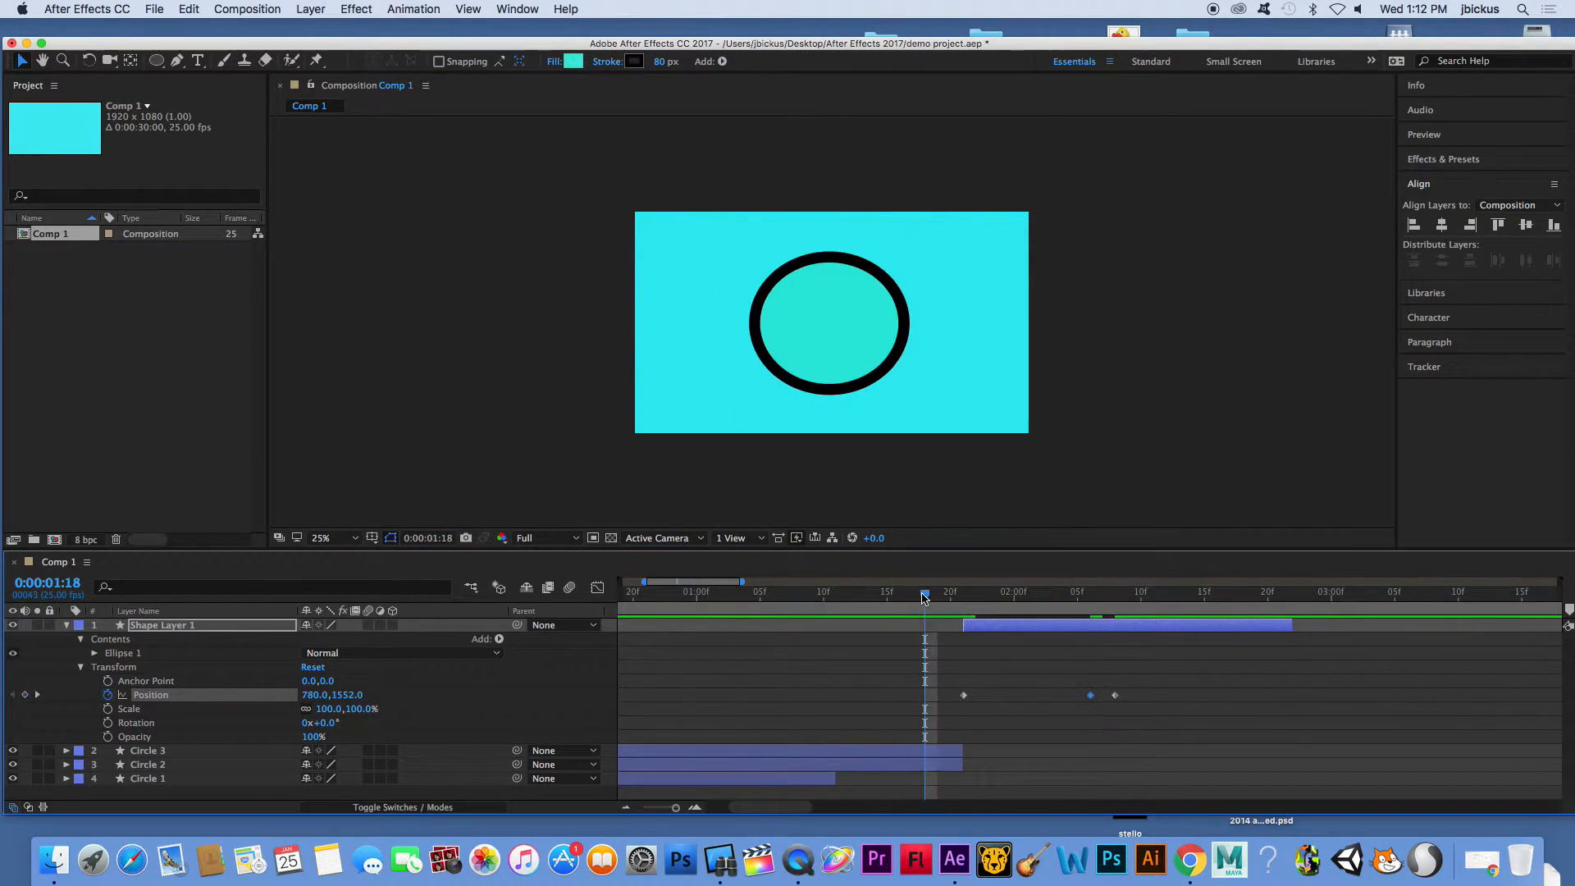
pyautogui.press('space')
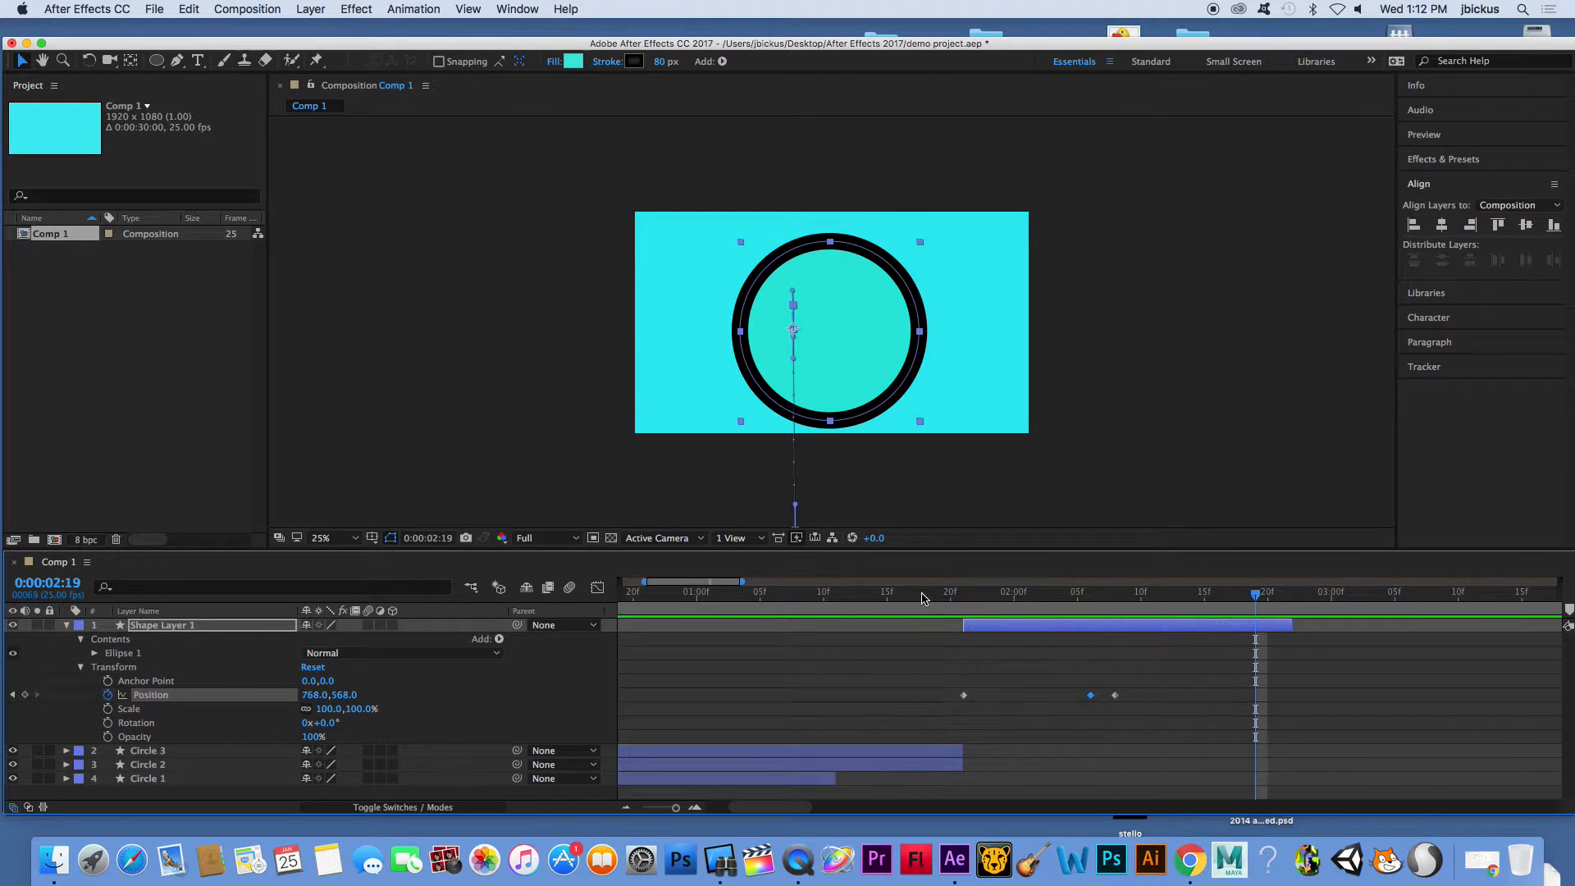
pyautogui.click(1132, 711)
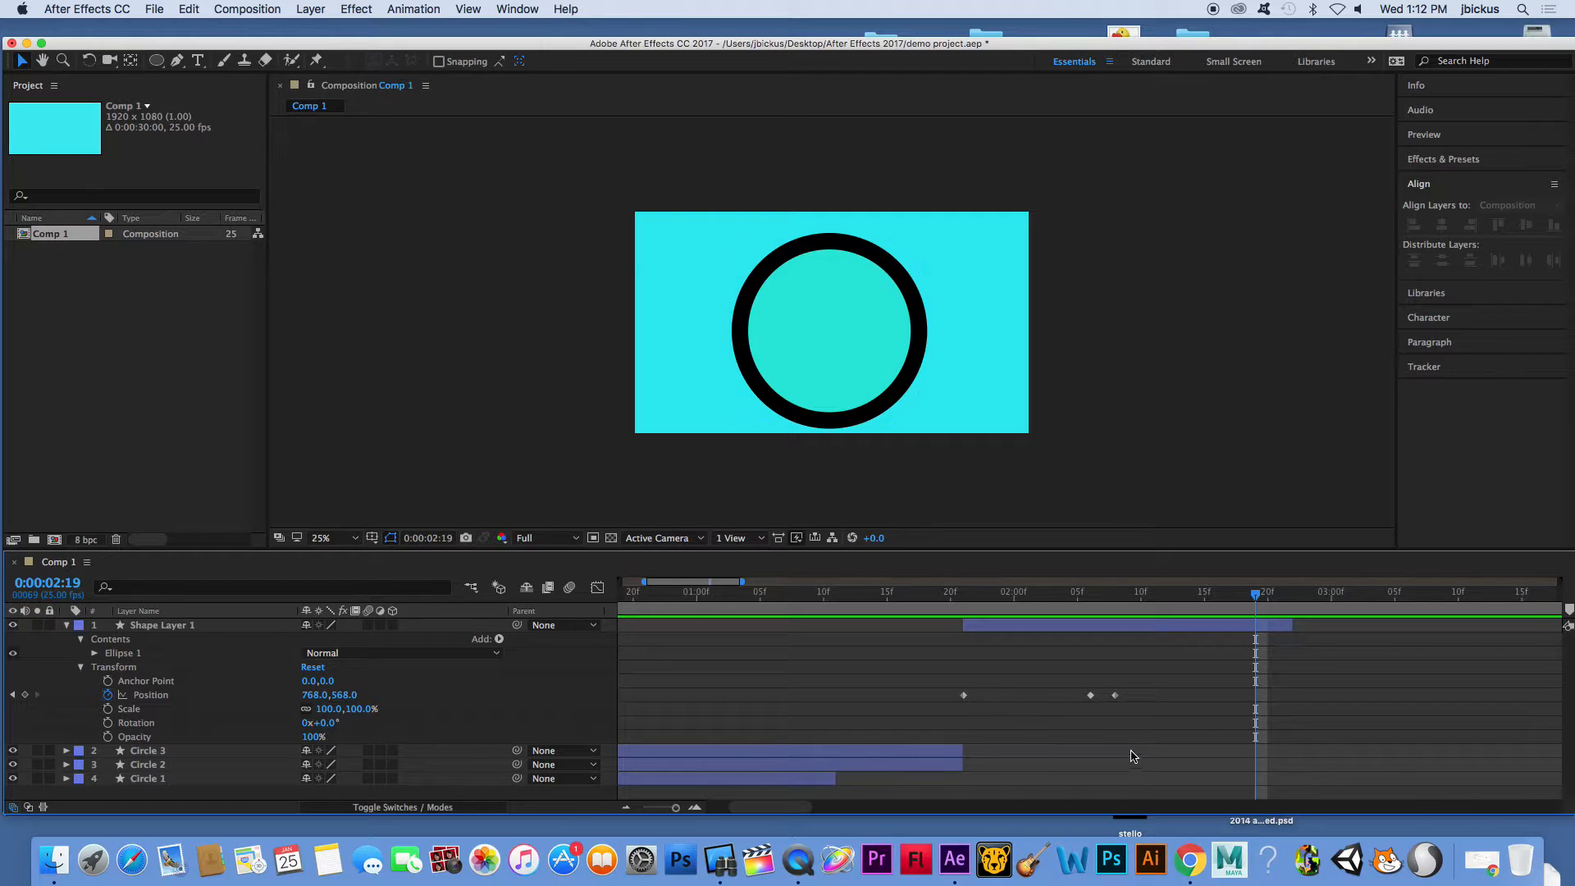
# Apply Easy Ease to all three Position keyframes of Shape Layer 1
pyautogui.moveTo(1140, 719)
pyautogui.mouseDown()
pyautogui.moveTo(944, 663)
pyautogui.moveTo(1124, 716)
pyautogui.mouseUp()
pyautogui.rightClick(1120, 697)
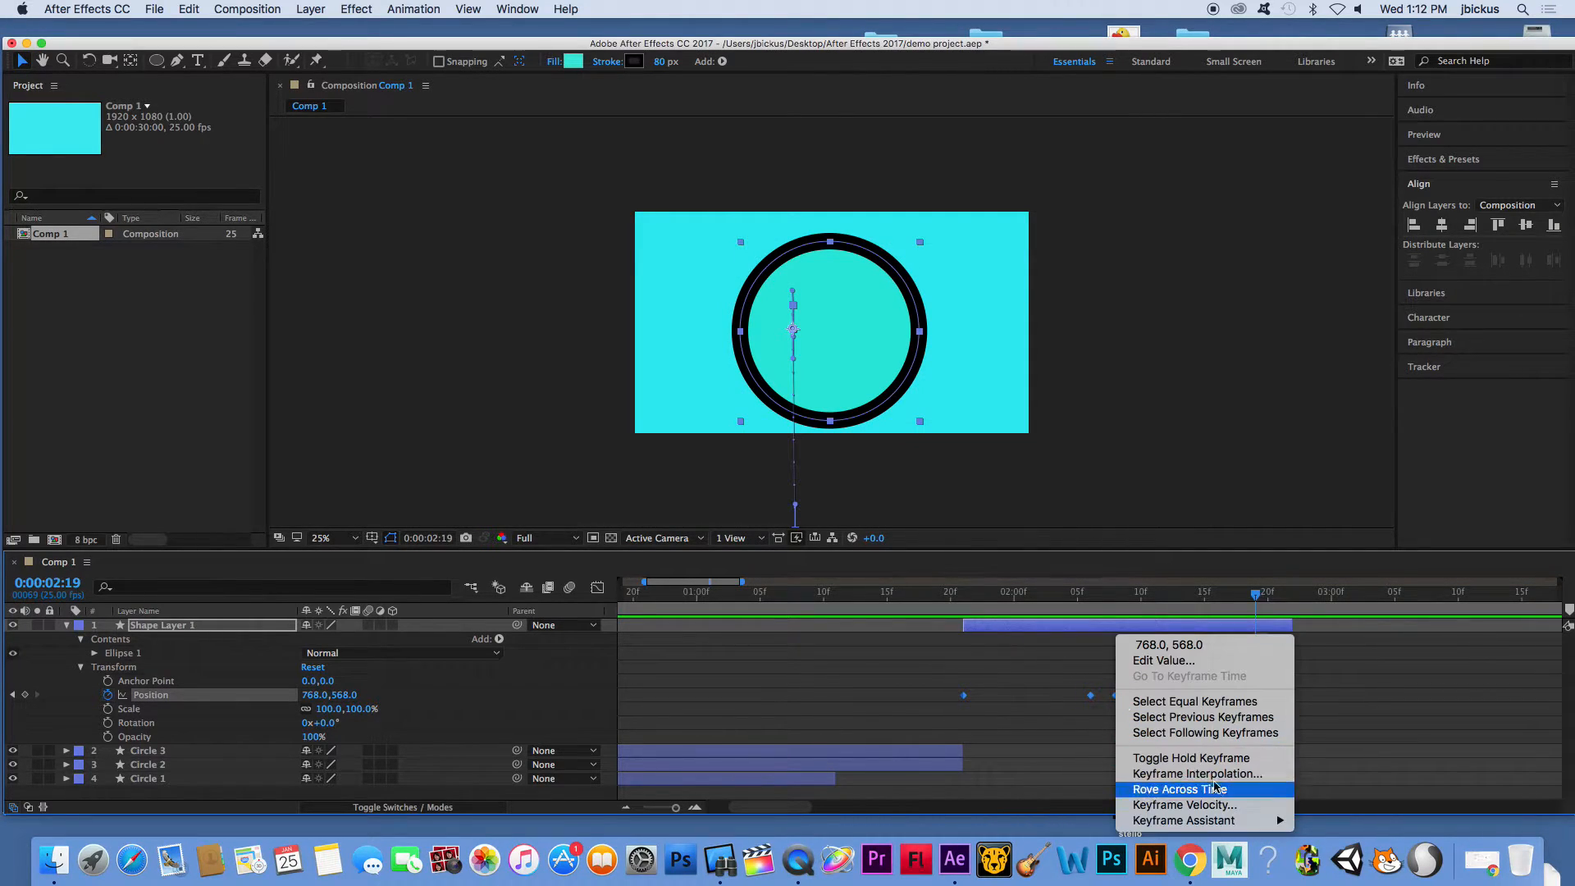
pyautogui.moveTo(1229, 823)
pyautogui.click(1338, 728)
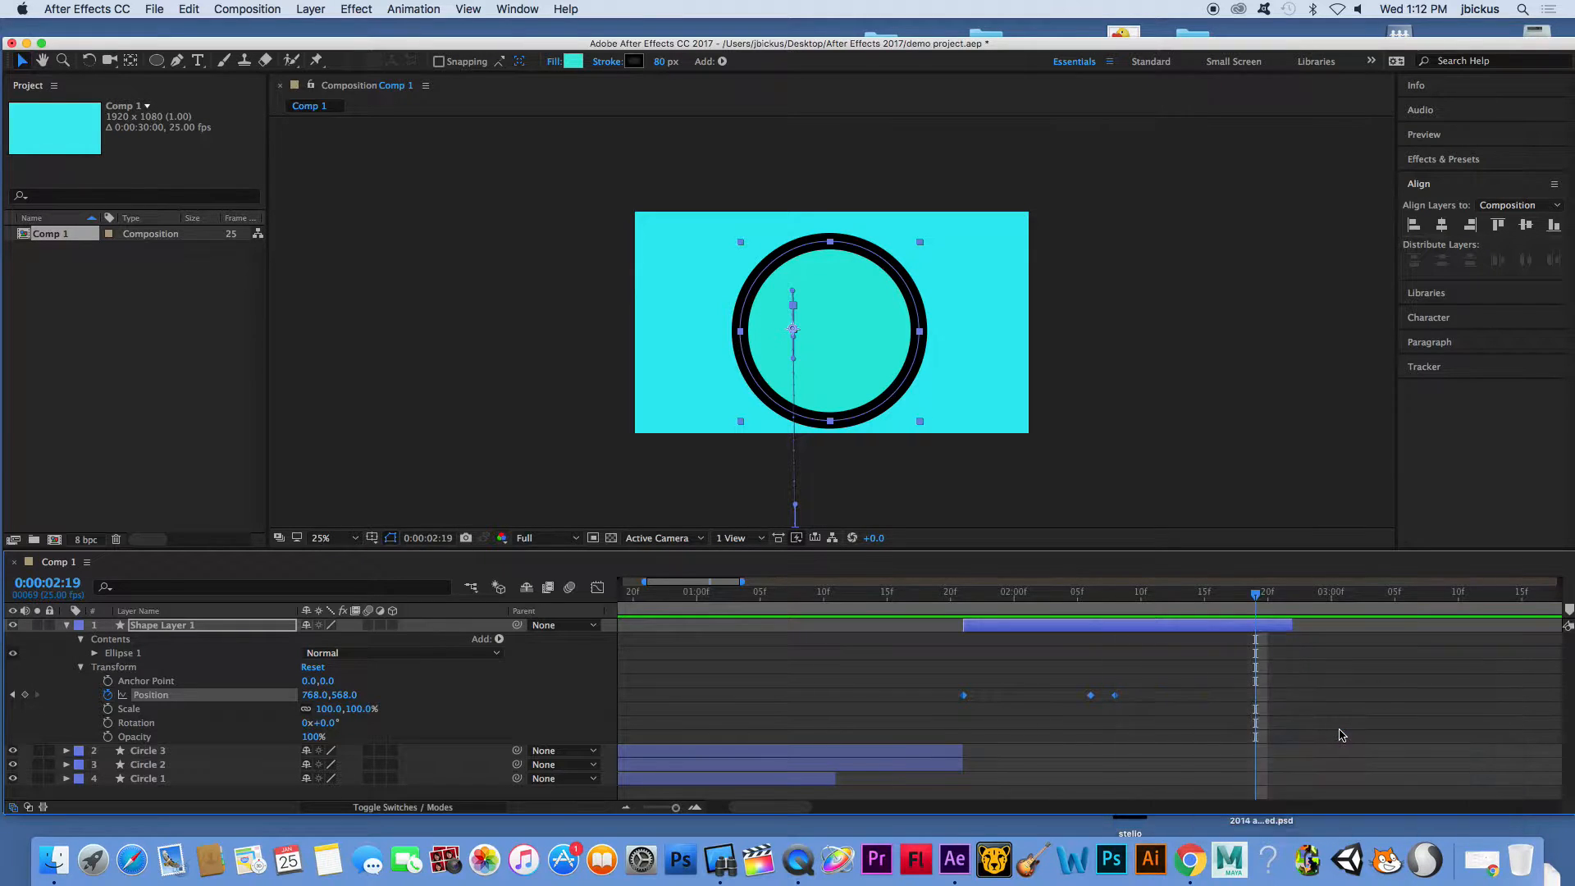
pyautogui.click(1147, 673)
# Play back the eased circle animation from 0:00:01:15
pyautogui.click(888, 591)
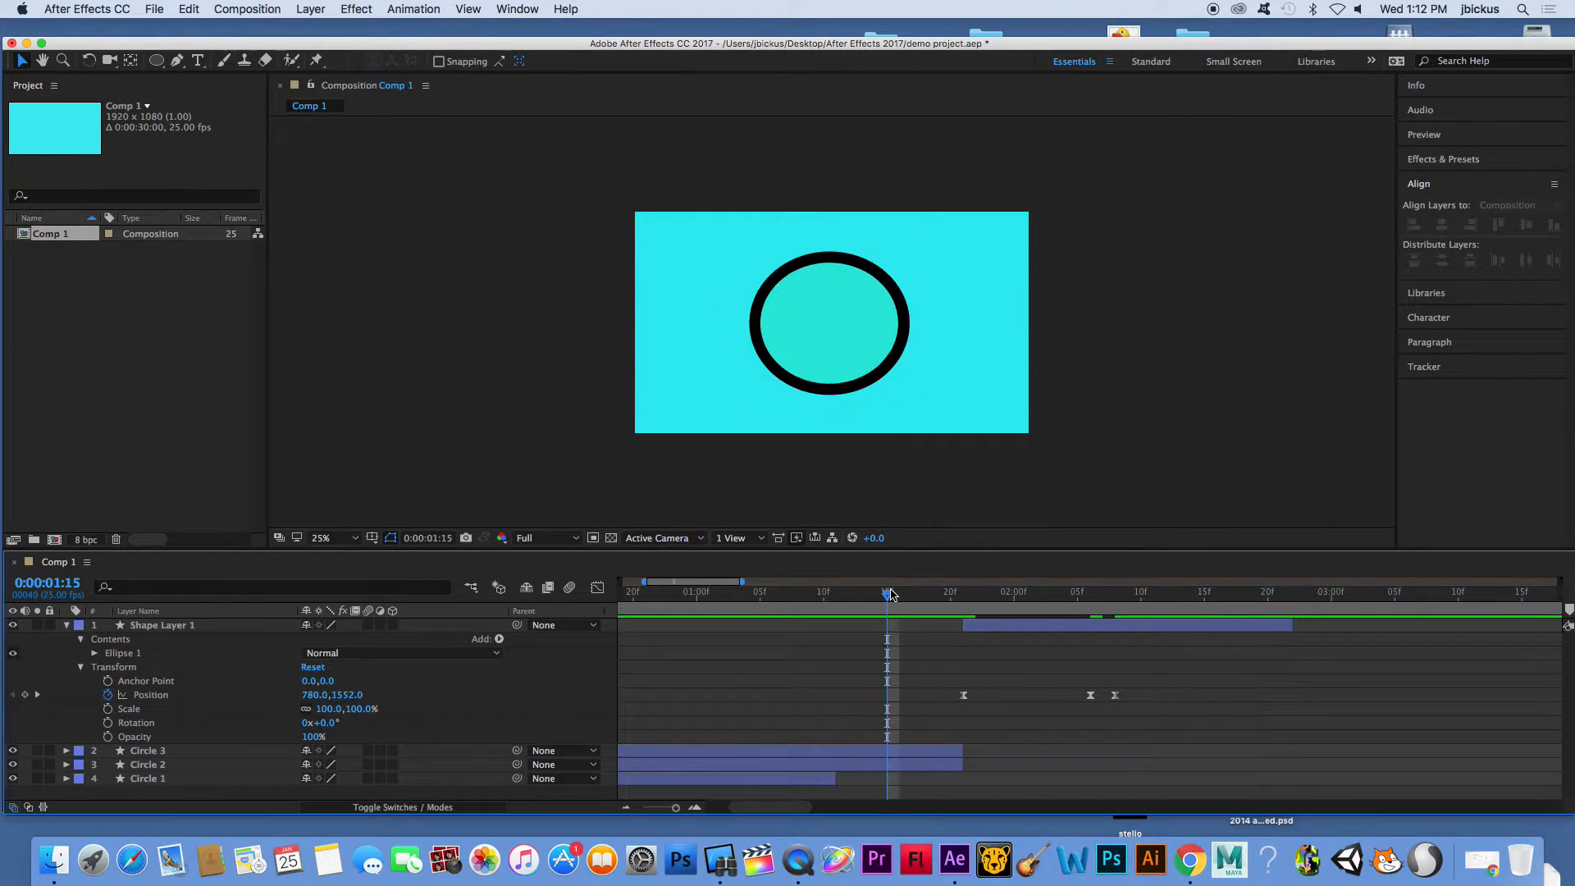
pyautogui.press('space')
pyautogui.press('space')
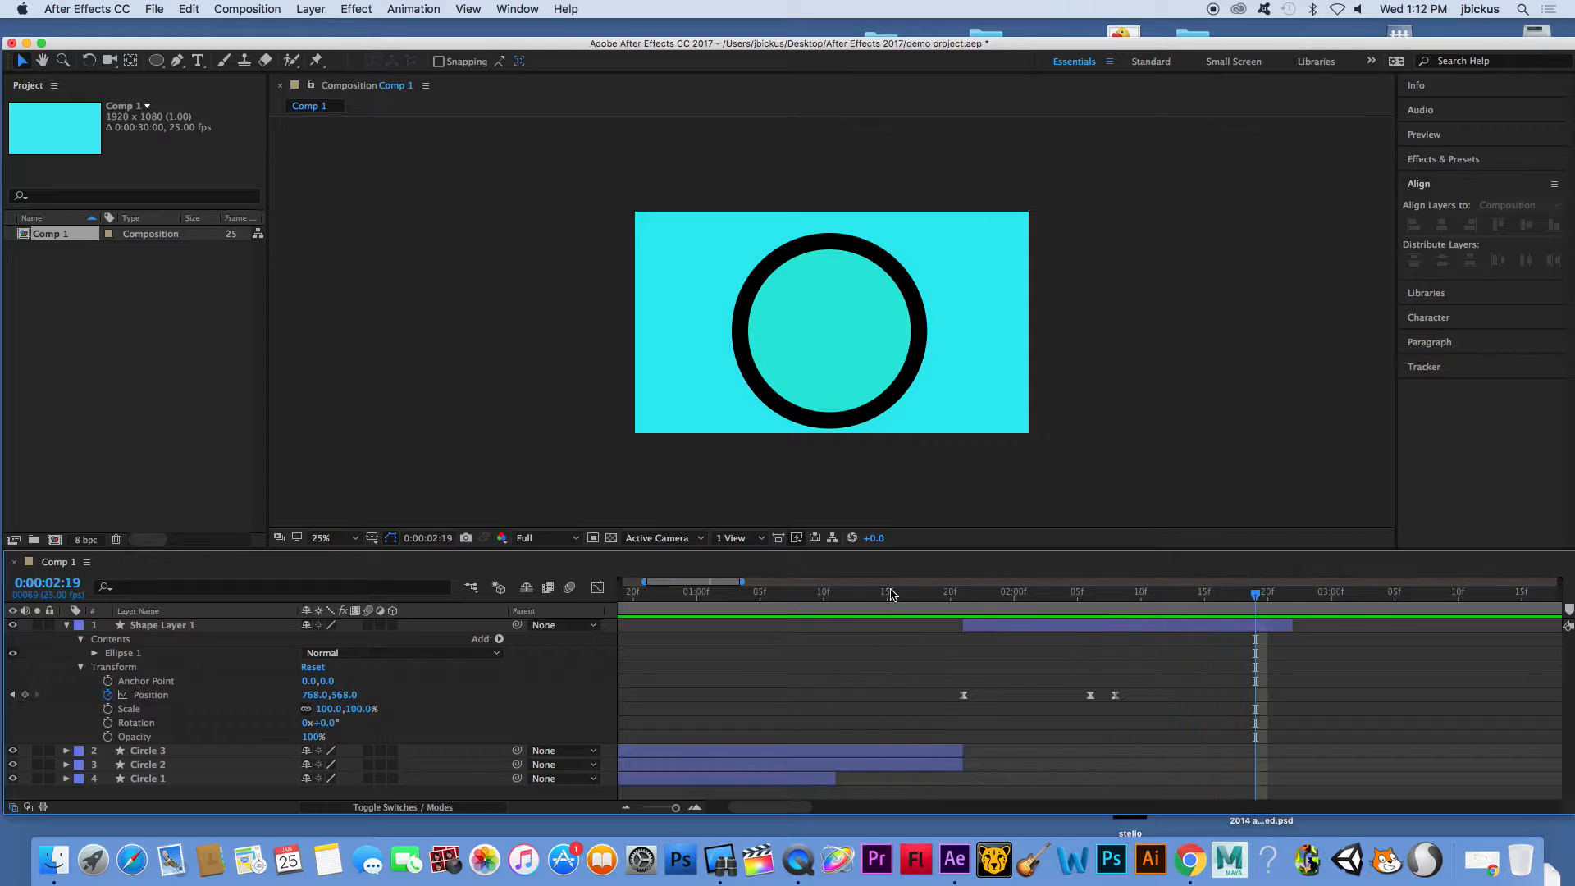
# Collapse and duplicate Shape Layer 1, then shift the copy about one frame later on the timeline
pyautogui.click(67, 626)
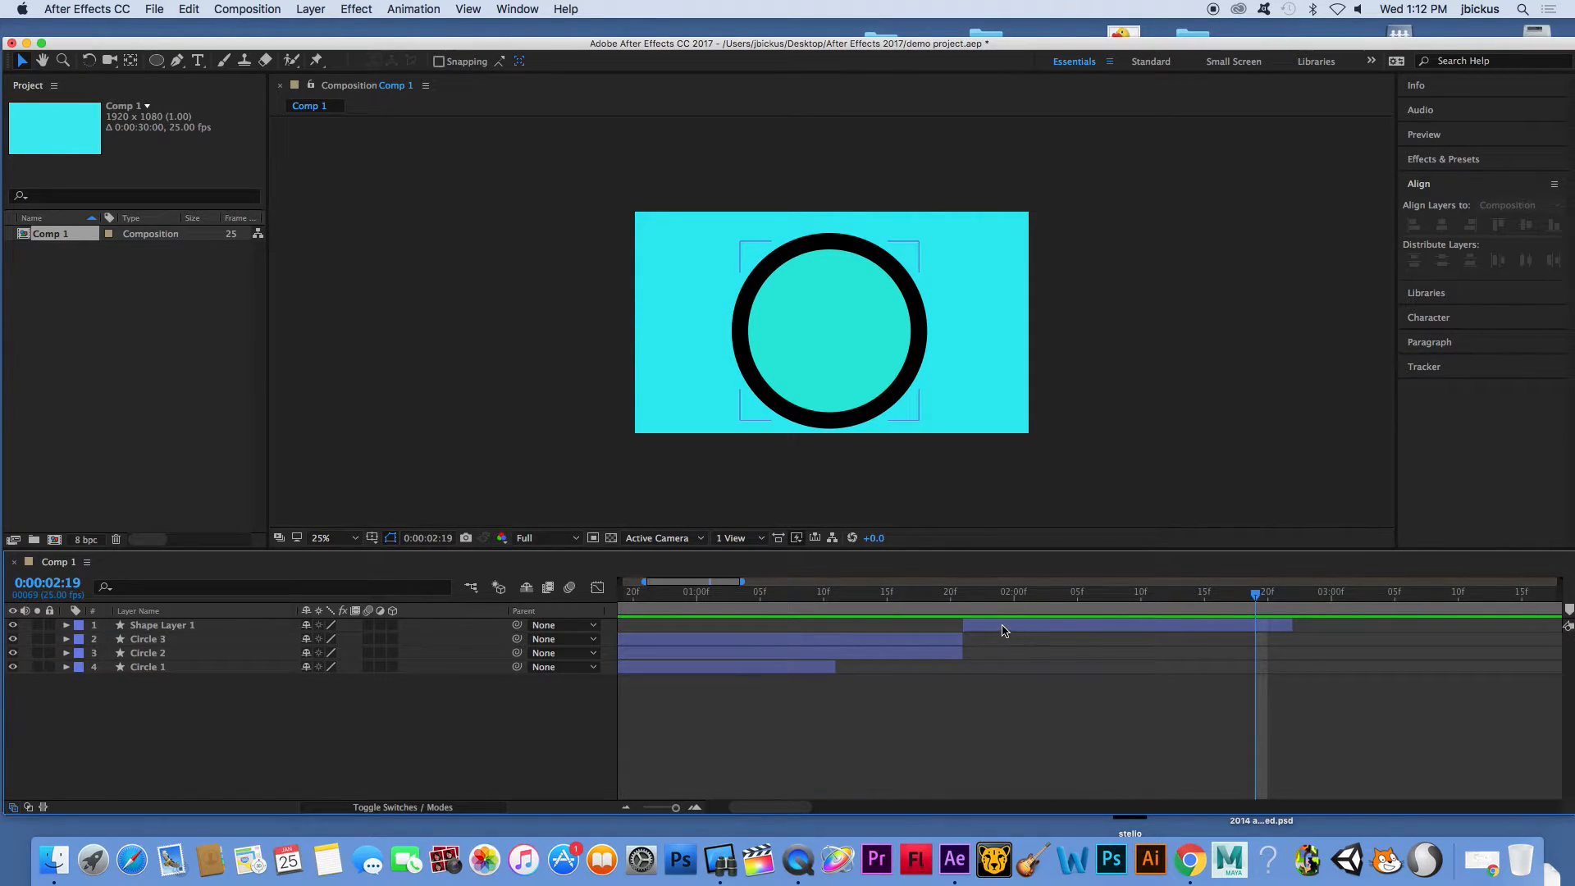
pyautogui.click(1006, 628)
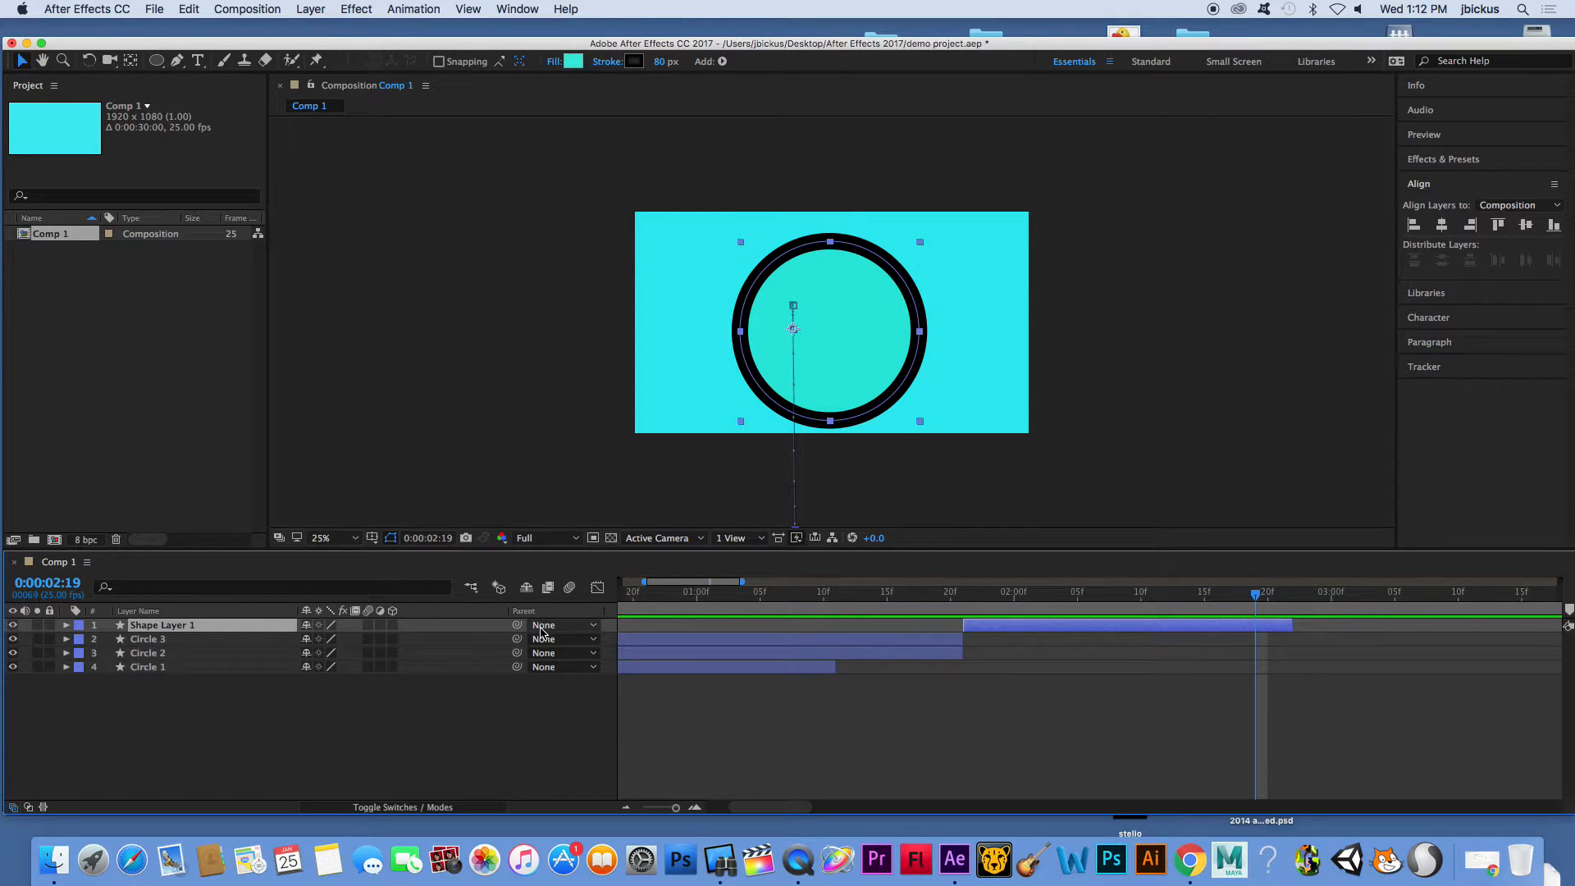
pyautogui.press('super+d')
pyautogui.moveTo(984, 629); pyautogui.dragTo(999, 634)
# Change the fill colour of the duplicated circle, Shape Layer 2, to white
pyautogui.click(573, 61)
pyautogui.click(736, 270)
pyautogui.click(1092, 274)
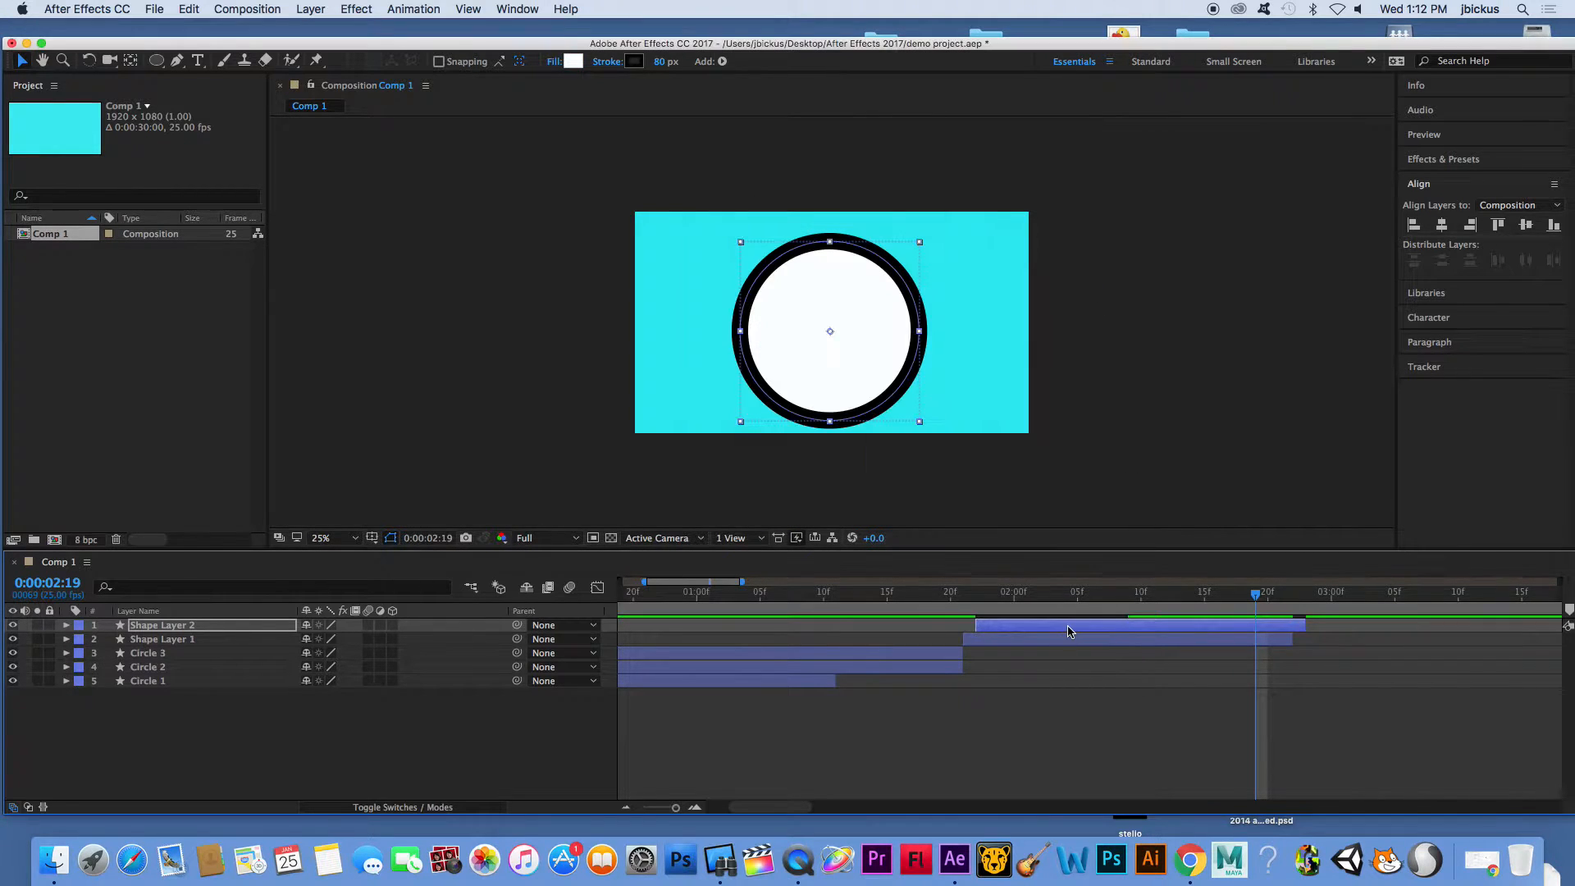
# Place the white circle behind the turquoise one, sticking out on its left side, and scale it down to a smaller size
pyautogui.moveTo(841, 288); pyautogui.dragTo(755, 291)
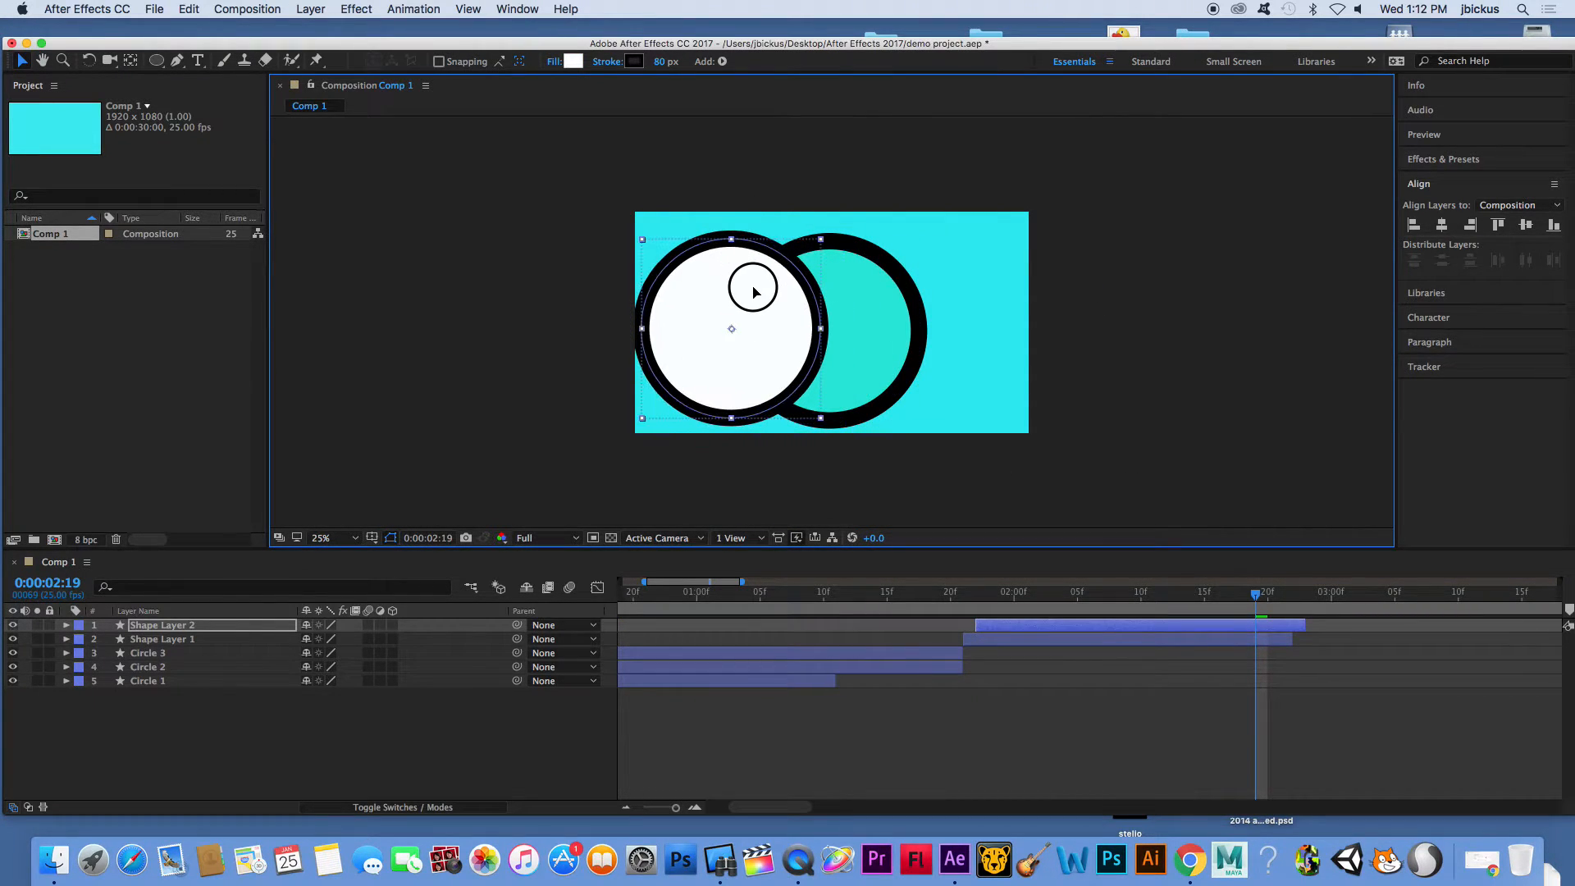
pyautogui.moveTo(211, 626); pyautogui.dragTo(211, 647)
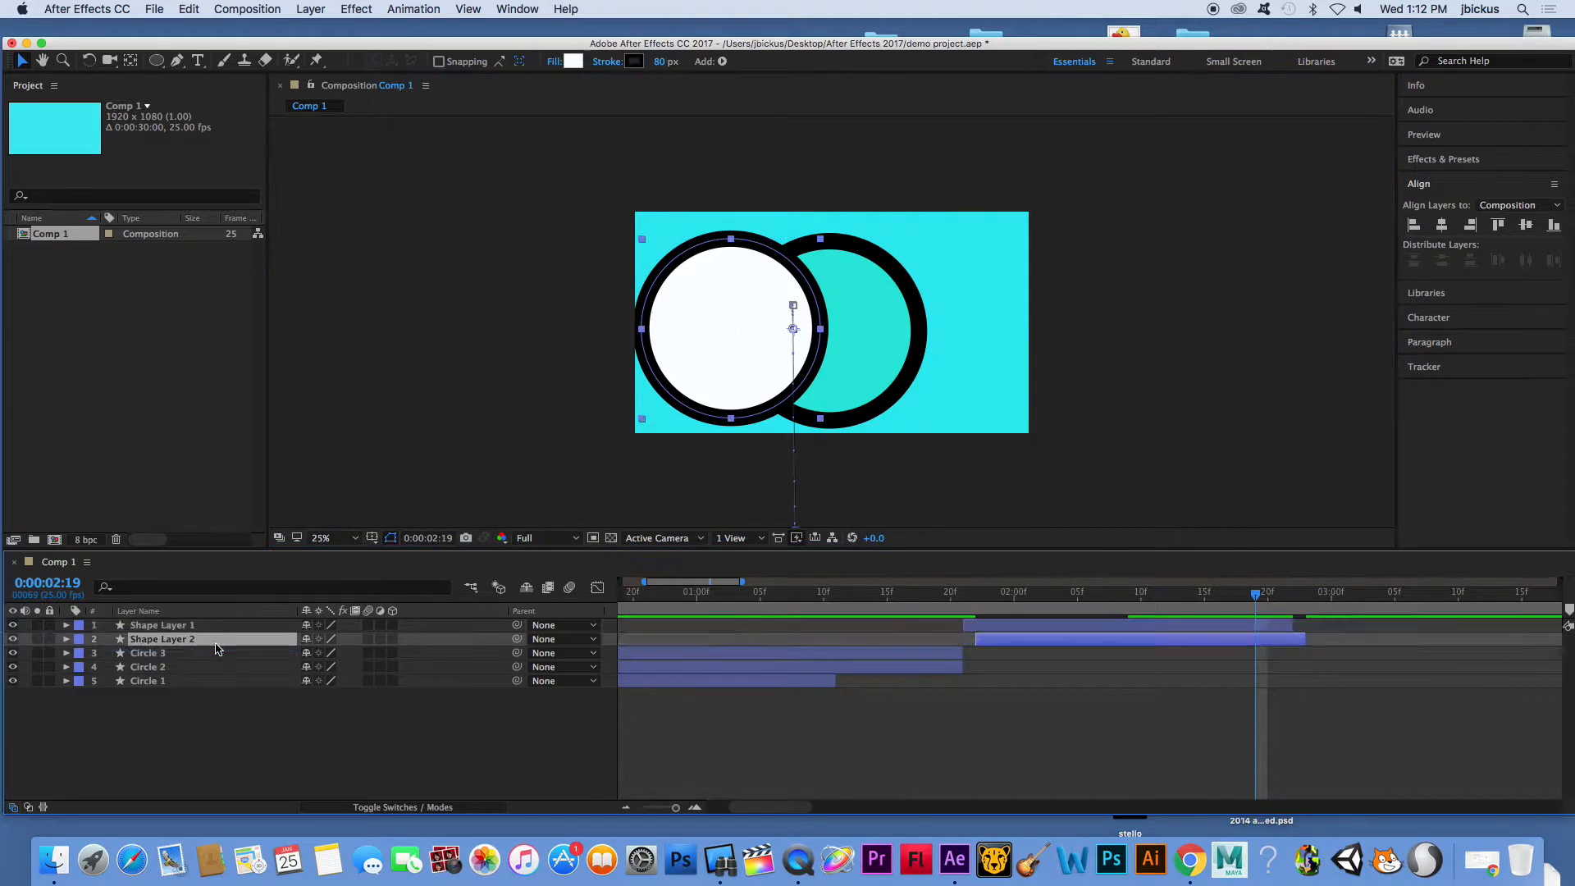
pyautogui.moveTo(642, 240); pyautogui.dragTo(656, 326)
pyautogui.press('super+z')
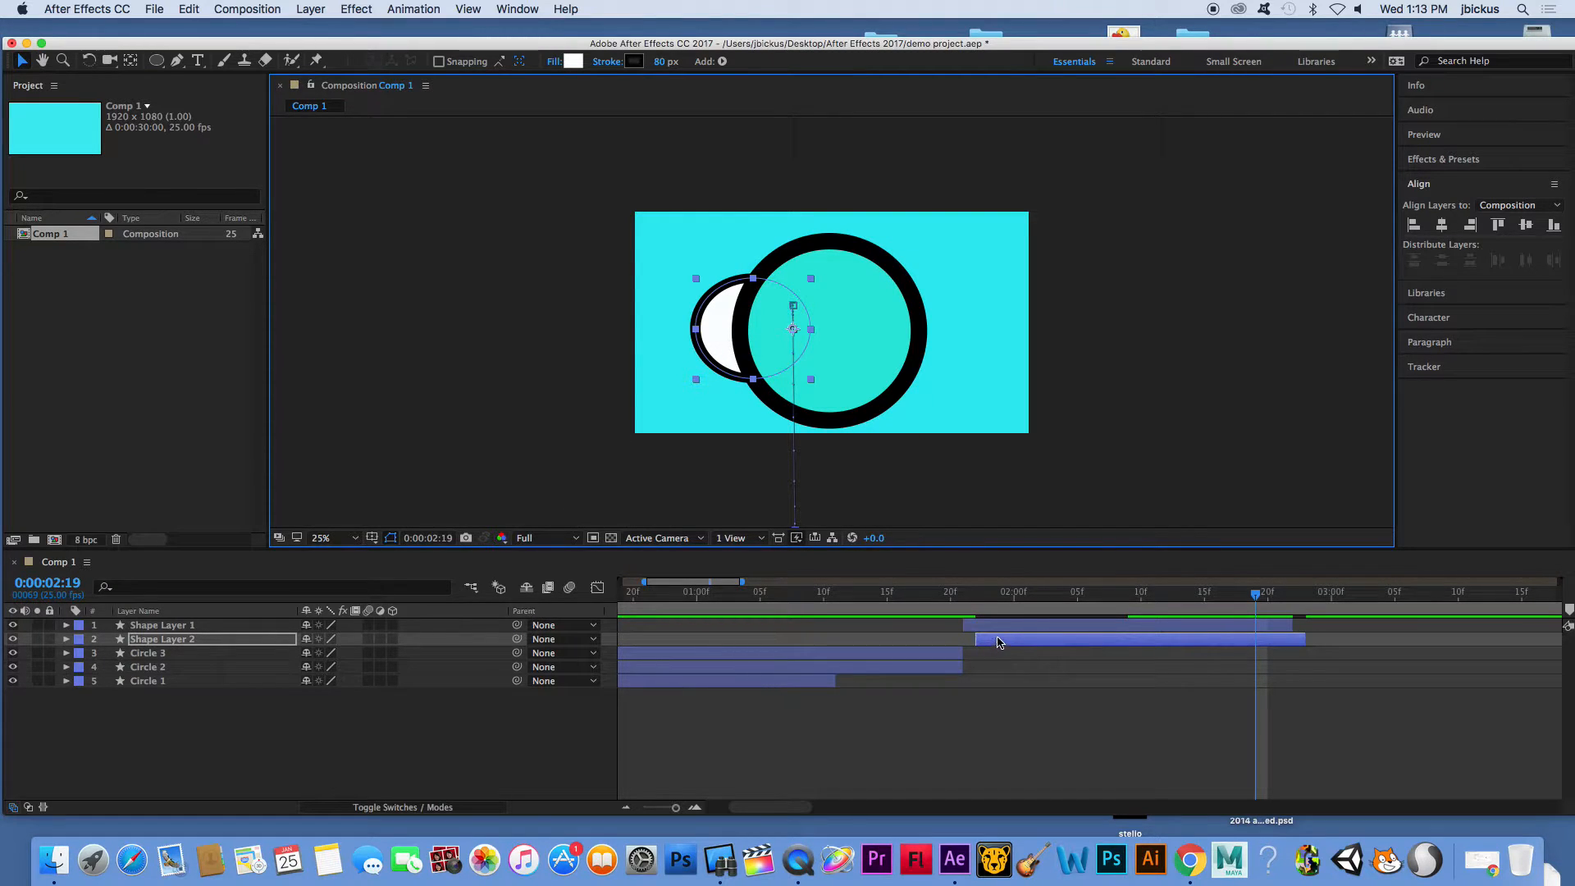
# Expand the Transform properties of Shape Layer 2 and select its Position keyframes
pyautogui.click(67, 639)
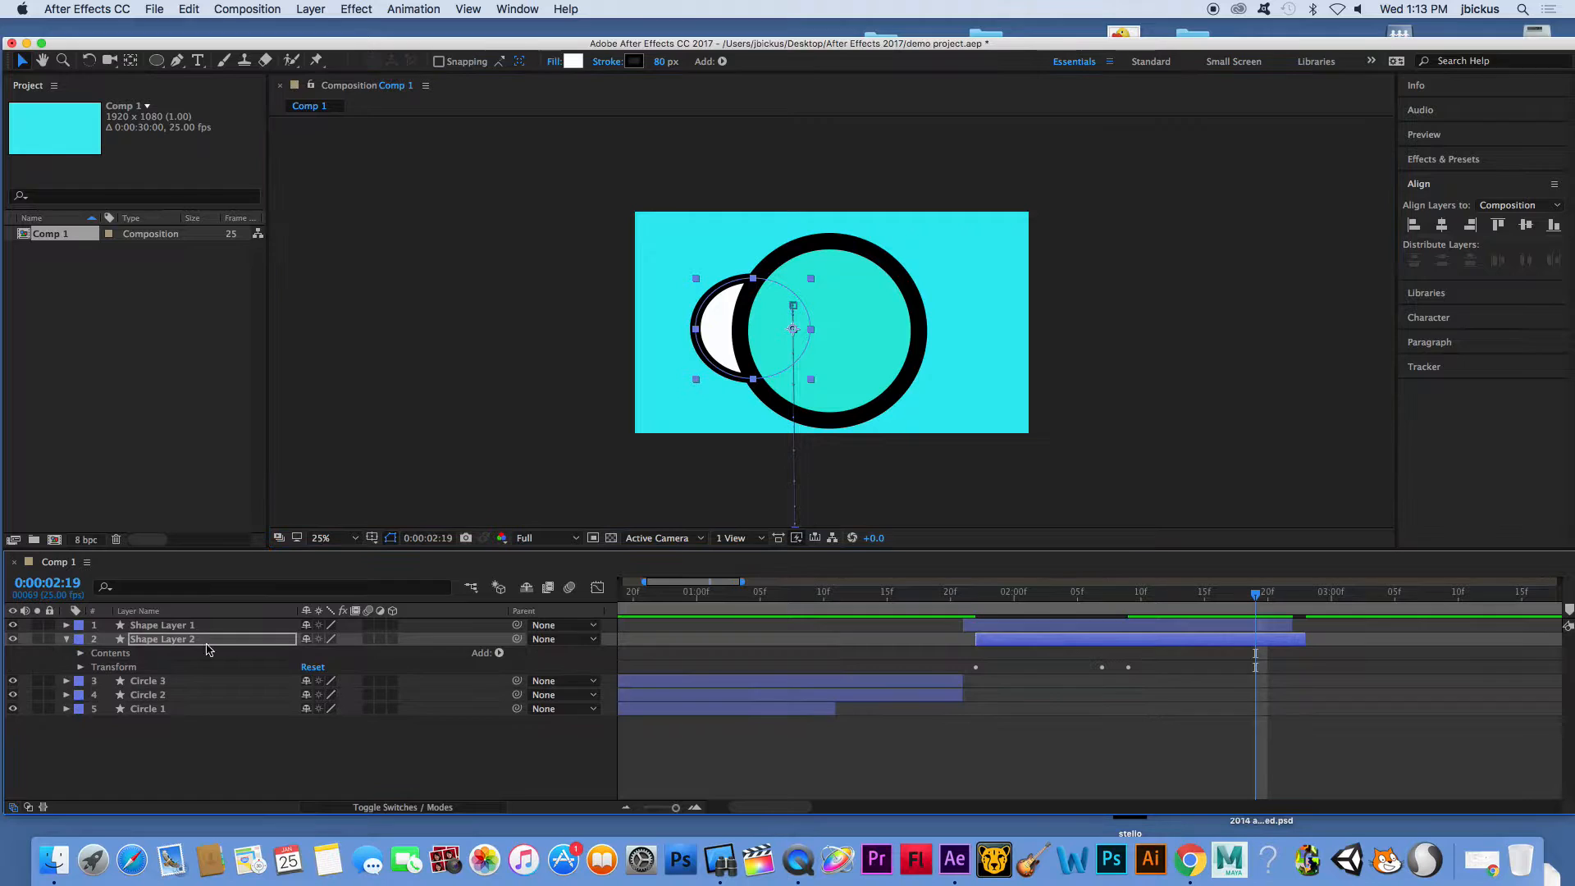
pyautogui.moveTo(1175, 669); pyautogui.dragTo(996, 673)
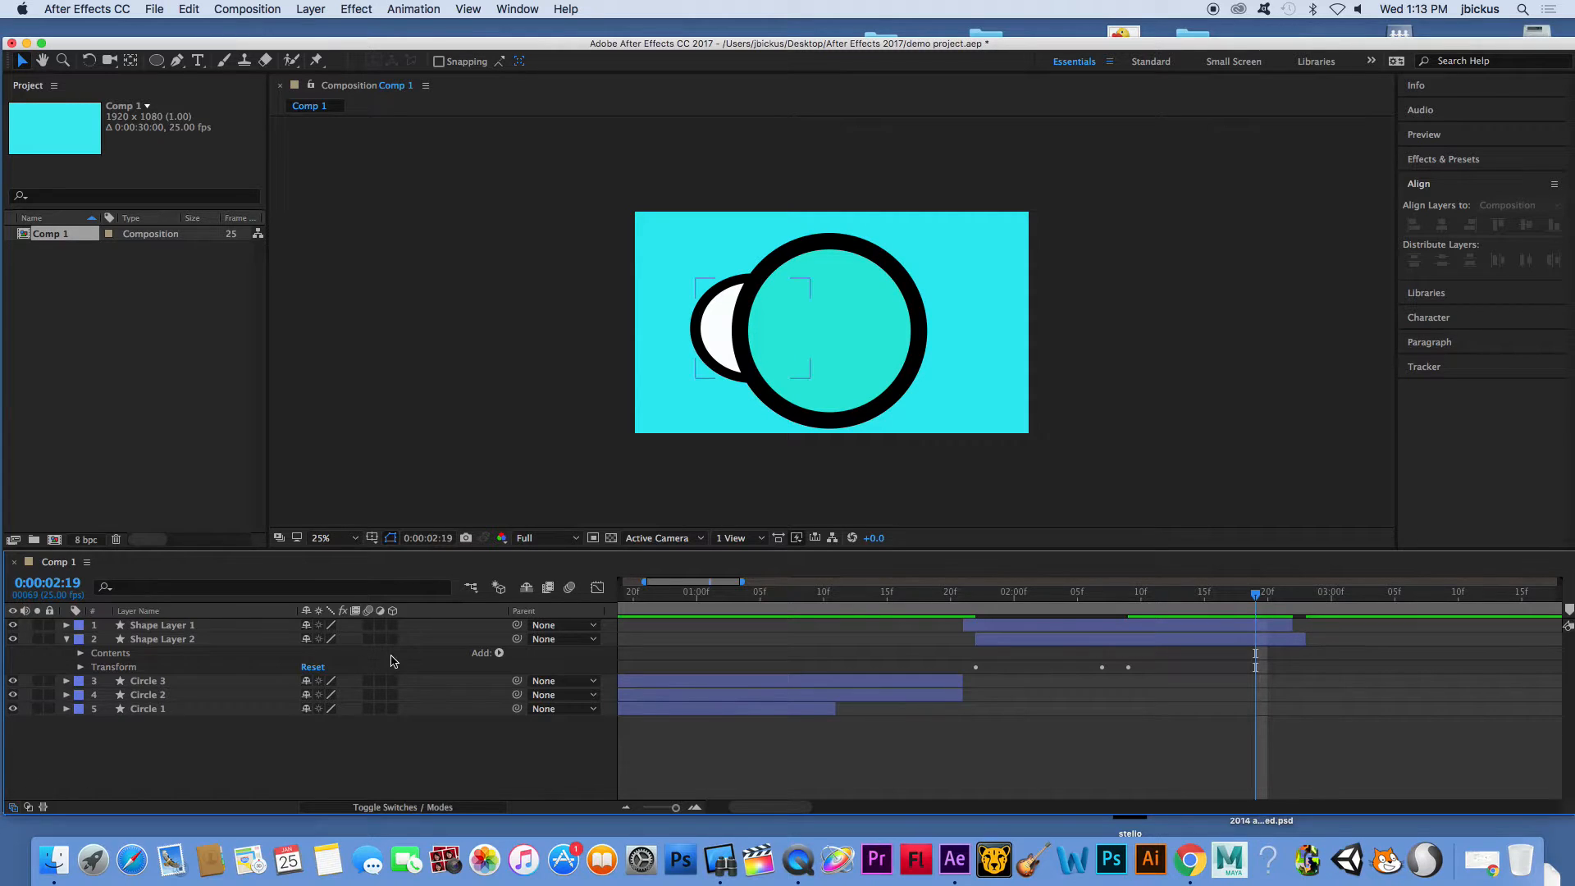
pyautogui.click(82, 667)
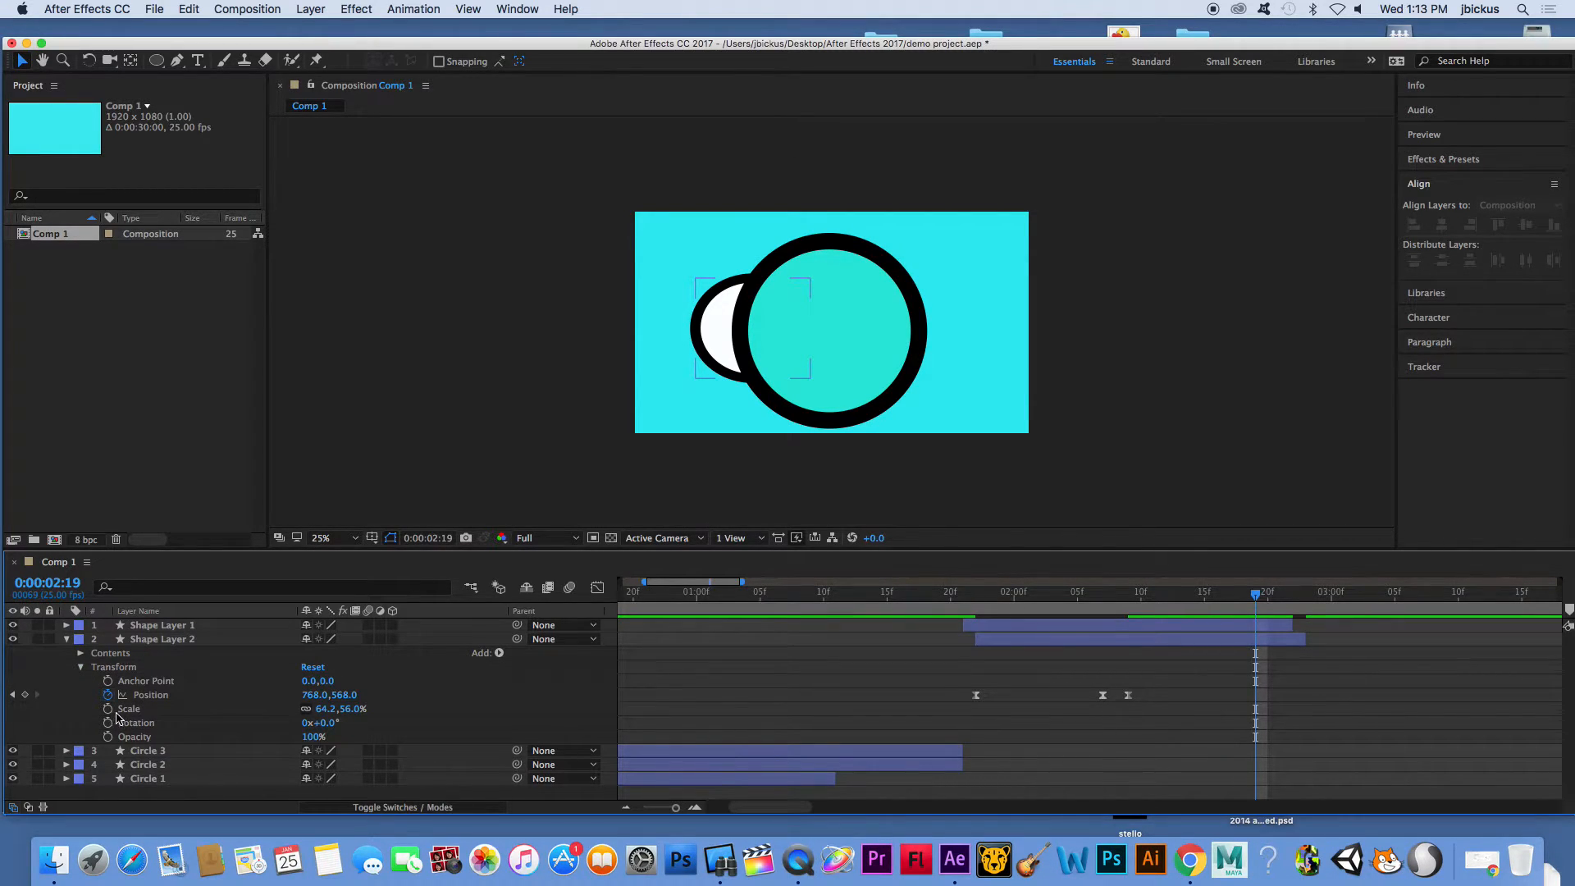
pyautogui.moveTo(1166, 713); pyautogui.dragTo(916, 643)
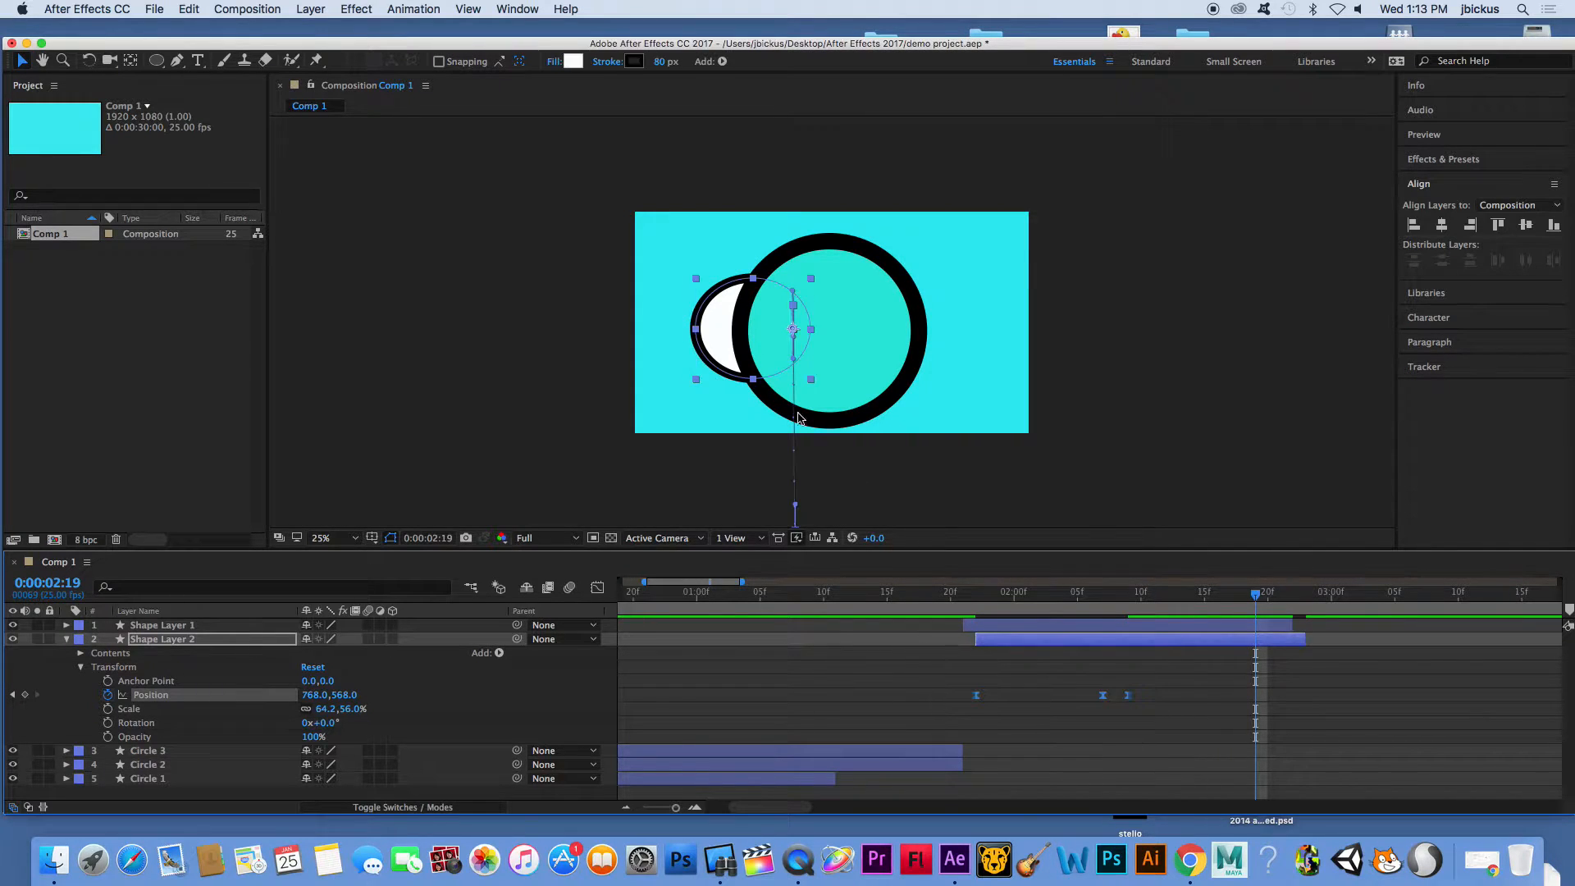
pyautogui.click(721, 312)
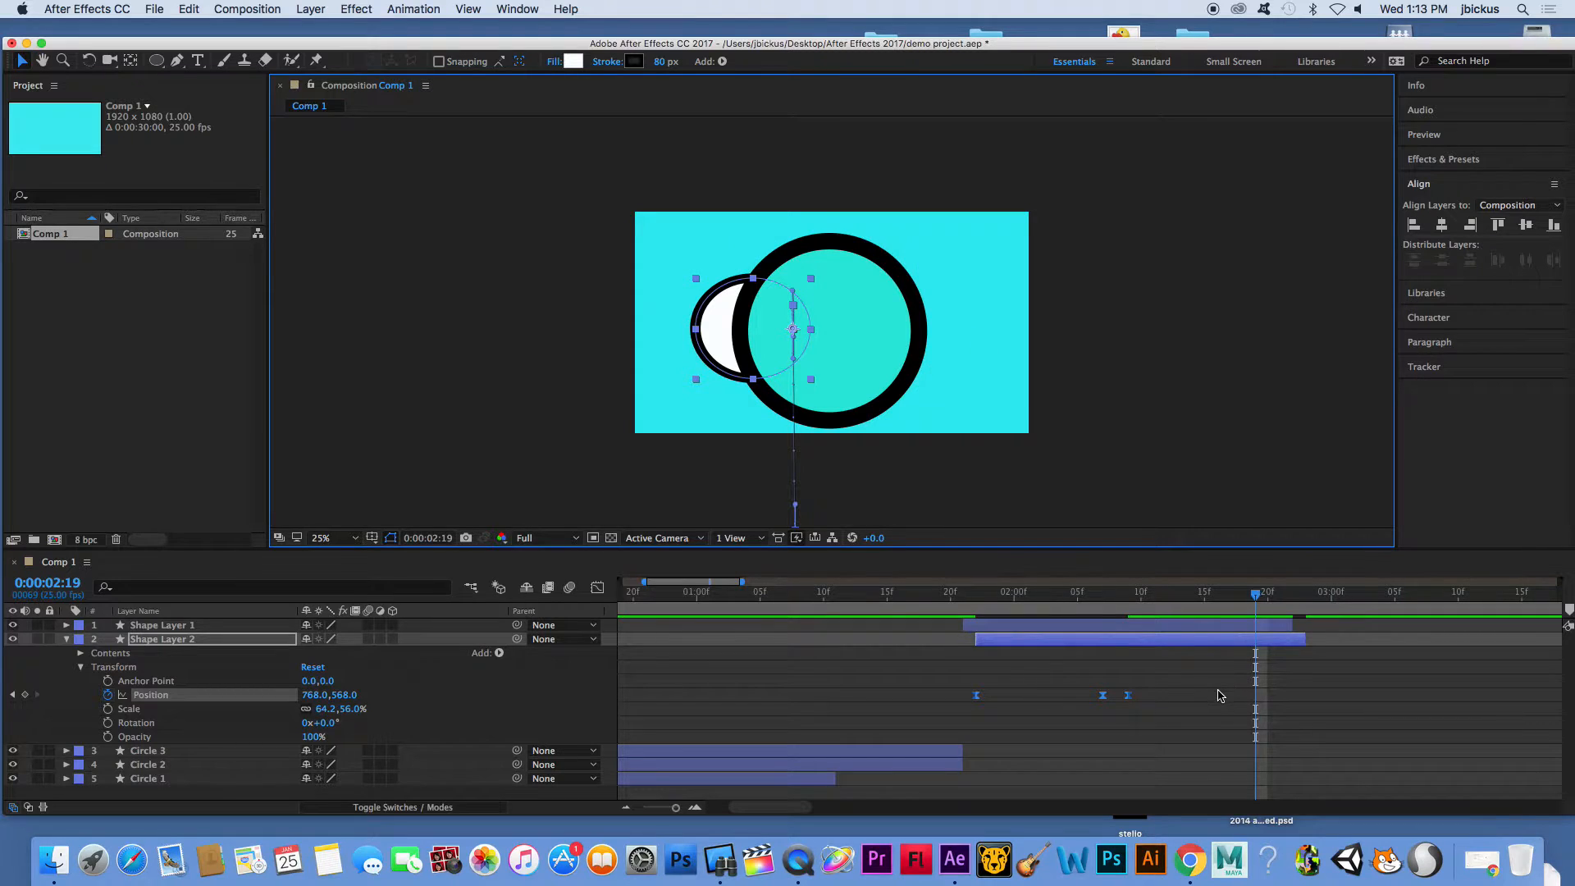
# Shift Shape Layer 1 to start about one frame after Shape Layer 2 on the timeline, then duplicate it
pyautogui.moveTo(1169, 596); pyautogui.dragTo(1128, 593)
pyautogui.moveTo(977, 594); pyautogui.dragTo(1169, 626)
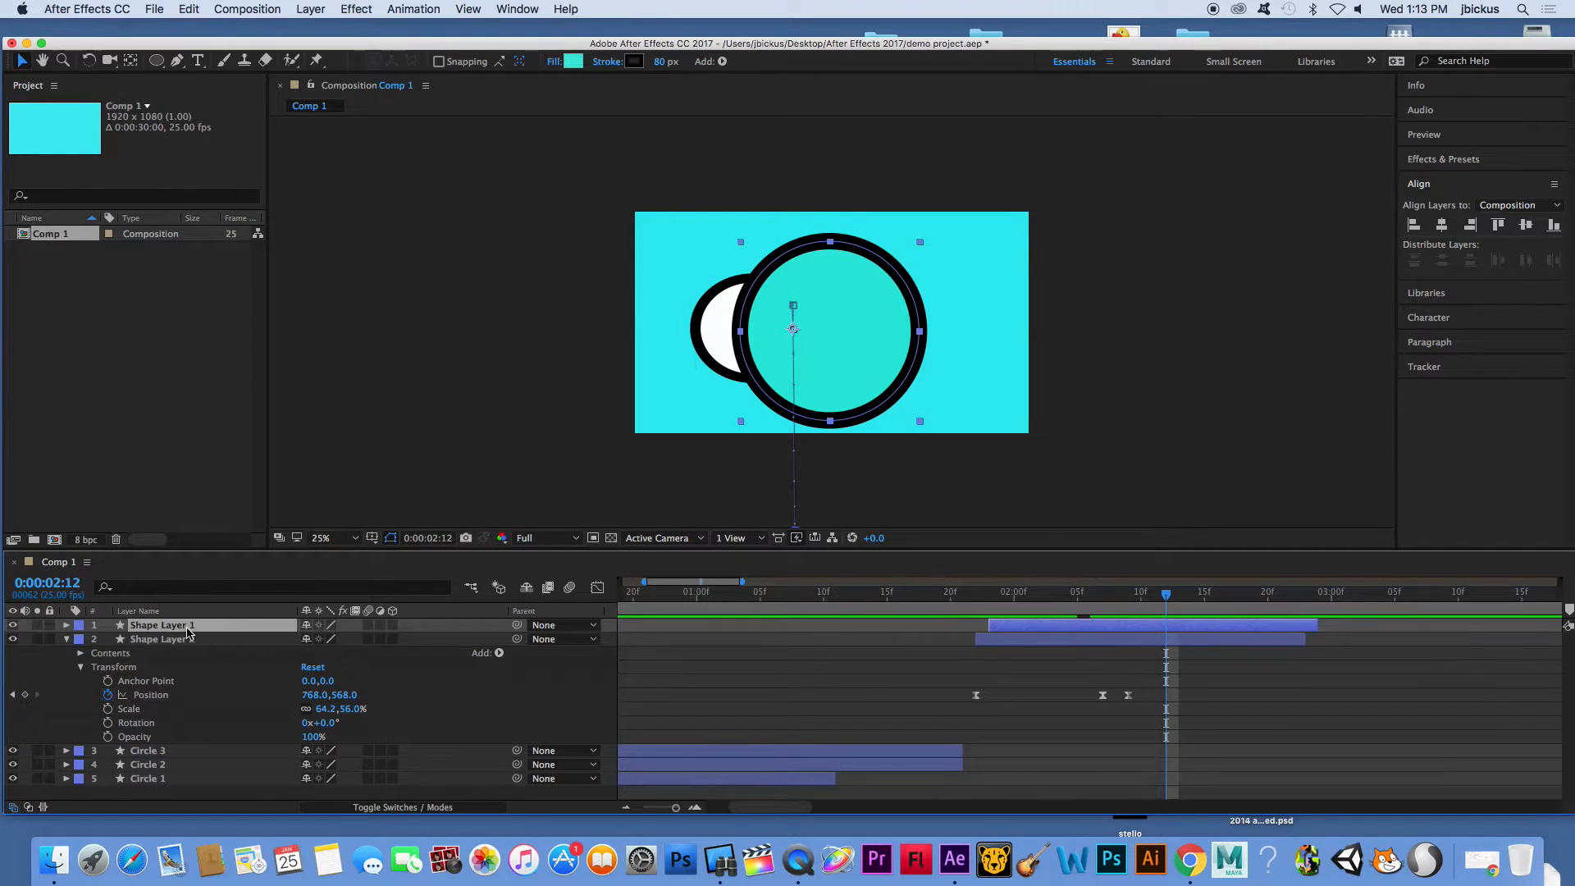
pyautogui.press('super+d')
pyautogui.hscroll(2, 976, 678)
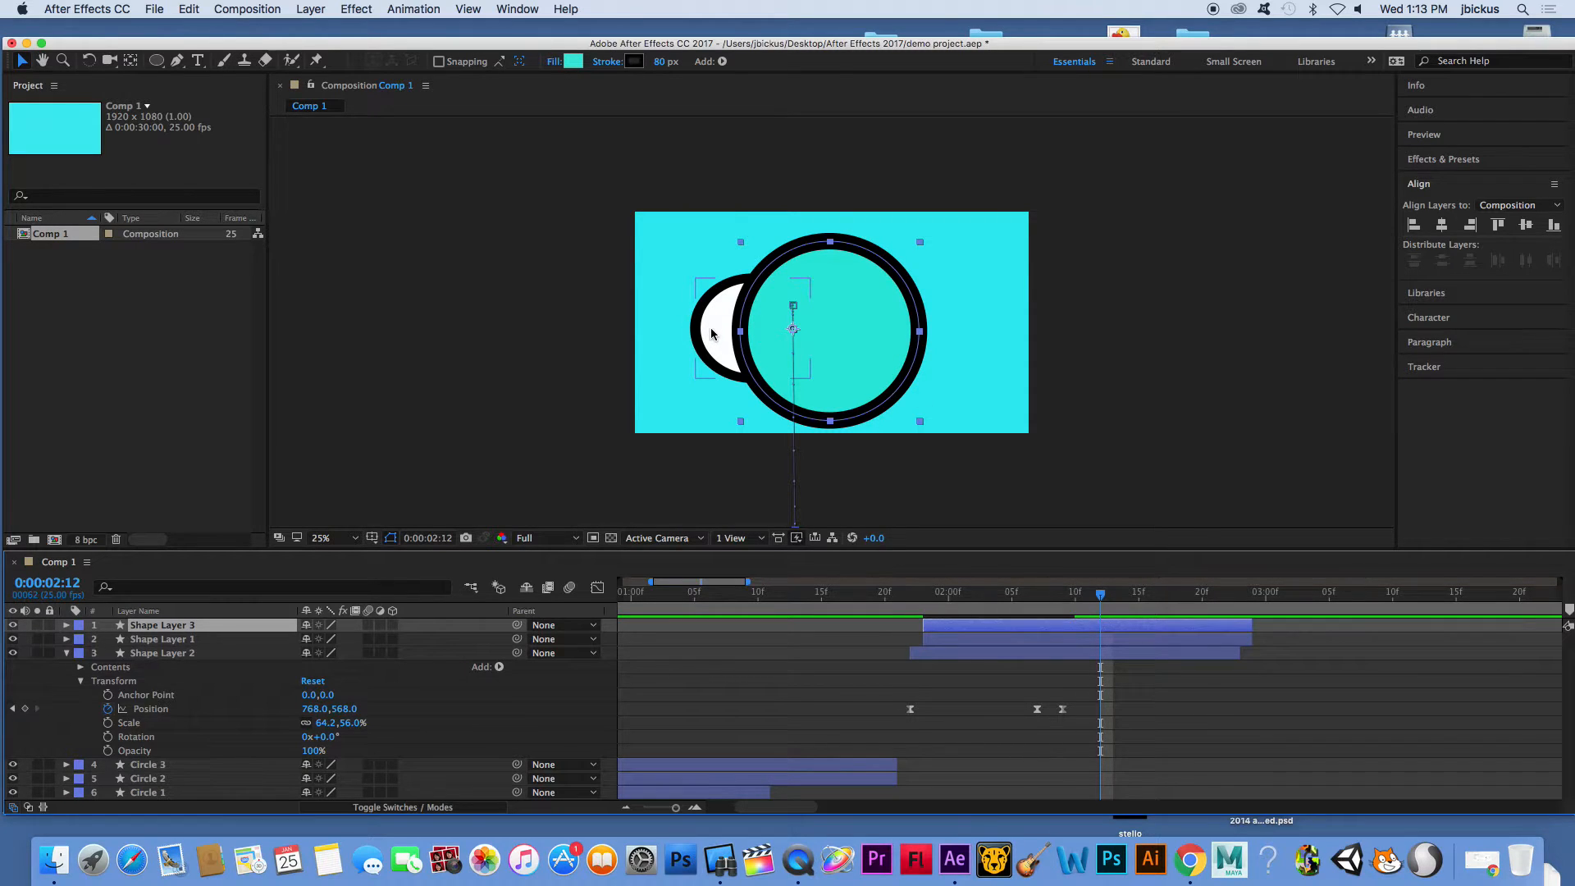
# At 0:00:02:07, move the white circle further left by setting Shape Layer 2's anchor point to 279.0, 0.0
pyautogui.moveTo(983, 598); pyautogui.dragTo(1036, 611)
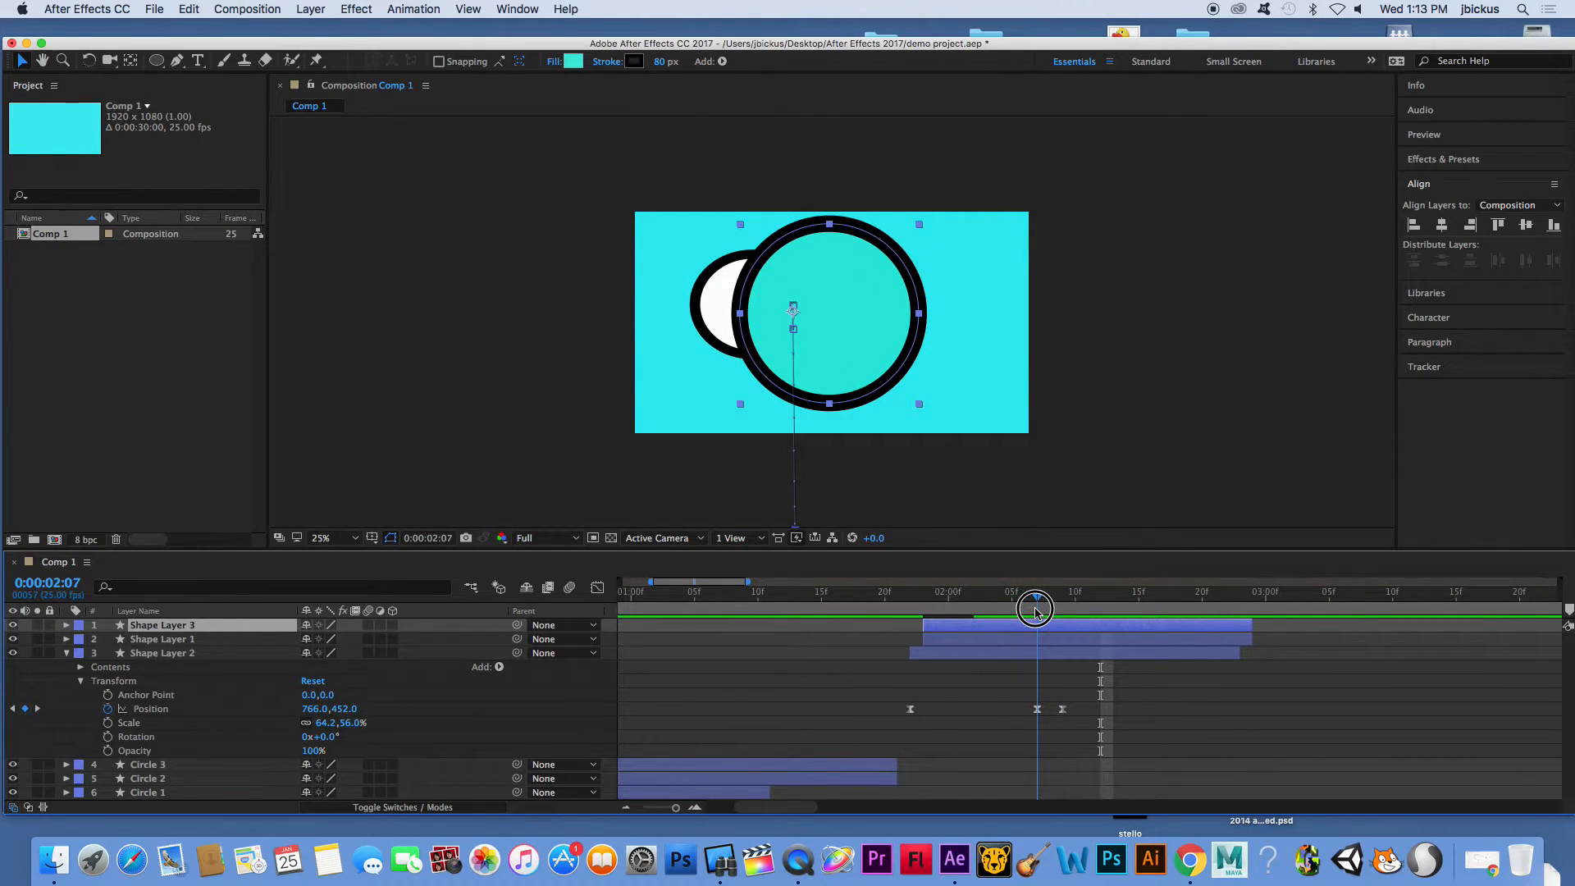
pyautogui.moveTo(310, 696); pyautogui.dragTo(3, 696)
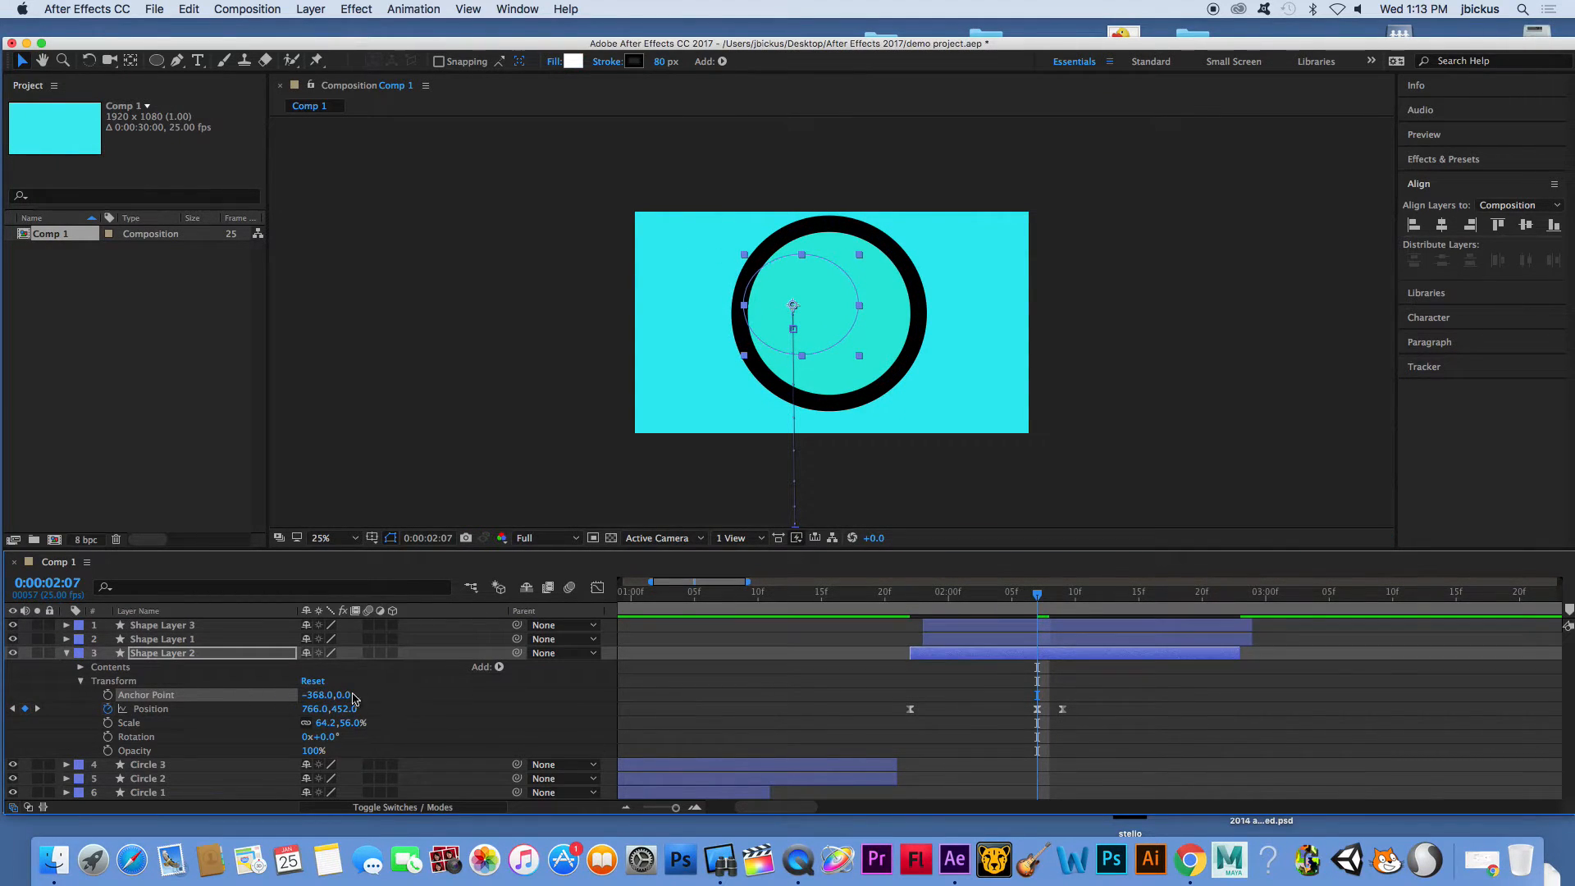
pyautogui.moveTo(316, 696); pyautogui.dragTo(872, 725)
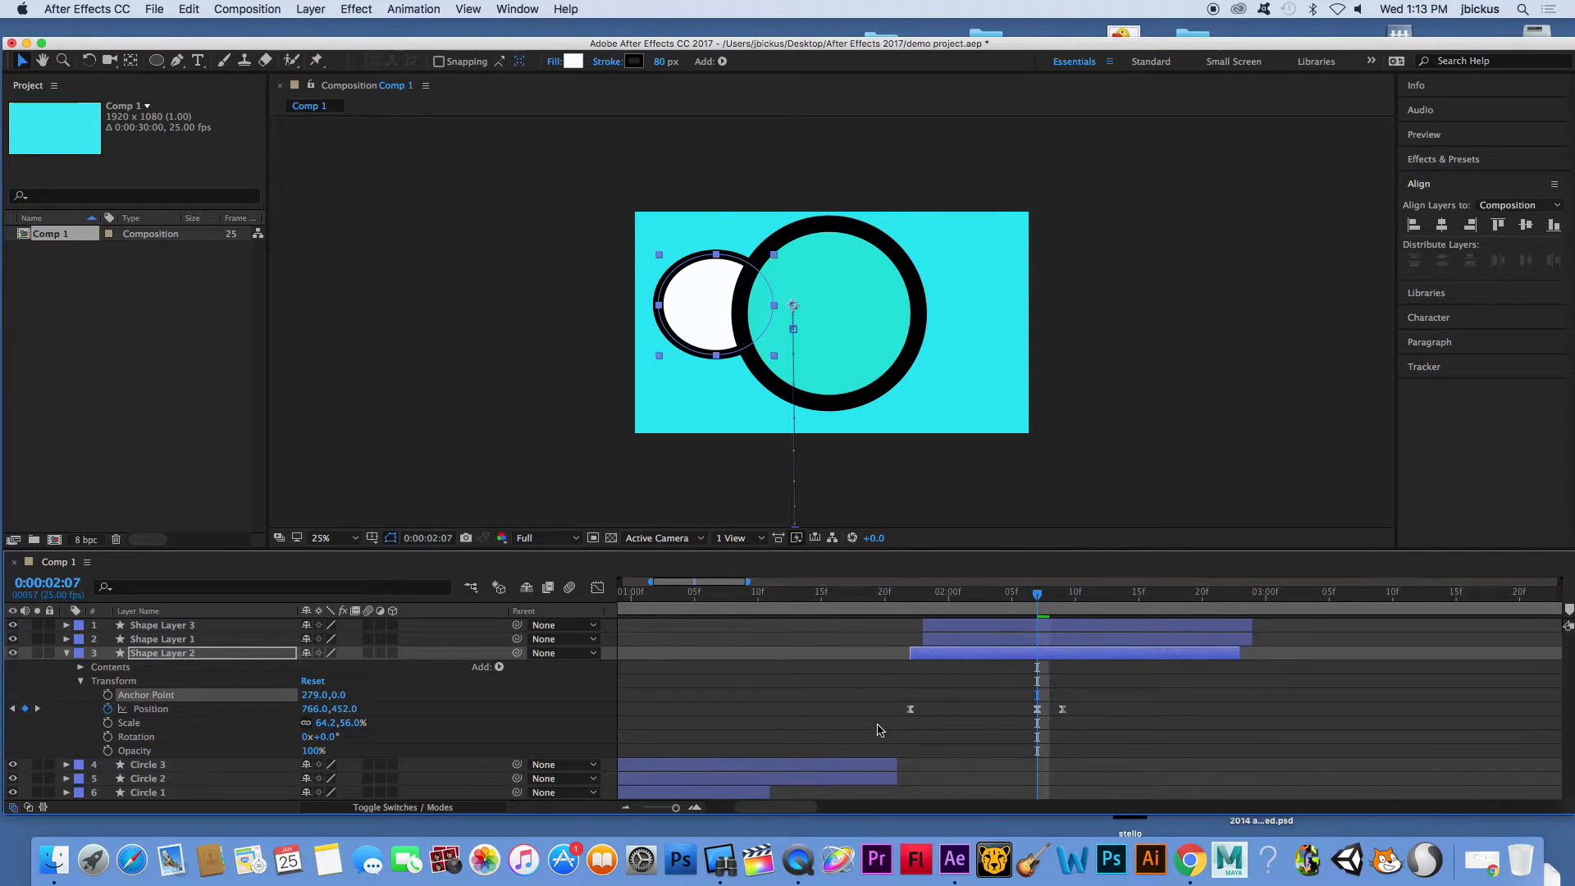
# Move the duplicated turquoise circle, Shape Layer 3, to the right by setting its anchor point to -374.0, 0.0
pyautogui.click(190, 626)
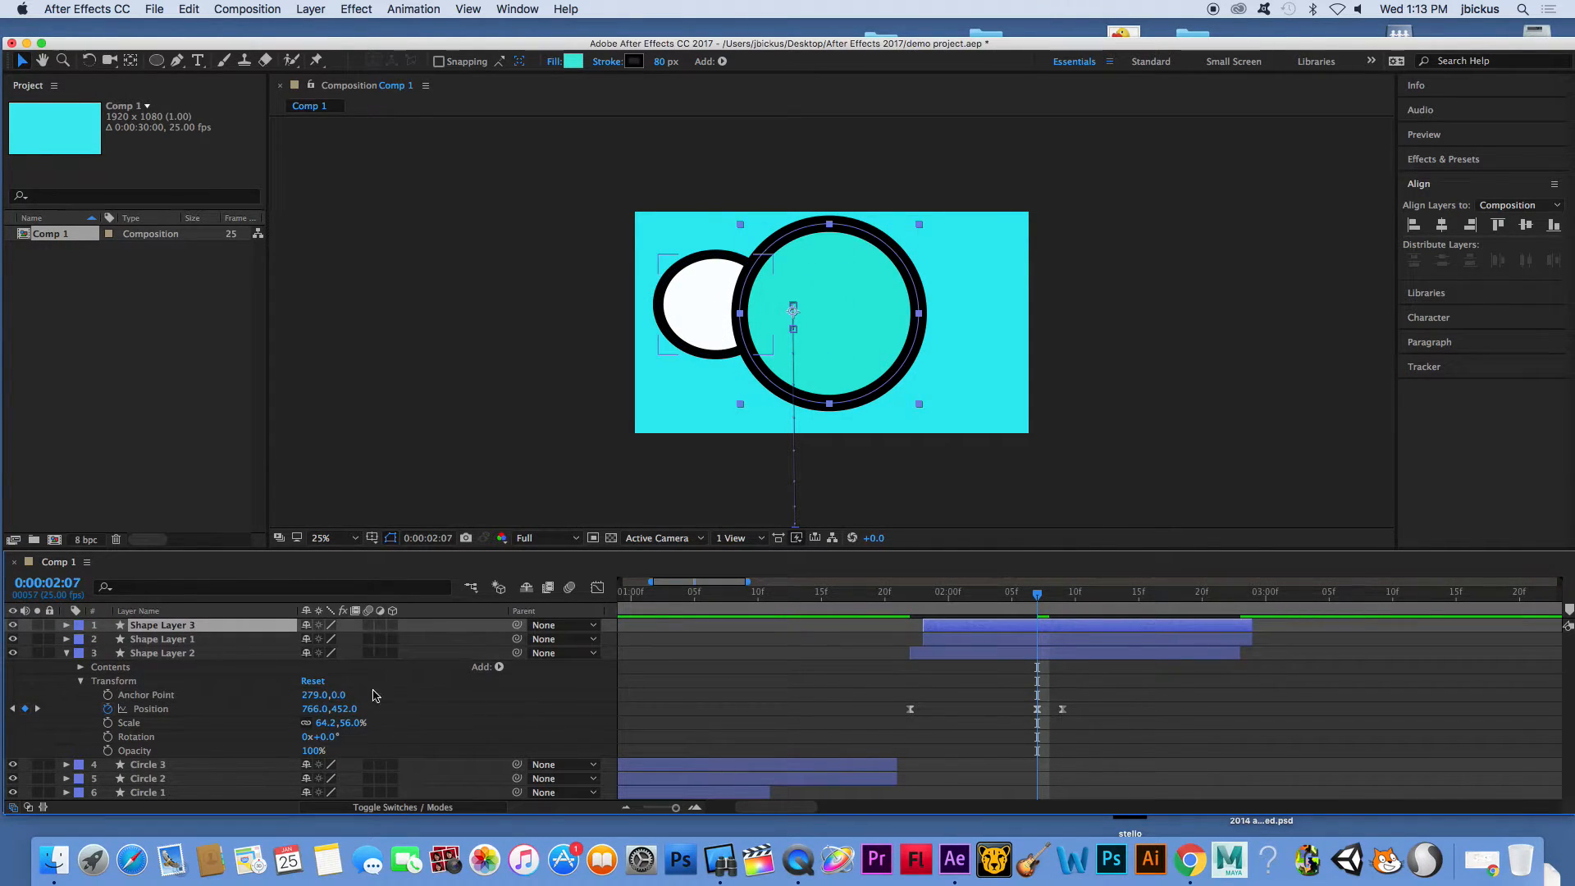
pyautogui.click(66, 626)
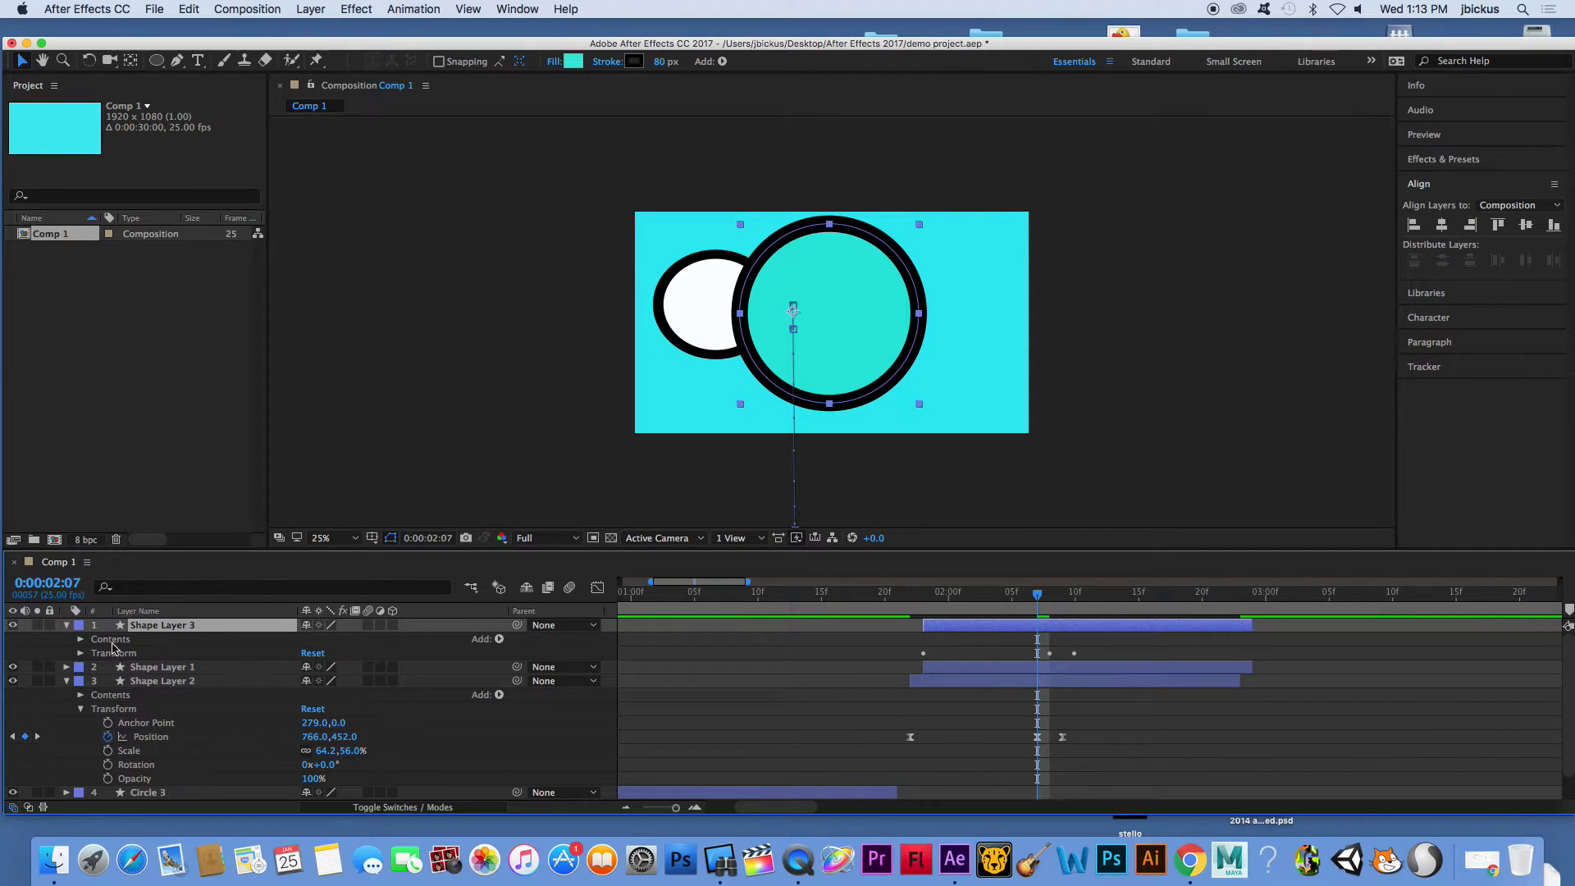
pyautogui.click(80, 639)
pyautogui.click(81, 640)
pyautogui.click(80, 653)
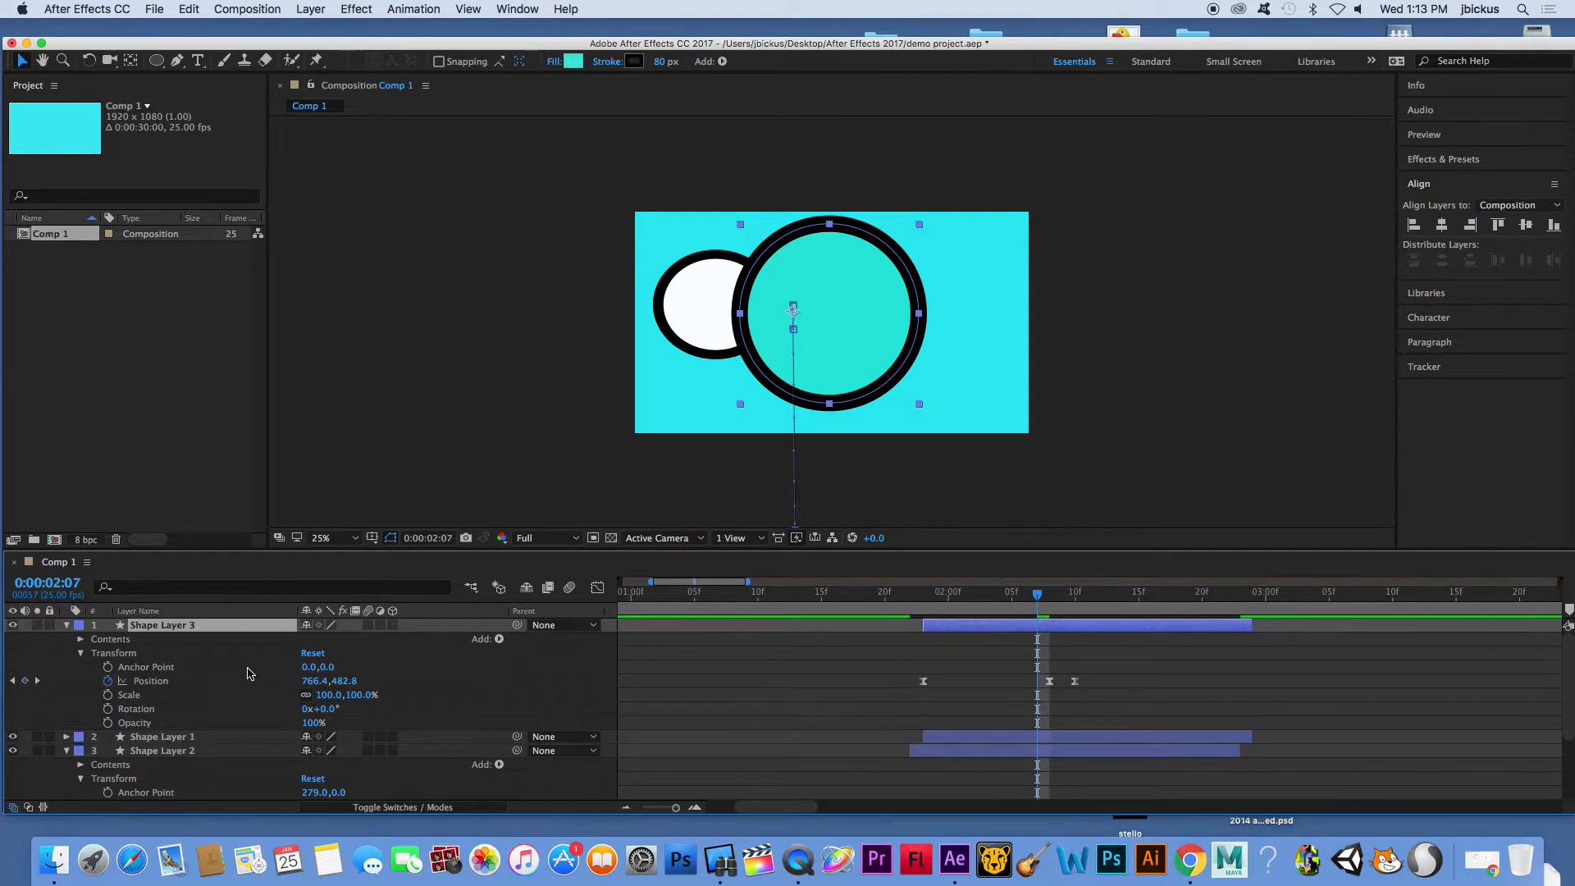
pyautogui.moveTo(319, 669); pyautogui.dragTo(2, 665)
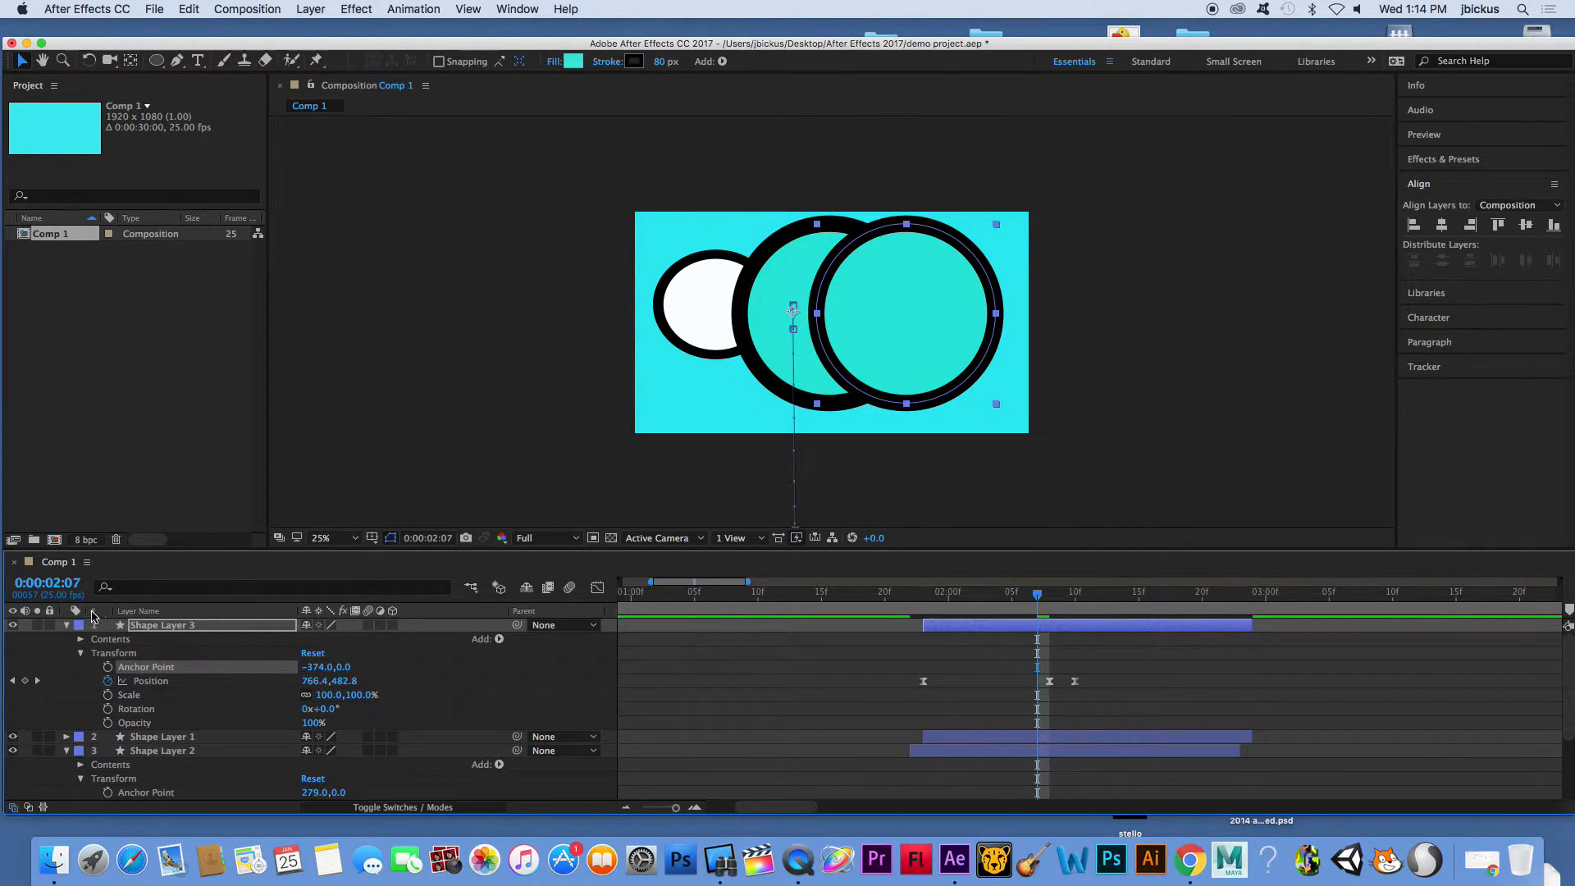
# Place Shape Layer 3 directly beneath Shape Layer 1 in the layer order and change its fill colour to grey
pyautogui.click(67, 626)
pyautogui.moveTo(167, 628); pyautogui.dragTo(171, 652)
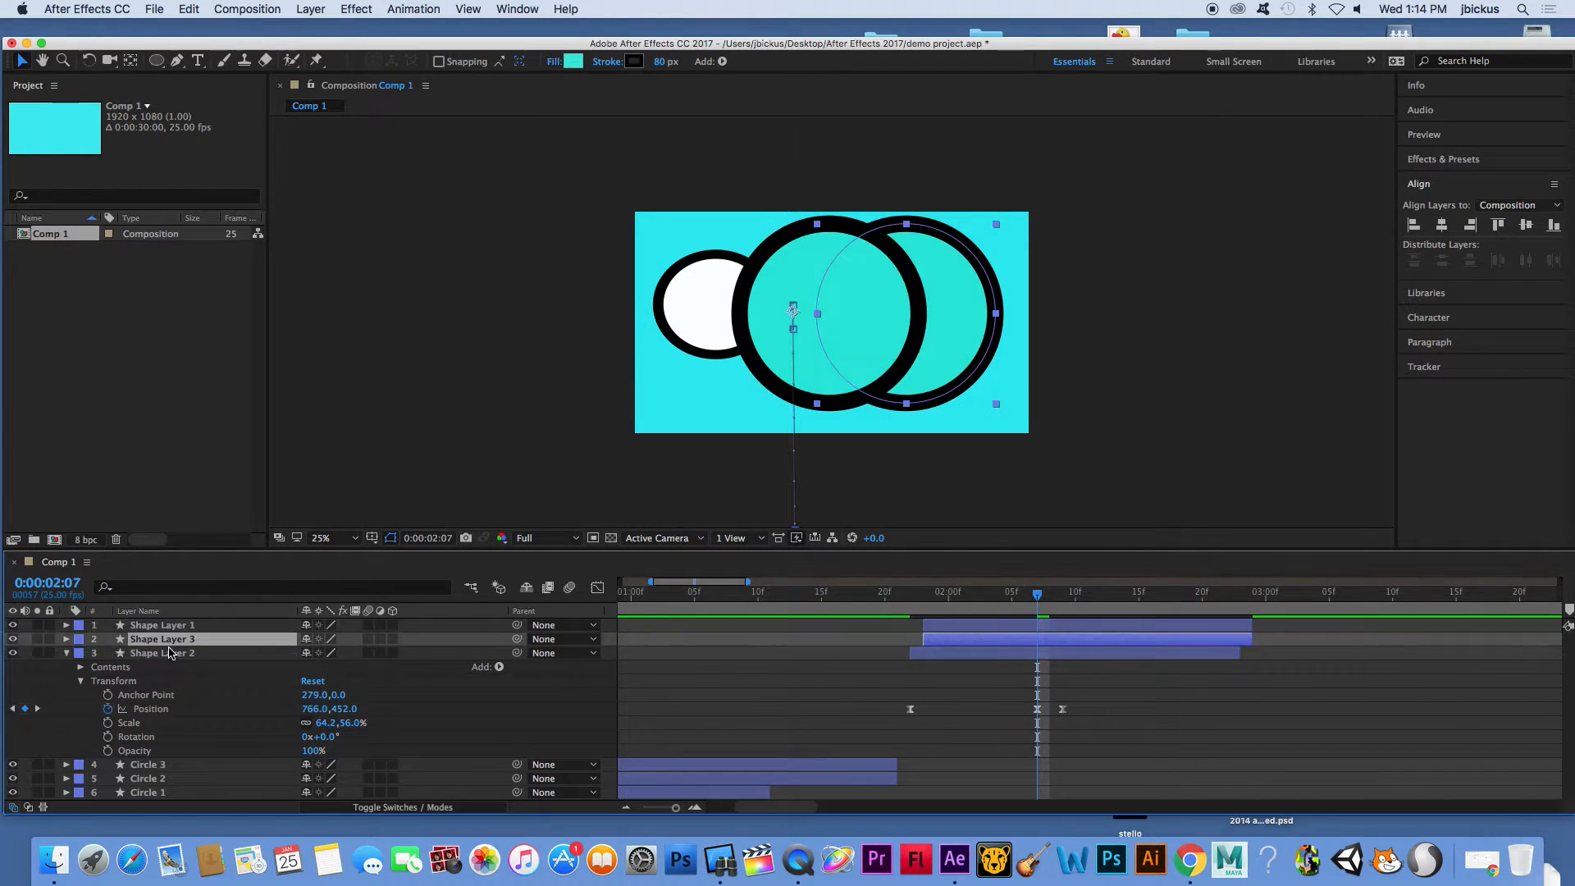
pyautogui.click(573, 61)
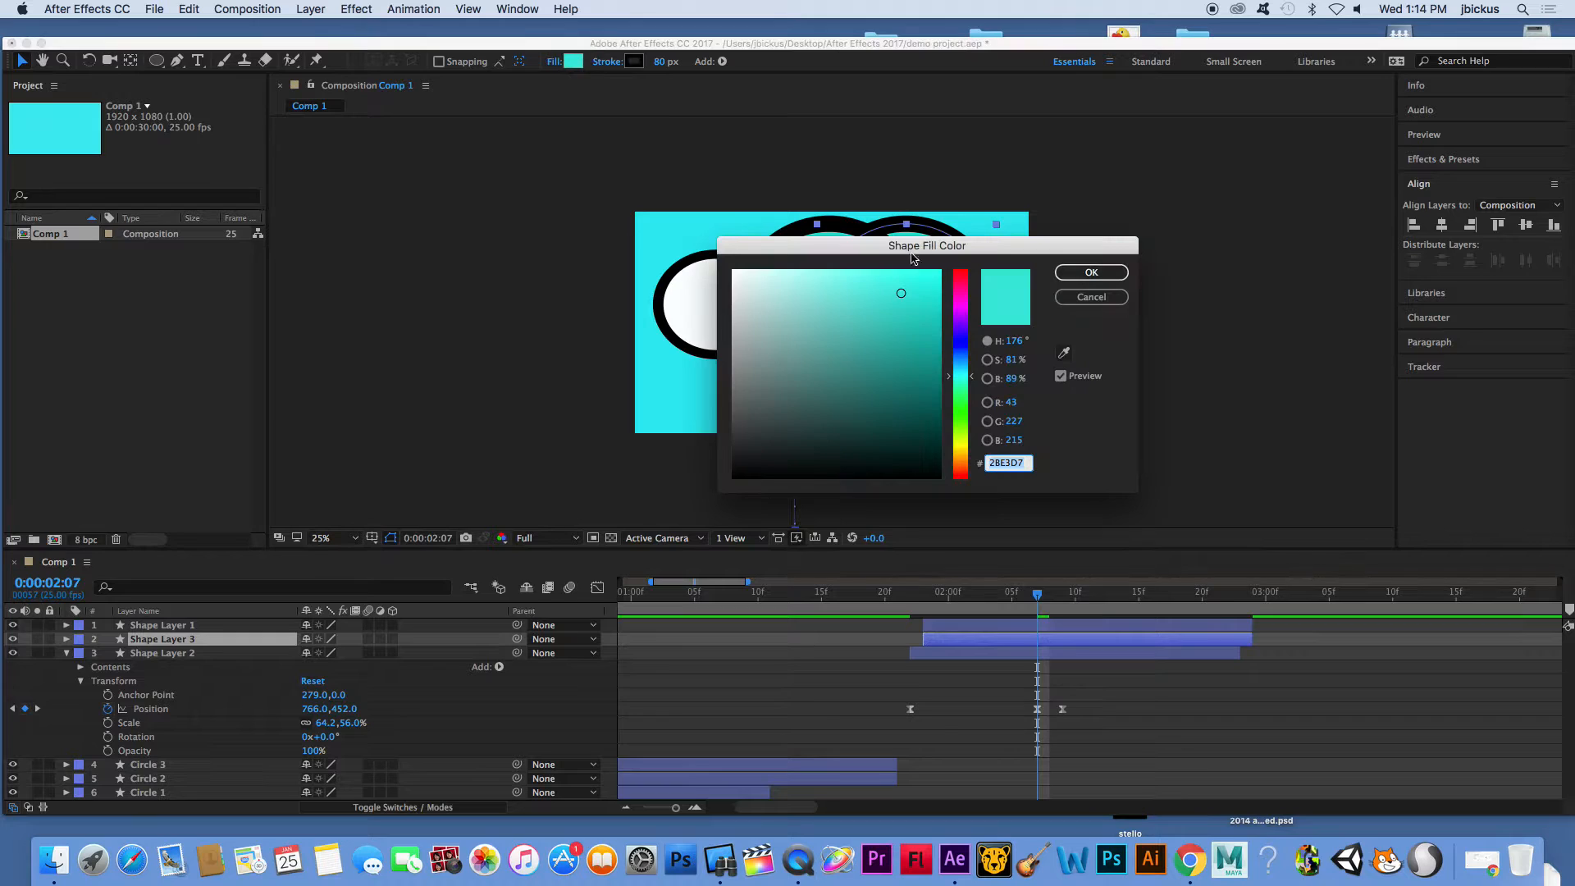
pyautogui.click(756, 323)
pyautogui.click(1104, 269)
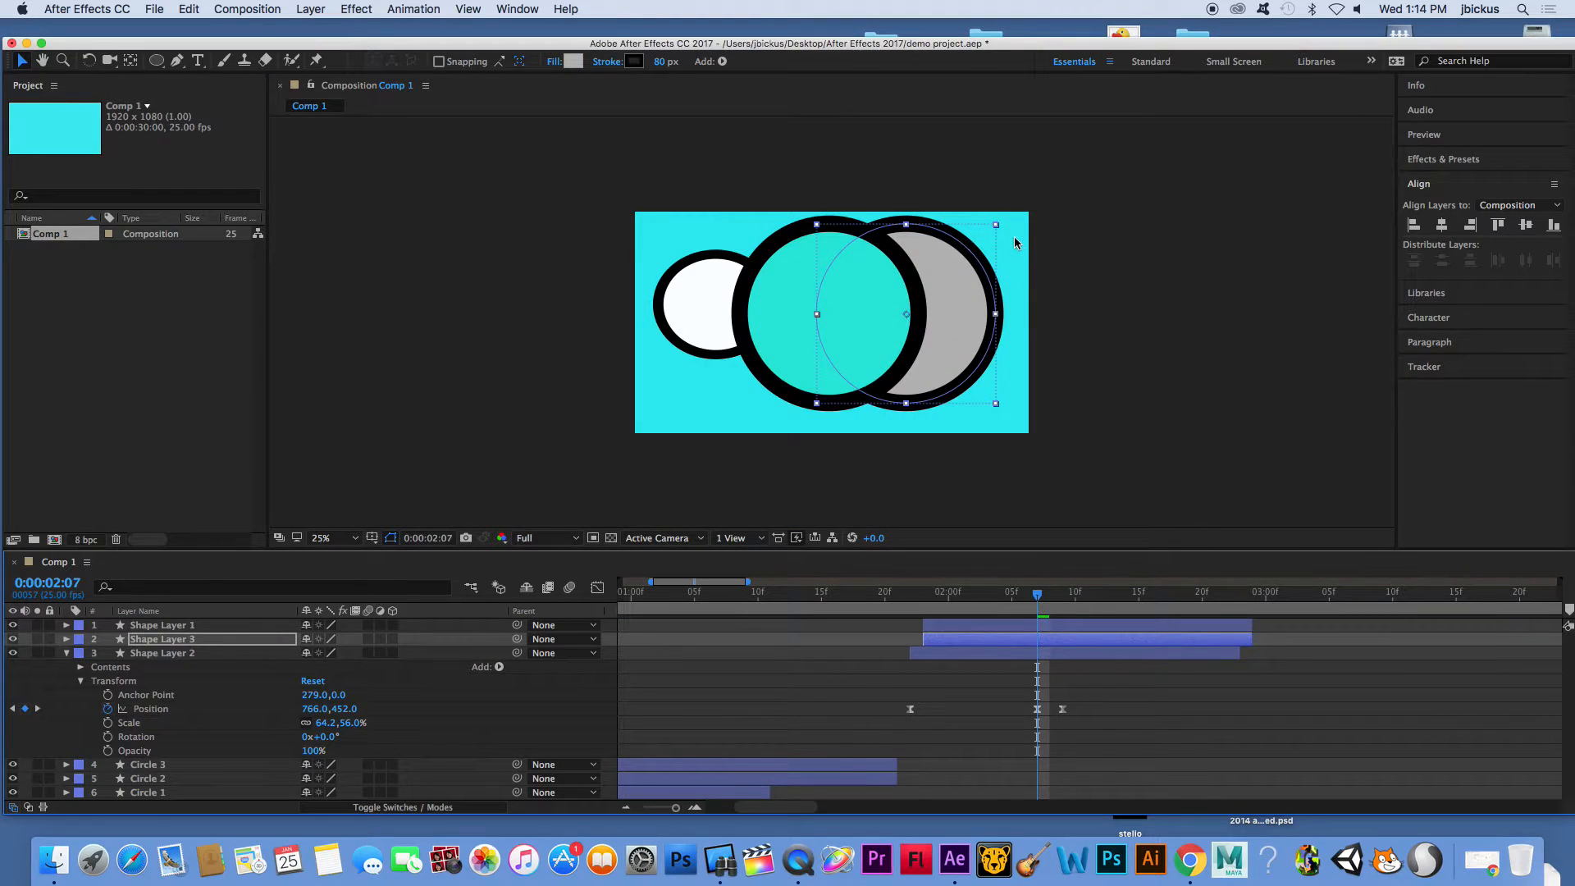
# Scale the grey circle down to about the white circle's size and set its anchor point to -535.0, 0.0
pyautogui.moveTo(998, 226); pyautogui.dragTo(956, 281)
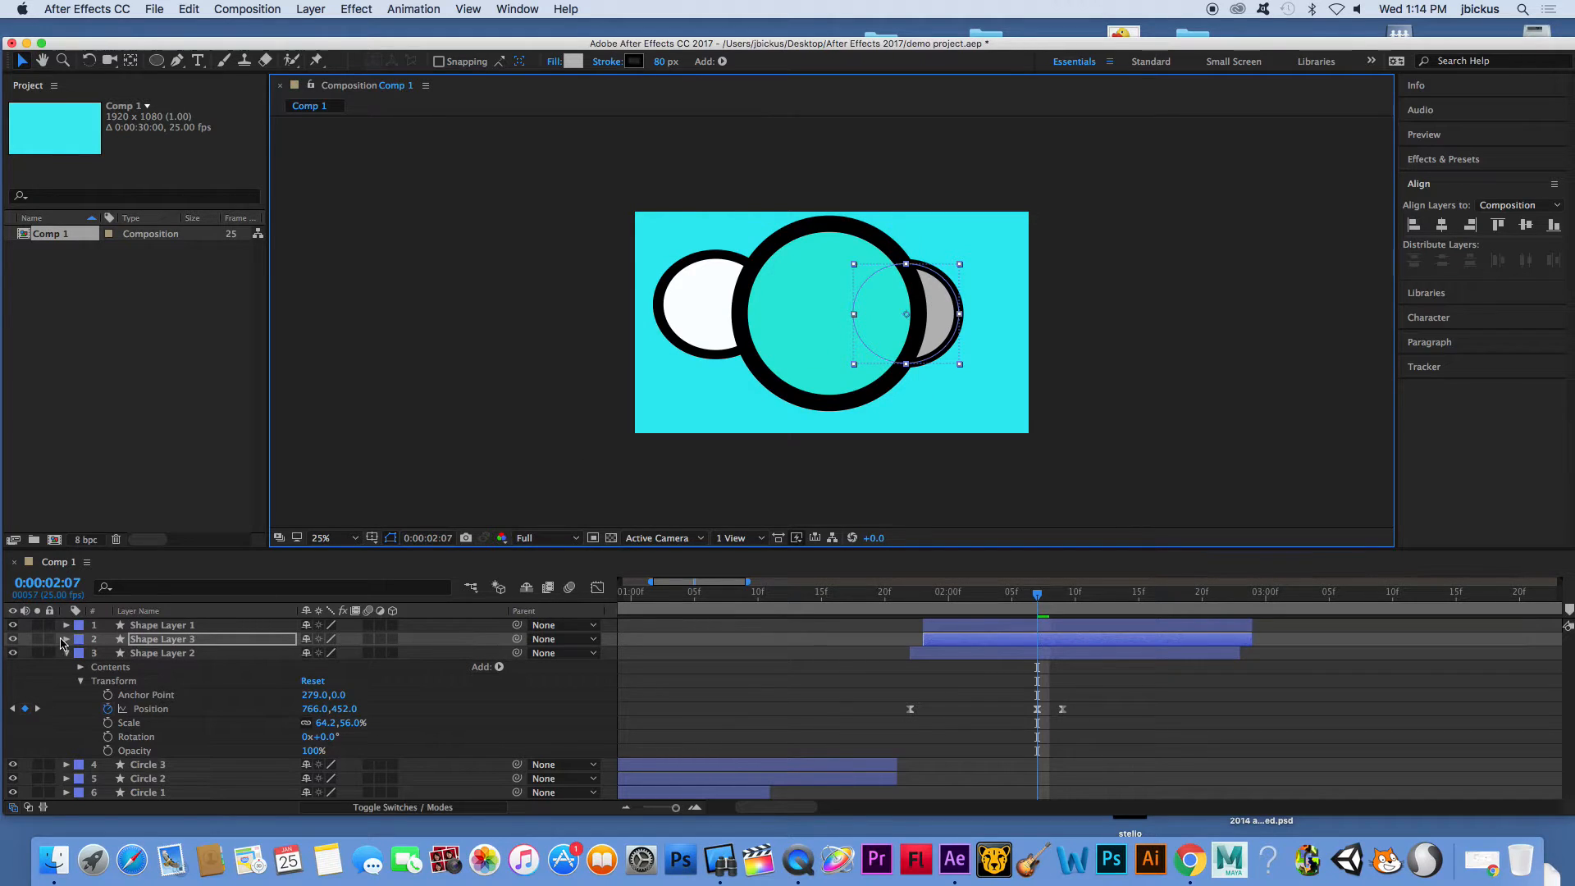
pyautogui.click(67, 639)
pyautogui.moveTo(310, 688); pyautogui.dragTo(177, 680)
# Play back the three-circle animation from around 0:00:01:15
pyautogui.click(821, 598)
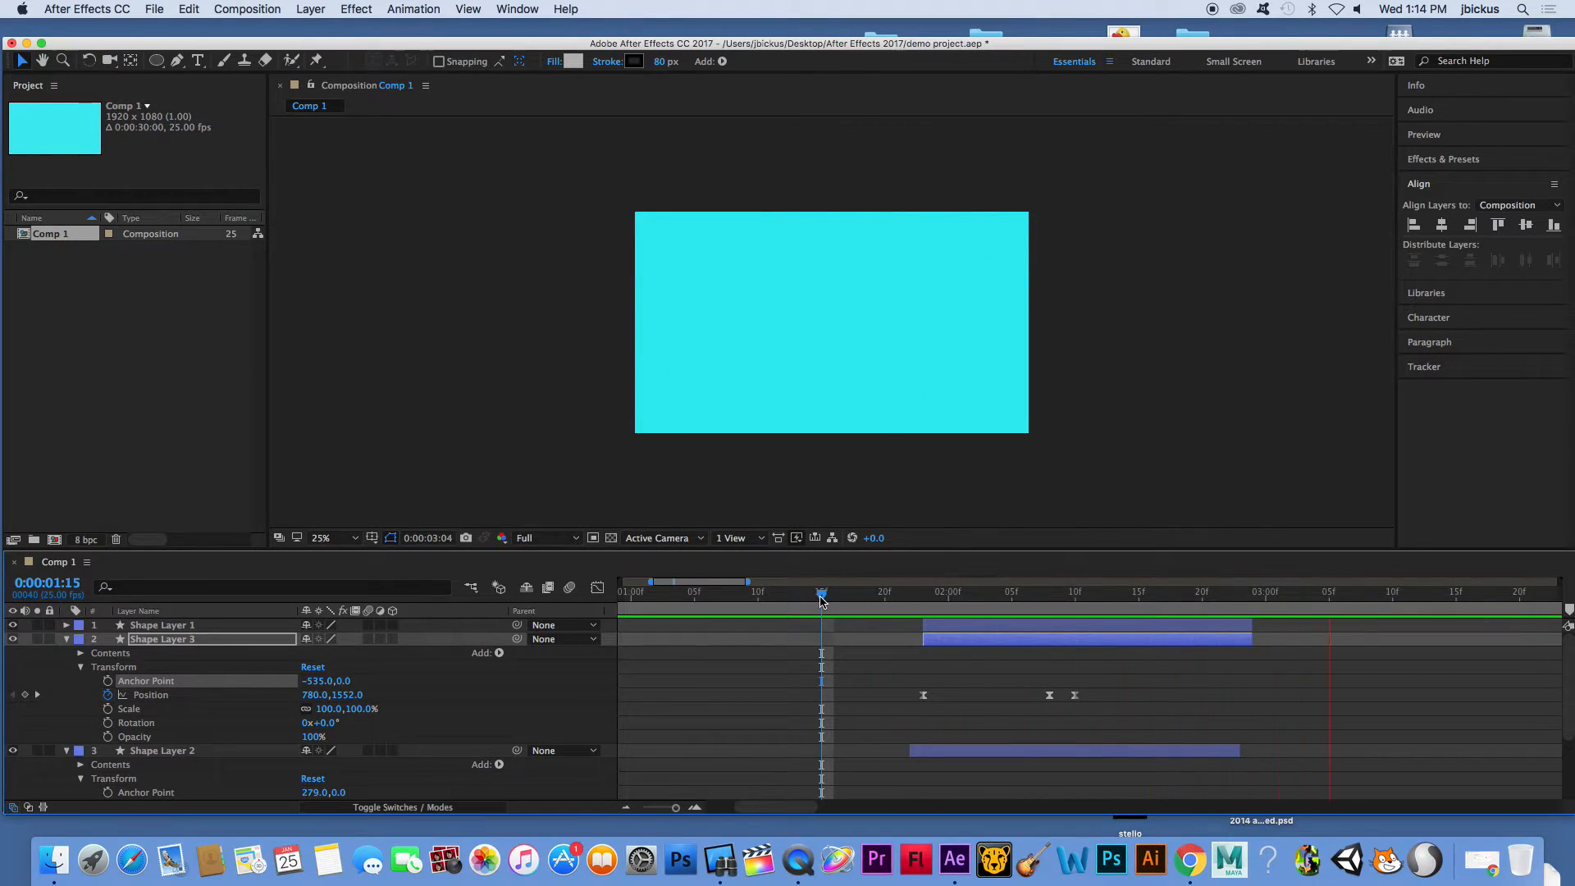
pyautogui.moveTo(821, 600); pyautogui.dragTo(835, 599)
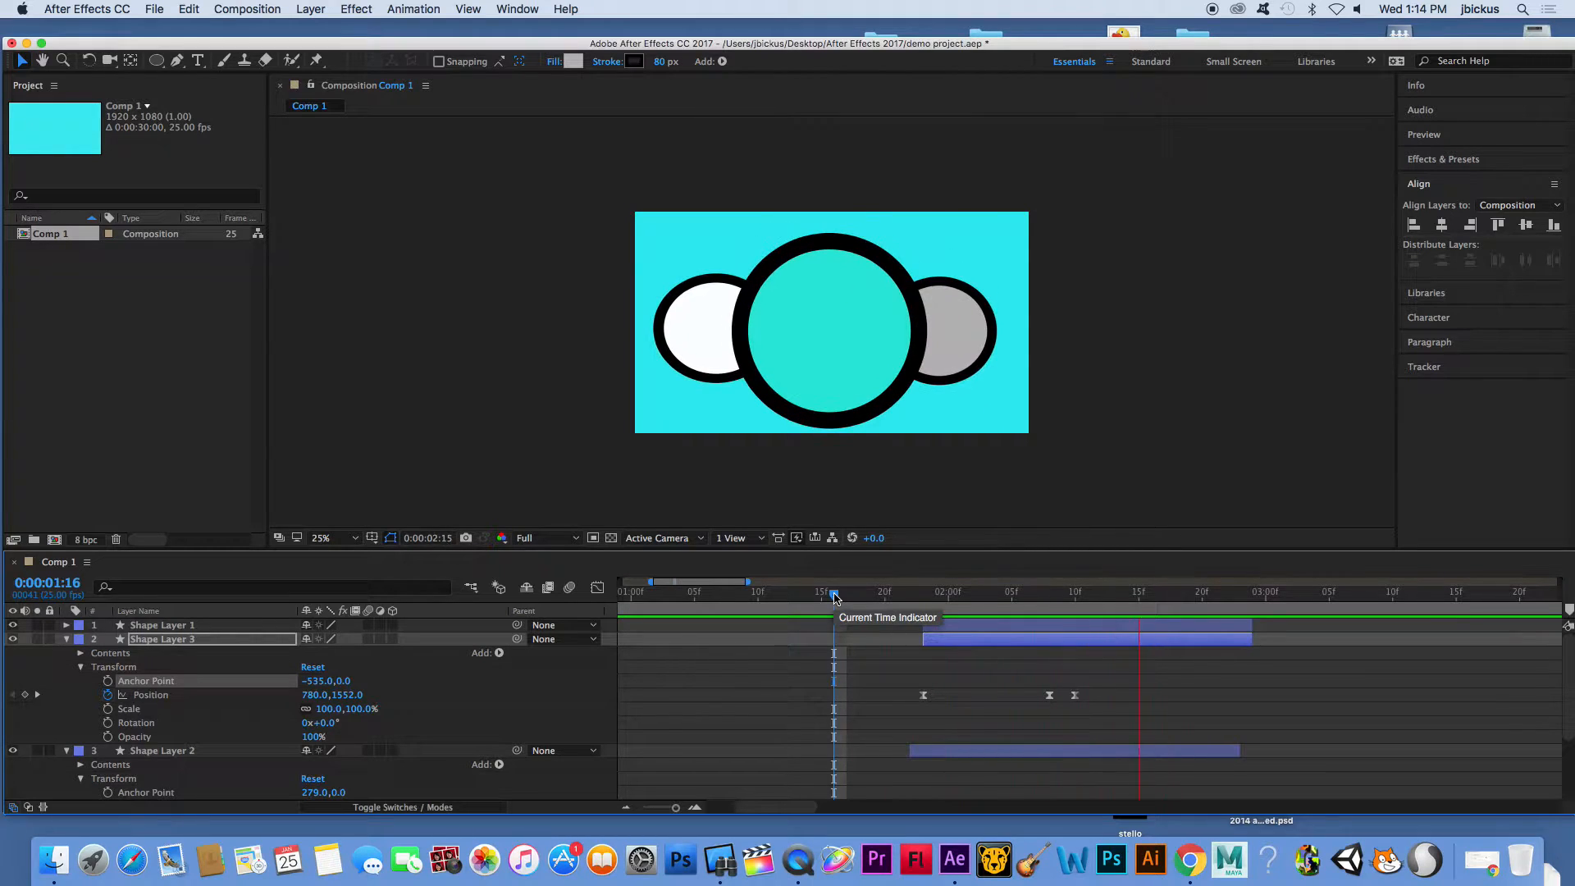
# Trim the ends of Shape Layers 1, 3 and 2 to about 0:00:02:12
pyautogui.click(1164, 592)
pyautogui.moveTo(1255, 627); pyautogui.dragTo(1100, 637)
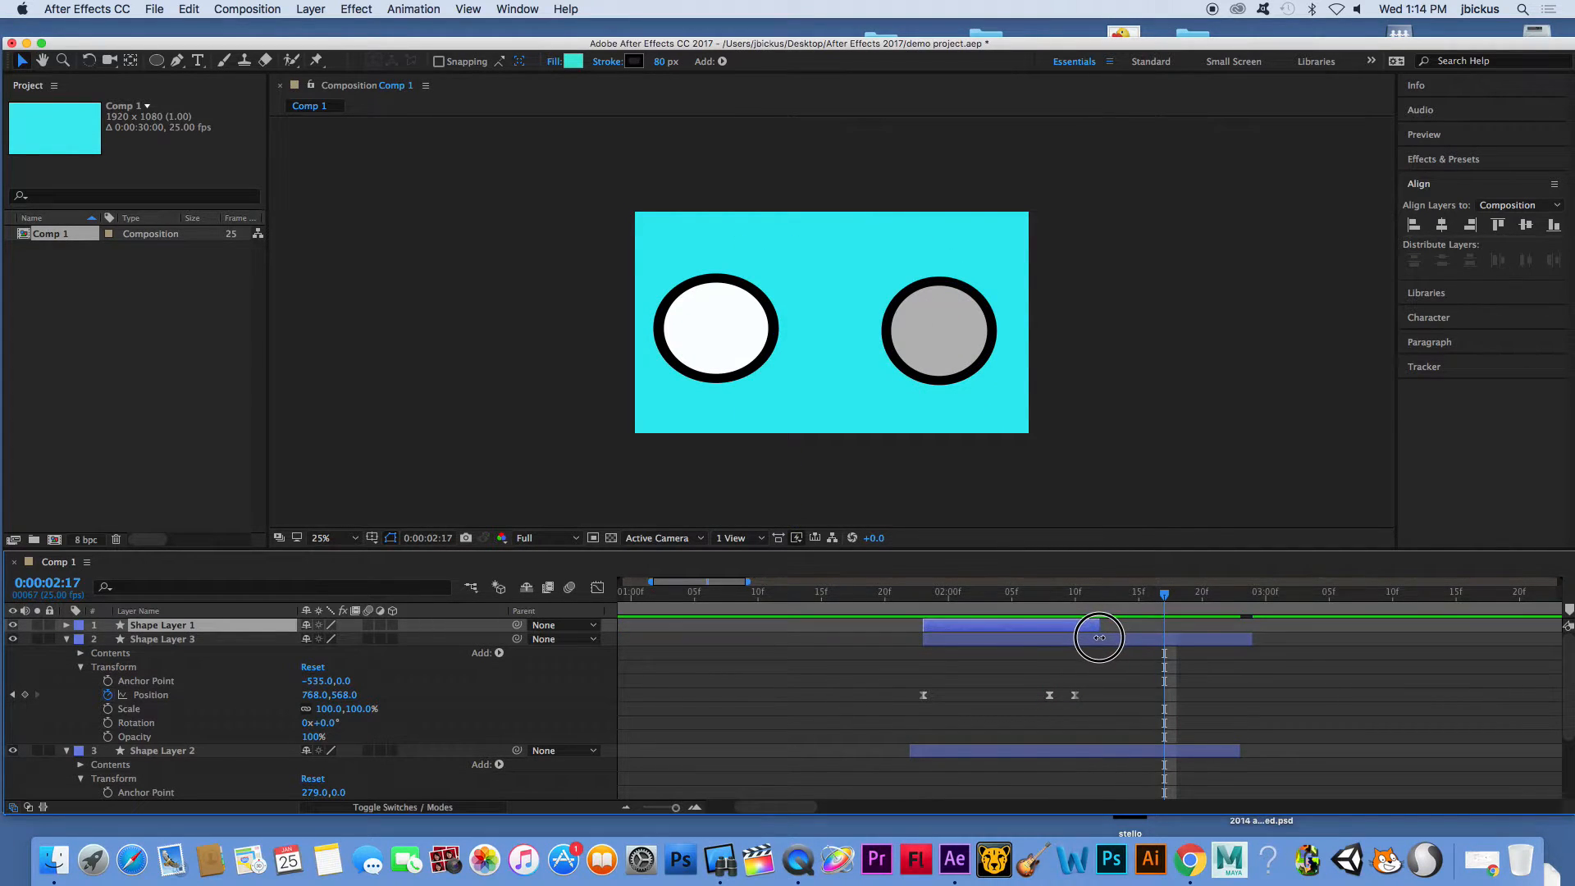
pyautogui.moveTo(1246, 639); pyautogui.dragTo(1100, 639)
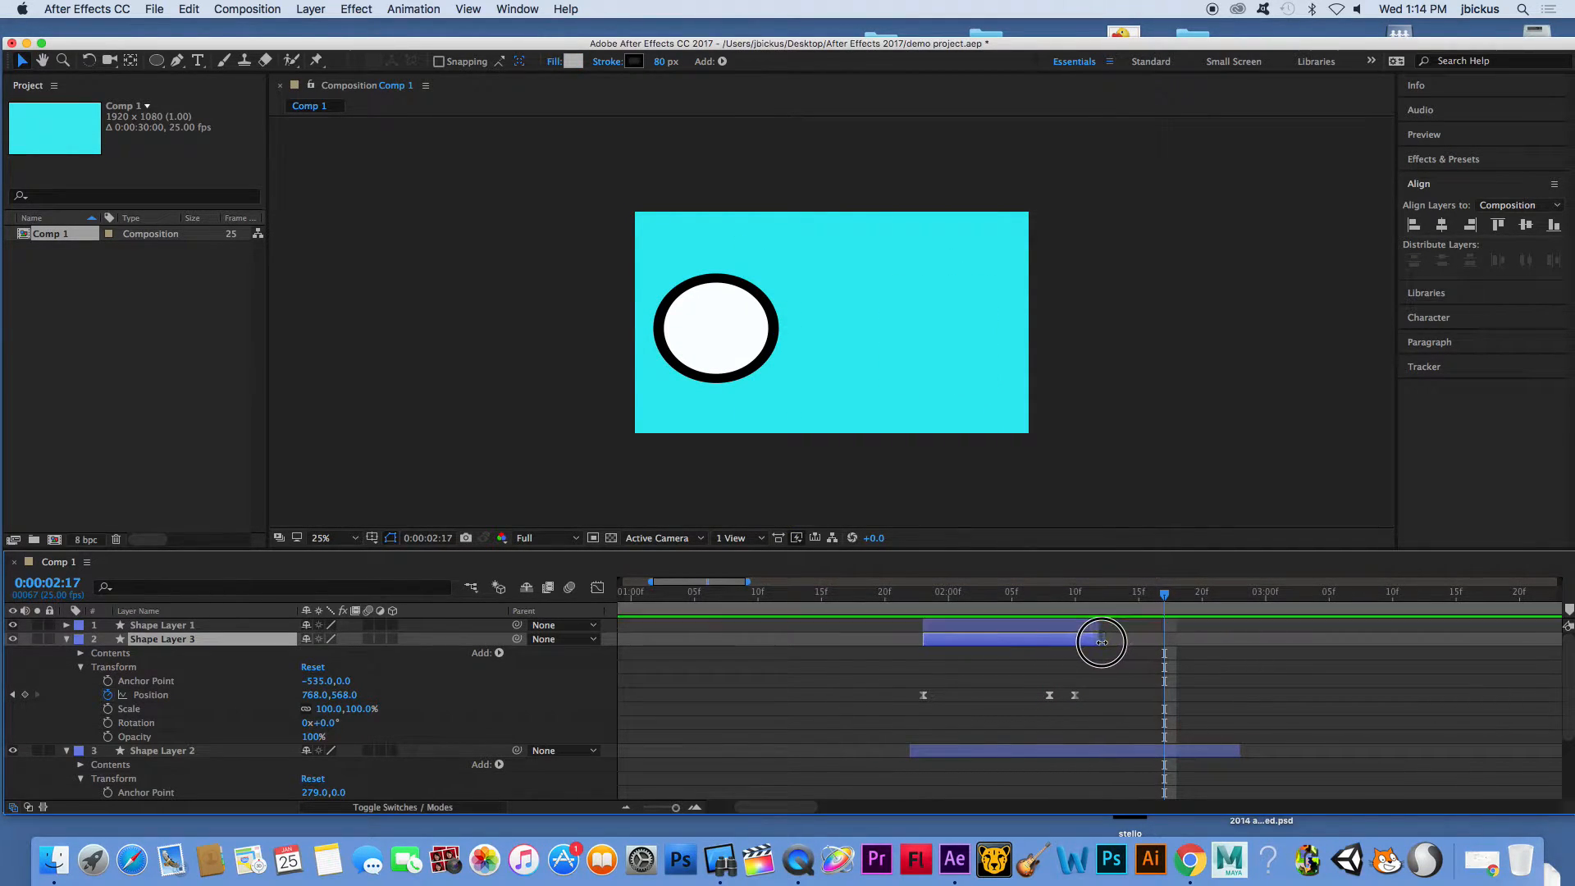
pyautogui.moveTo(1240, 751); pyautogui.dragTo(1104, 748)
pyautogui.moveTo(1013, 590); pyautogui.dragTo(924, 633)
pyautogui.click(694, 808)
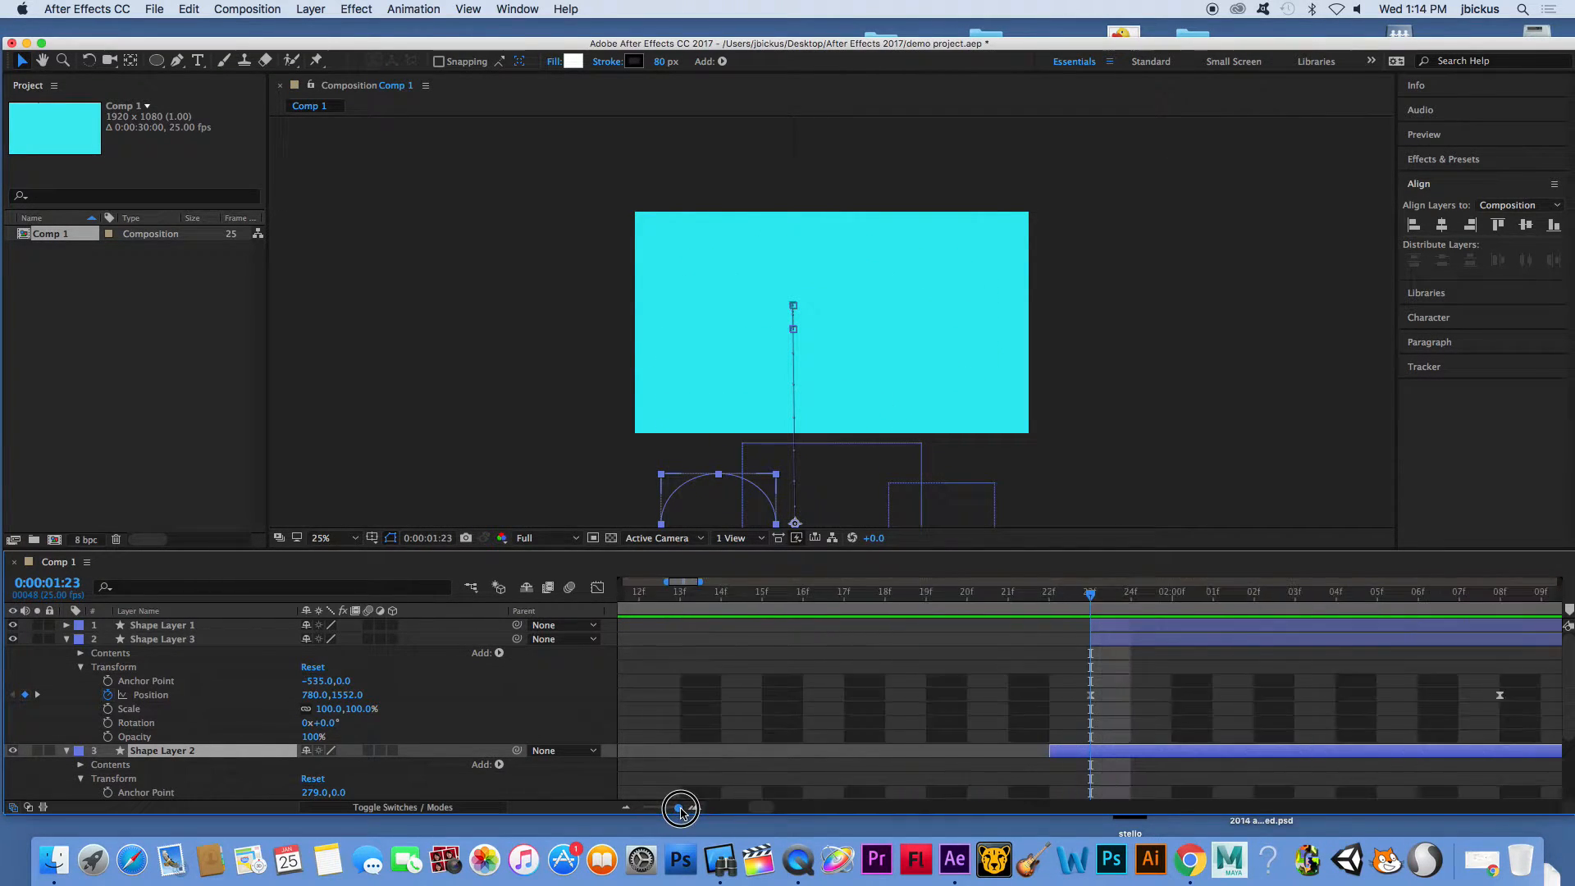
pyautogui.moveTo(1089, 607); pyautogui.dragTo(1003, 668)
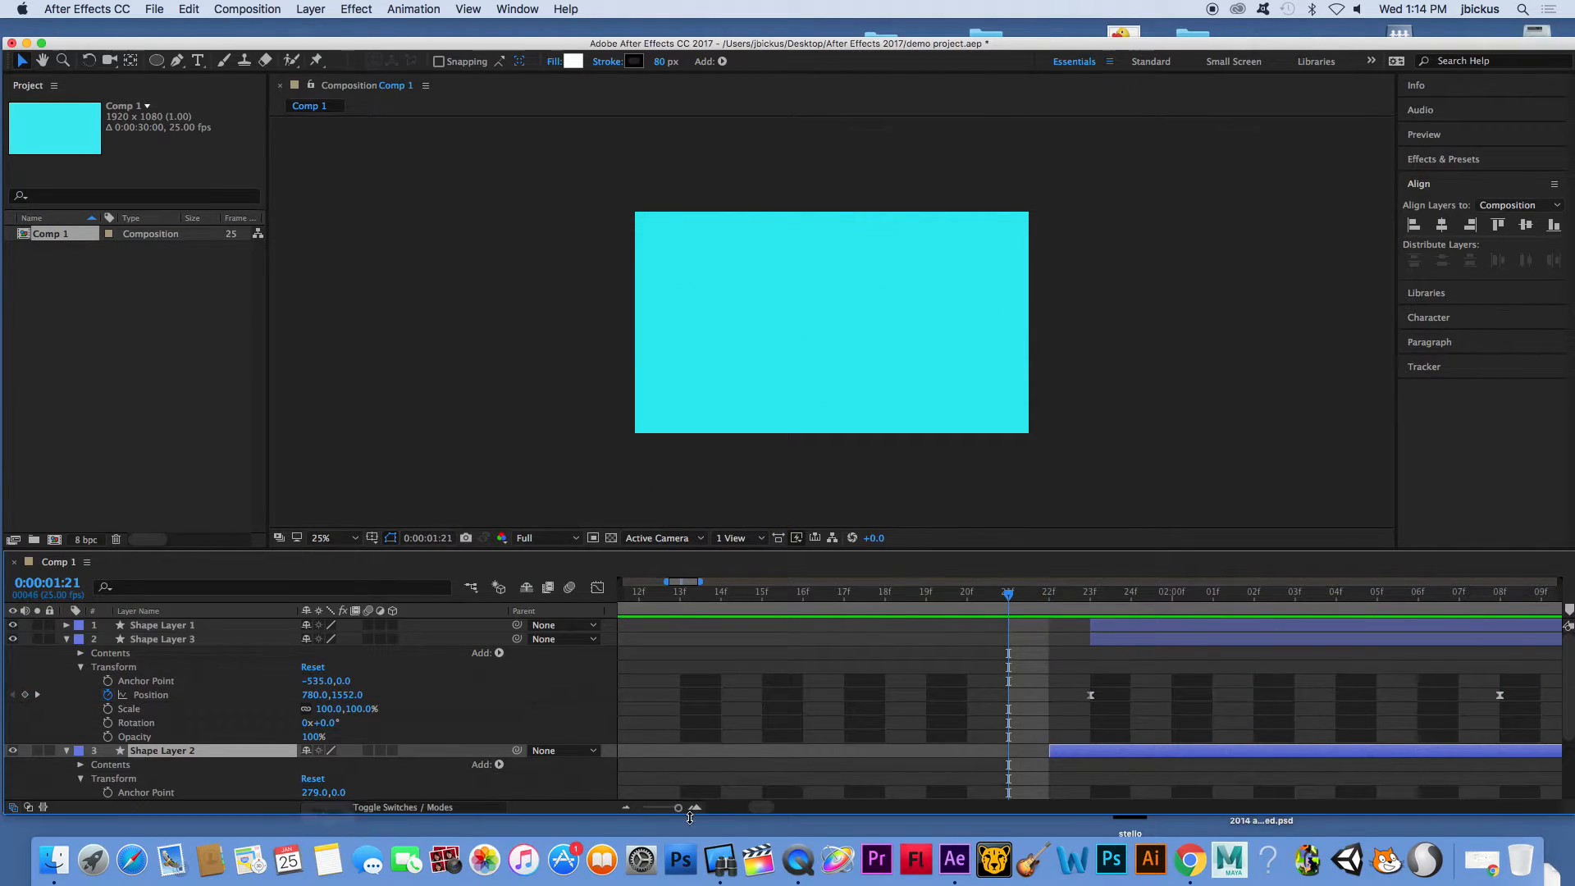
pyautogui.moveTo(678, 808); pyautogui.dragTo(673, 812)
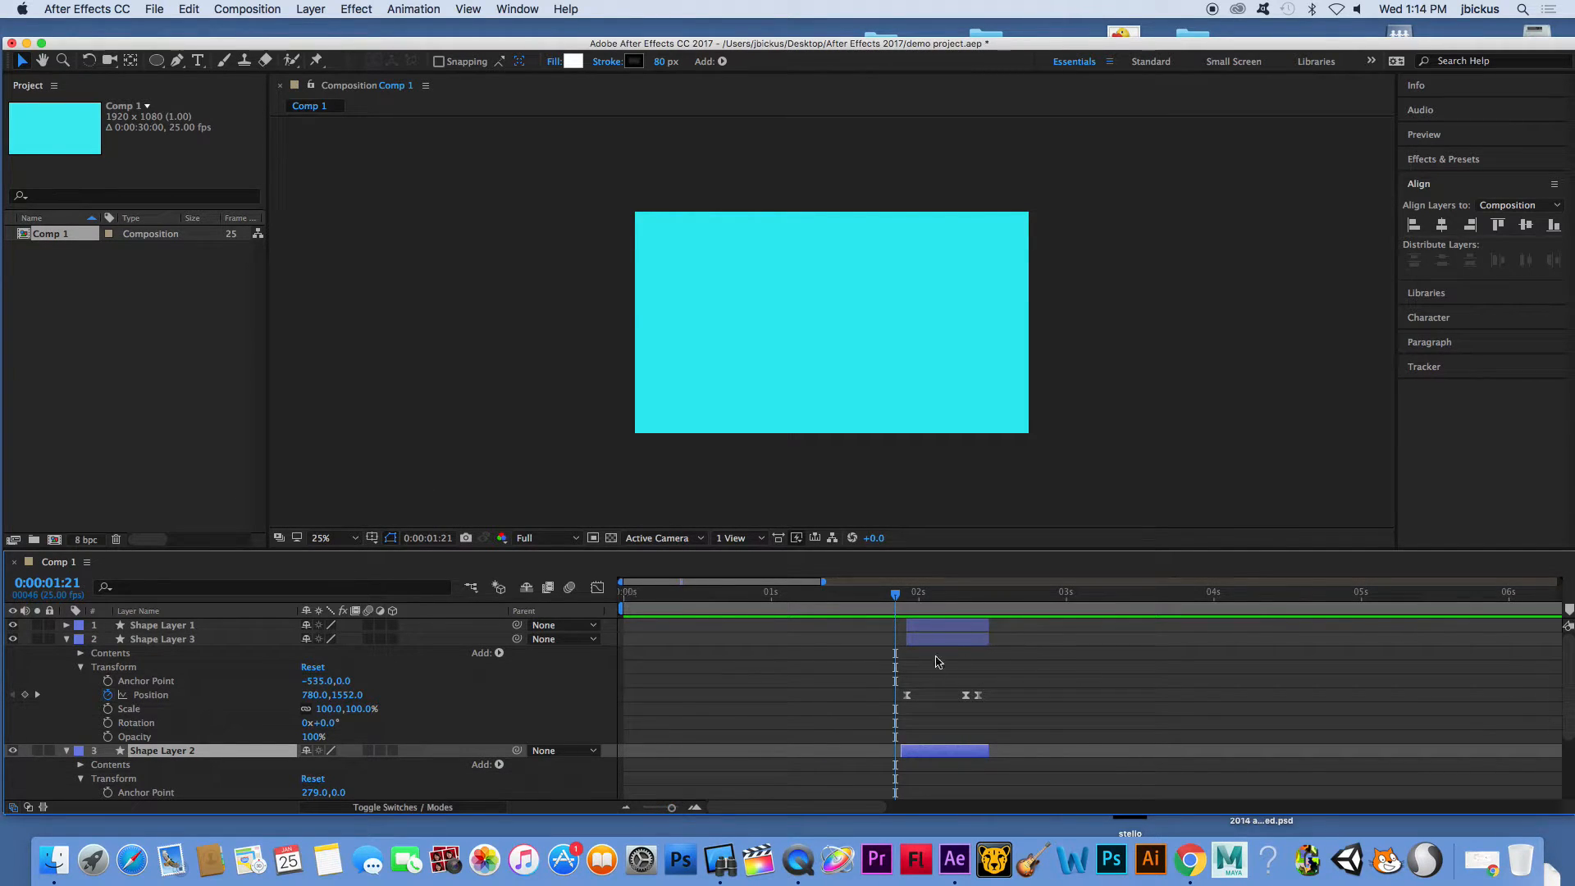
# Go to 0:00:02:10 and collapse the expanded properties of Shape Layers 3 and 2
pyautogui.hscroll(1, 893, 621)
pyautogui.click(945, 603)
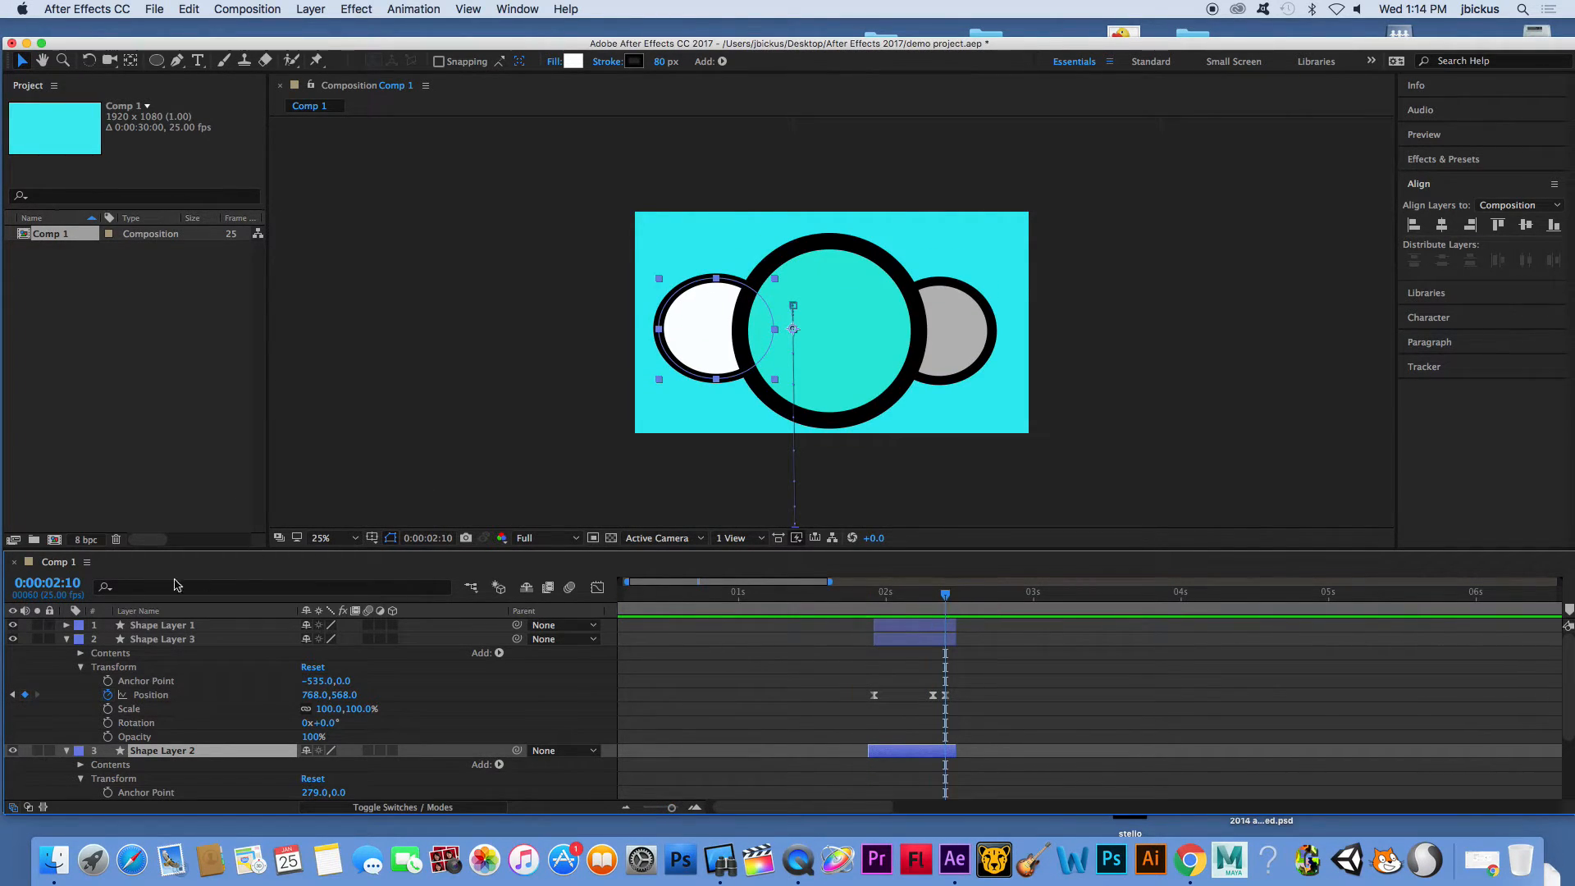
pyautogui.click(66, 625)
pyautogui.click(67, 626)
pyautogui.click(67, 640)
pyautogui.click(67, 654)
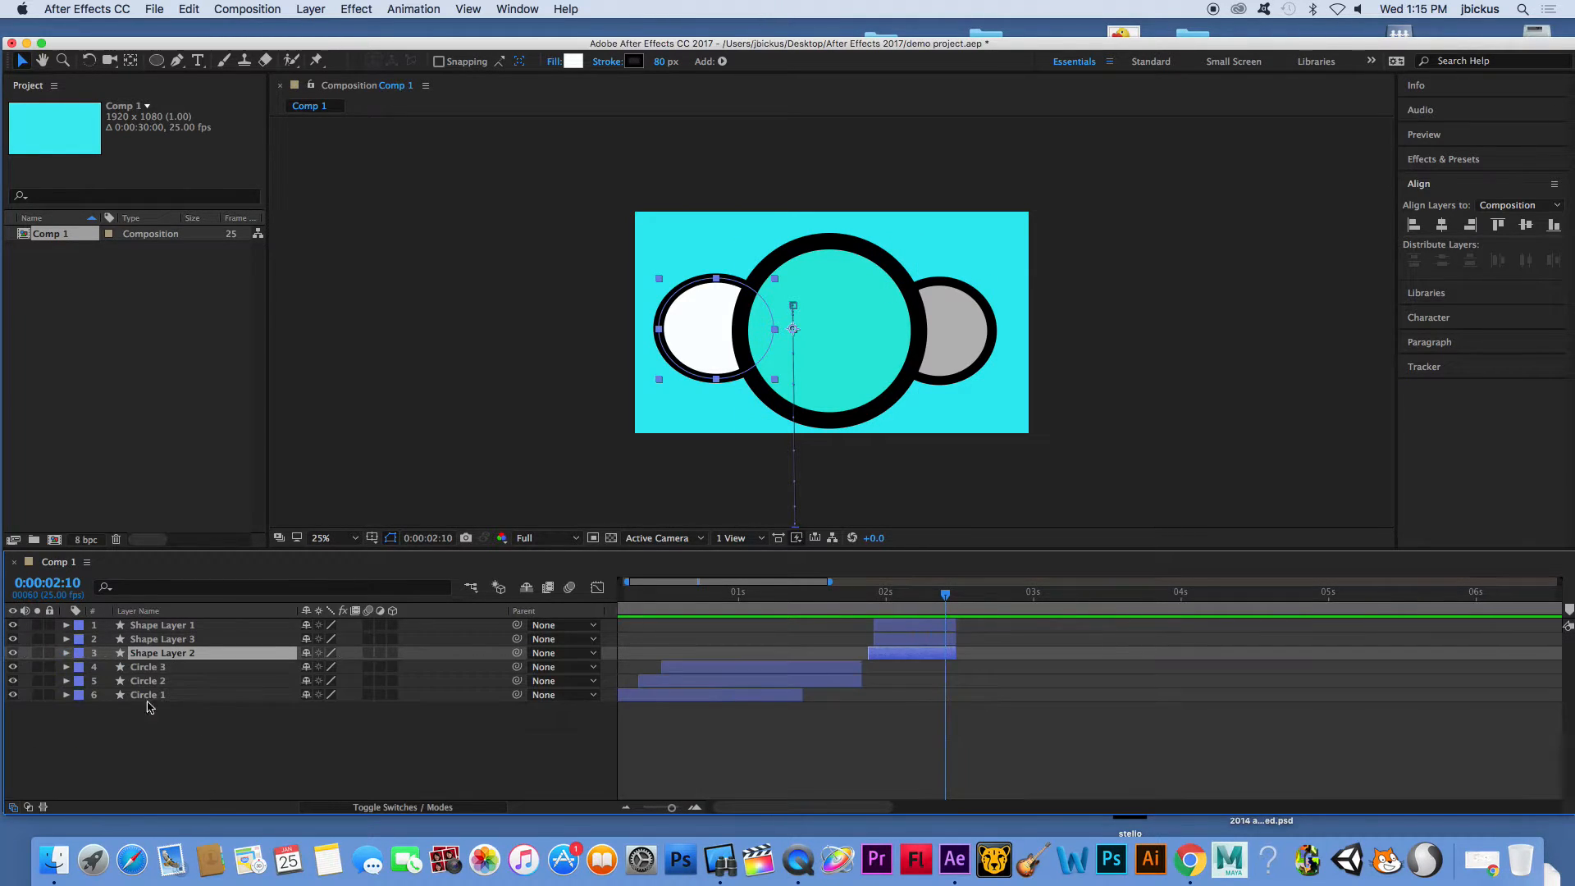
# At 0:00:02:16, with no layer selected, draw a large ellipse over the middle of the composition
pyautogui.click(981, 599)
pyautogui.click(985, 755)
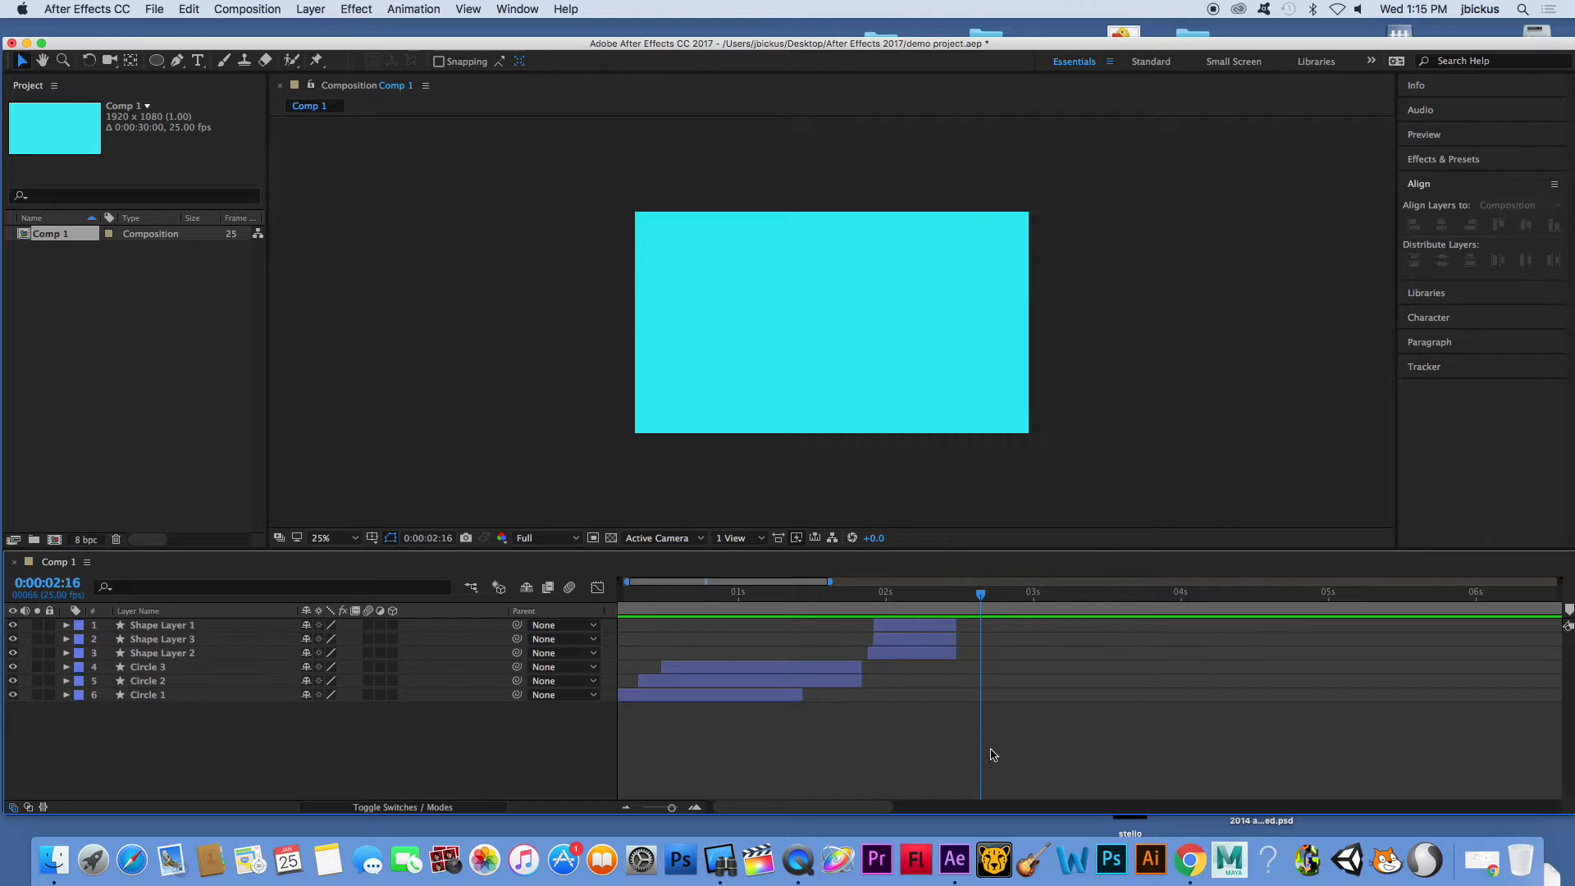
pyautogui.click(155, 60)
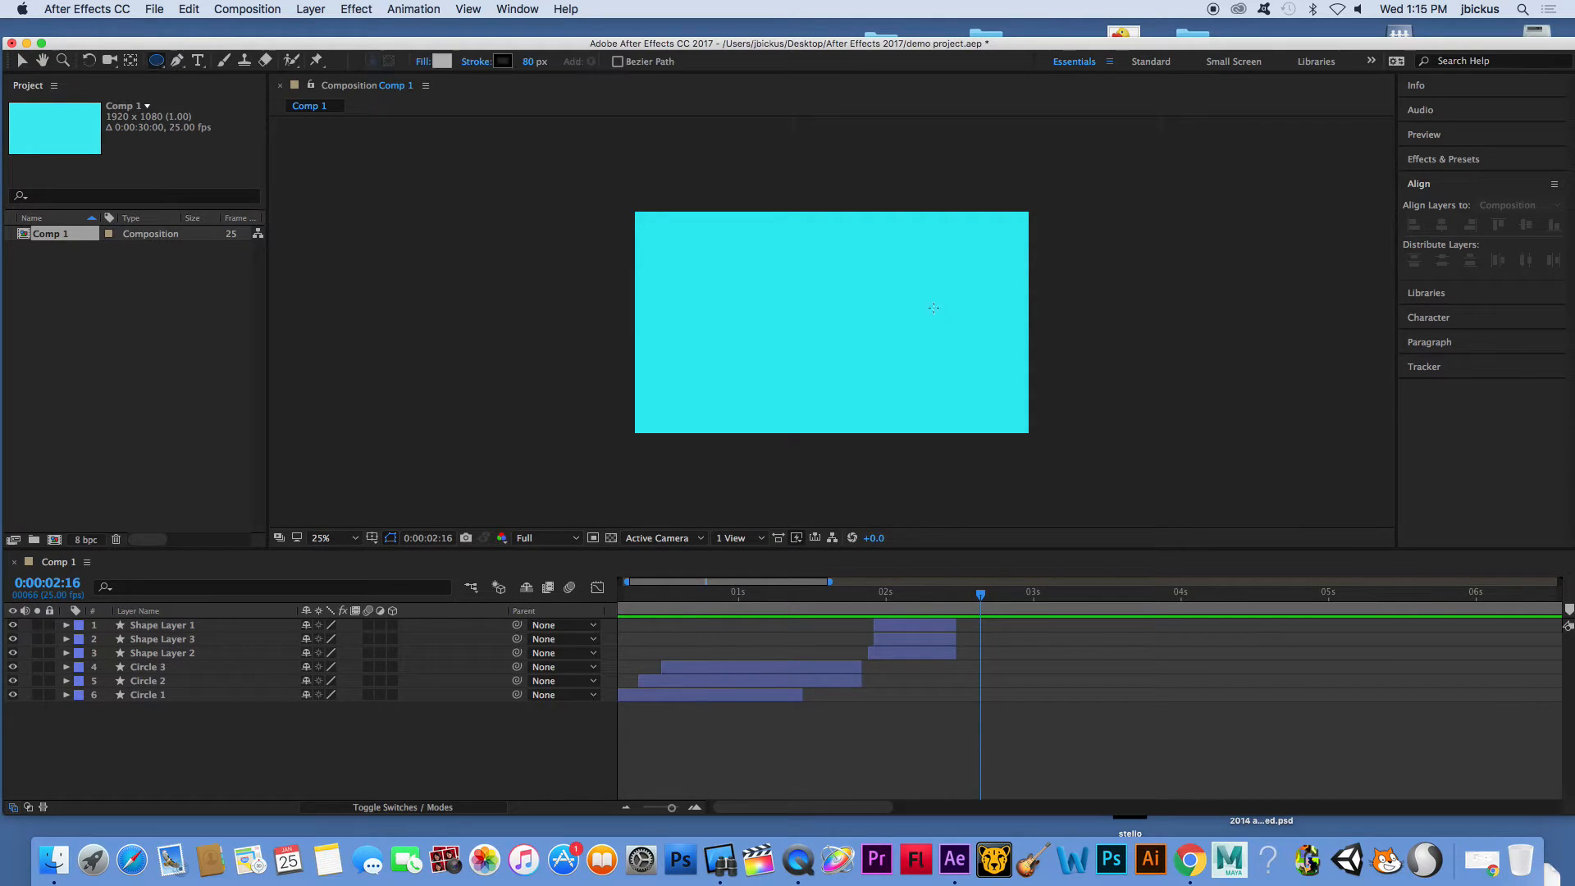
pyautogui.moveTo(727, 235); pyautogui.dragTo(960, 441)
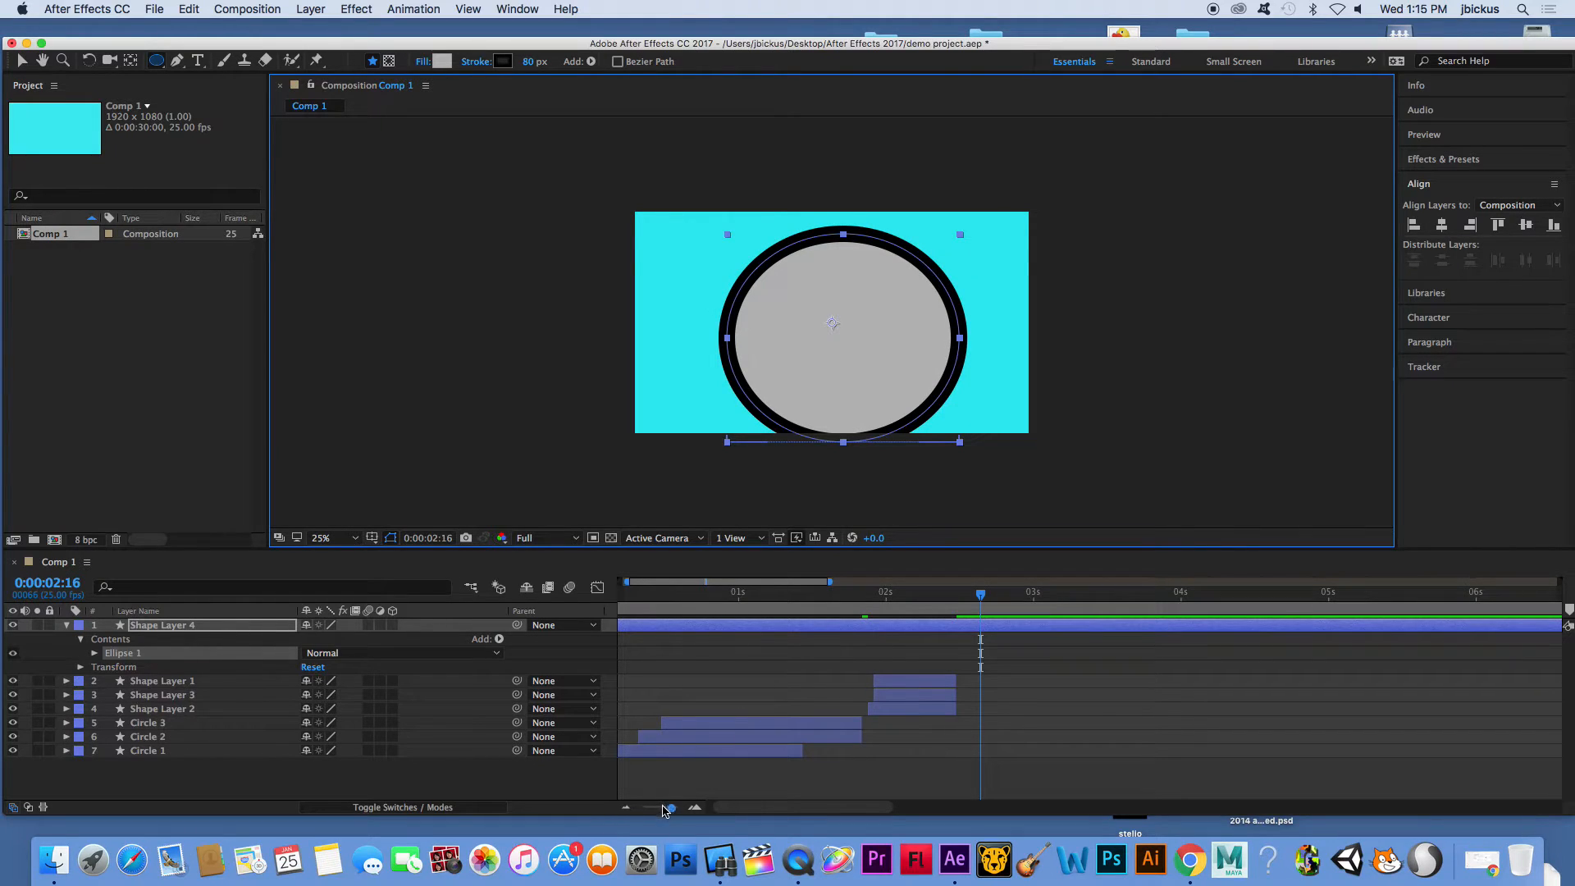
# Trim and position Shape Layer 4 to start where the earlier shape layers end and last about two seconds
pyautogui.moveTo(665, 810); pyautogui.dragTo(644, 809)
pyautogui.moveTo(1557, 624); pyautogui.dragTo(723, 641)
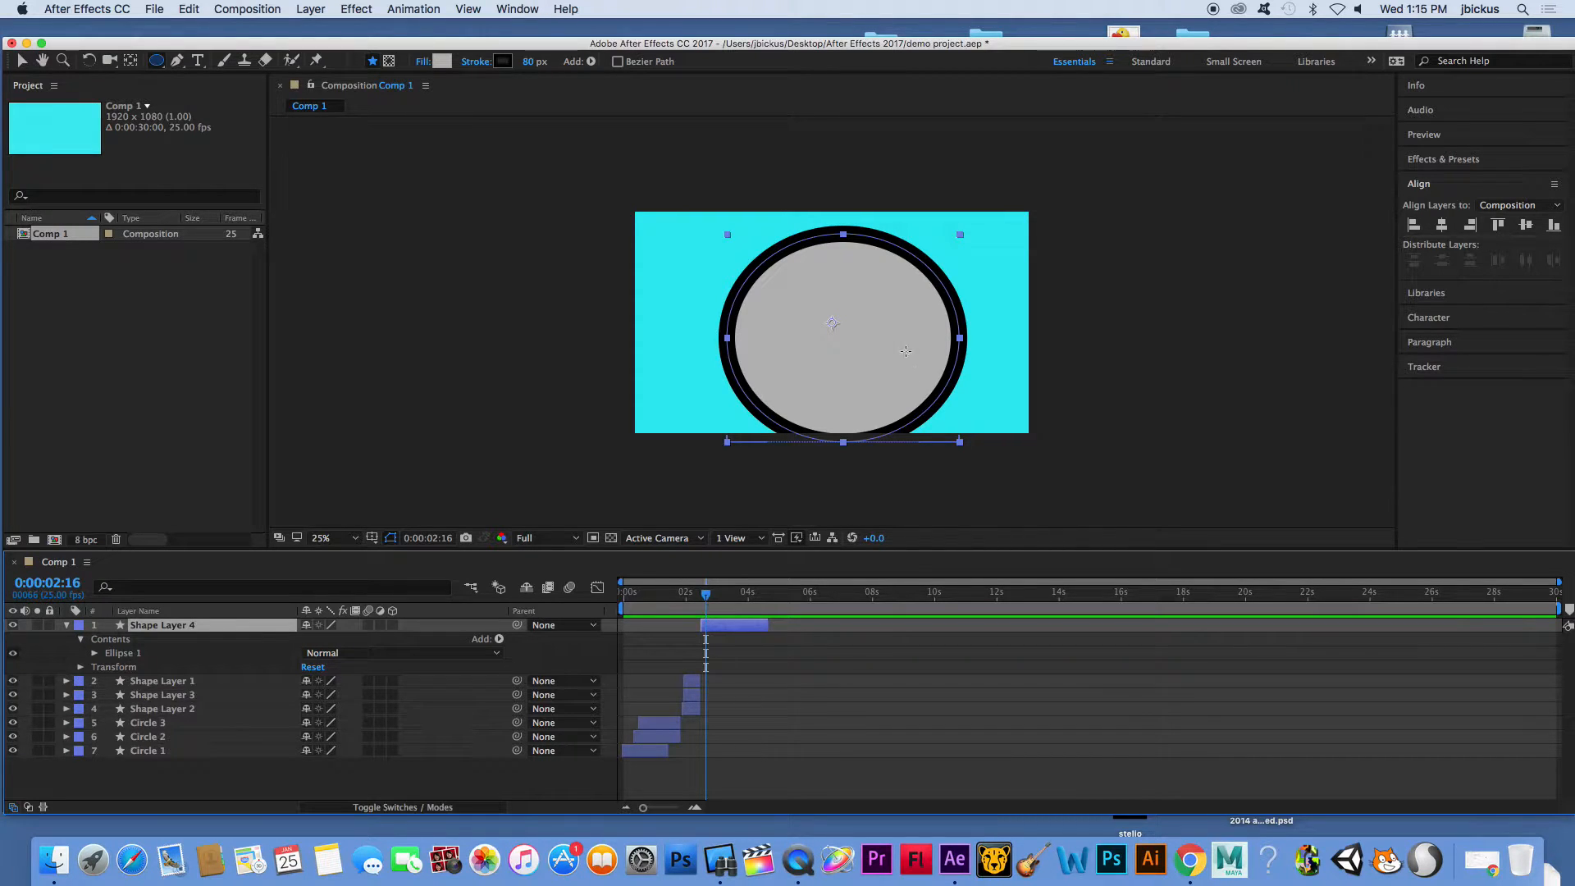
pyautogui.click(892, 329)
pyautogui.press('super+z')
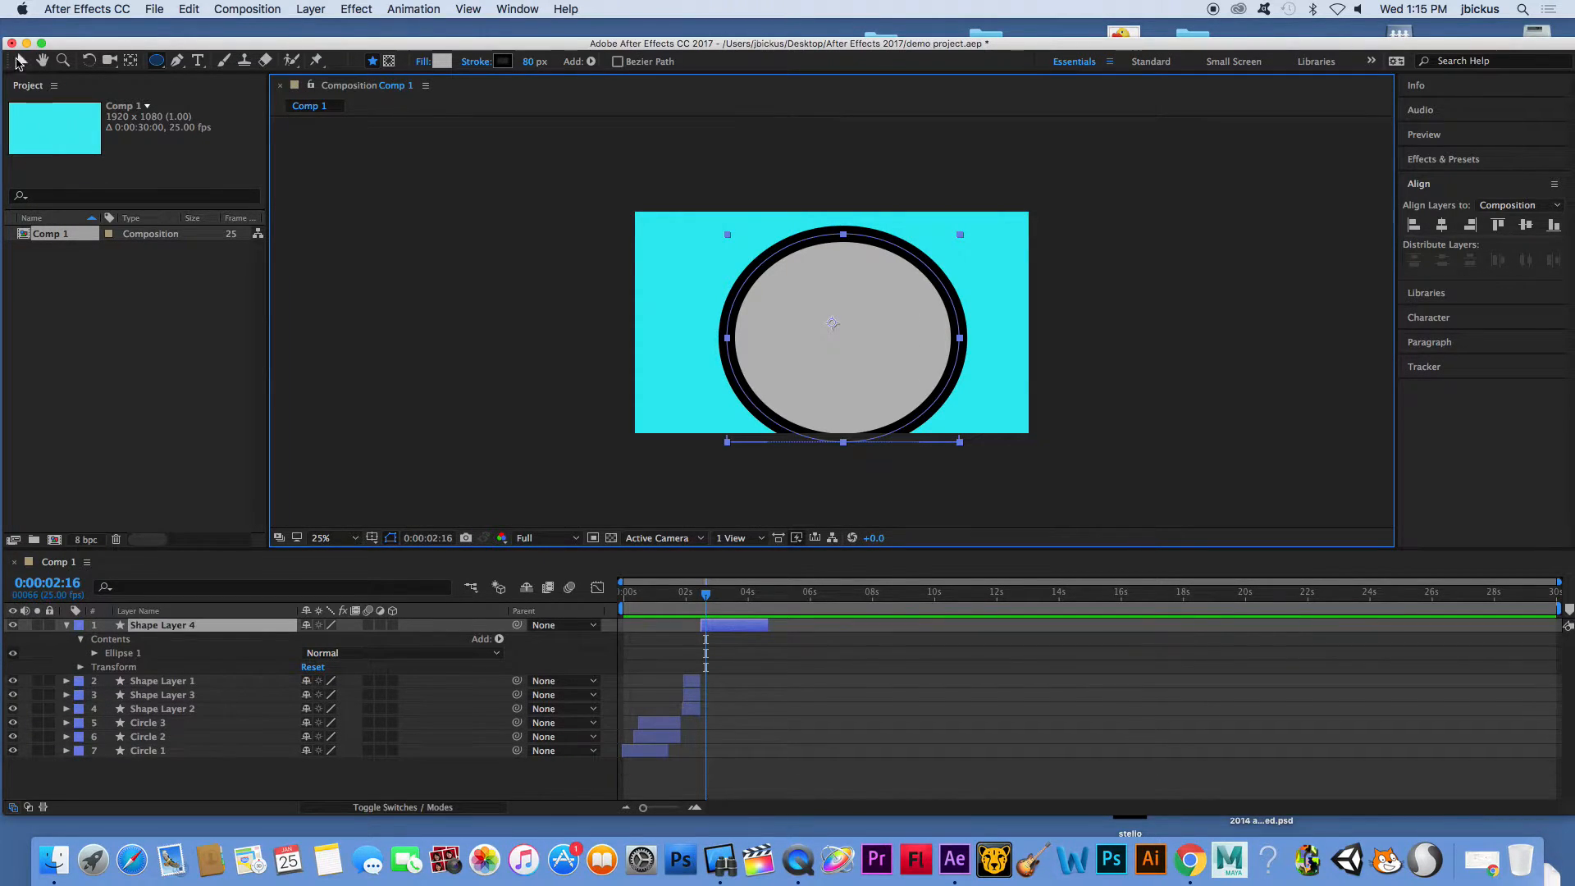
# Move the large ellipse slightly up and left towards the frame's centre and change its fill to light pink
pyautogui.click(22, 61)
pyautogui.moveTo(819, 324); pyautogui.dragTo(805, 315)
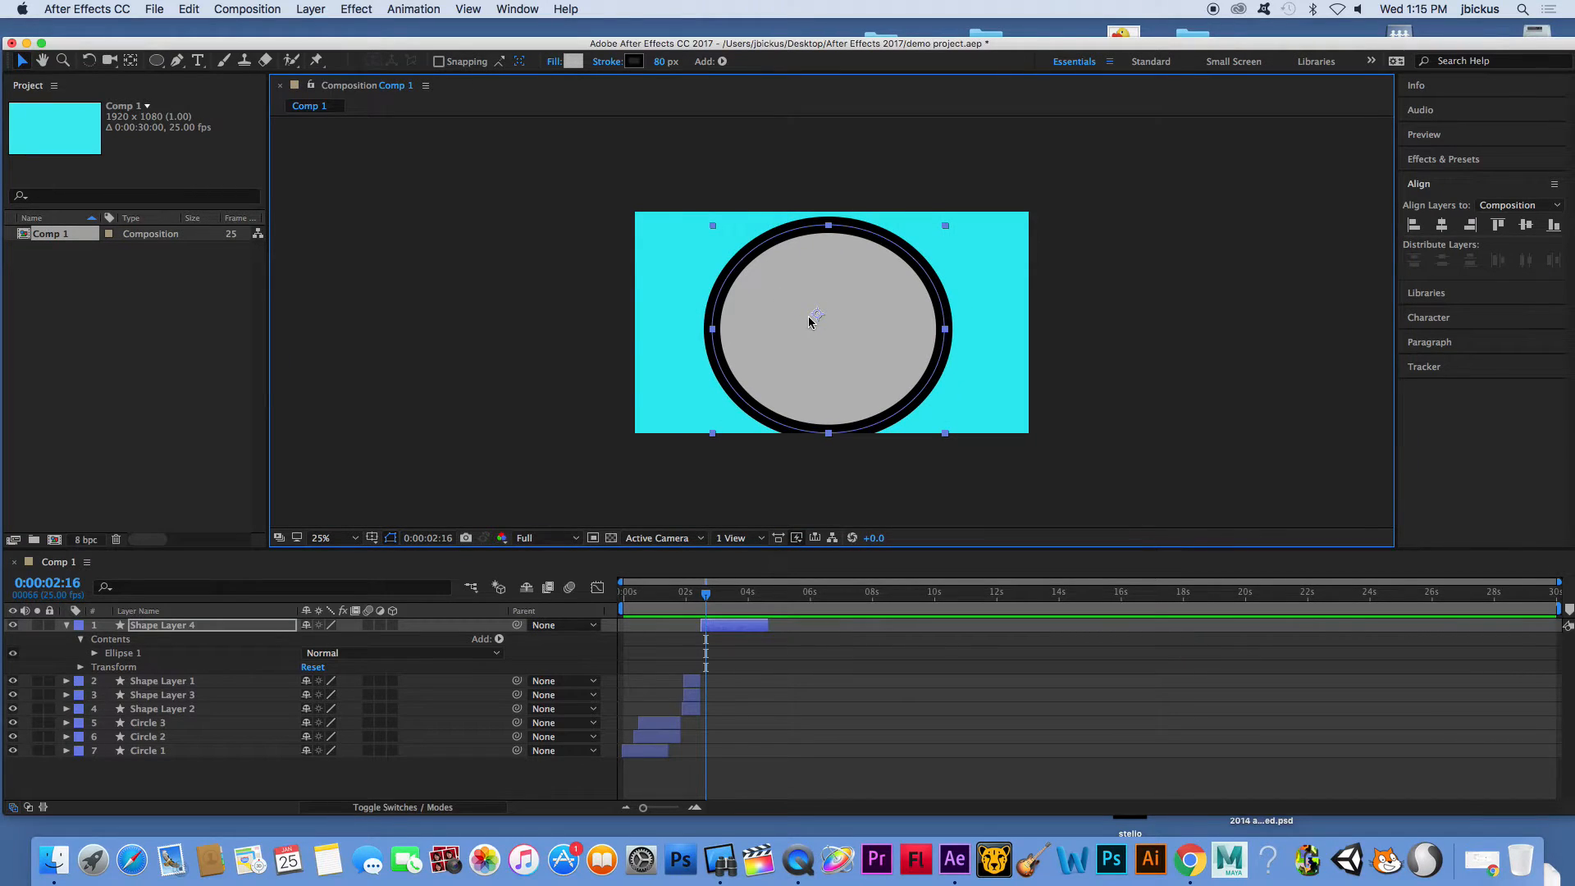
pyautogui.click(574, 63)
pyautogui.click(777, 293)
pyautogui.click(1091, 272)
# Shrink the pink ellipse slightly, centre it in the composition, and select Shape Layer 4
pyautogui.click(850, 287)
pyautogui.moveTo(850, 288); pyautogui.dragTo(846, 289)
pyautogui.moveTo(937, 221); pyautogui.dragTo(928, 229)
pyautogui.moveTo(878, 299); pyautogui.dragTo(889, 296)
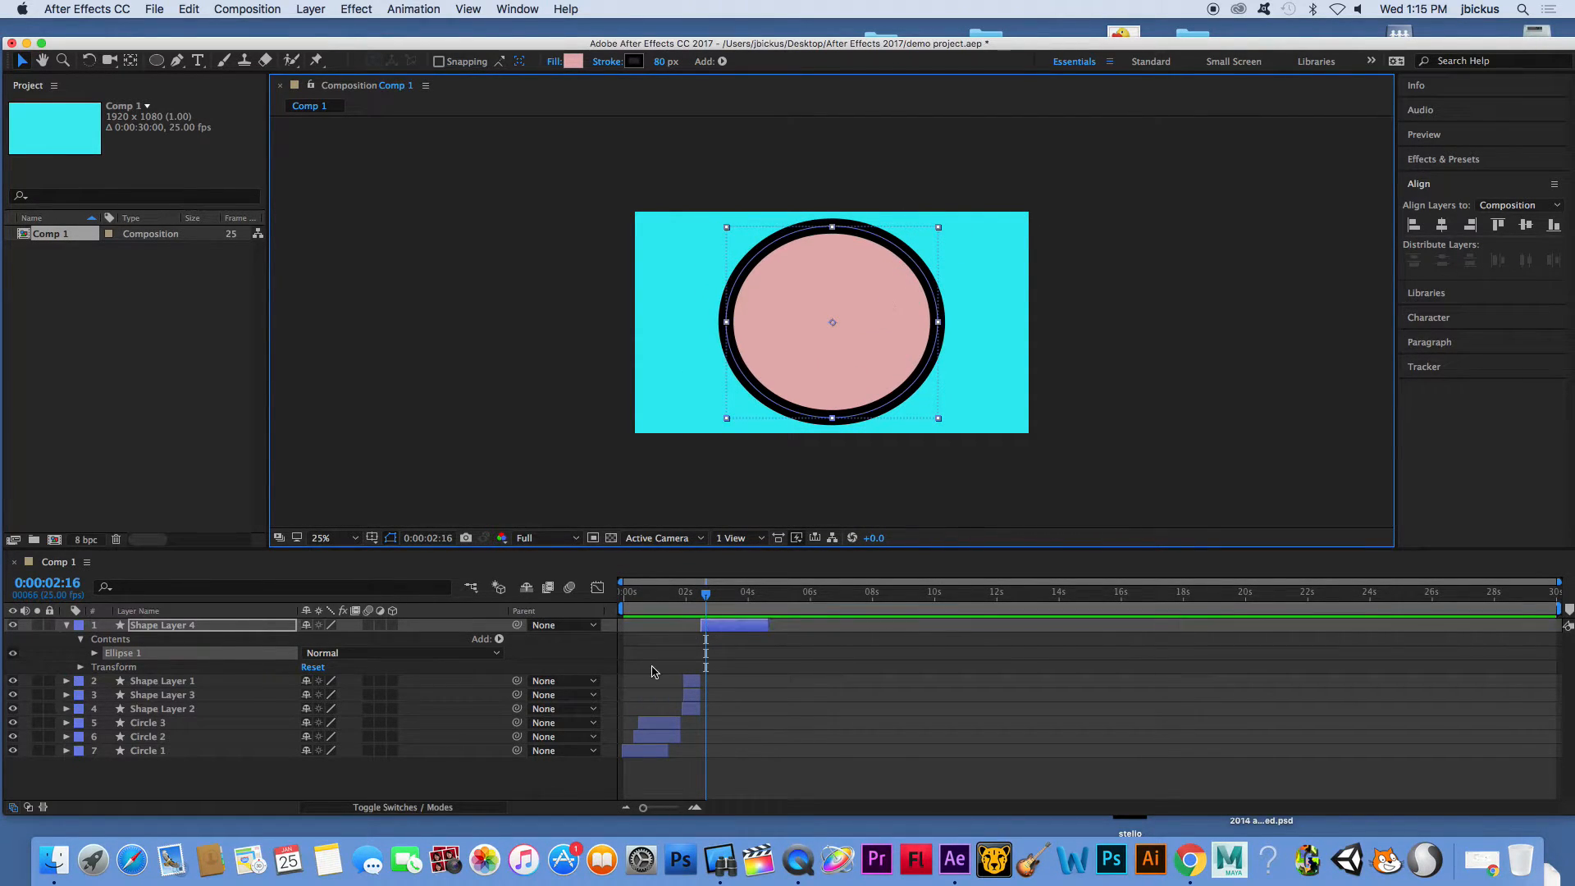
pyautogui.click(720, 626)
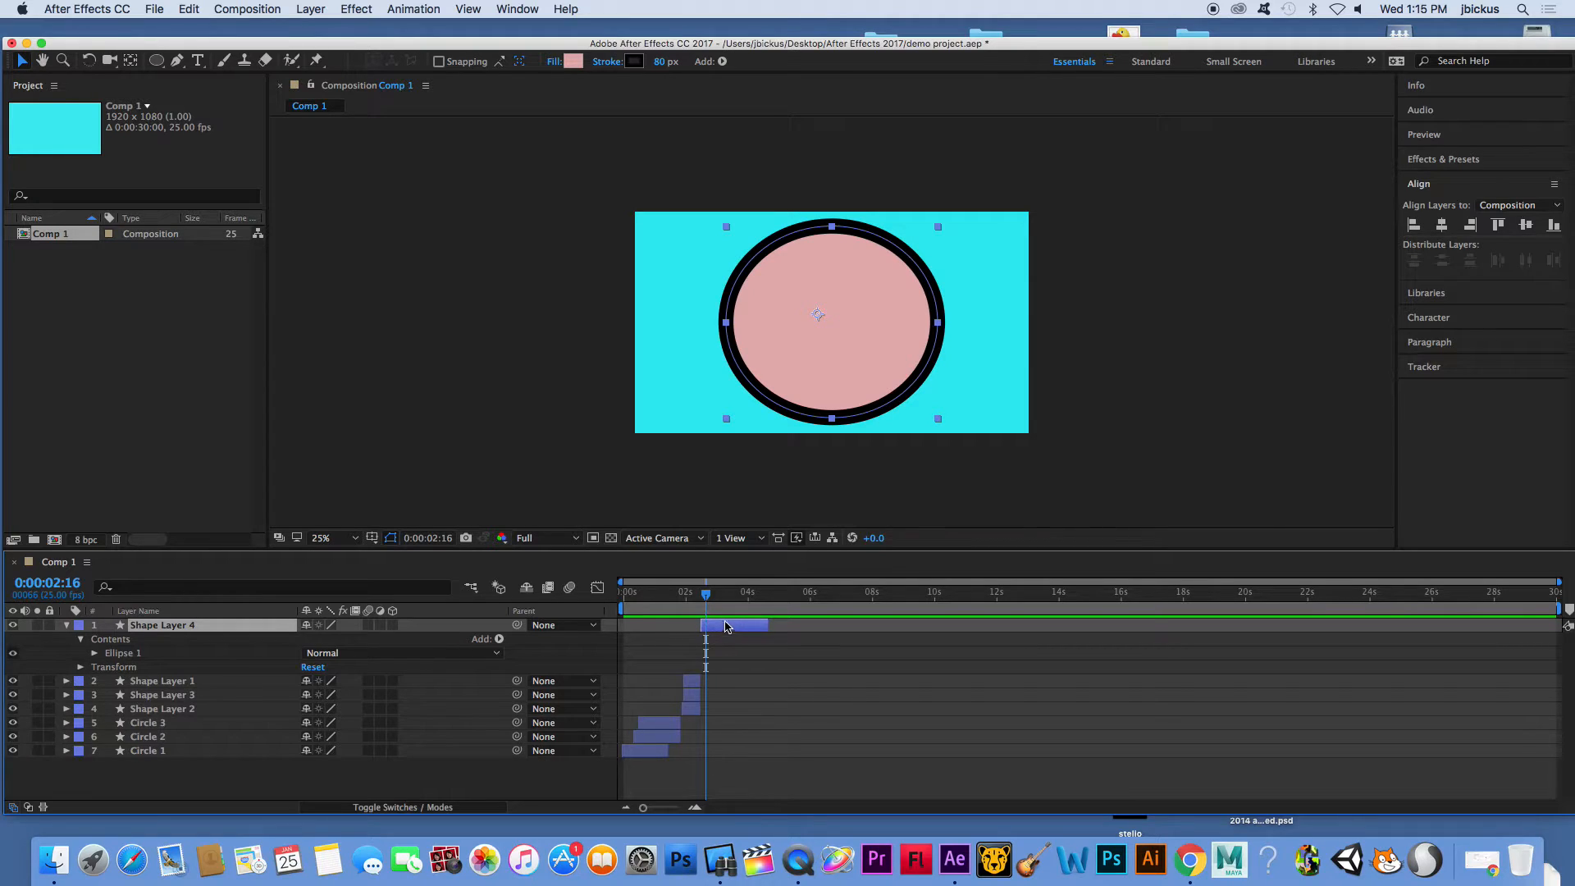
# Add dashes to Stroke 1 of Shape Layer 4's Ellipse 1 and set the dash length to 26
pyautogui.click(80, 641)
pyautogui.click(83, 642)
pyautogui.click(95, 654)
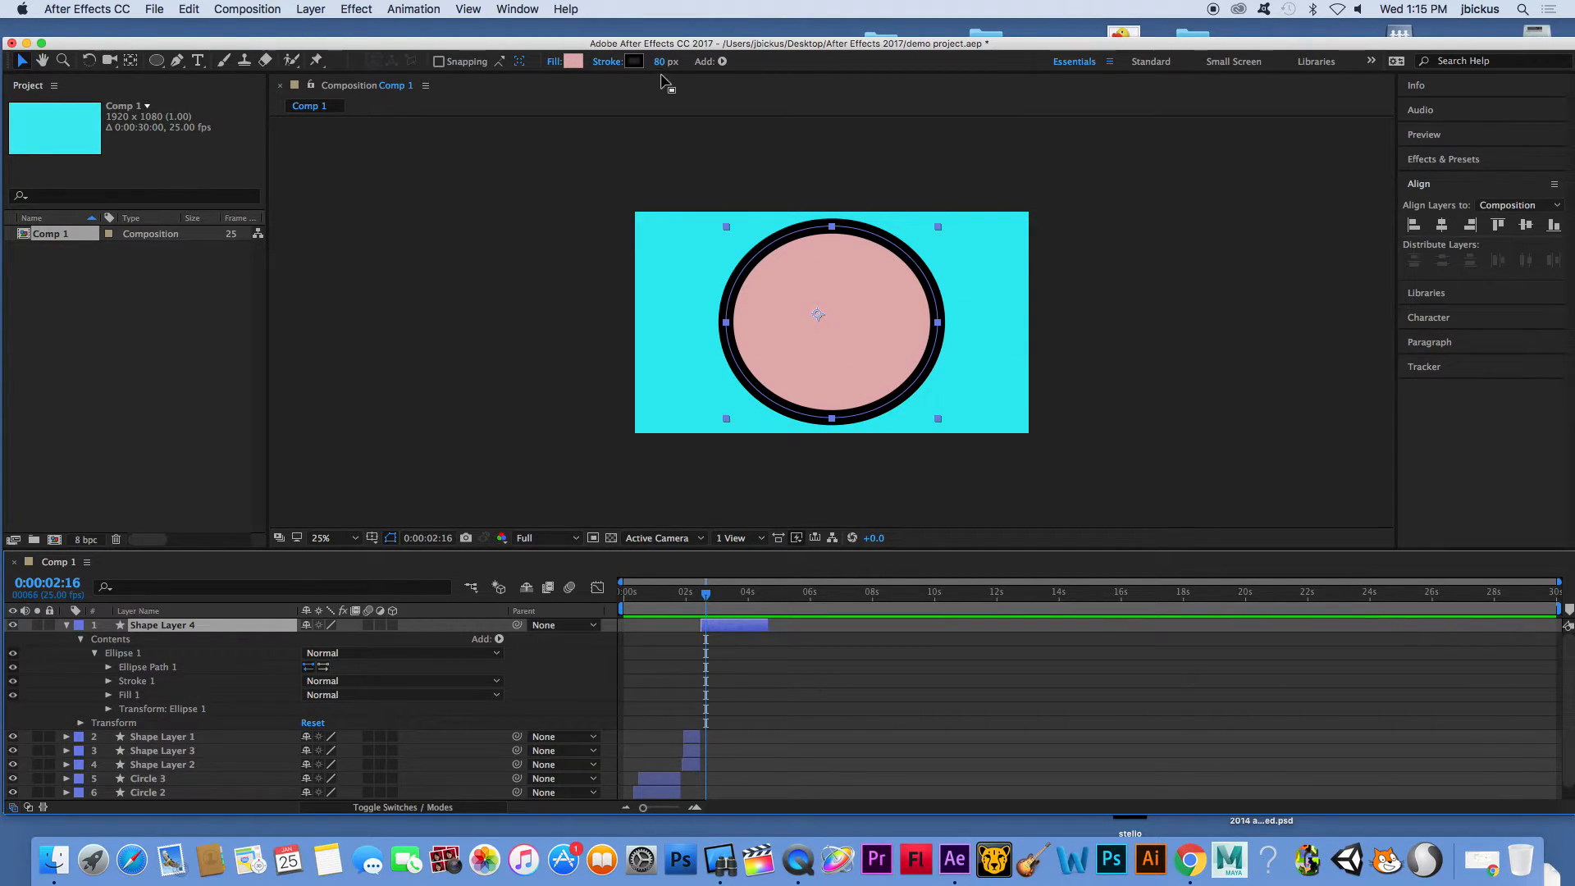
pyautogui.click(109, 682)
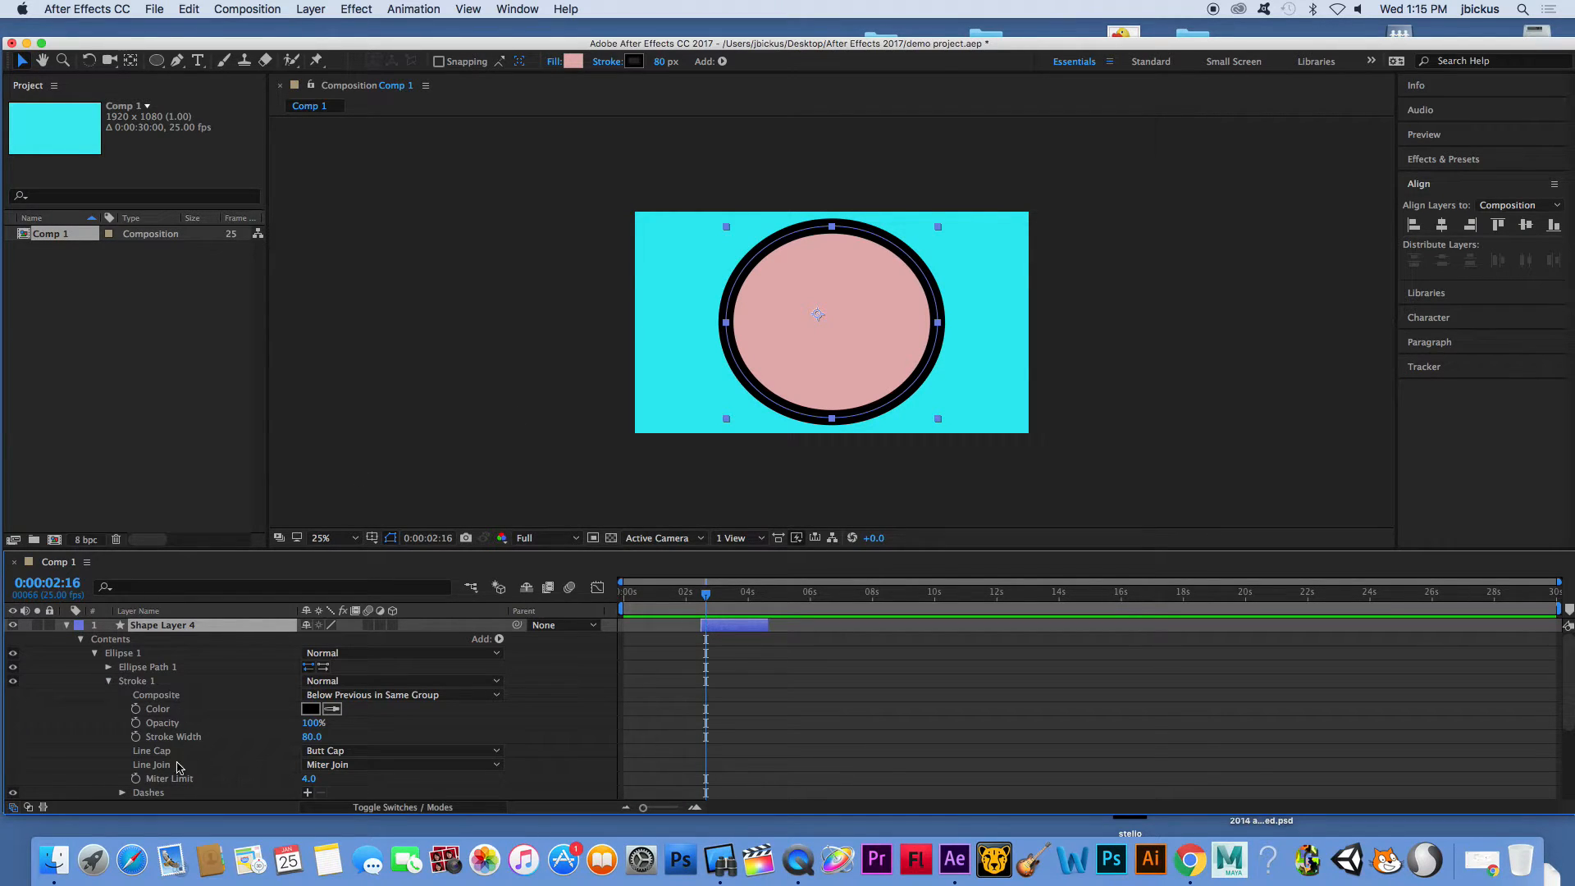
pyautogui.scroll(-3, 187, 727)
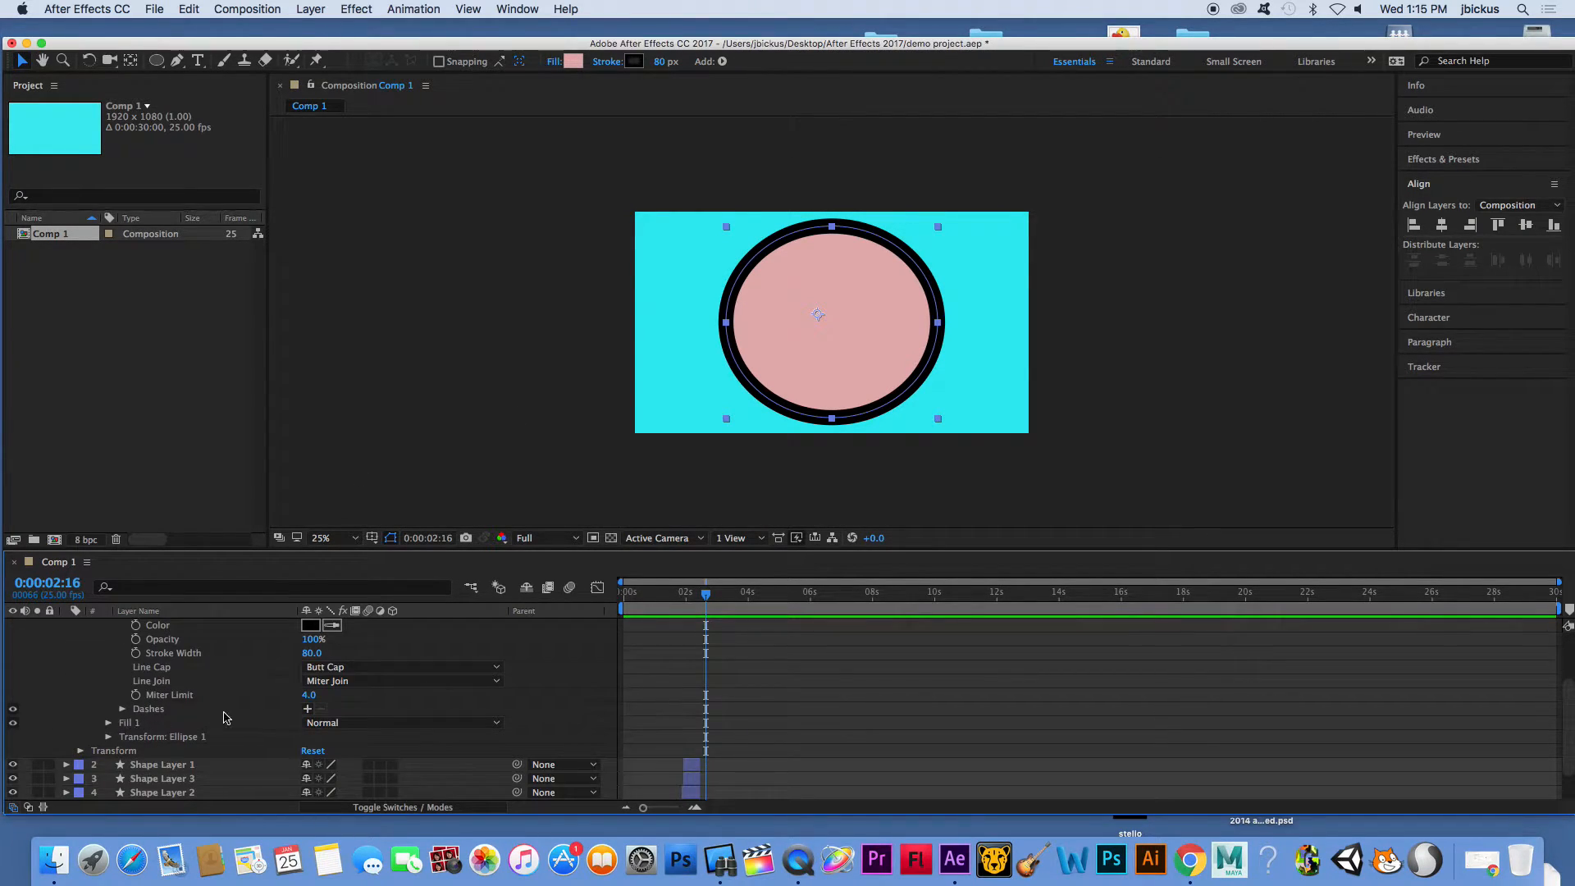
pyautogui.scroll(3, 226, 705)
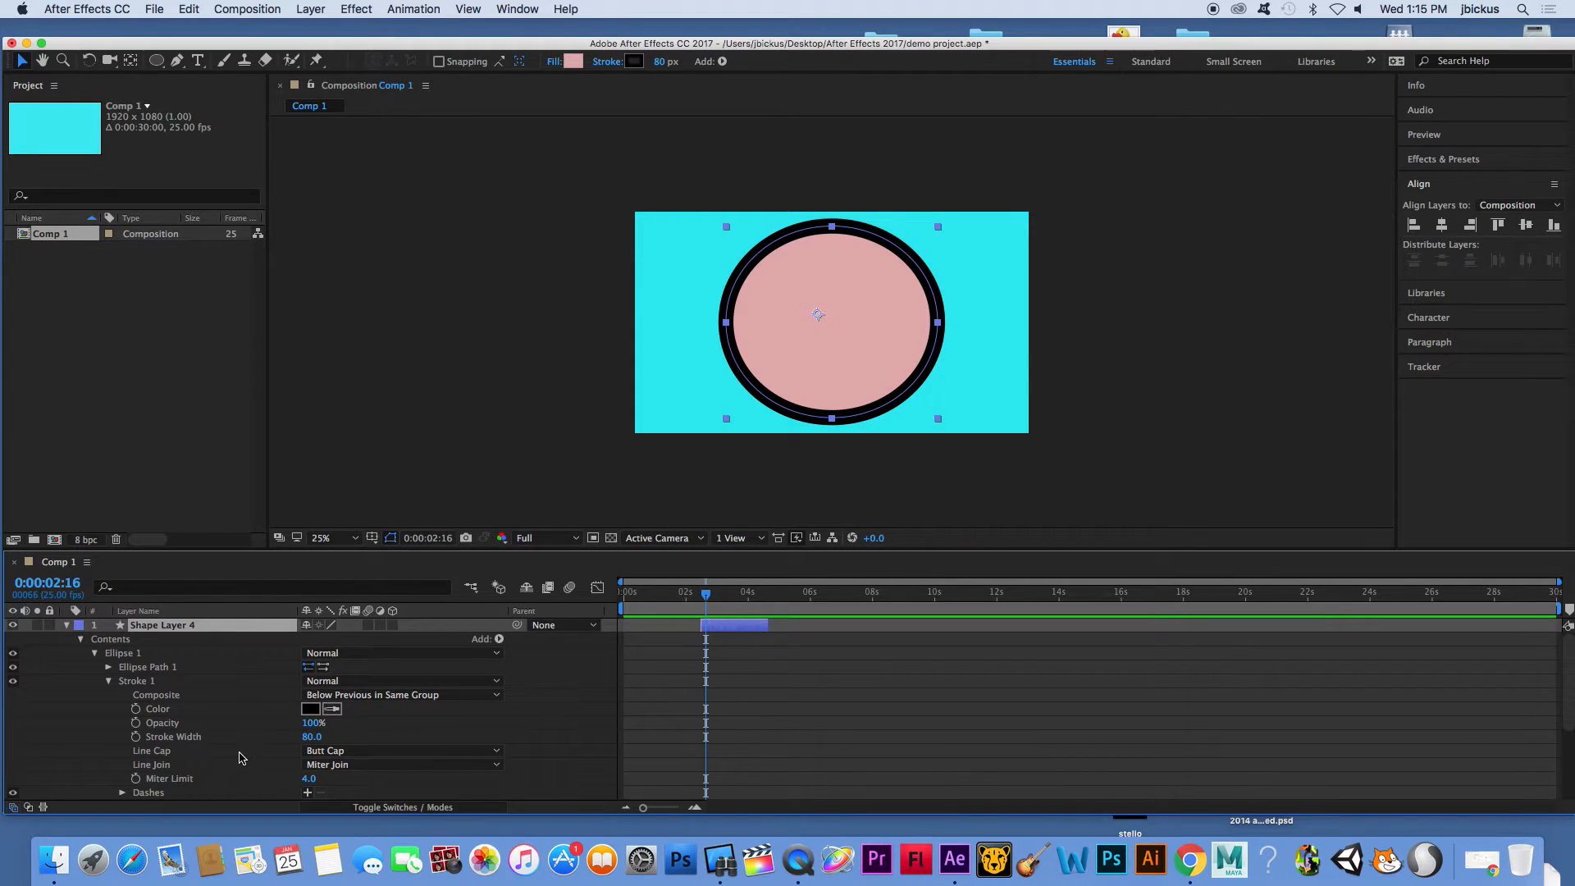
pyautogui.scroll(-5, 241, 756)
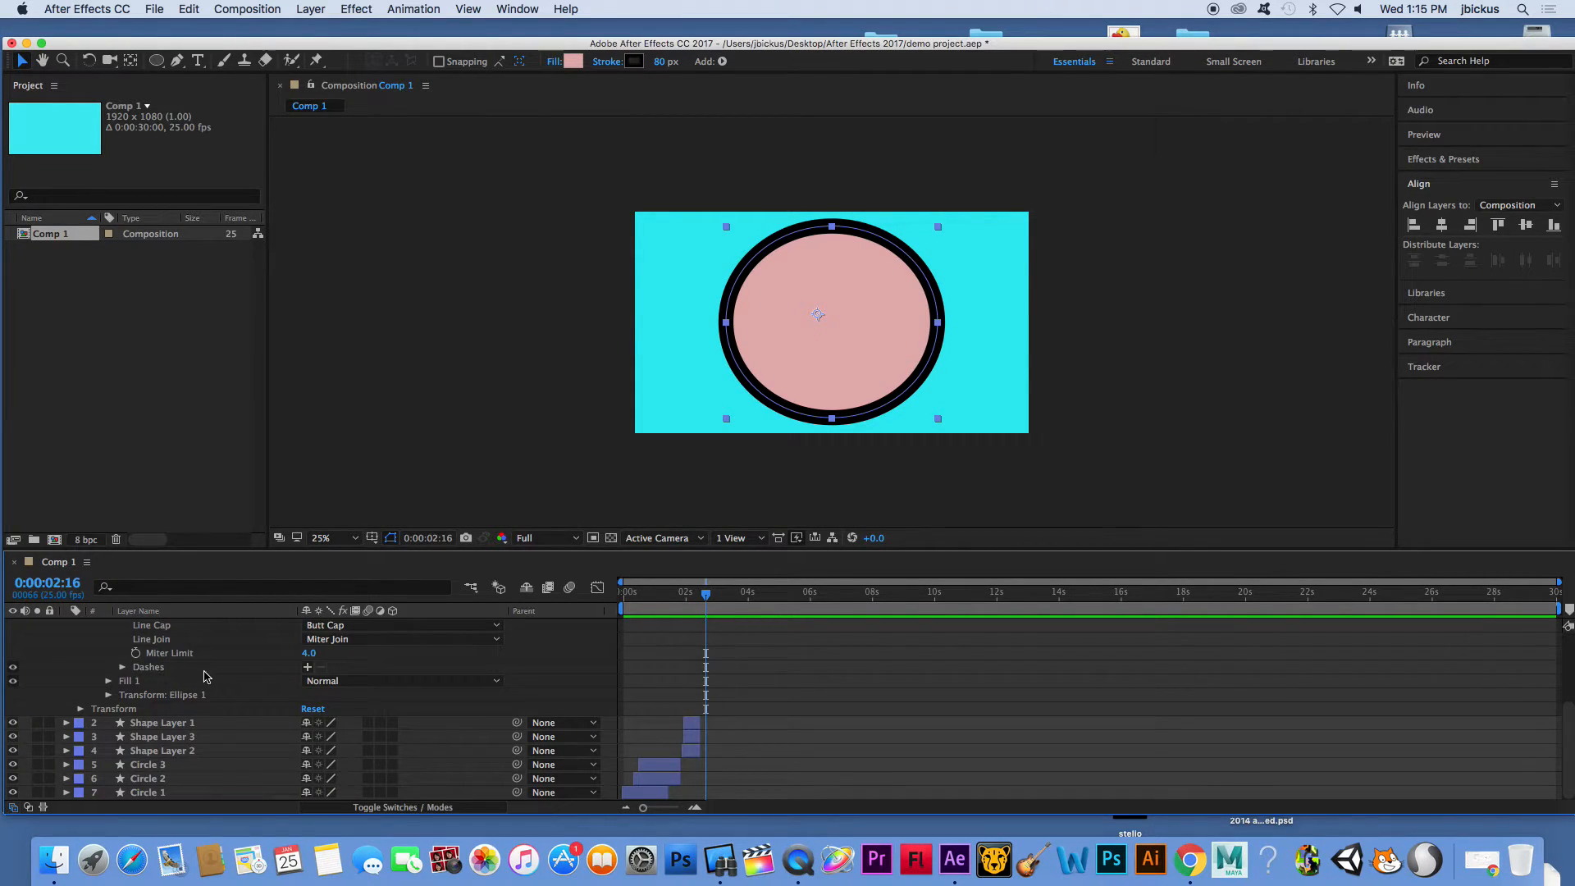
pyautogui.click(804, 389)
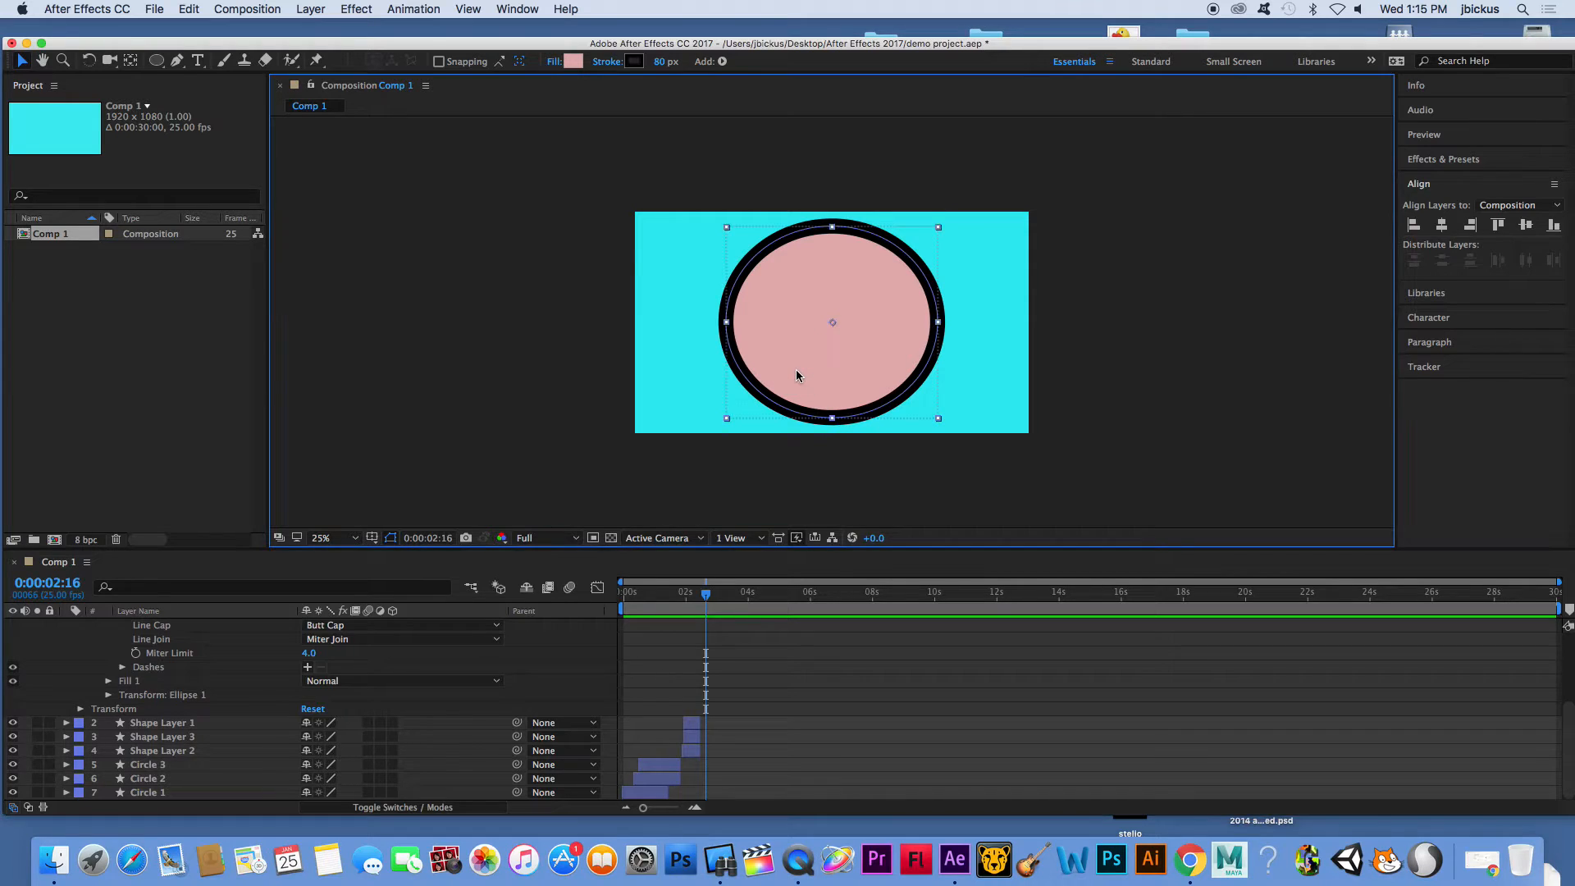
pyautogui.scroll(5, 747, 645)
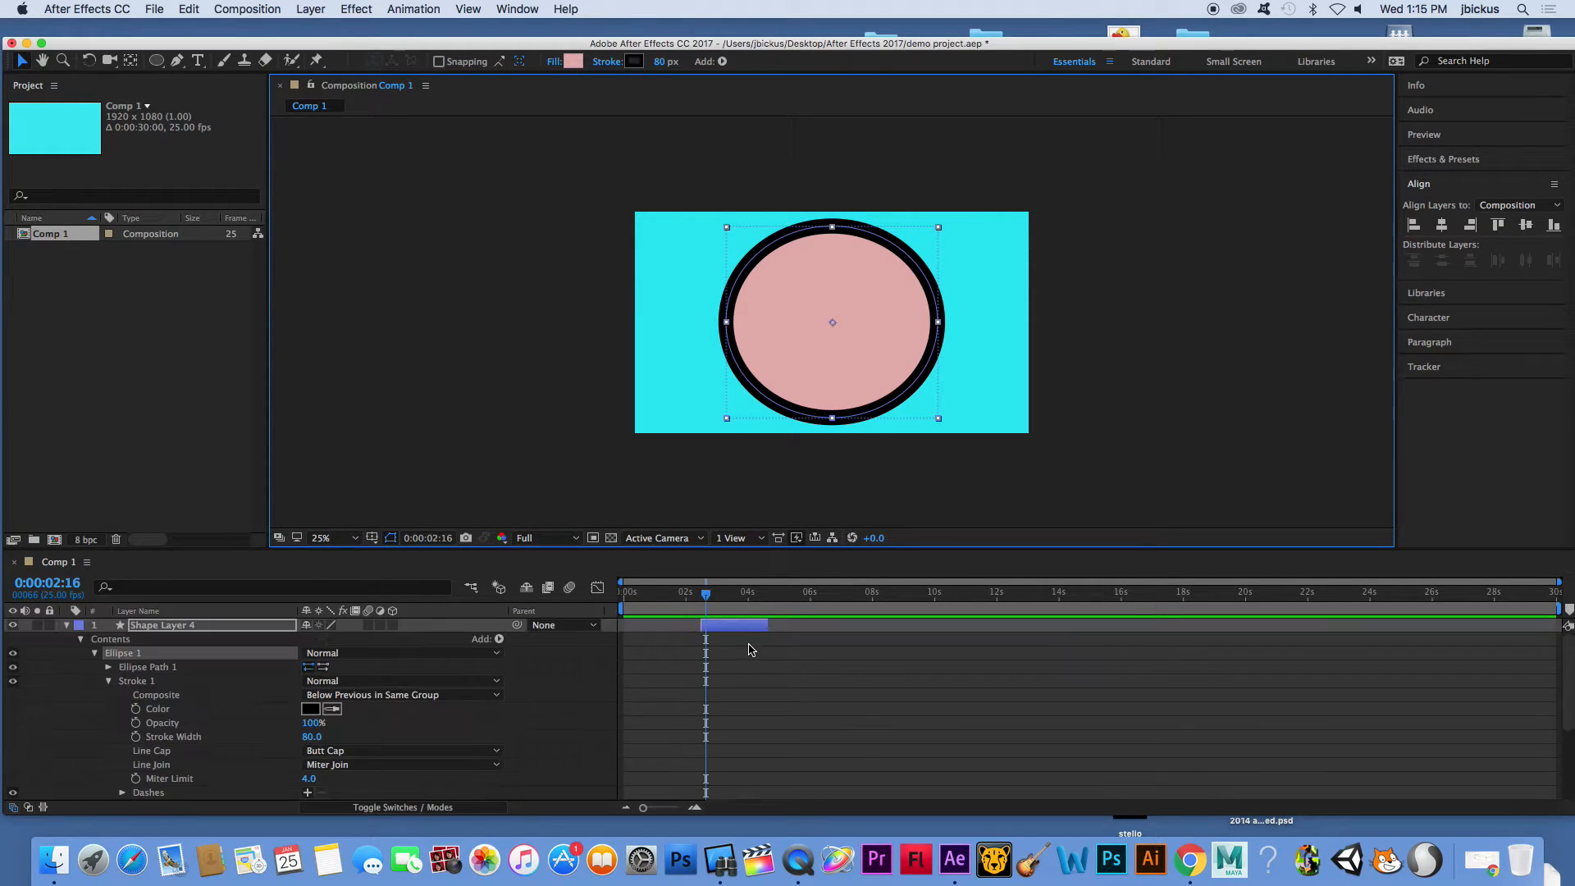
pyautogui.click(733, 630)
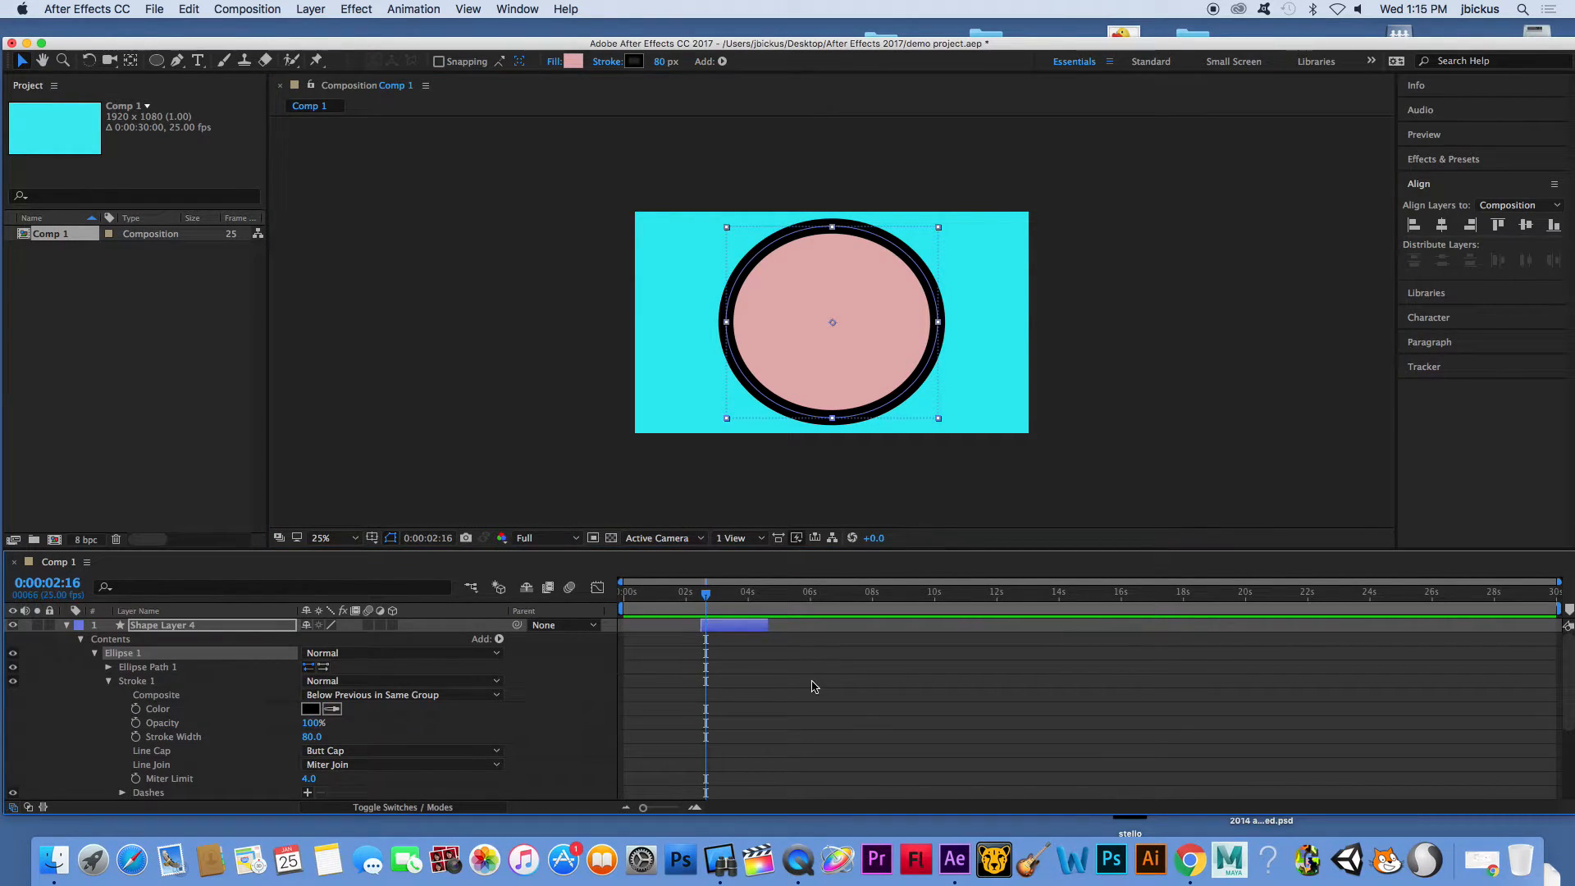
pyautogui.click(778, 659)
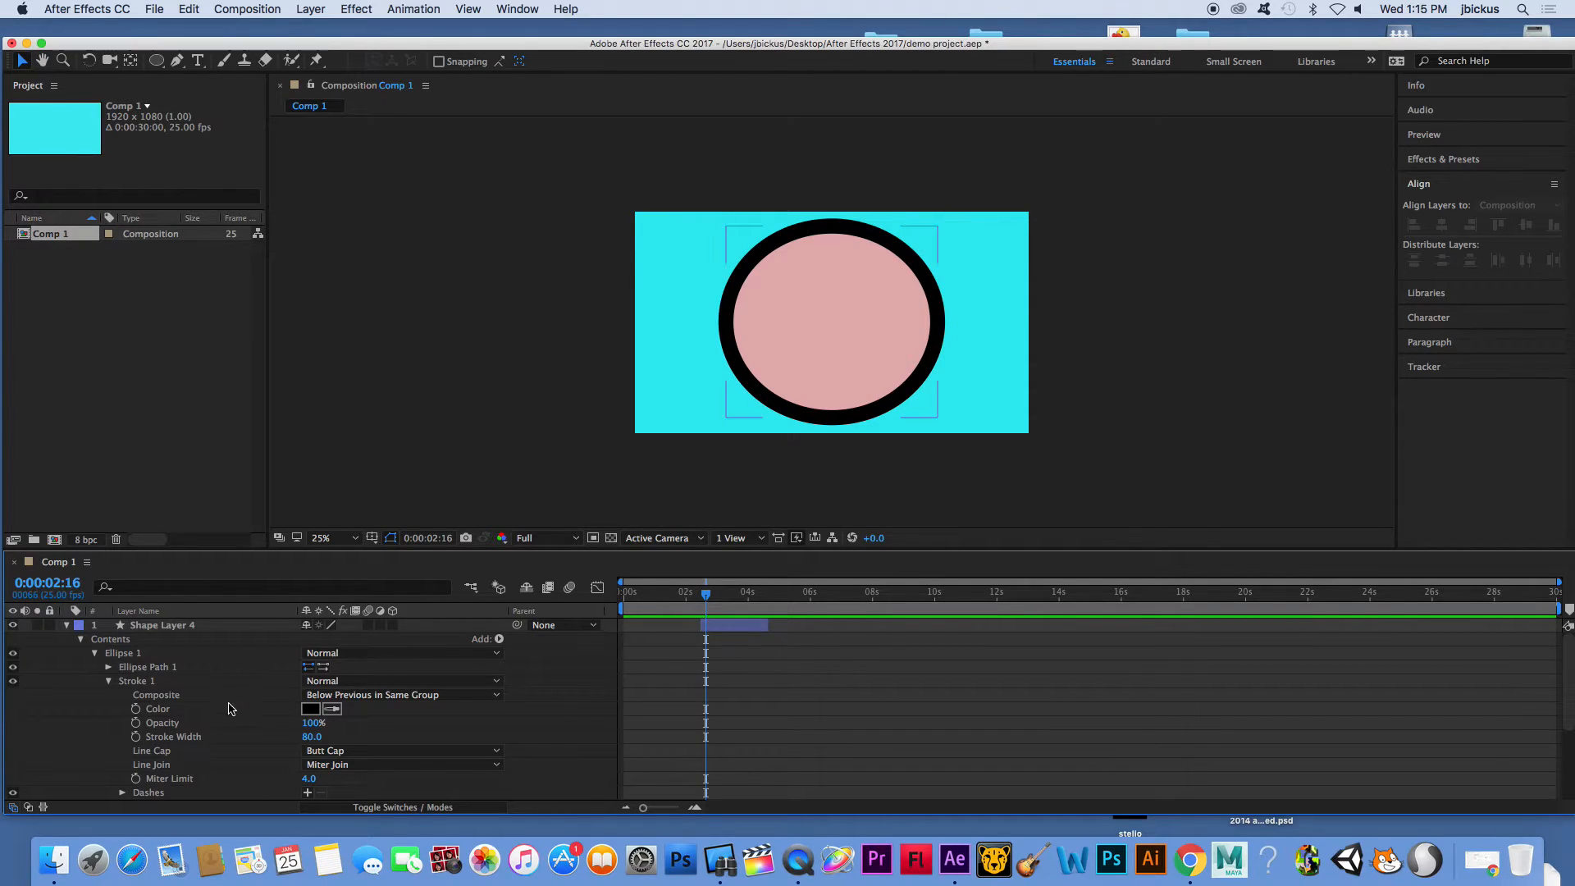
pyautogui.scroll(-2, 231, 714)
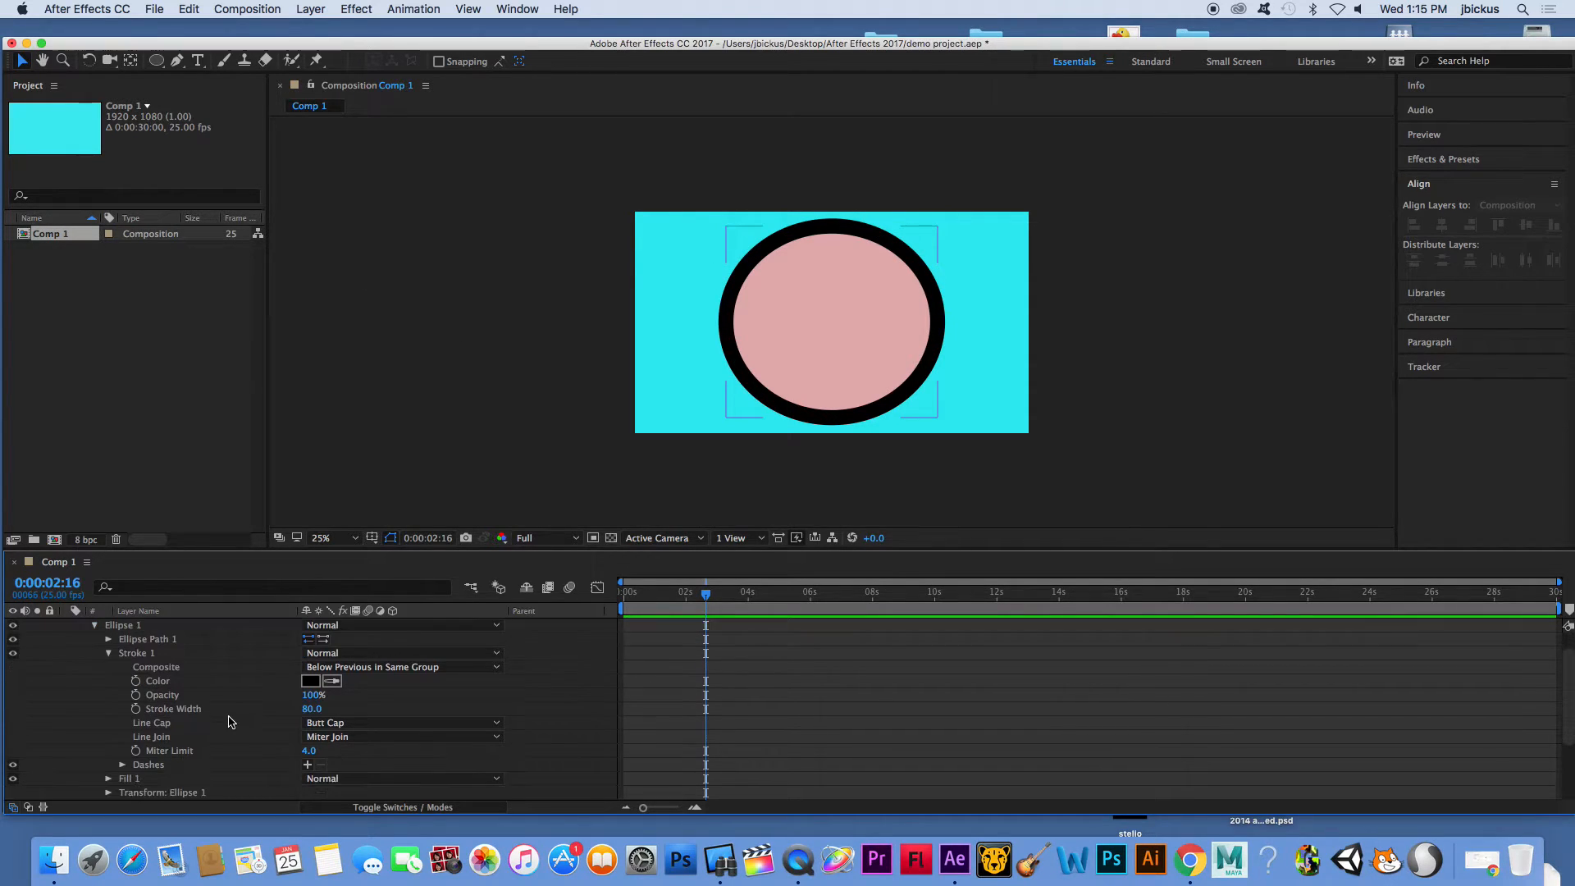
pyautogui.click(307, 764)
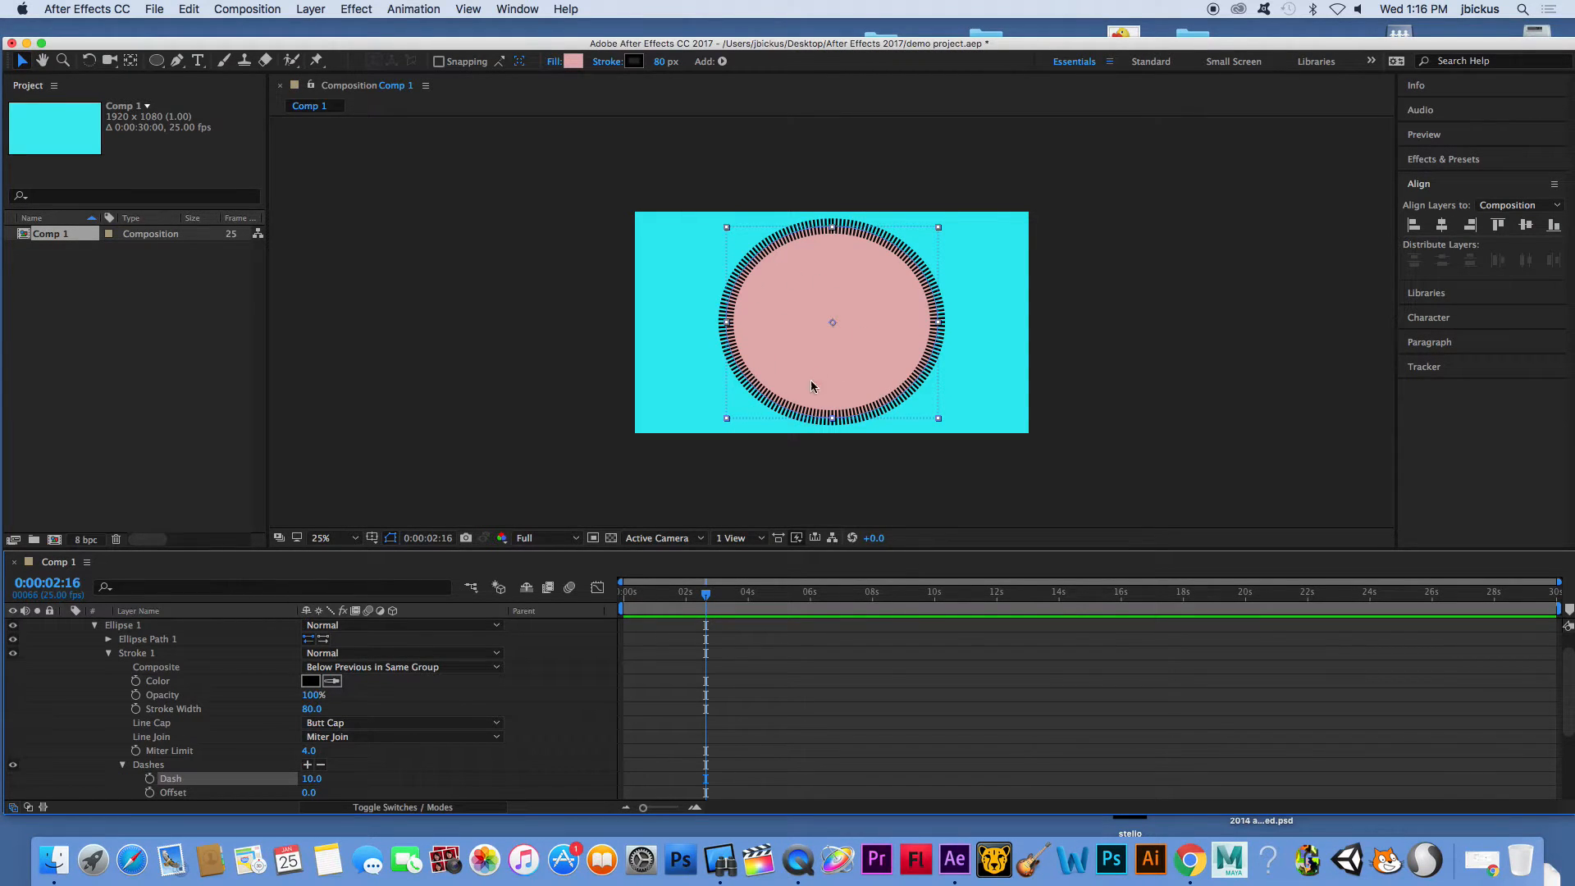
pyautogui.moveTo(316, 784)
pyautogui.mouseDown()
pyautogui.moveTo(344, 789)
pyautogui.moveTo(328, 789)
pyautogui.mouseUp()
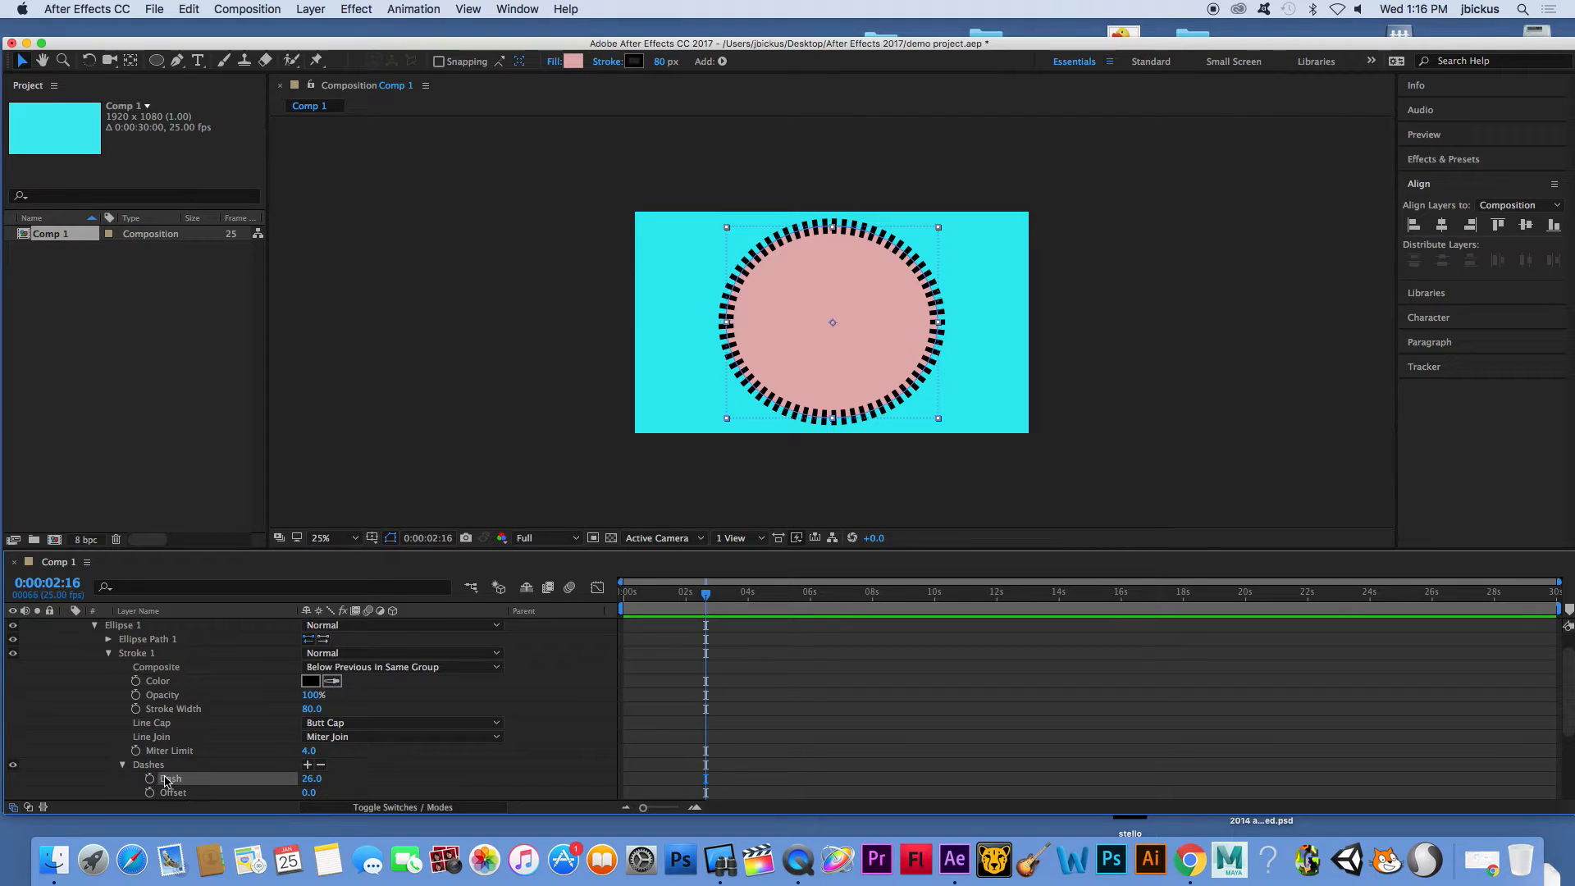
# At 0:00:02:12, add starting keyframes for the stroke's Dash and Offset, with Dash at 69
pyautogui.scroll(2, 851, 683)
pyautogui.moveTo(706, 594); pyautogui.dragTo(701, 594)
pyautogui.scroll(-5, 695, 637)
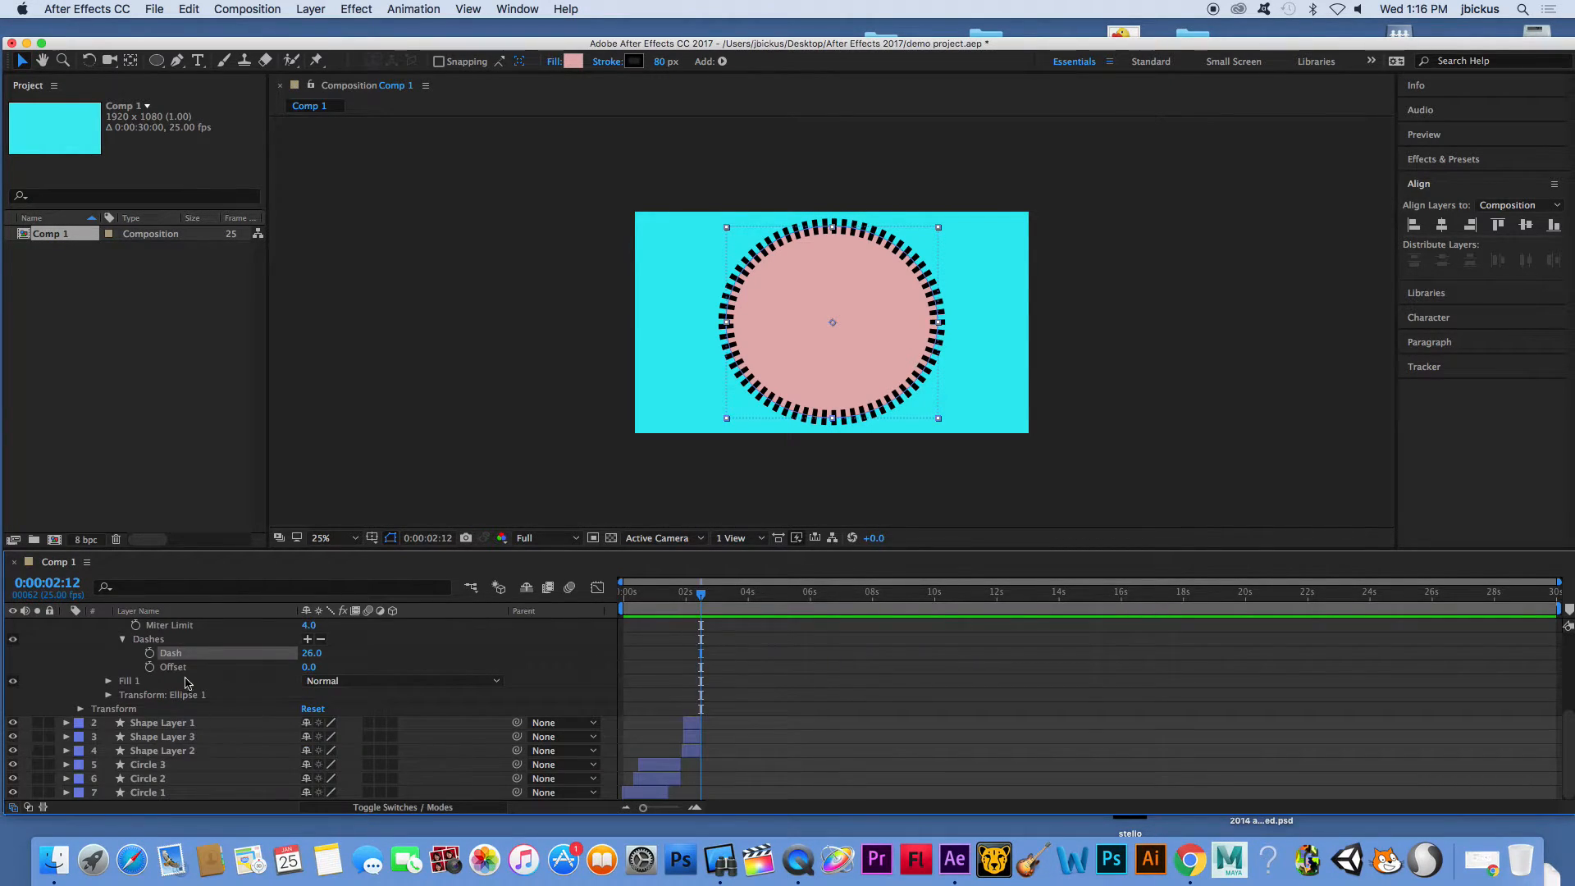
pyautogui.click(150, 653)
pyautogui.click(150, 667)
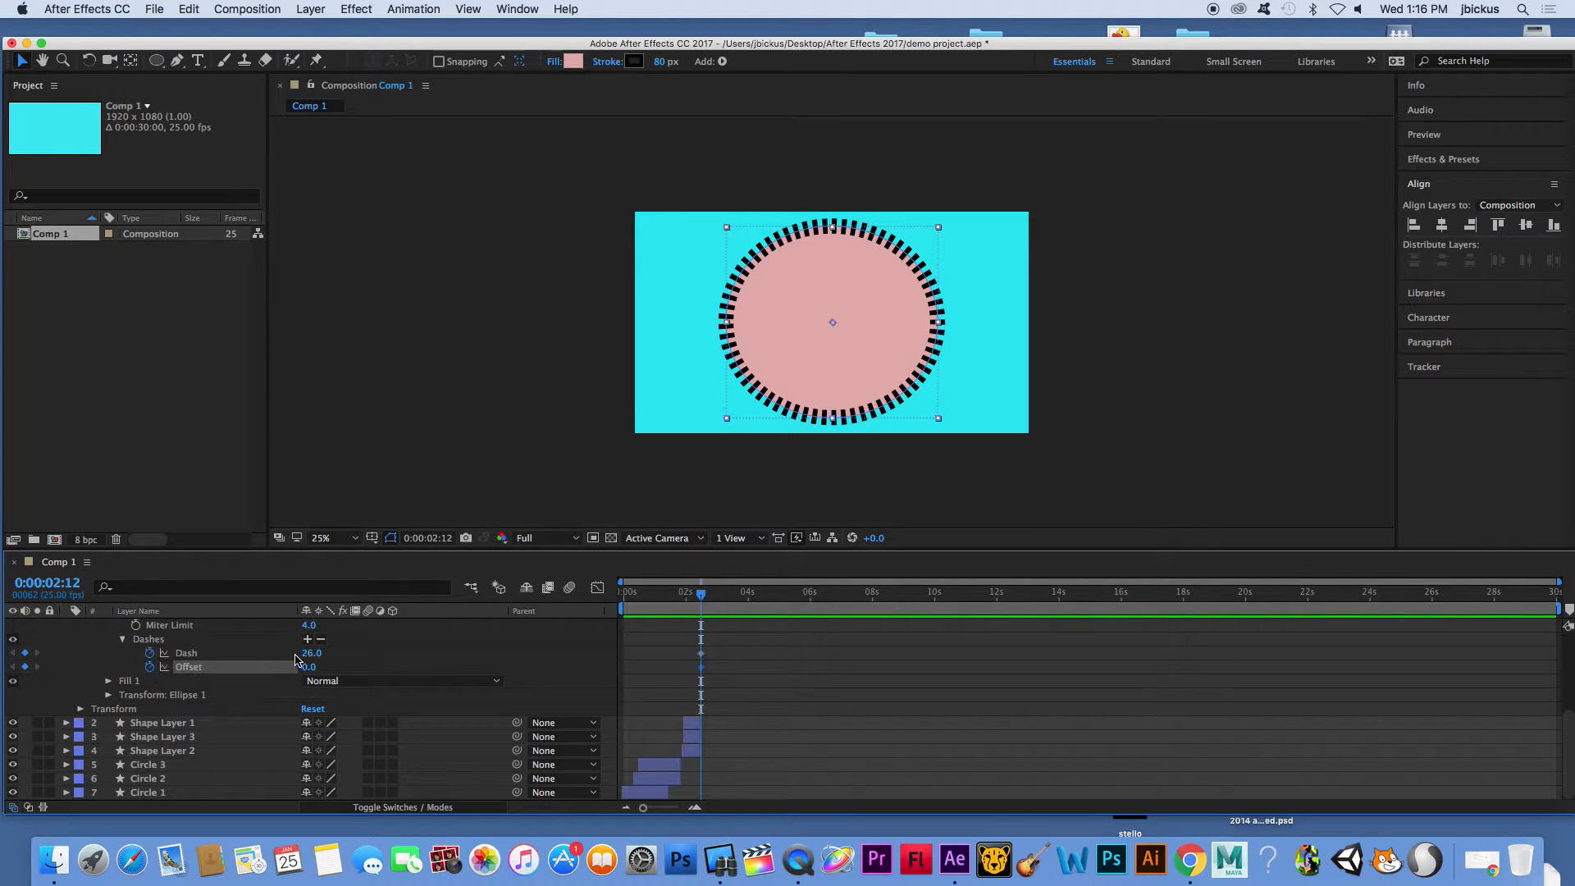
pyautogui.moveTo(309, 655); pyautogui.dragTo(344, 652)
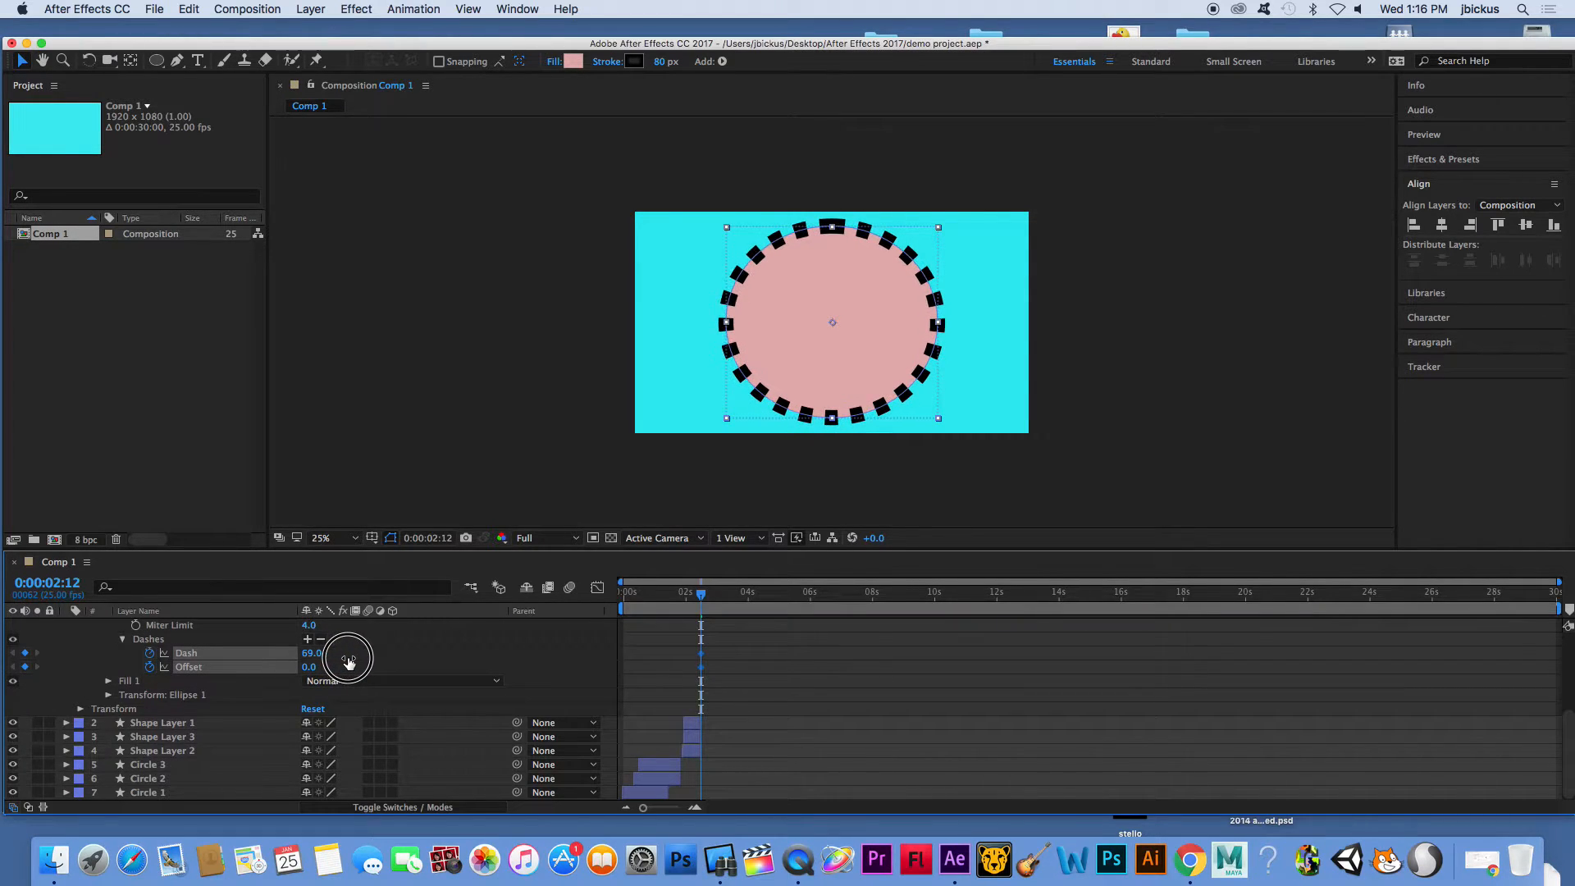
# Keyframe the stroke's Dash to 23 at 0:00:03:02 and its Offset to 1000 at 0:00:03:03
pyautogui.moveTo(701, 592); pyautogui.dragTo(720, 592)
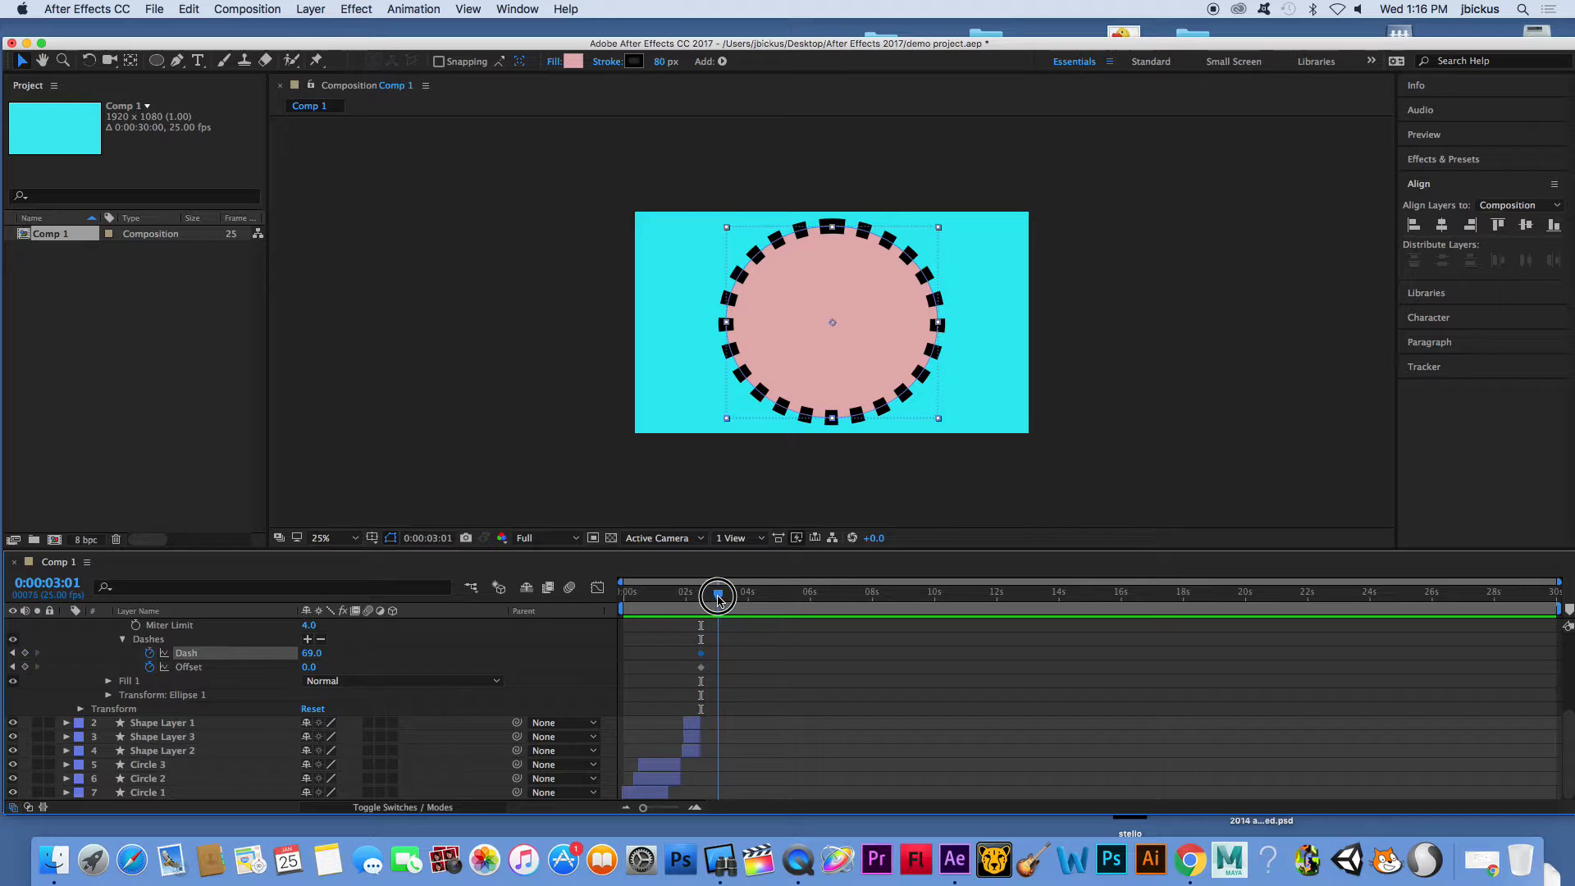
pyautogui.moveTo(300, 654); pyautogui.dragTo(277, 663)
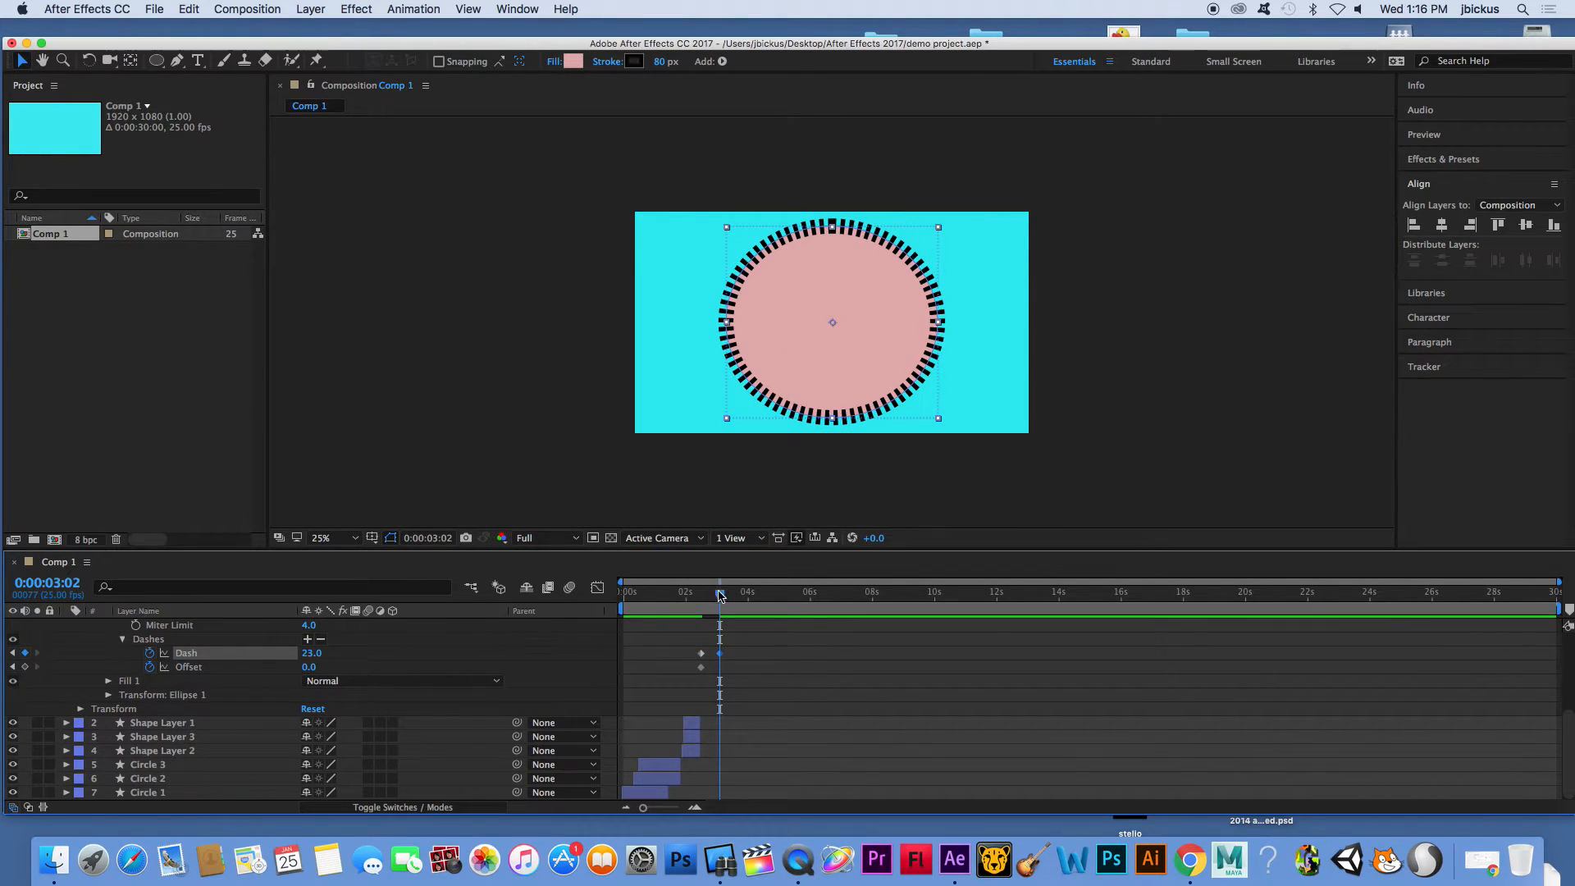
pyautogui.moveTo(721, 601)
pyautogui.mouseDown()
pyautogui.moveTo(703, 604)
pyautogui.moveTo(720, 609)
pyautogui.mouseUp()
pyautogui.moveTo(309, 667); pyautogui.dragTo(119, 640)
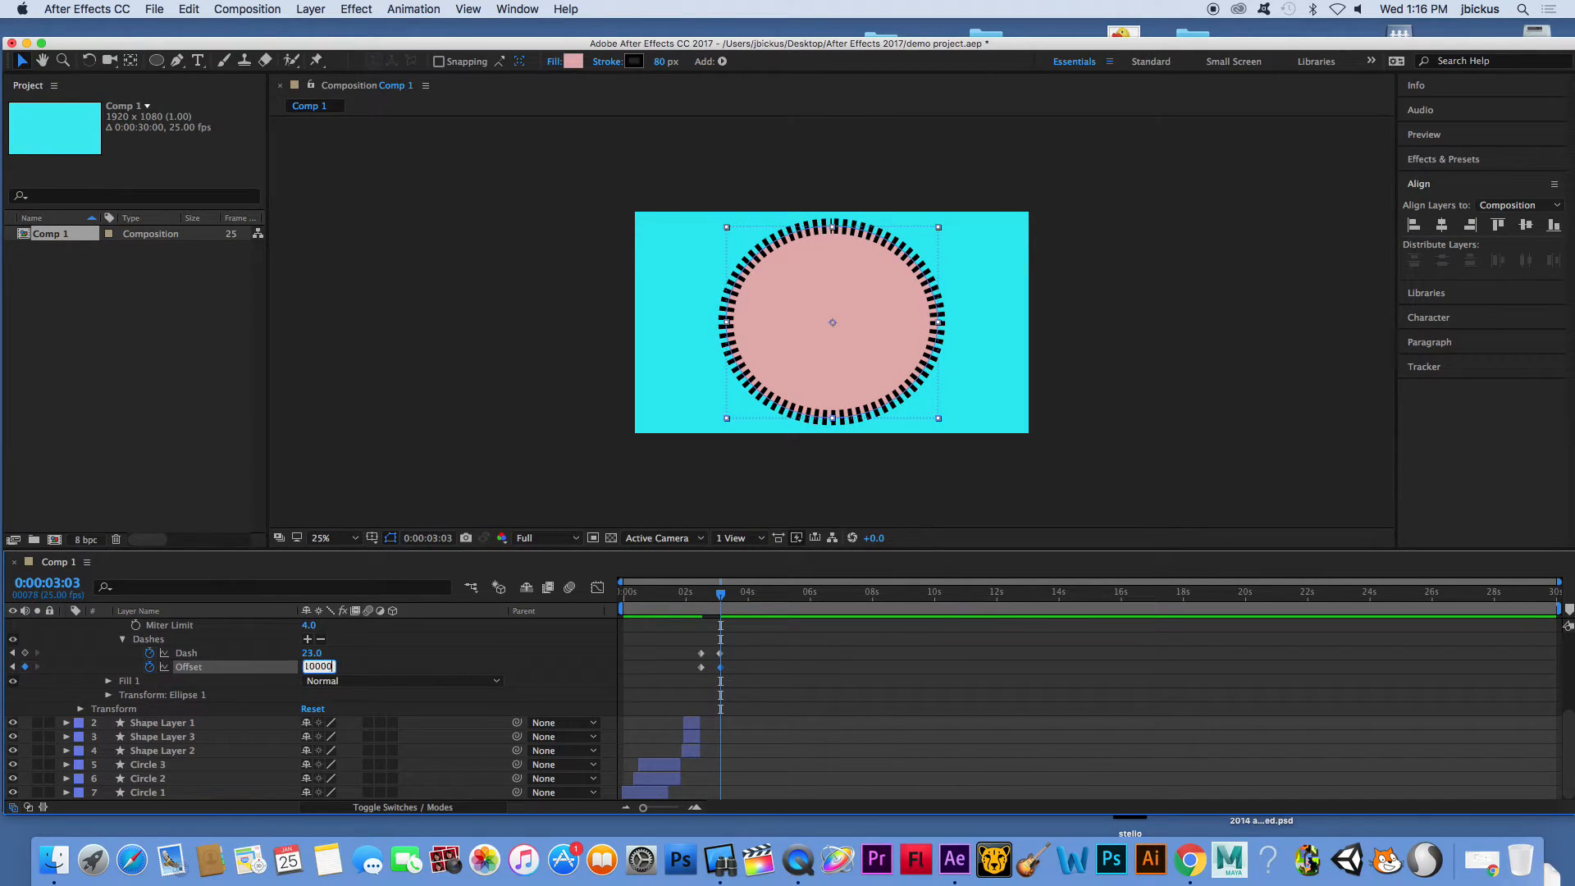
# Preview the dashed stroke animation from about 0:00:01:12
pyautogui.click(672, 594)
pyautogui.press('space')
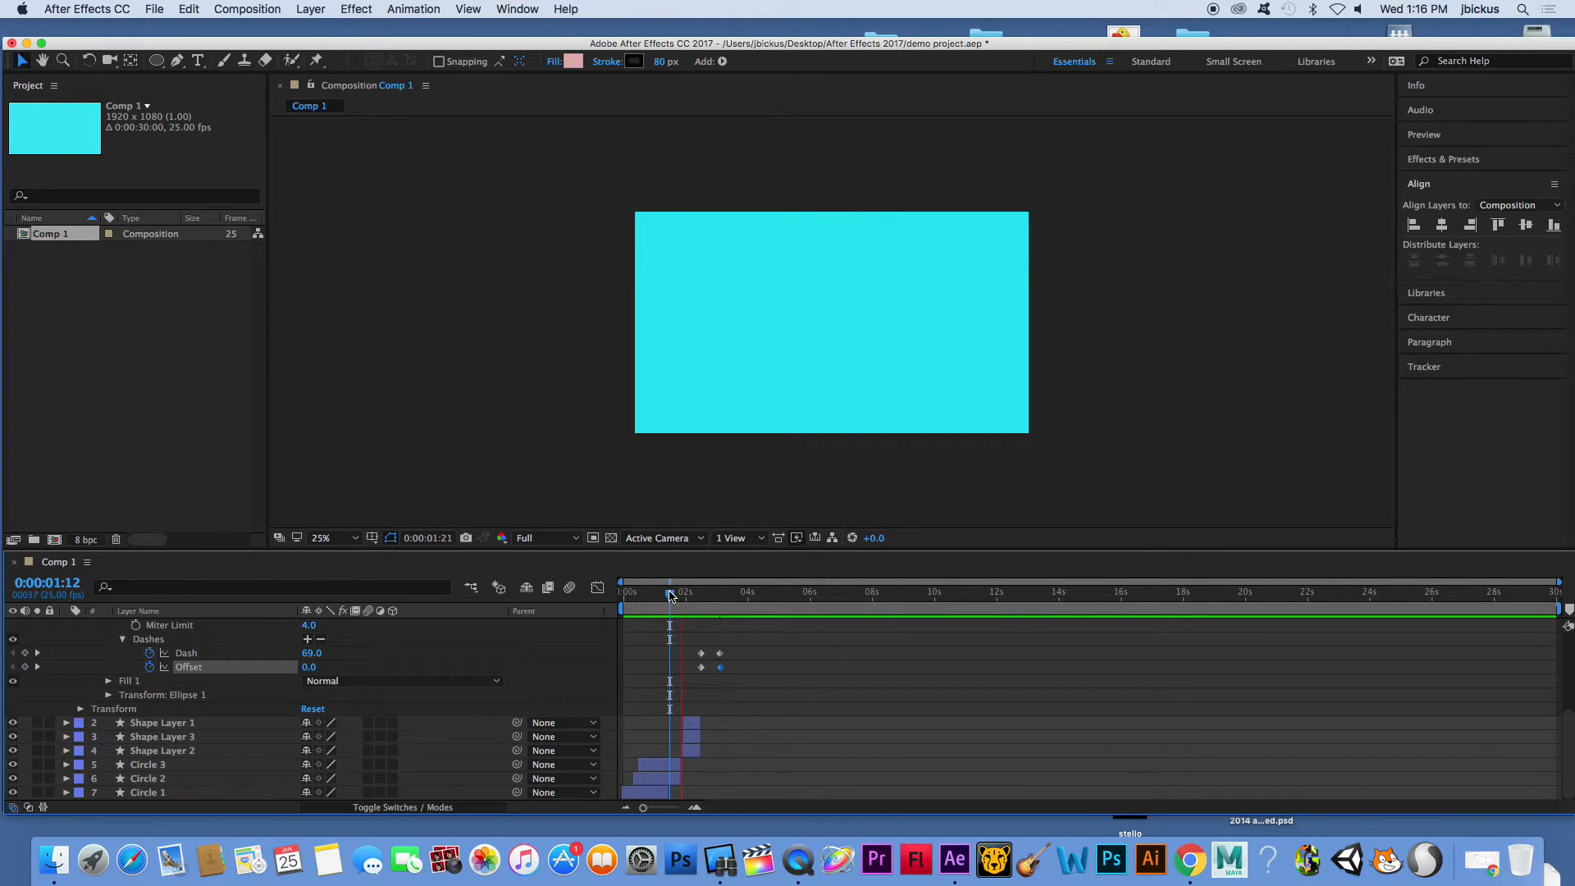
pyautogui.press('space')
# At 0:00:02:17, start keyframing Shape Layer 4's Position and move the circle straight up out of the frame to about 864, -472
pyautogui.moveTo(713, 596)
pyautogui.mouseDown()
pyautogui.moveTo(644, 624)
pyautogui.moveTo(707, 626)
pyautogui.mouseUp()
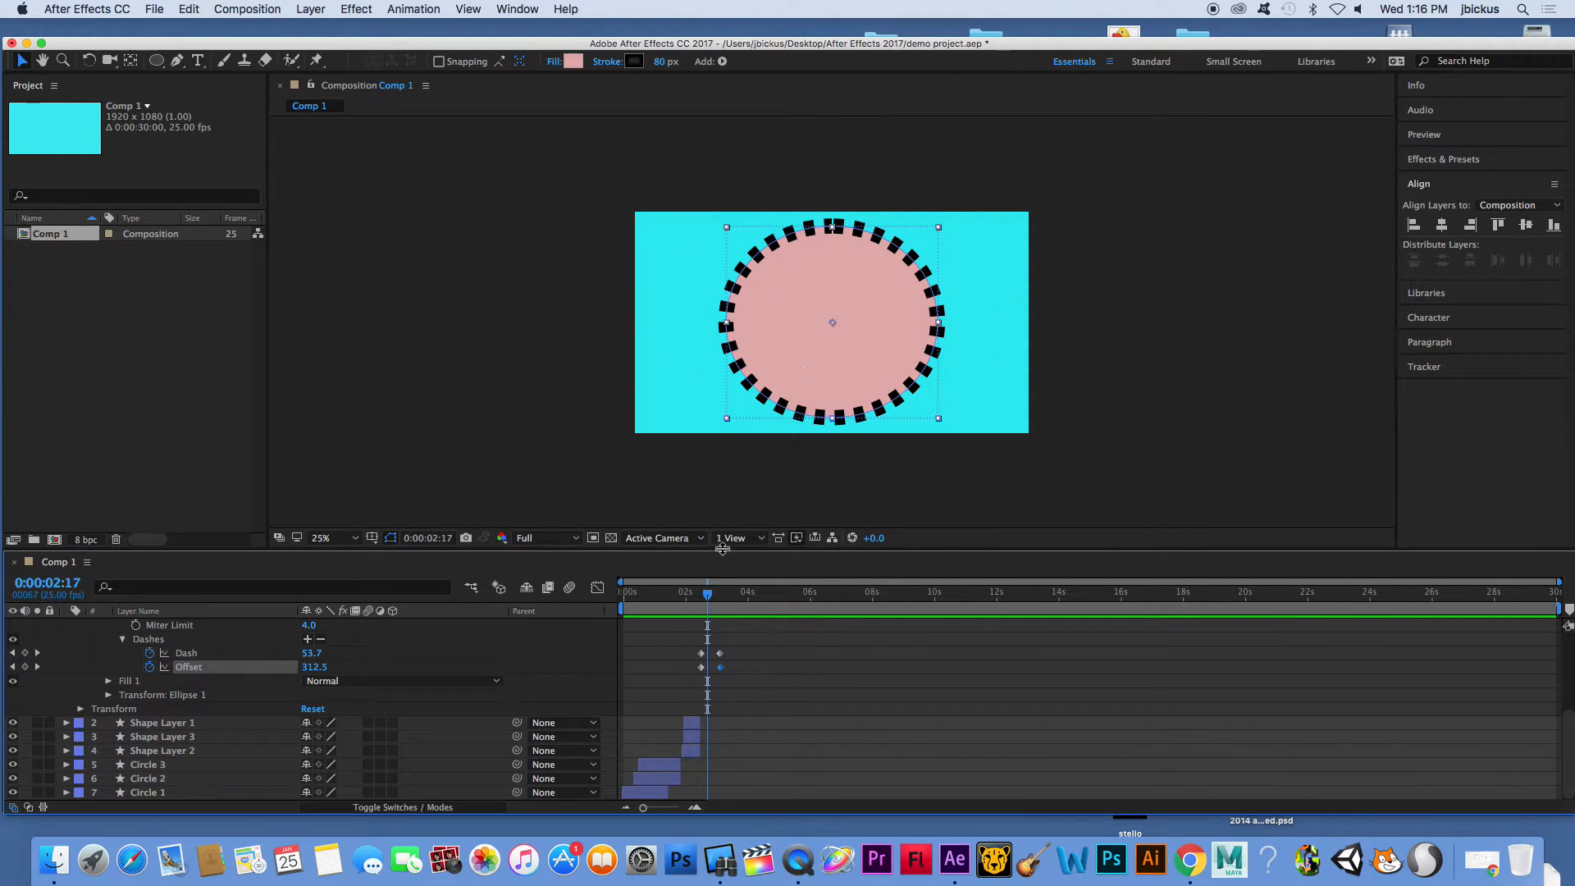
pyautogui.scroll(4, 722, 628)
pyautogui.scroll(3, 276, 662)
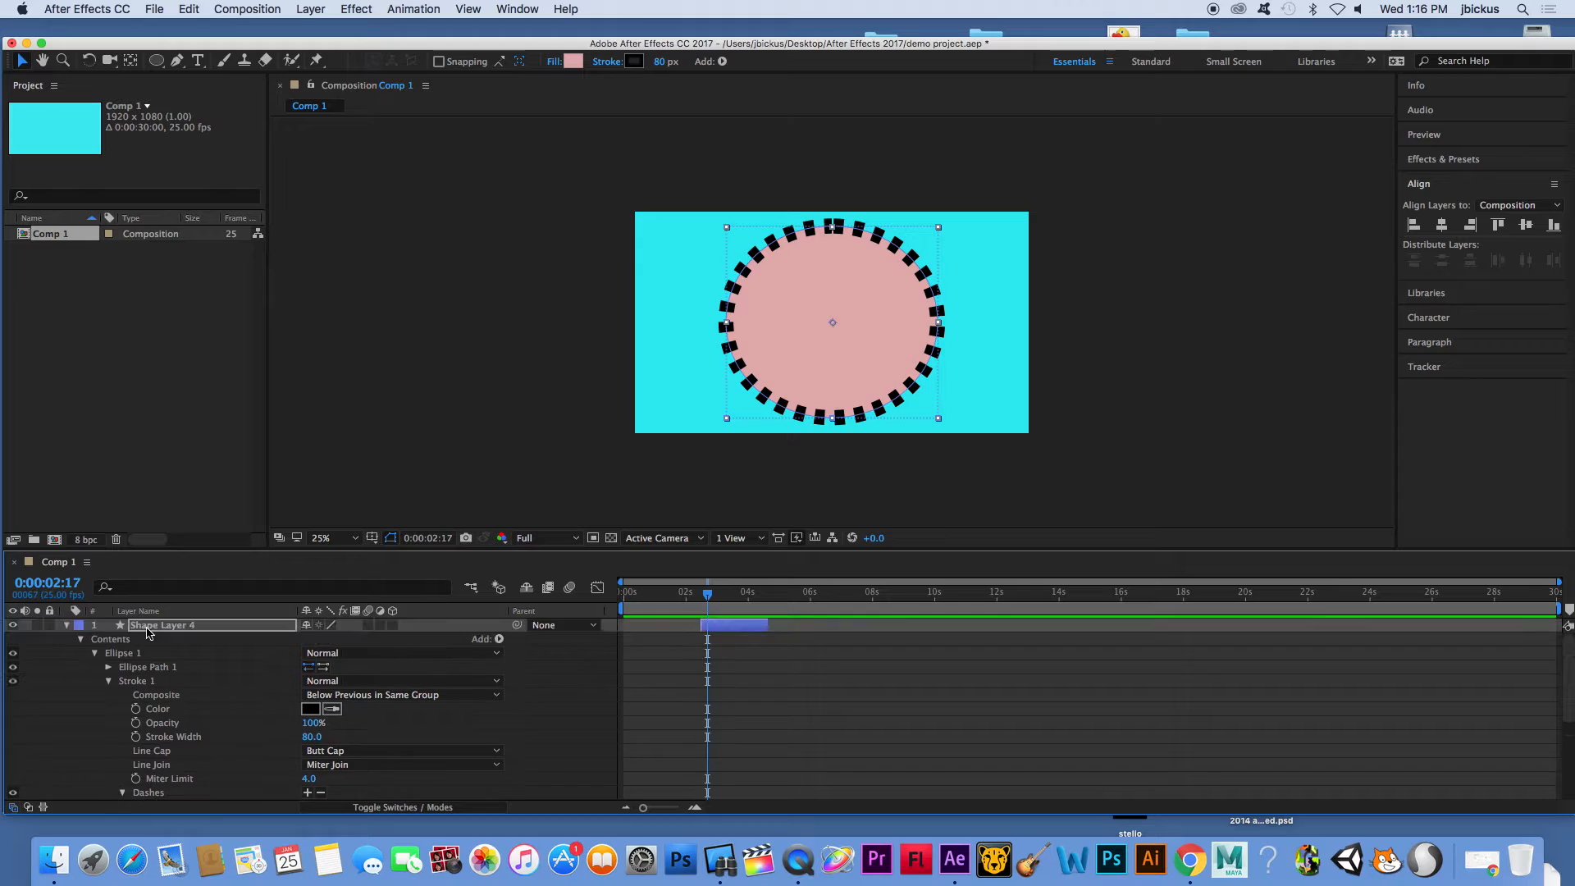
pyautogui.click(80, 639)
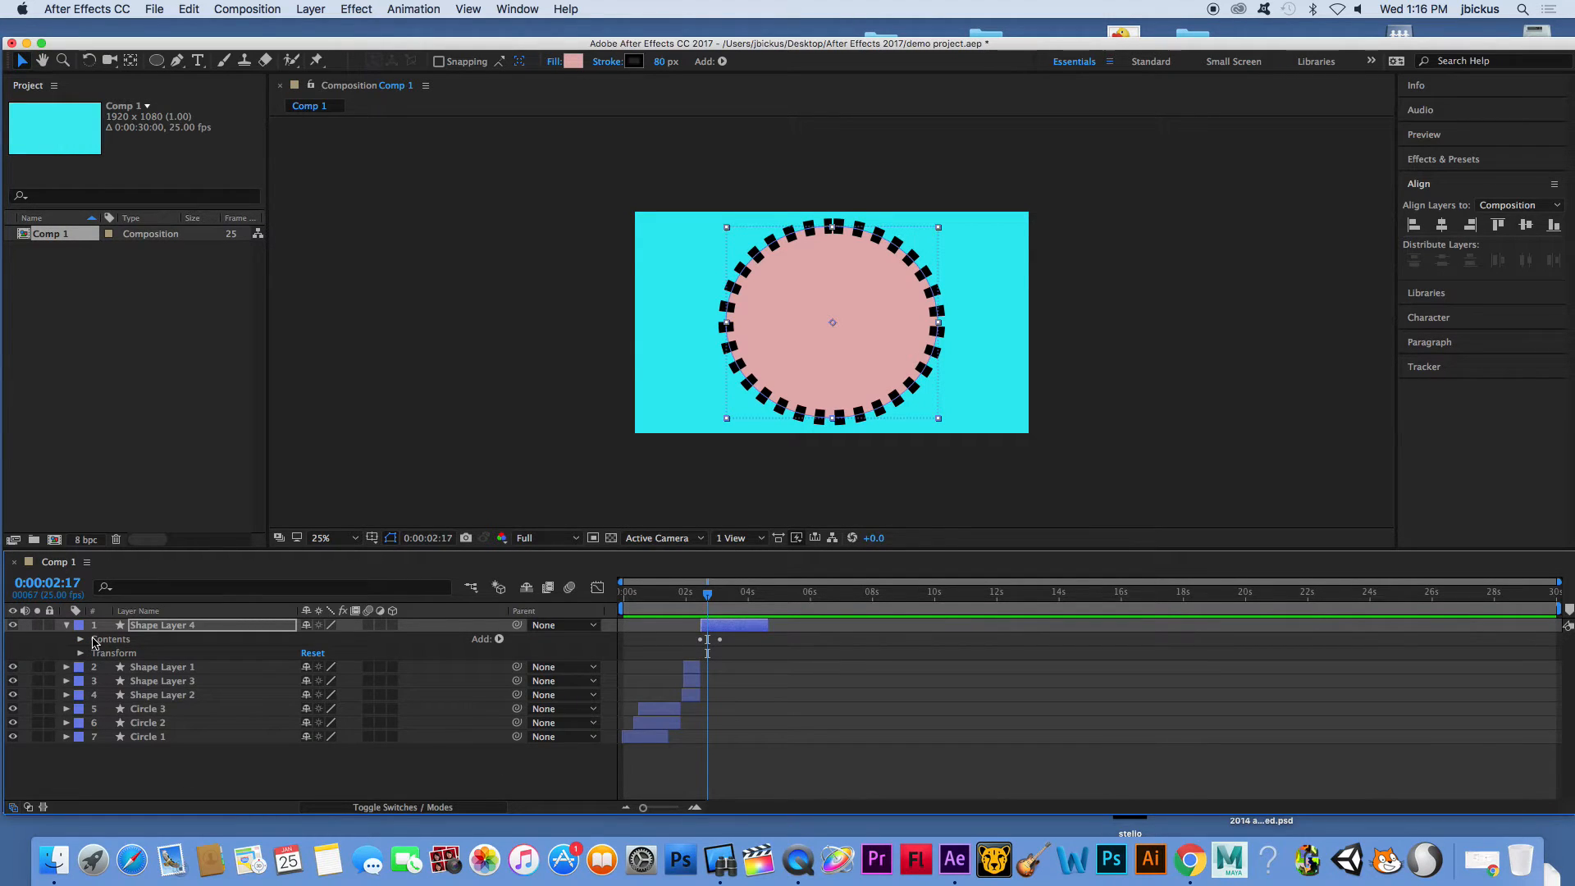
pyautogui.press('s')
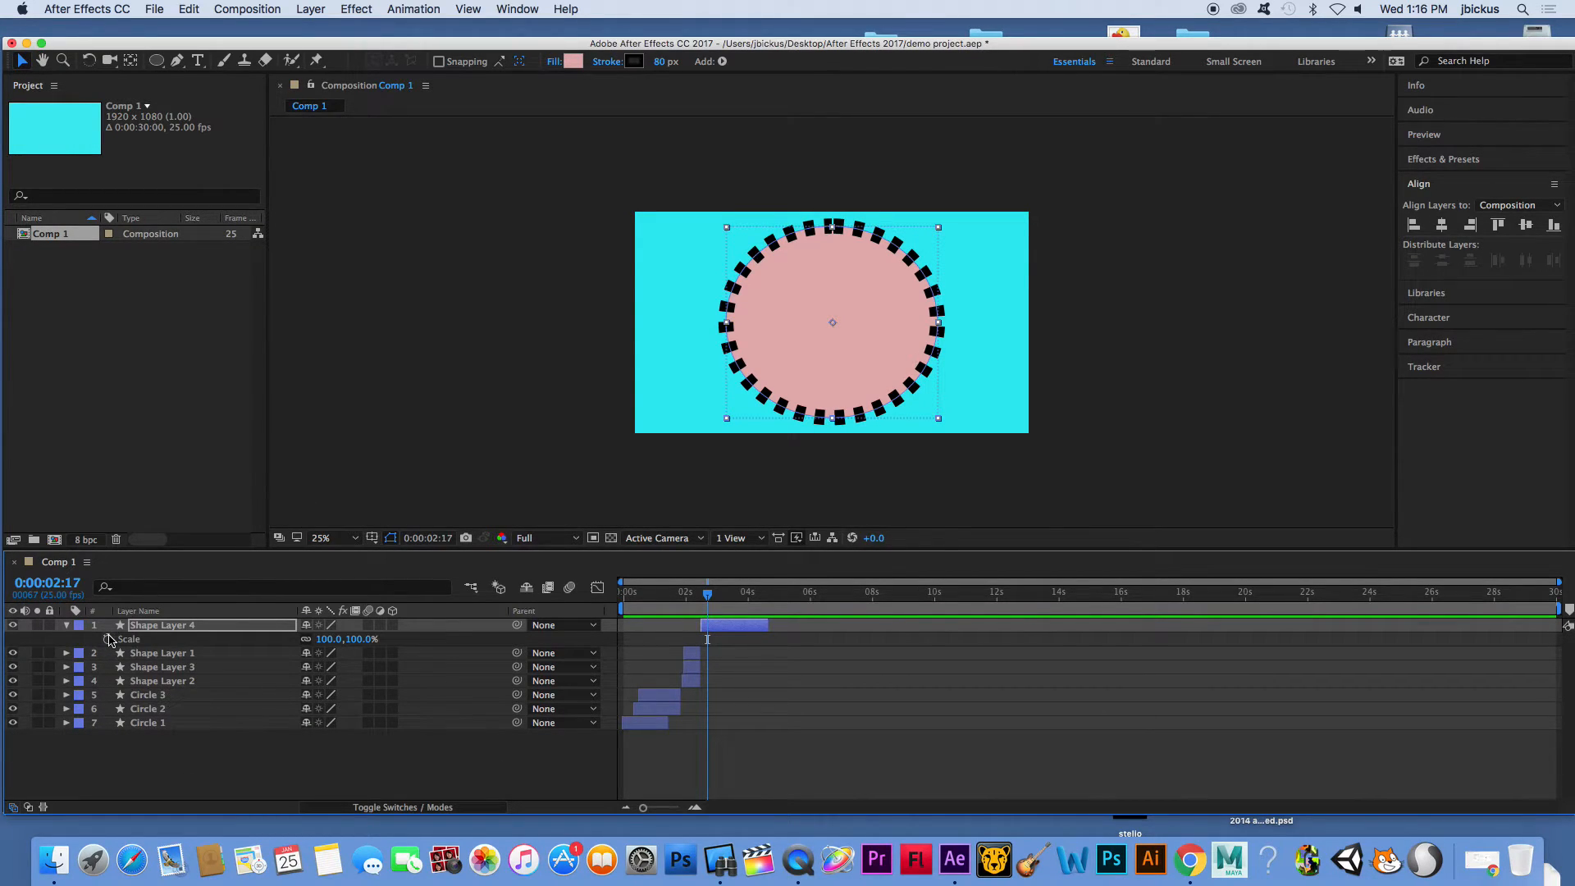
pyautogui.press('p')
pyautogui.click(107, 640)
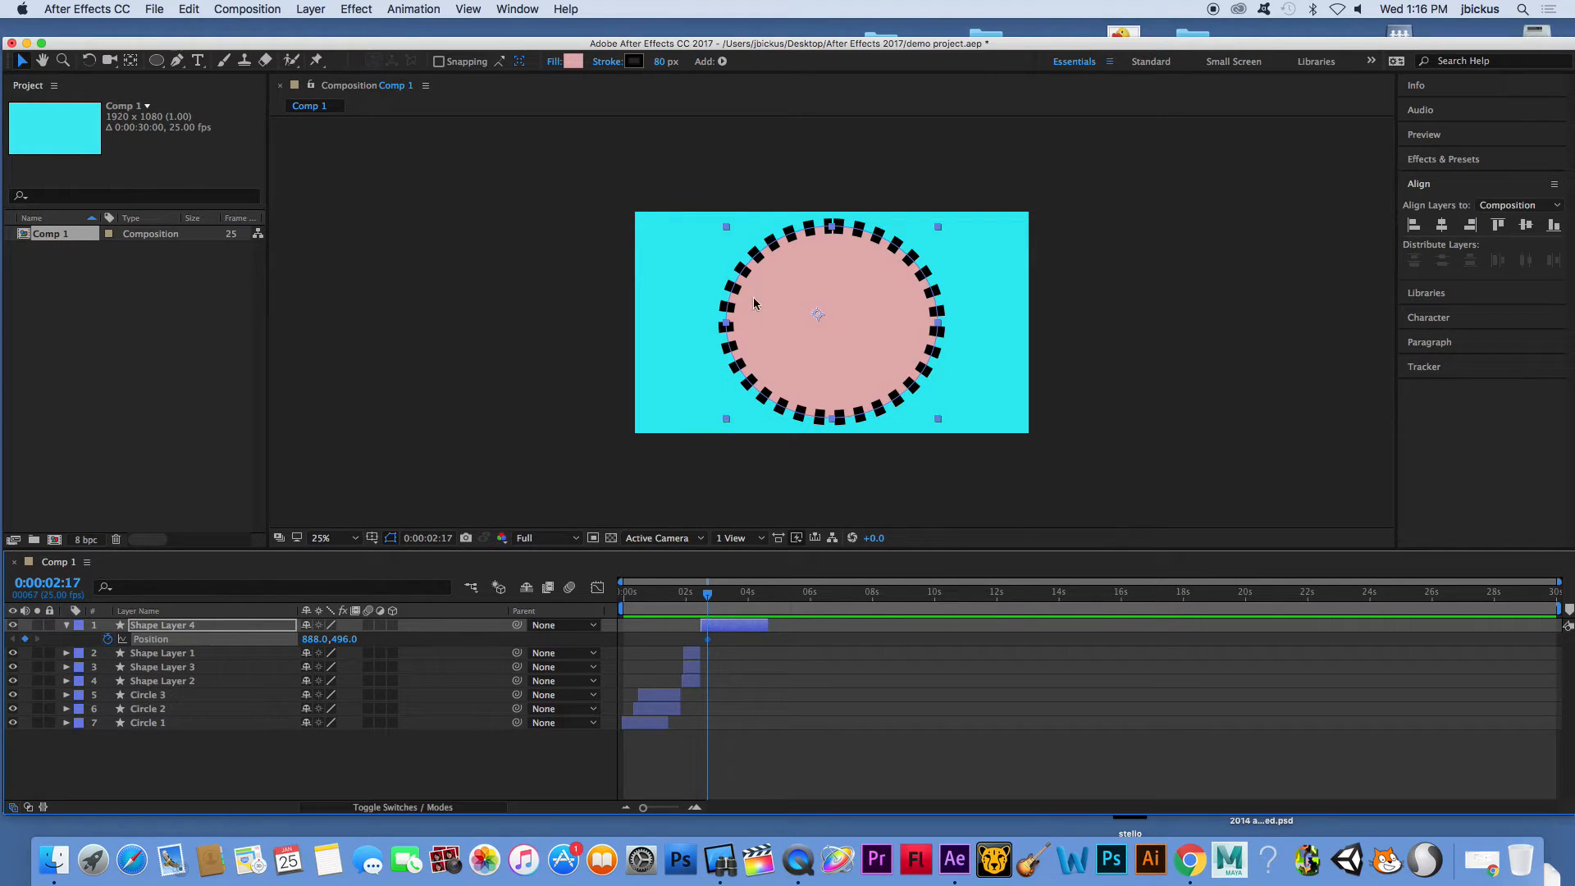
pyautogui.moveTo(855, 305); pyautogui.dragTo(850, 107)
# Keyframe the circle's Position back at the frame's centre at 0:00:03:11 and slightly below centre, about 891, 656, at 0:00:03:05
pyautogui.moveTo(708, 593); pyautogui.dragTo(730, 592)
pyautogui.click(854, 205)
pyautogui.moveTo(853, 210); pyautogui.dragTo(859, 361)
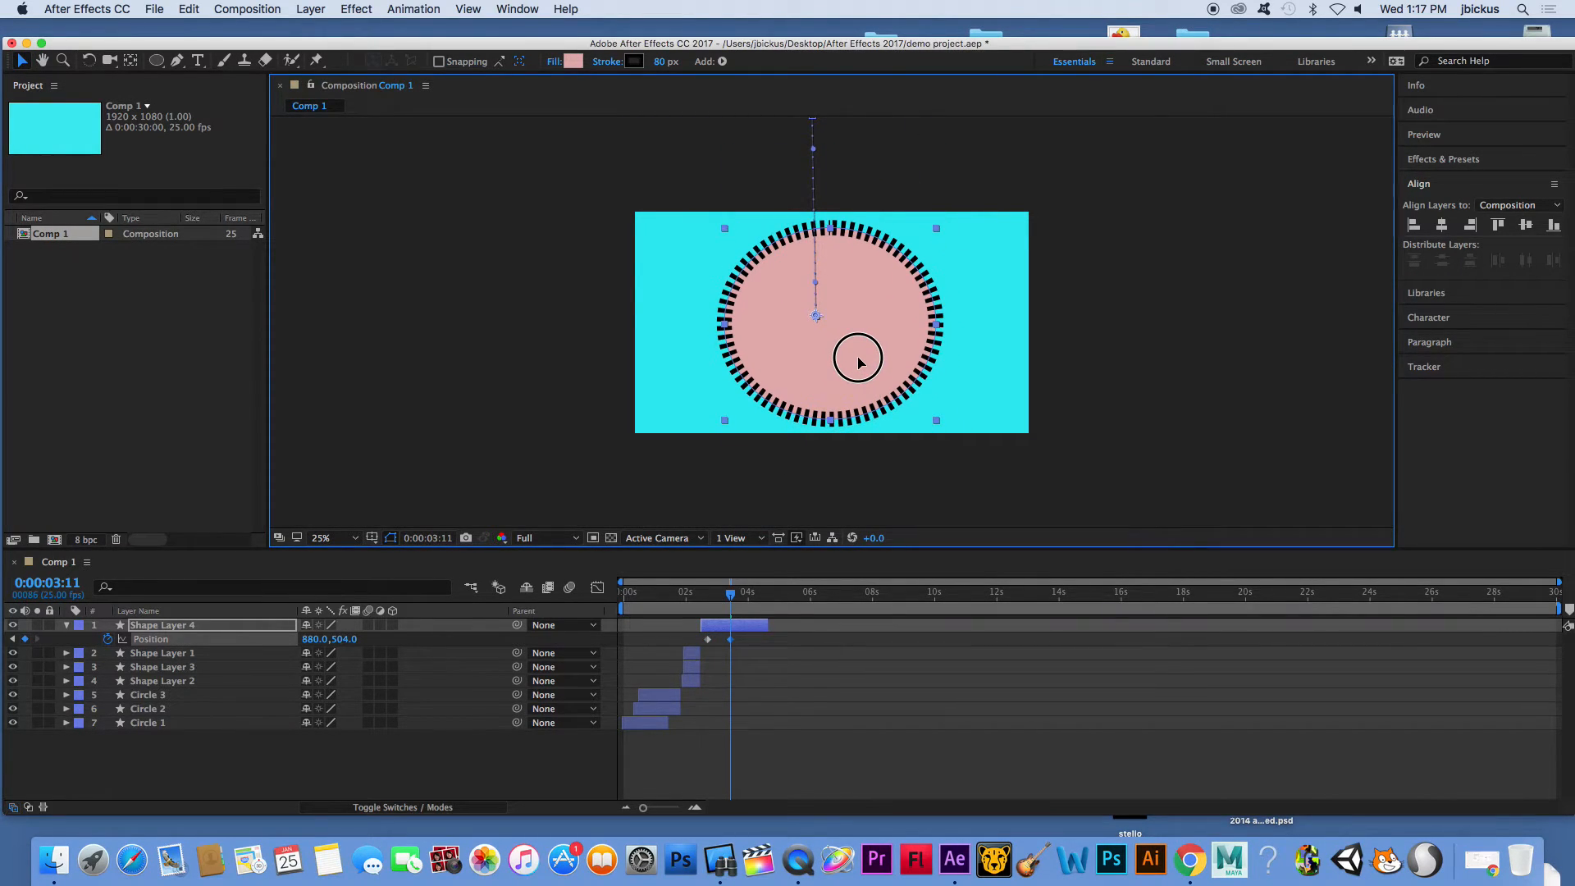
pyautogui.moveTo(730, 592); pyautogui.dragTo(726, 598)
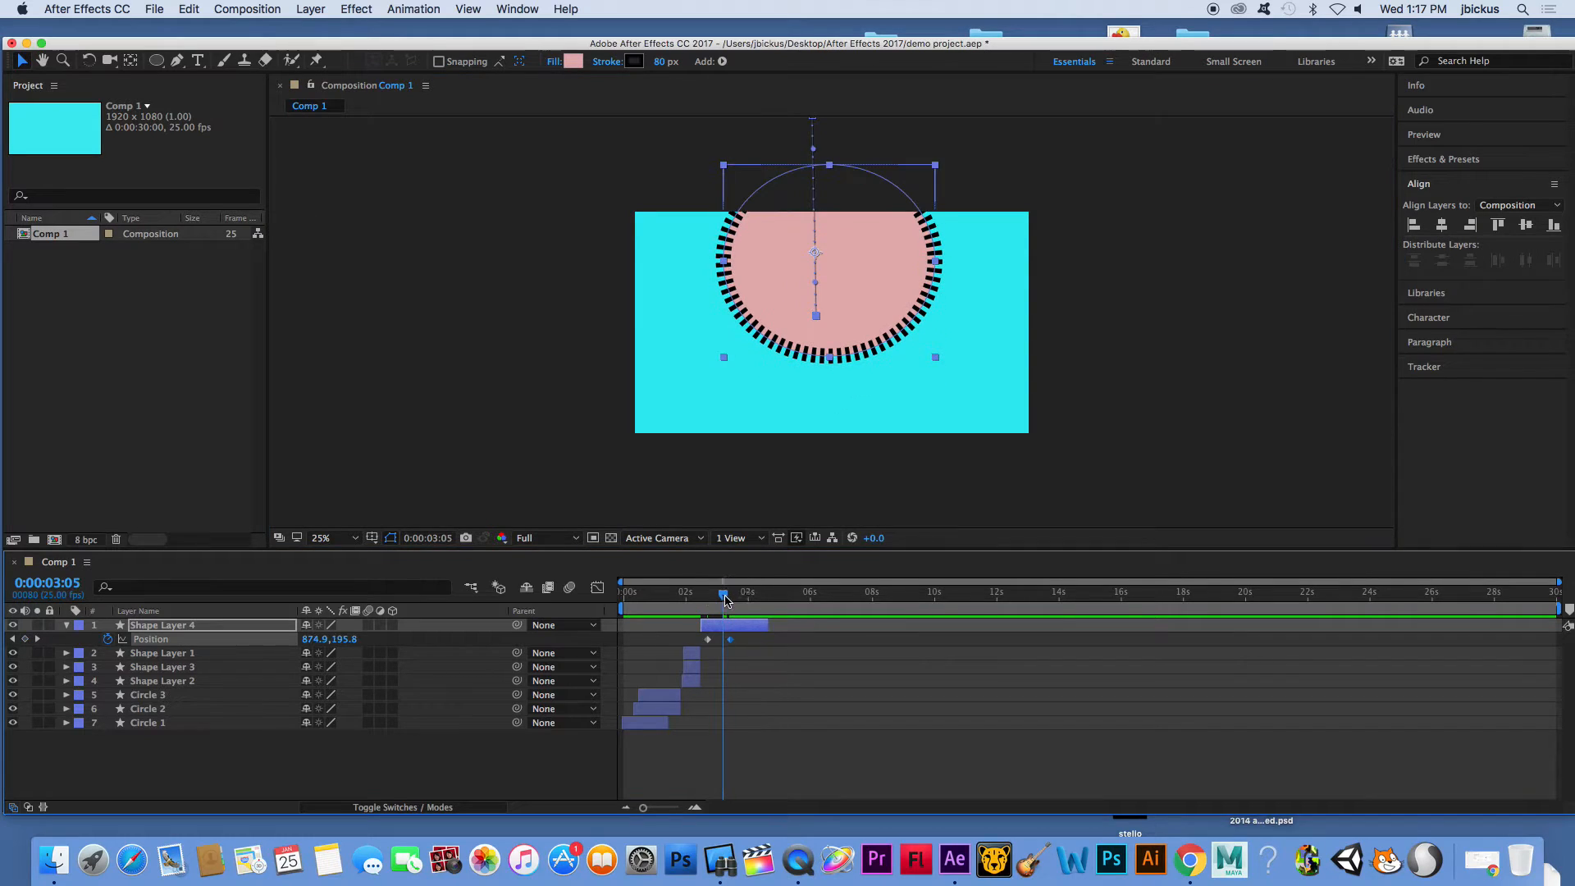
pyautogui.moveTo(874, 279); pyautogui.dragTo(880, 376)
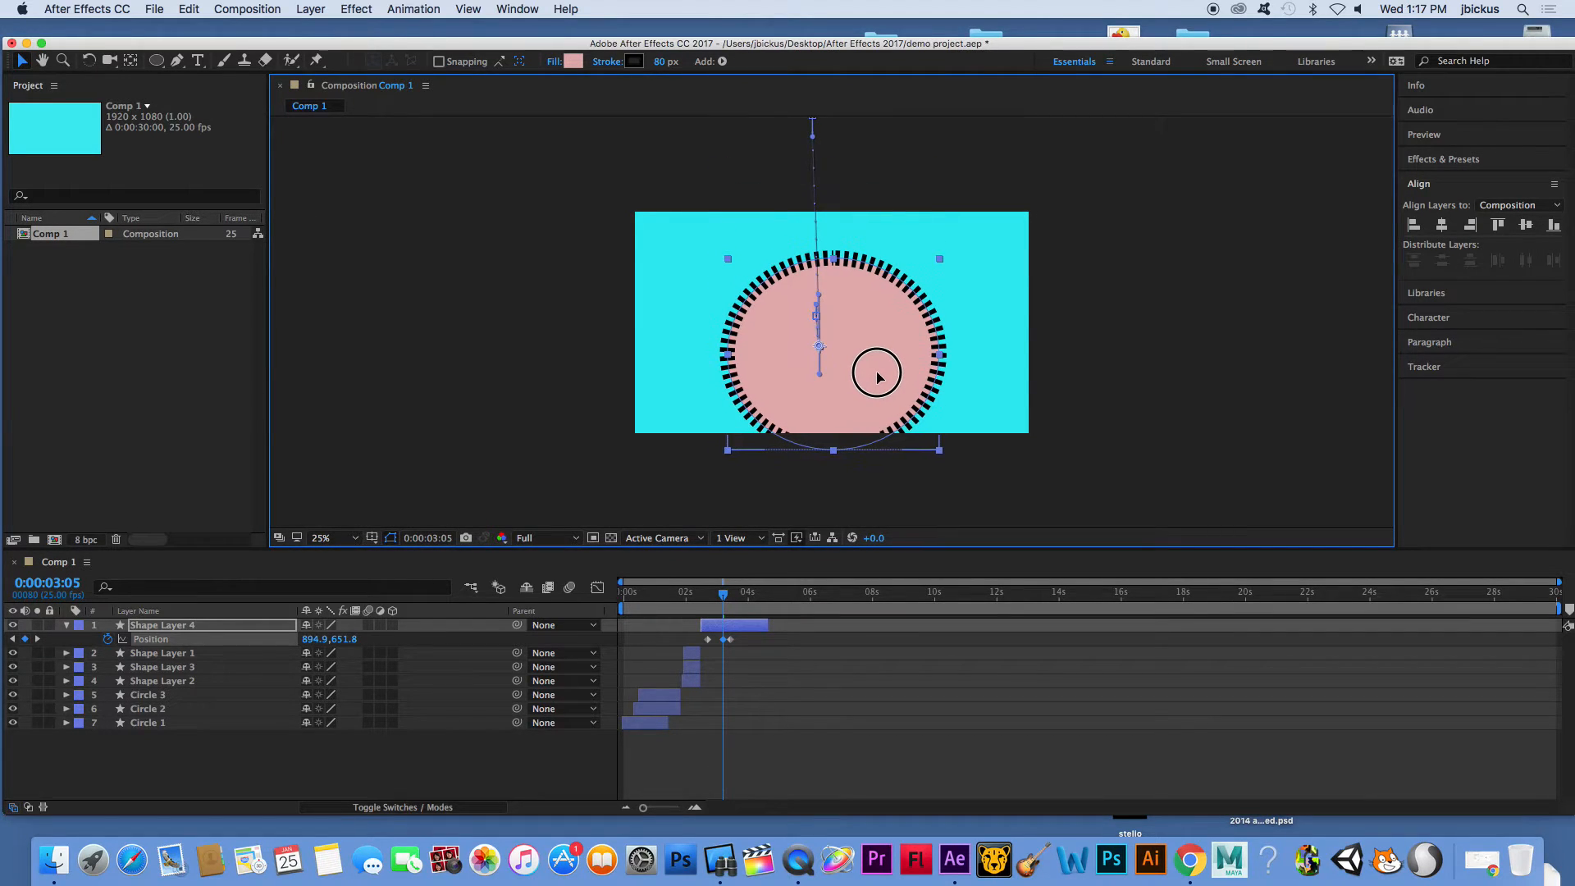
# Preview the circle dropping in and bouncing, starting from 0:00:01:05
pyautogui.click(661, 603)
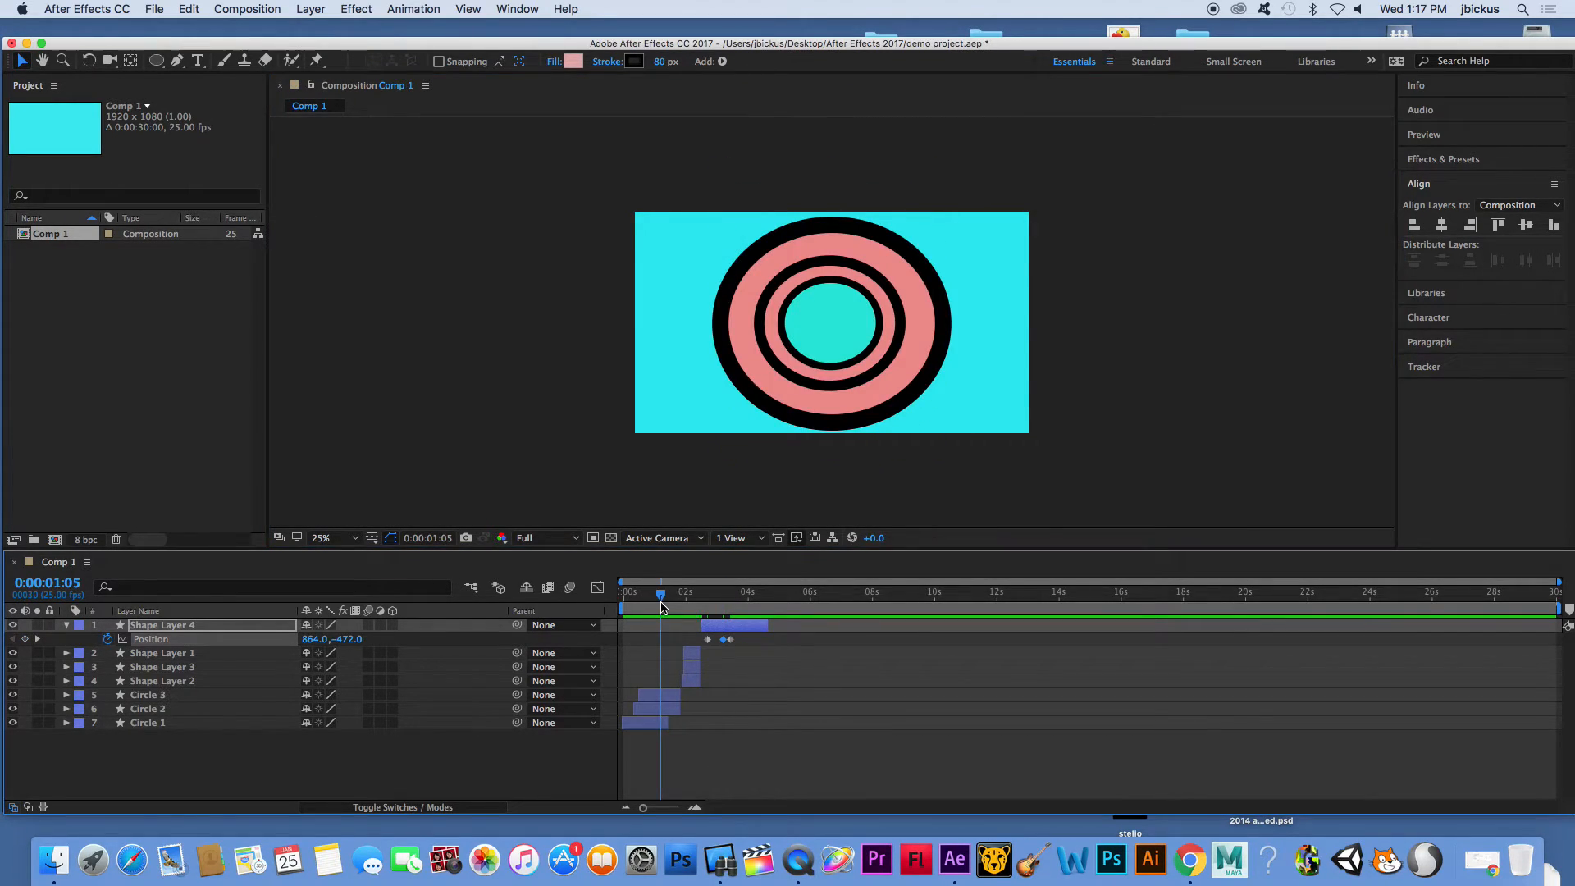
pyautogui.press('space')
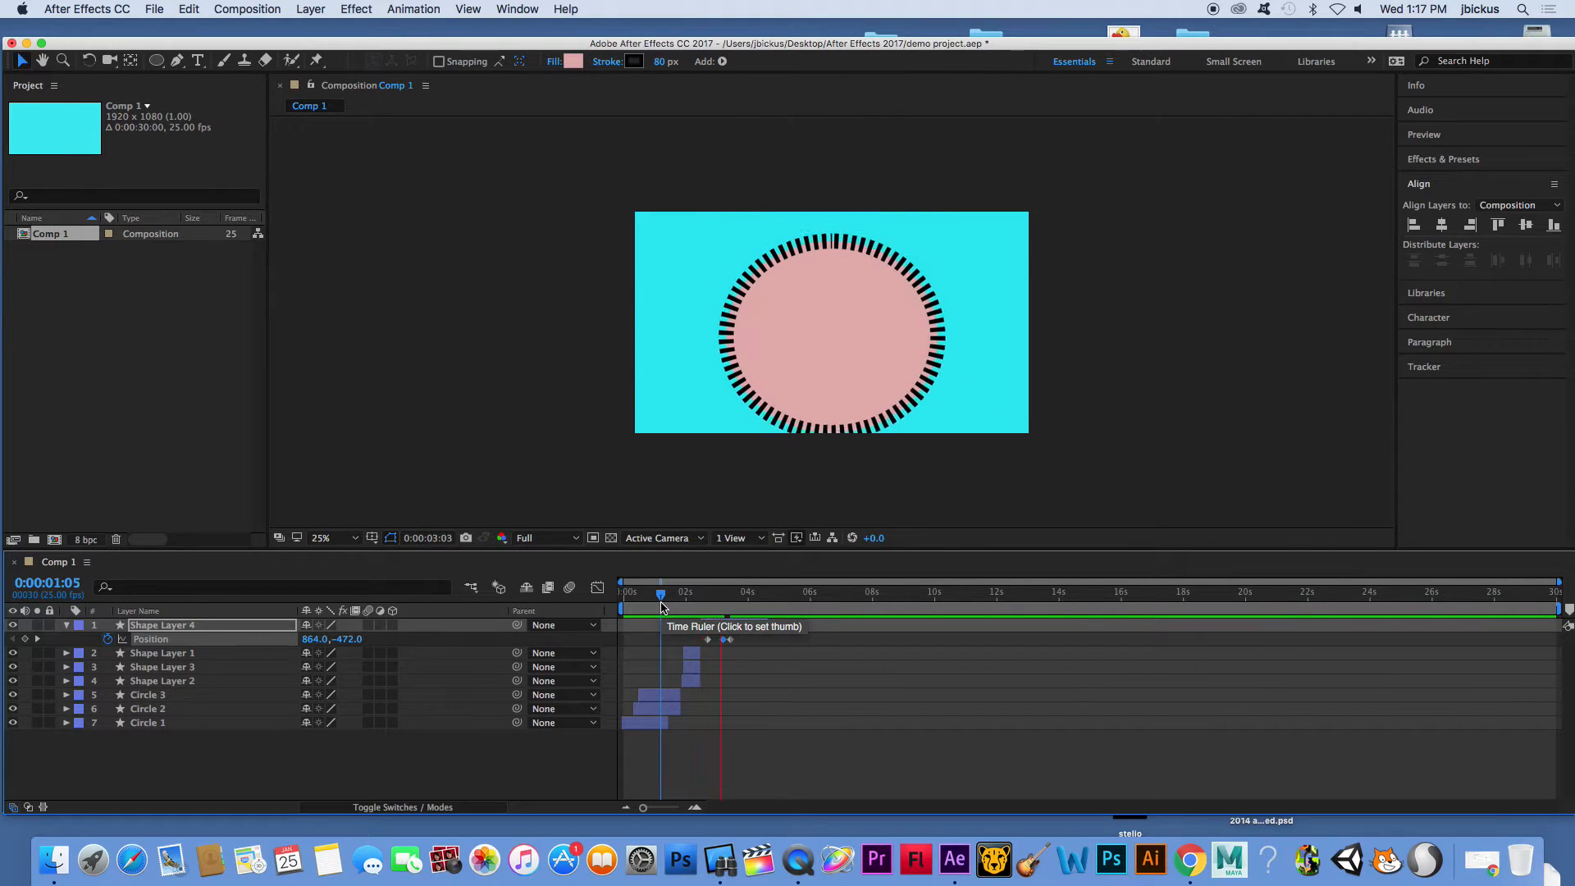
pyautogui.press('space')
# Move the first Position keyframe to Shape Layer 4's start, preview the drop, and trim the layer to end just before 4 seconds
pyautogui.click(706, 641)
pyautogui.moveTo(708, 642); pyautogui.dragTo(703, 643)
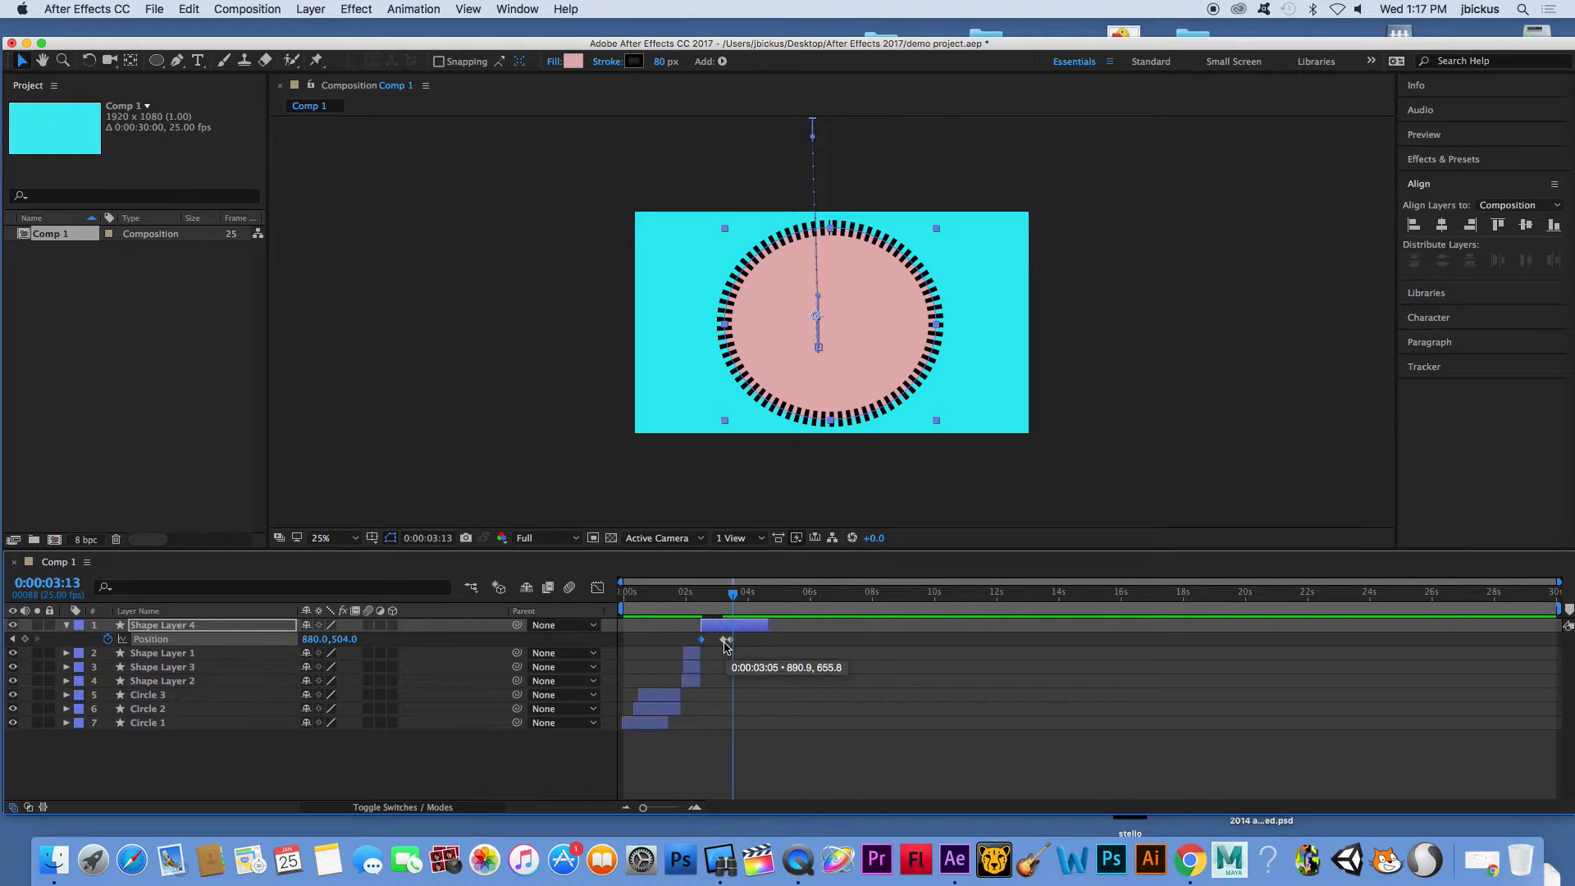
pyautogui.moveTo(733, 593); pyautogui.dragTo(673, 594)
pyautogui.press('space')
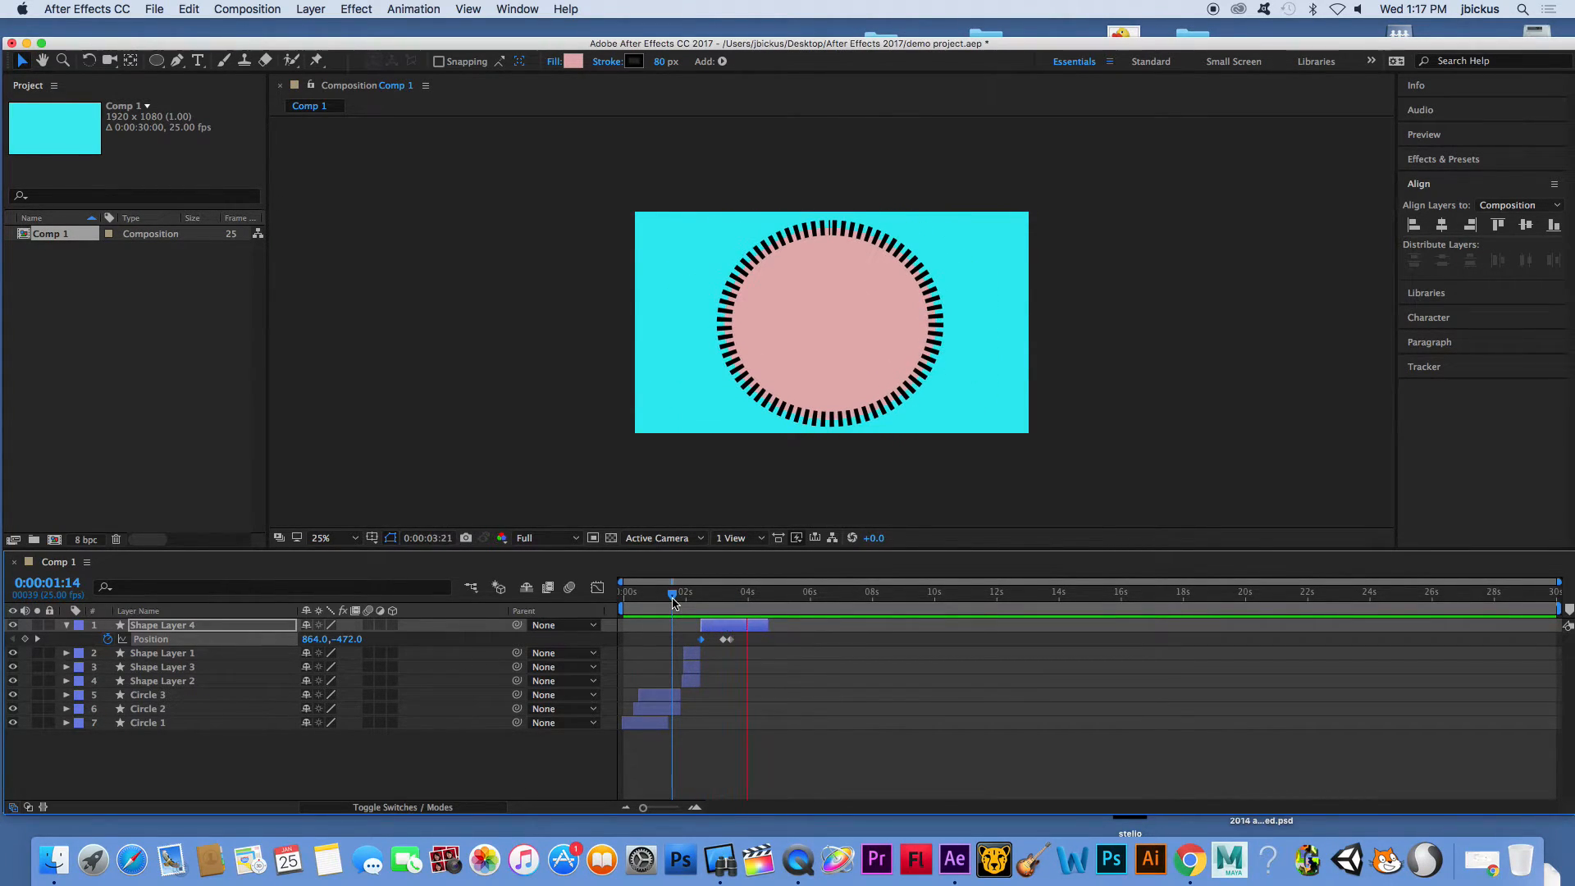
pyautogui.click(747, 628)
pyautogui.moveTo(747, 628); pyautogui.dragTo(741, 633)
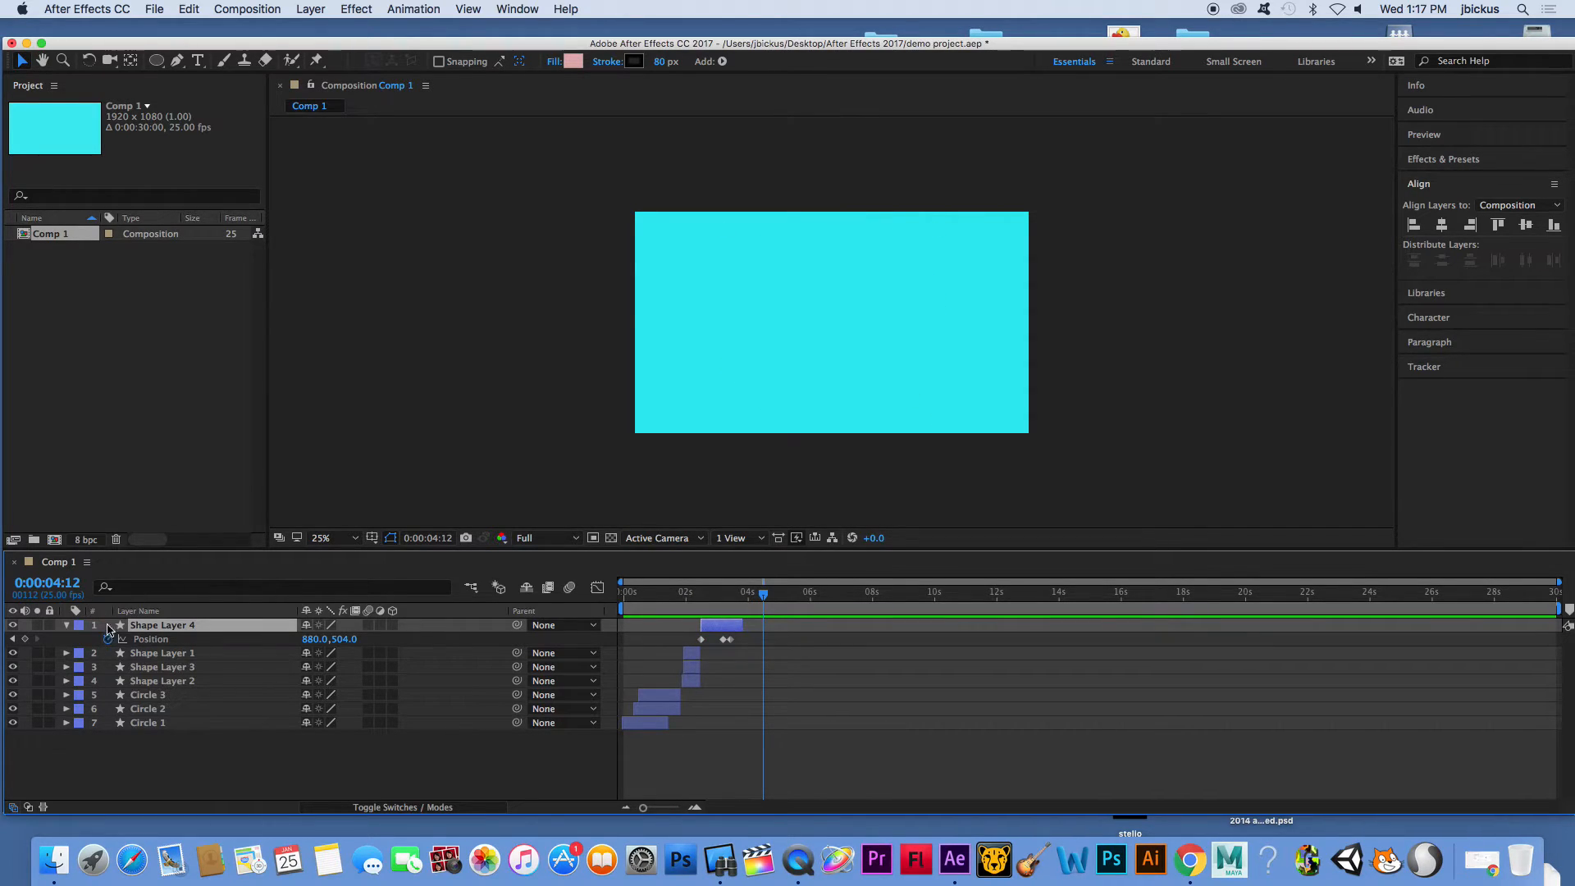
# Examine the keyframed Dash and Offset properties of the ellipse stroke on Shape Layer 4
pyautogui.click(67, 626)
pyautogui.click(66, 626)
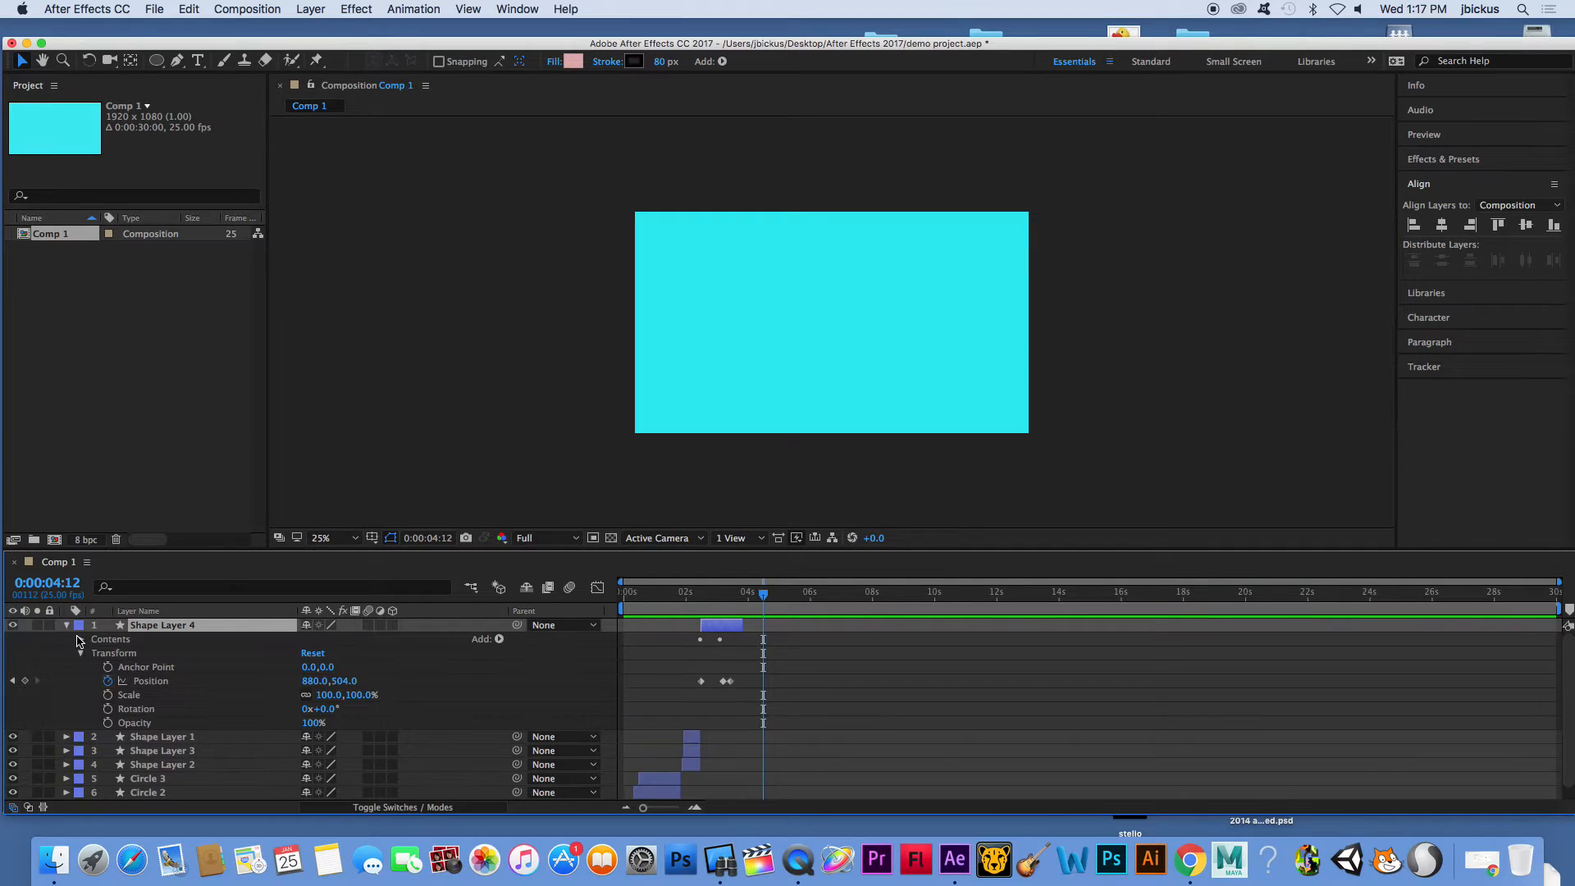
pyautogui.click(78, 640)
pyautogui.click(95, 653)
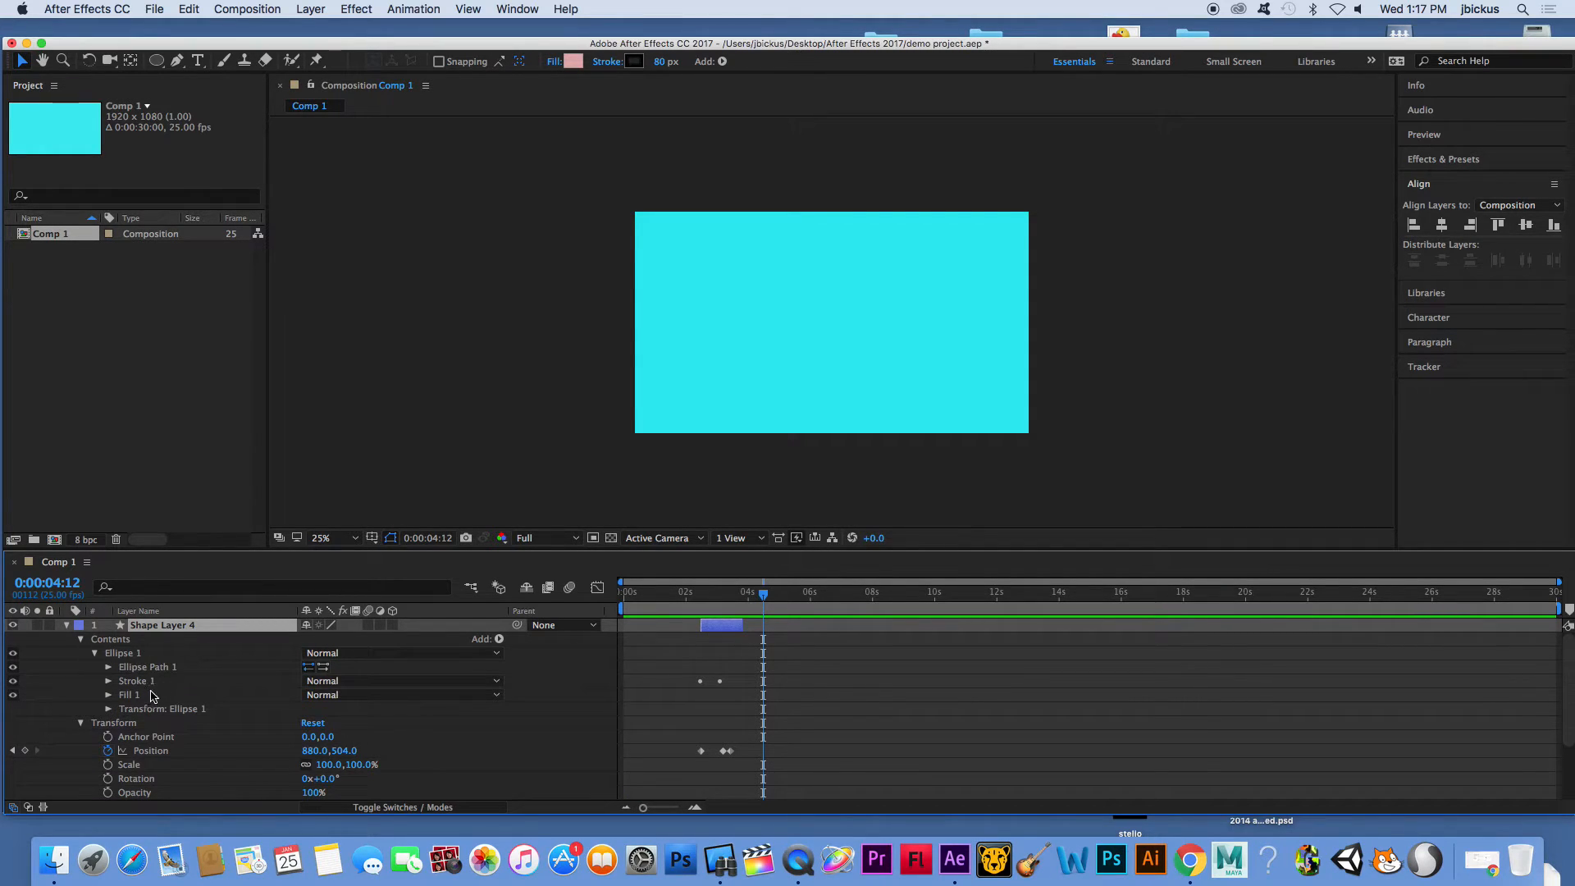
pyautogui.click(109, 681)
pyautogui.scroll(-3, 219, 739)
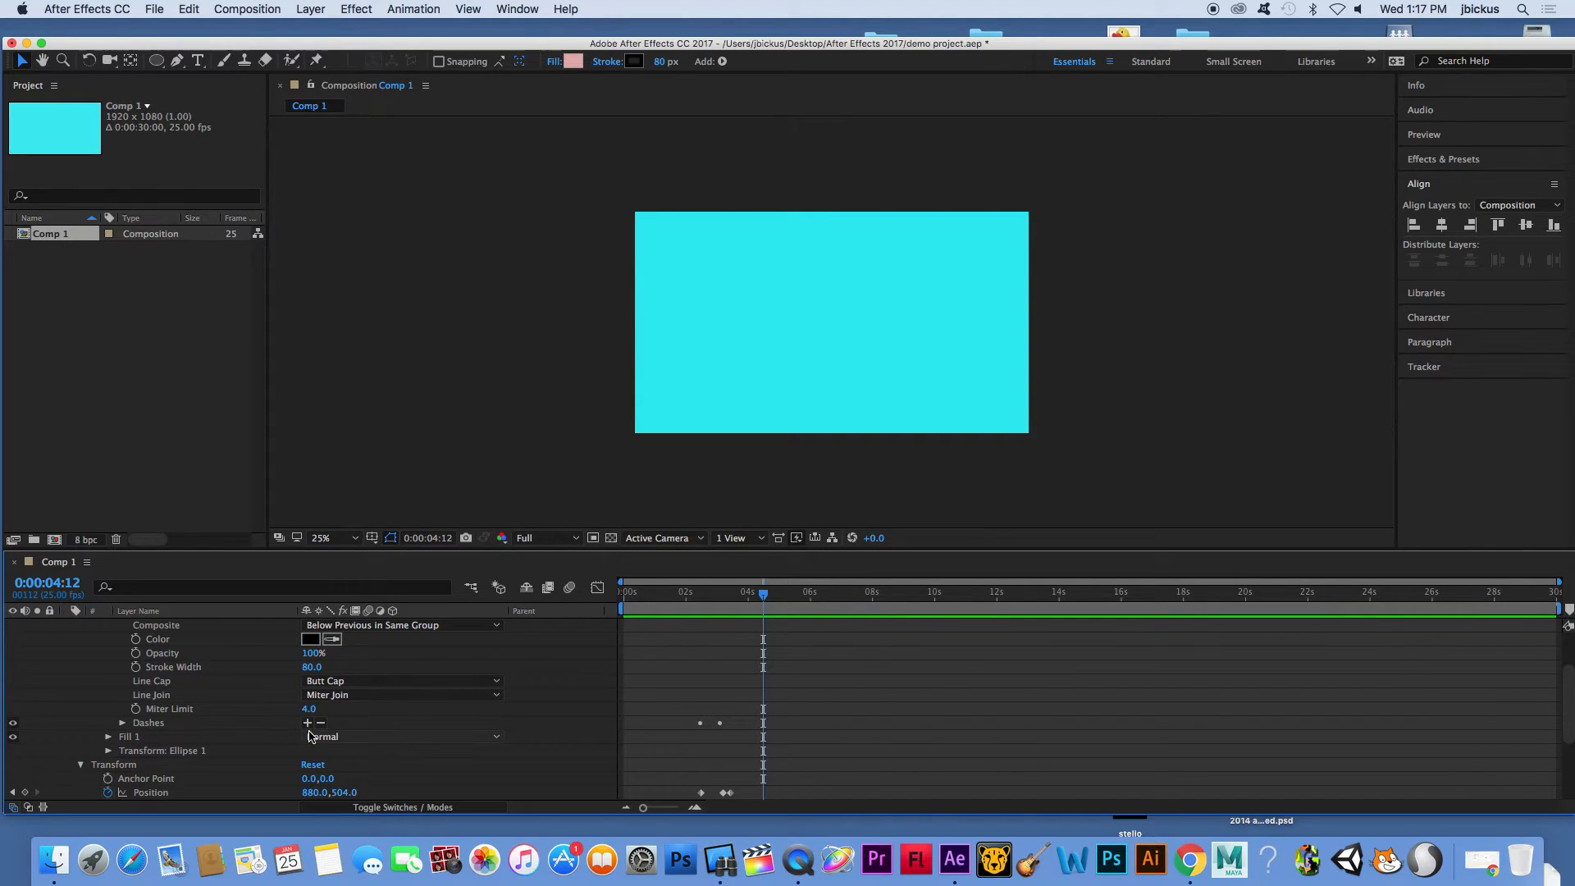
pyautogui.click(123, 723)
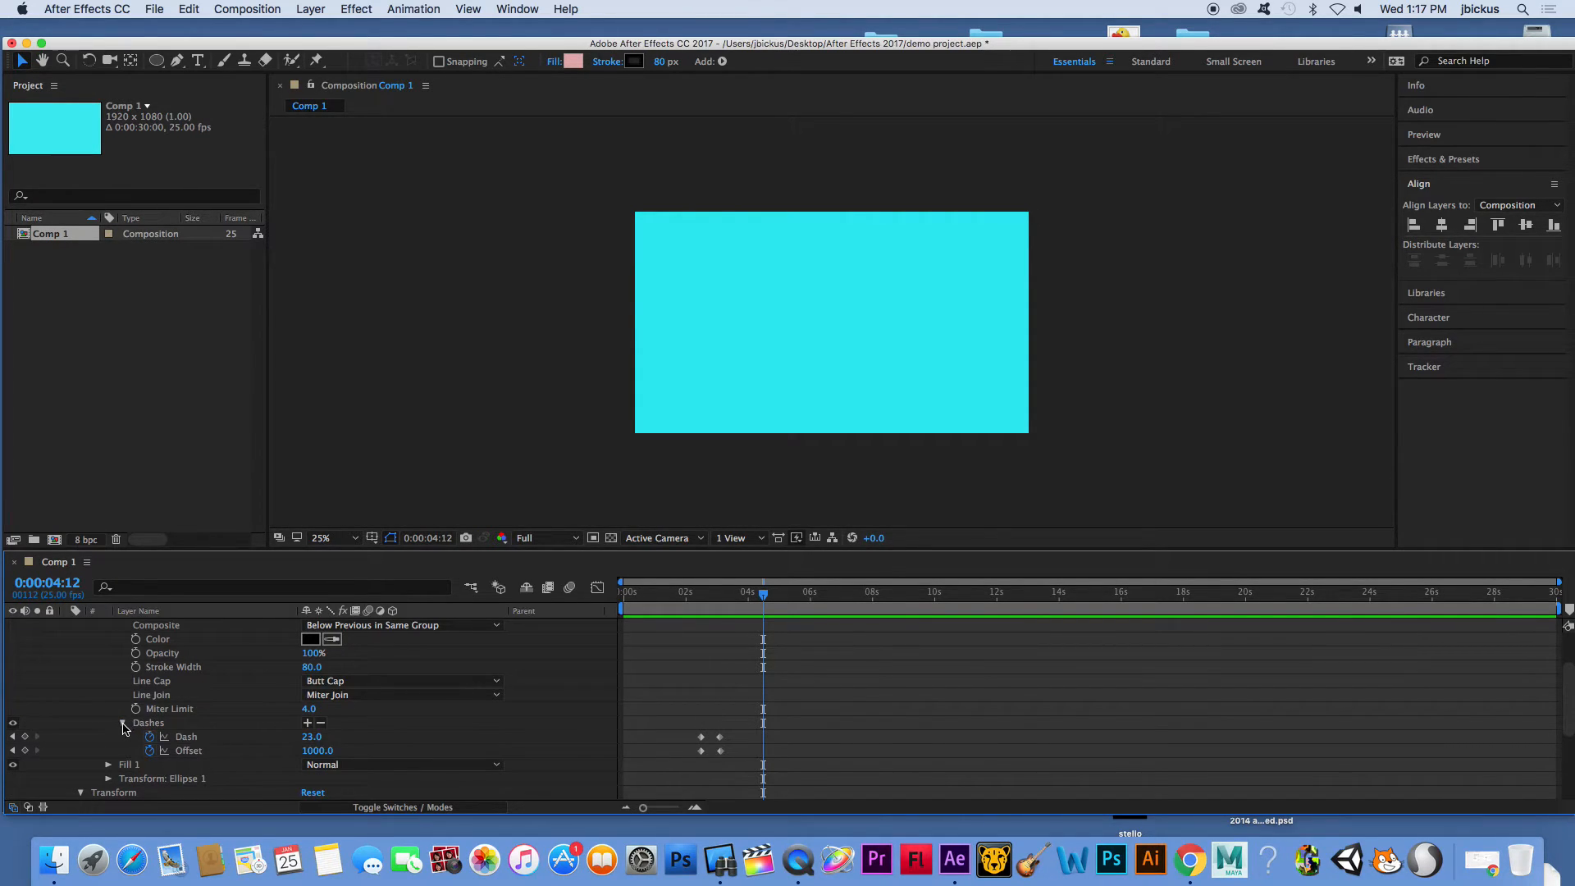
pyautogui.click(122, 723)
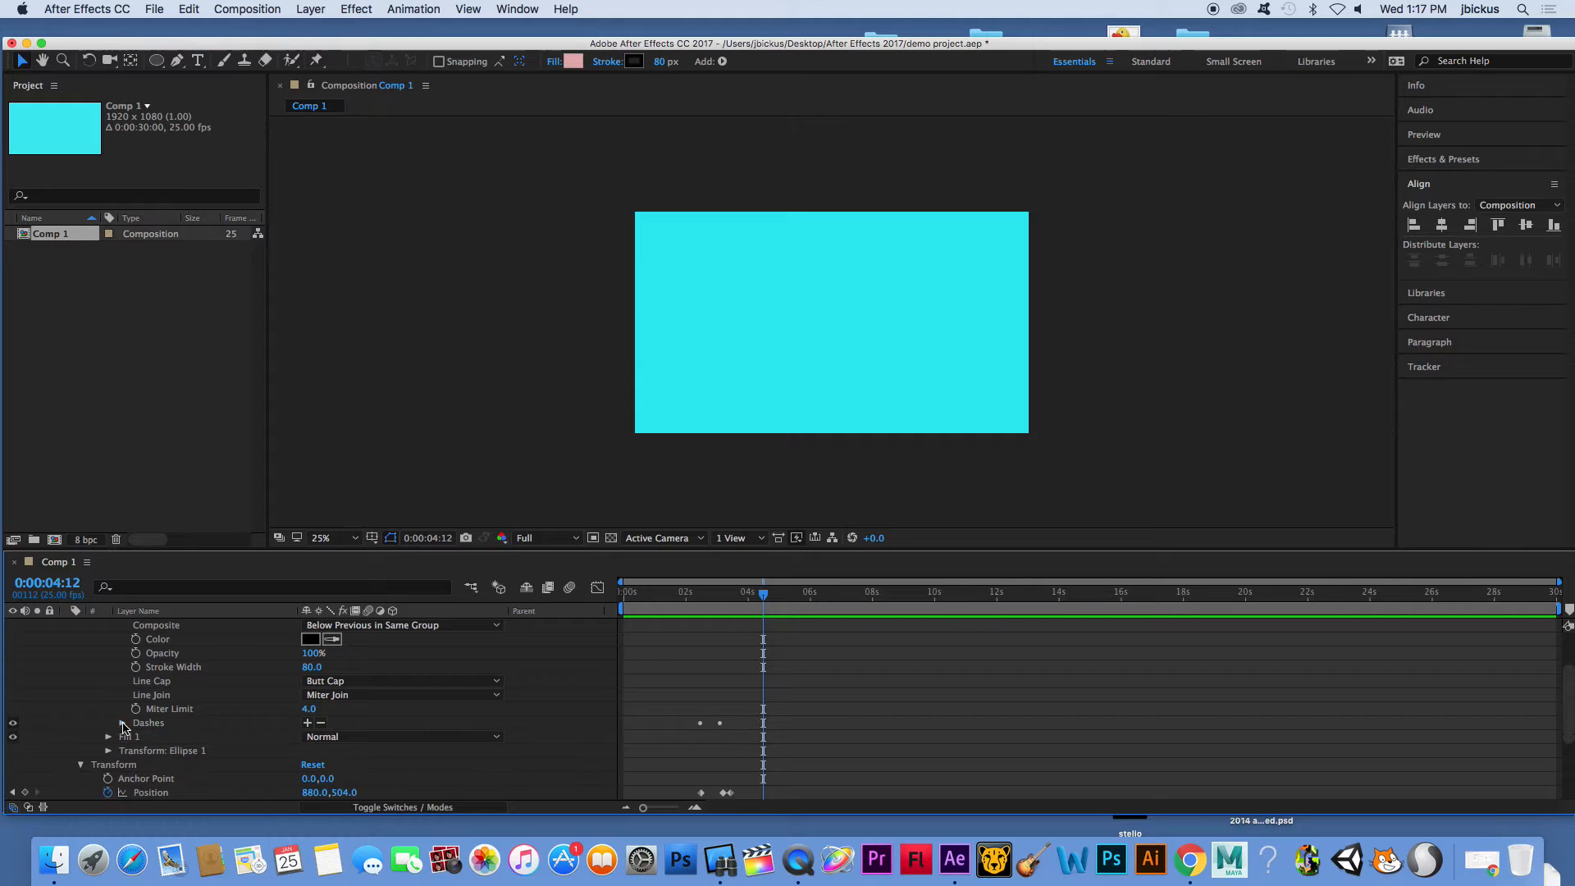
pyautogui.scroll(3, 142, 665)
pyautogui.click(67, 625)
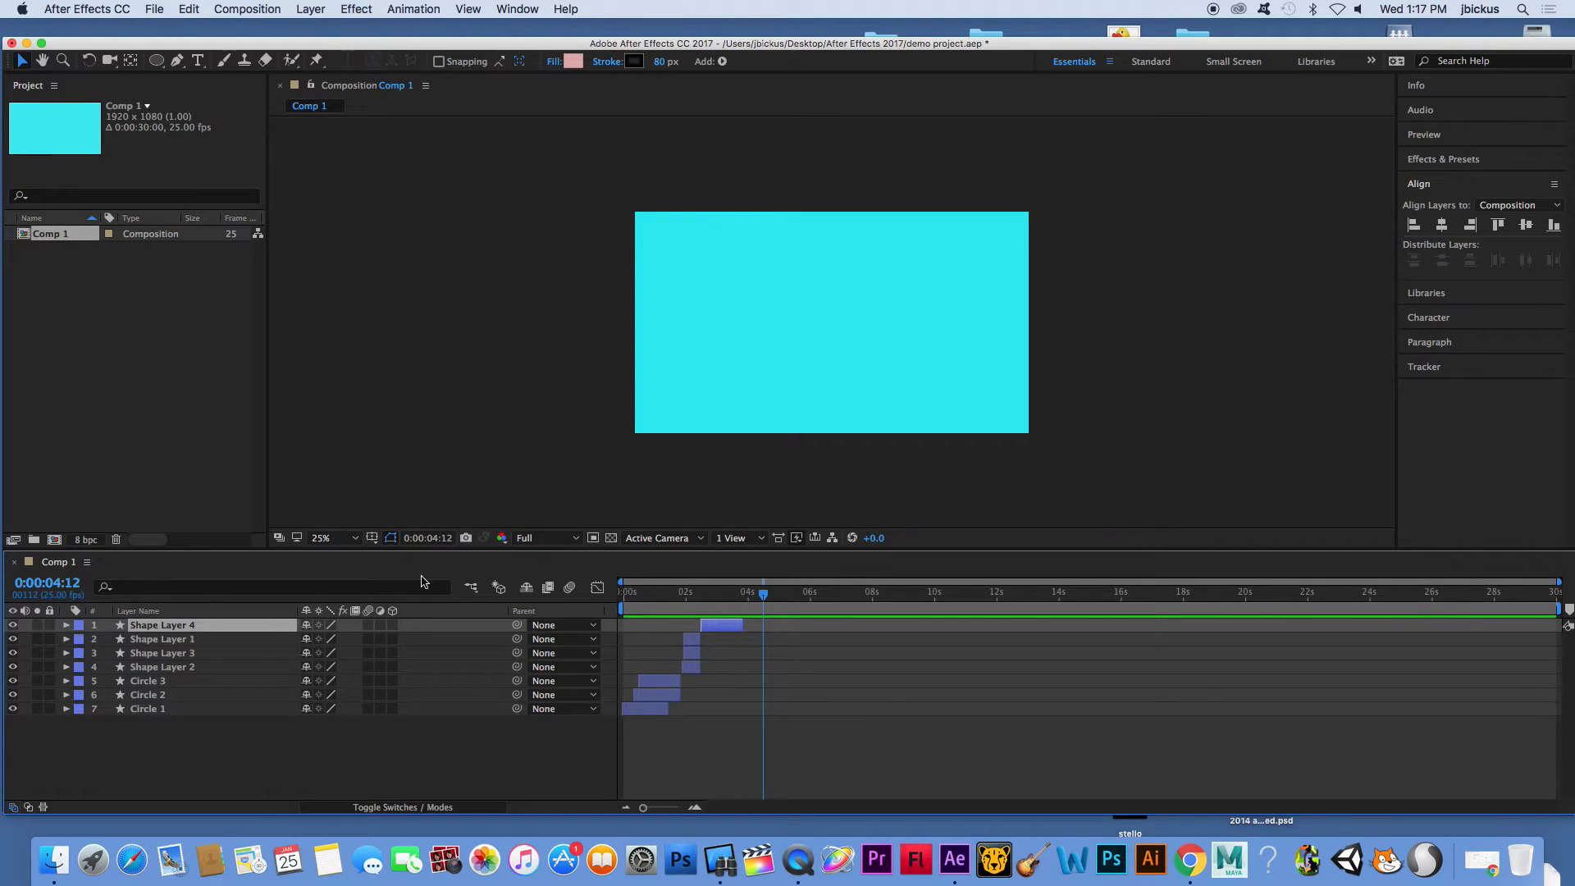
# At 0:00:02:19, draw a smaller circle near the frame's centre on a new shape layer with the Ellipse tool
pyautogui.moveTo(762, 592)
pyautogui.mouseDown()
pyautogui.moveTo(707, 595)
pyautogui.moveTo(754, 608)
pyautogui.mouseUp()
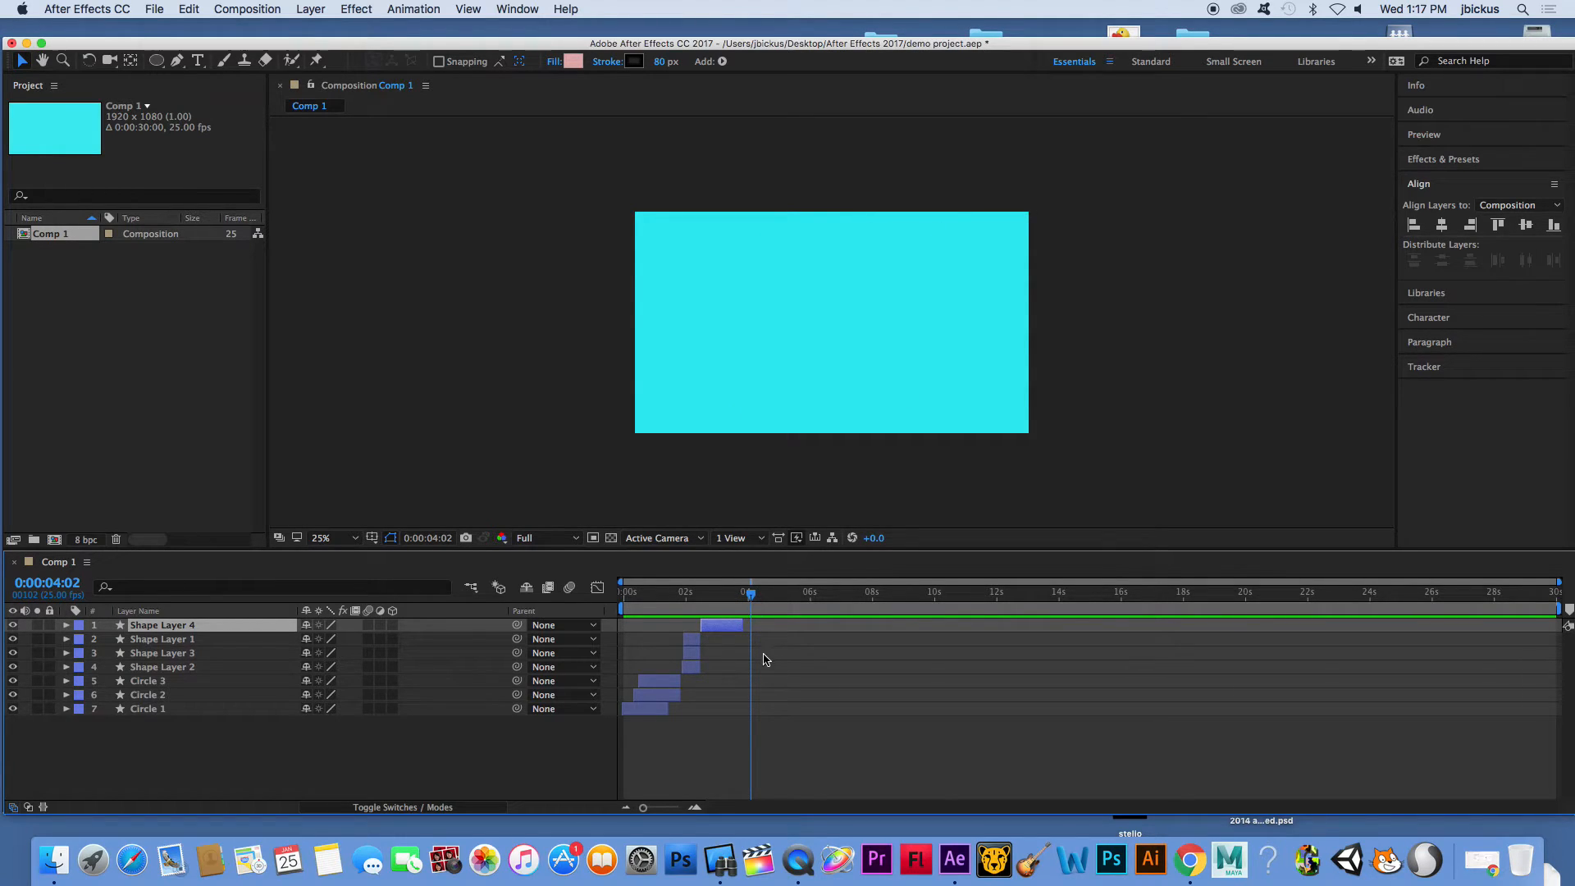
pyautogui.moveTo(156, 61); pyautogui.dragTo(203, 104)
pyautogui.click(710, 592)
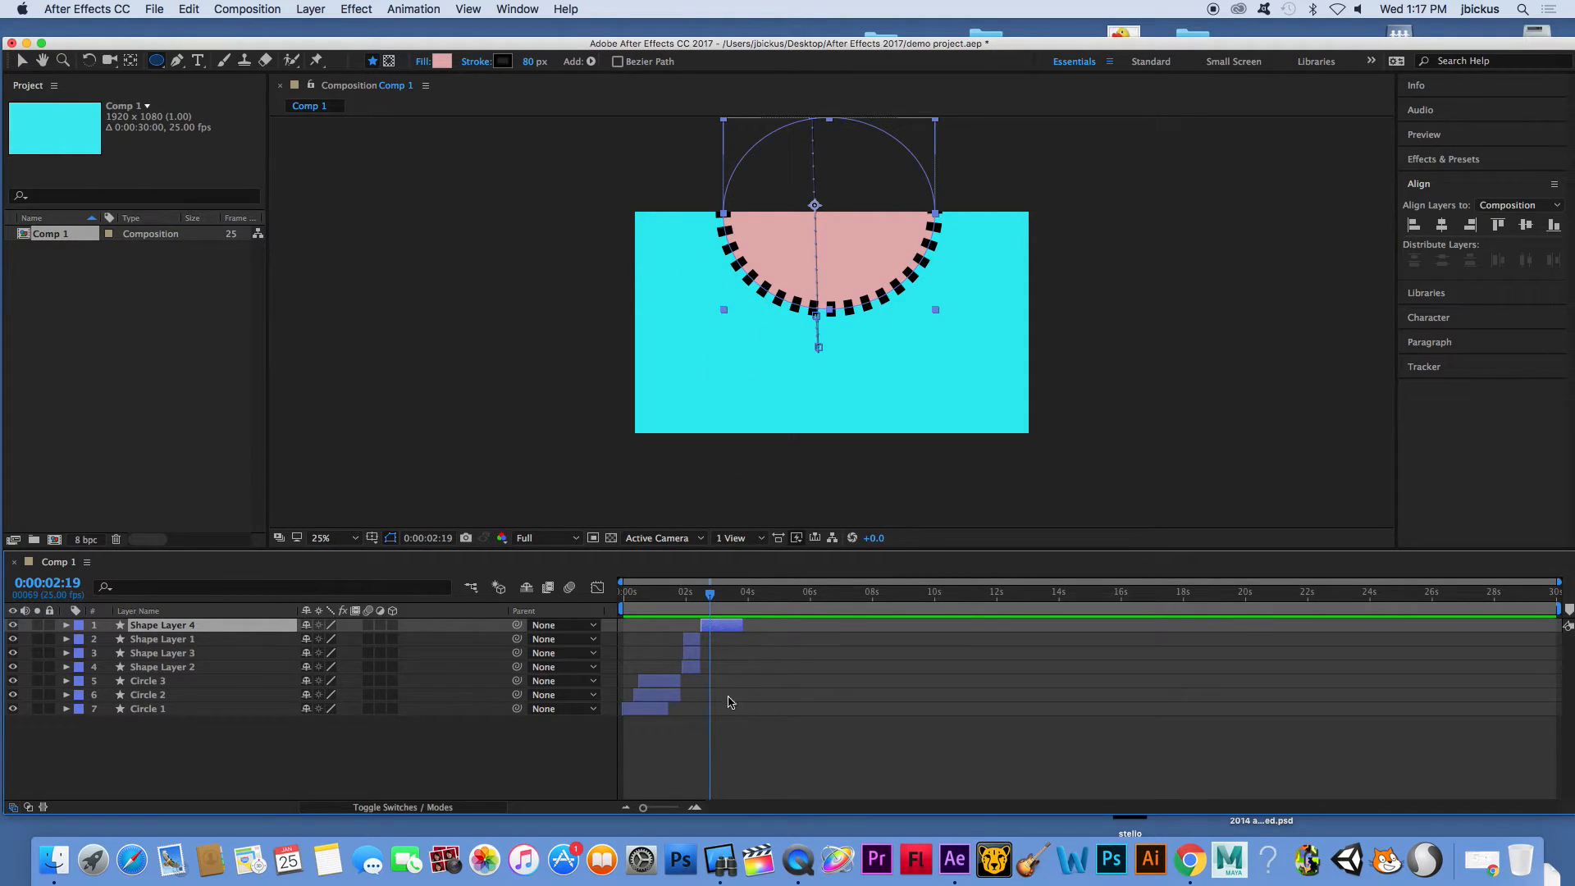
pyautogui.click(721, 744)
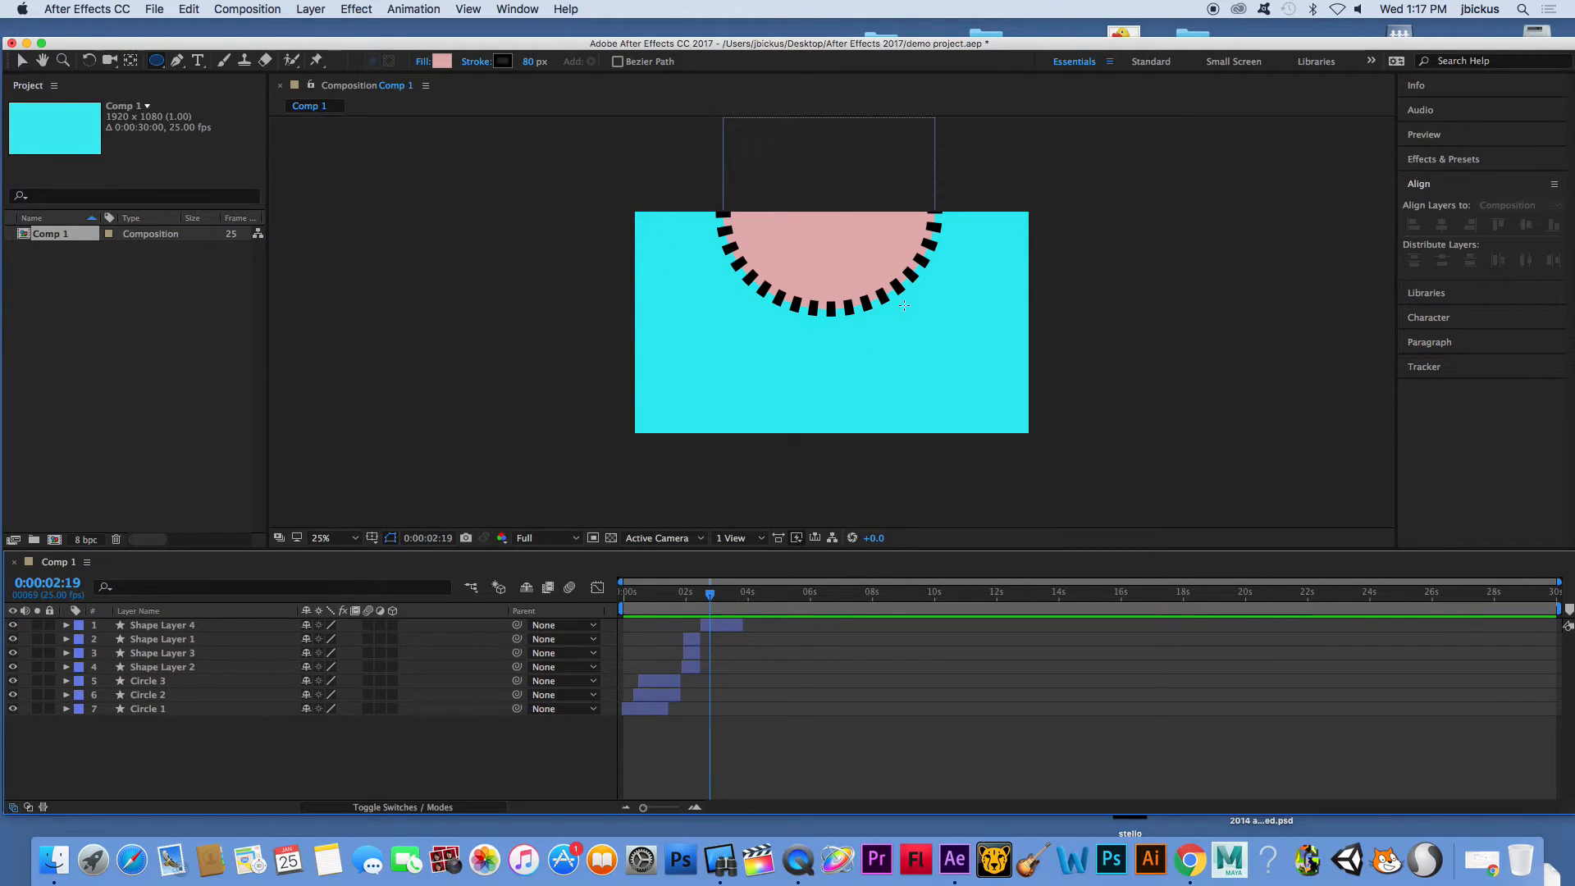
pyautogui.moveTo(777, 255); pyautogui.dragTo(902, 381)
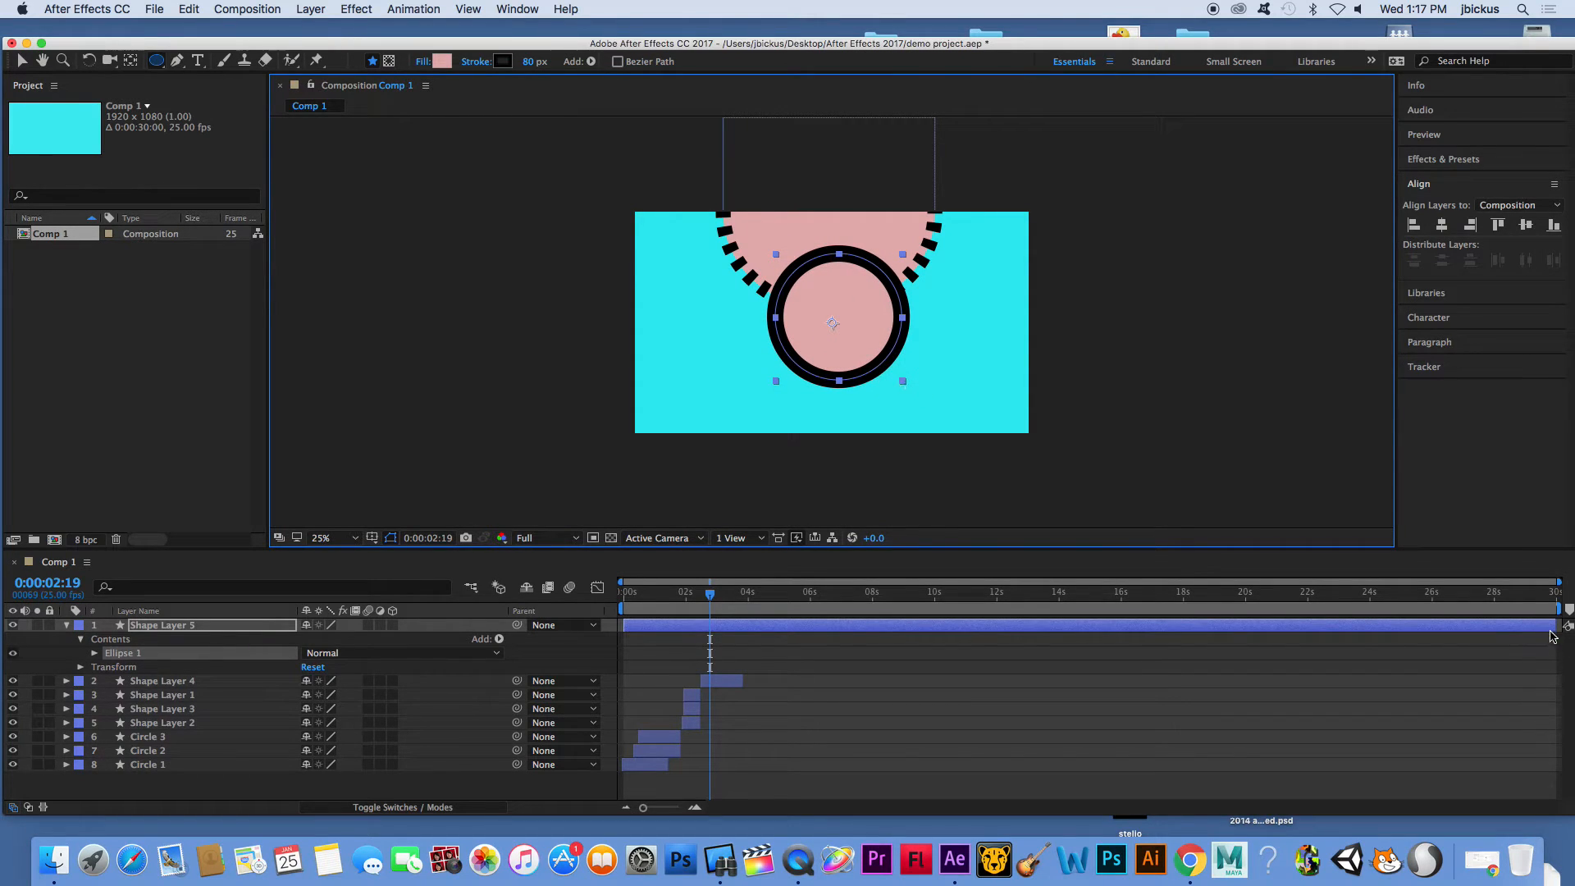
# Trim Shape Layer 5 to run from 0:00:03:12 to just before 6 seconds, and centre its circle in the composition both ways
pyautogui.moveTo(1555, 625); pyautogui.dragTo(756, 627)
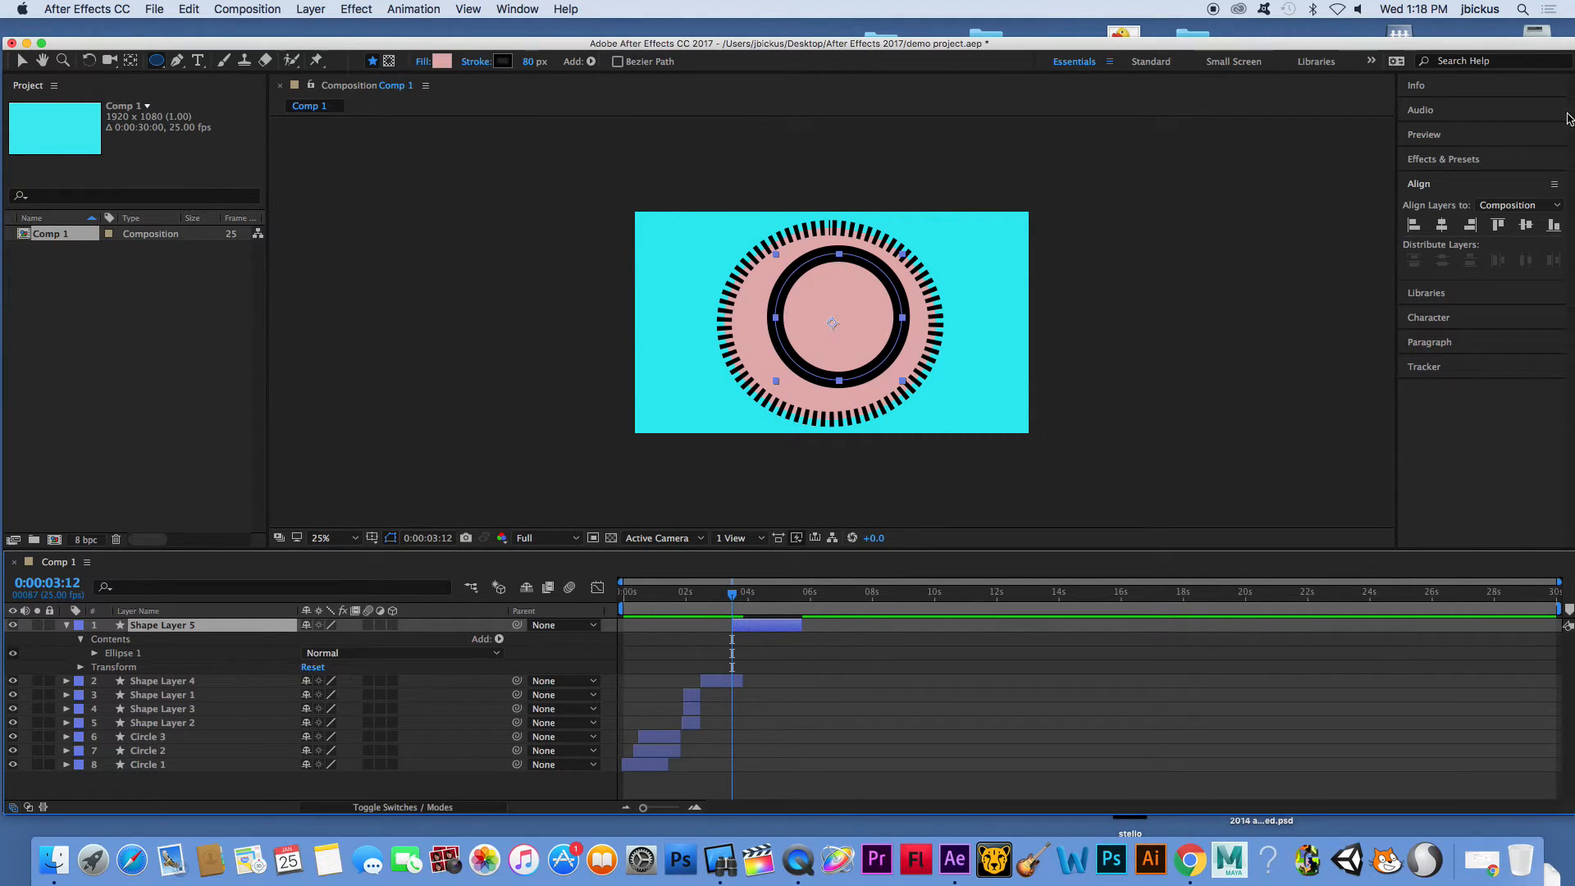
pyautogui.click(1446, 230)
pyautogui.click(1526, 230)
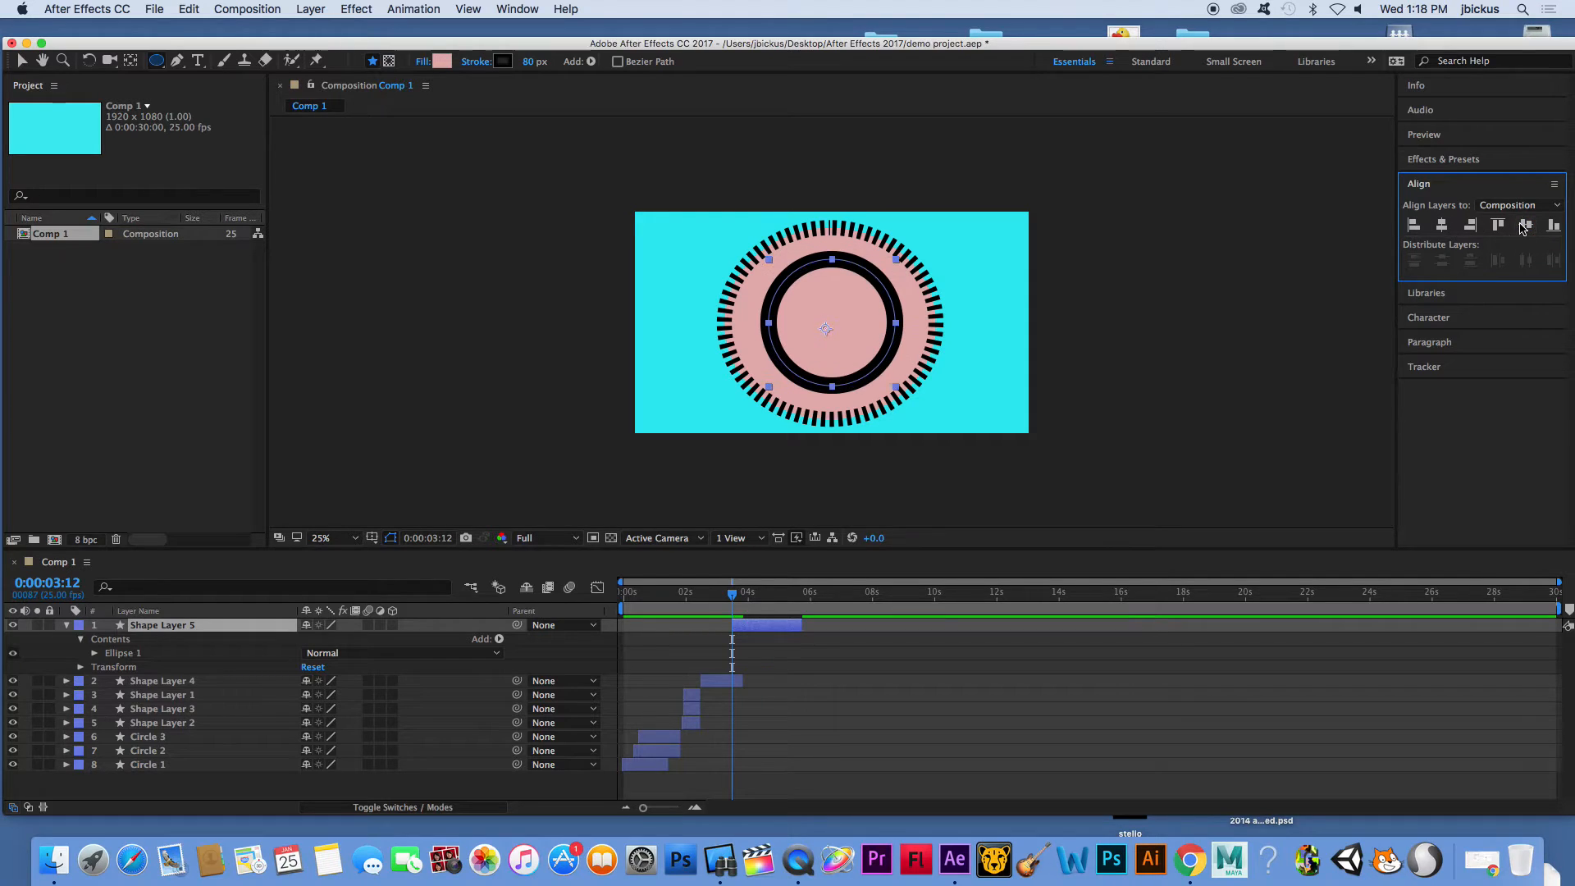
# Give the small circle the turquoise fill 20CCD3 and a white stroke
pyautogui.click(439, 61)
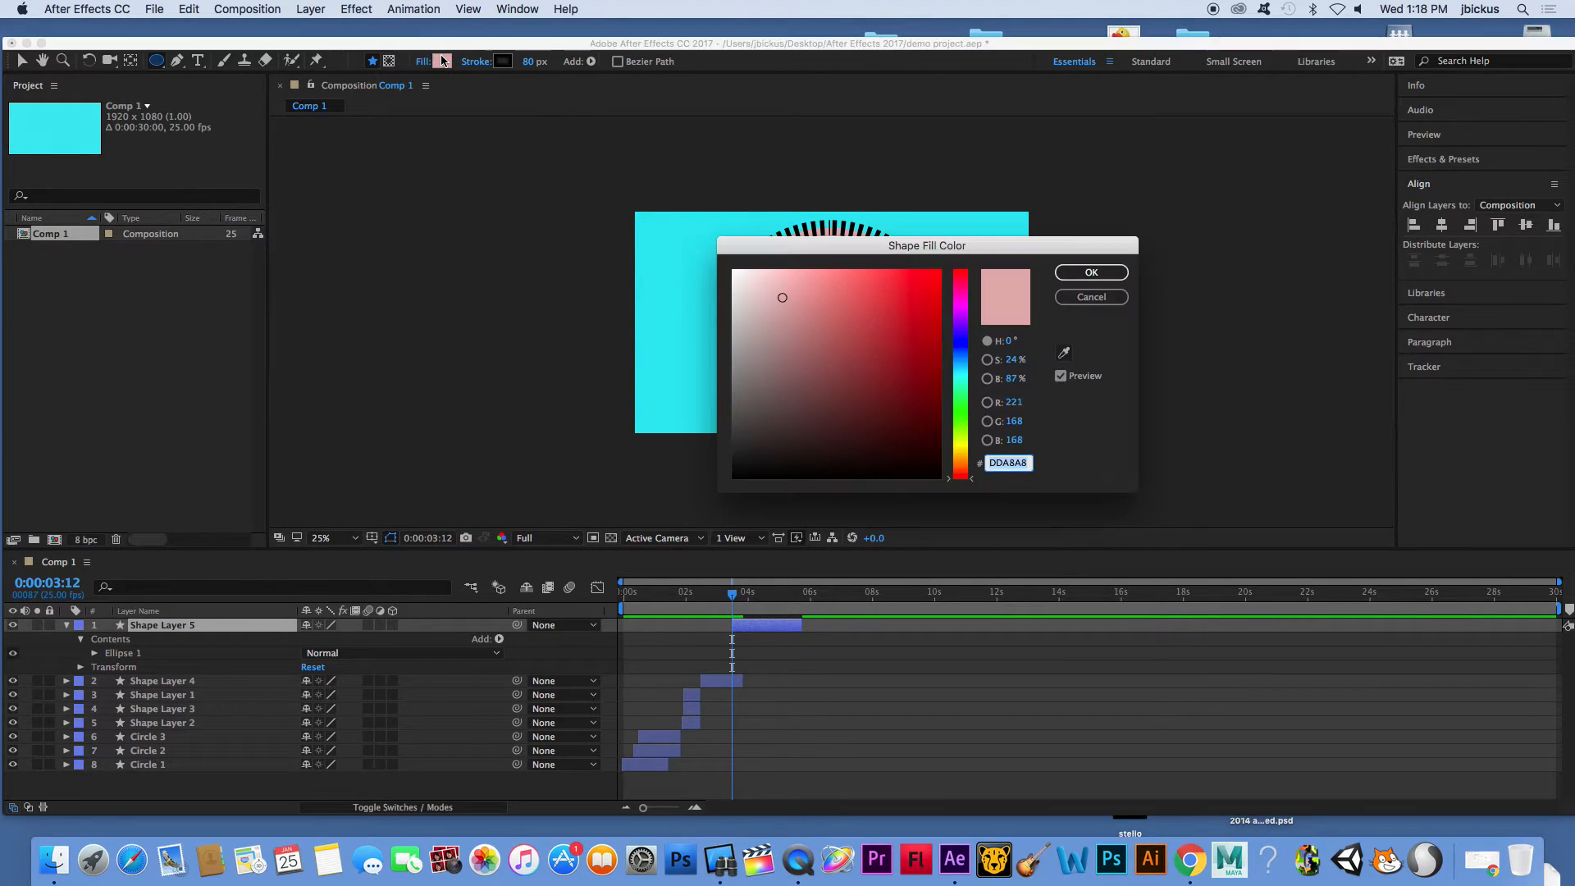
pyautogui.moveTo(956, 357); pyautogui.dragTo(960, 368)
pyautogui.click(909, 305)
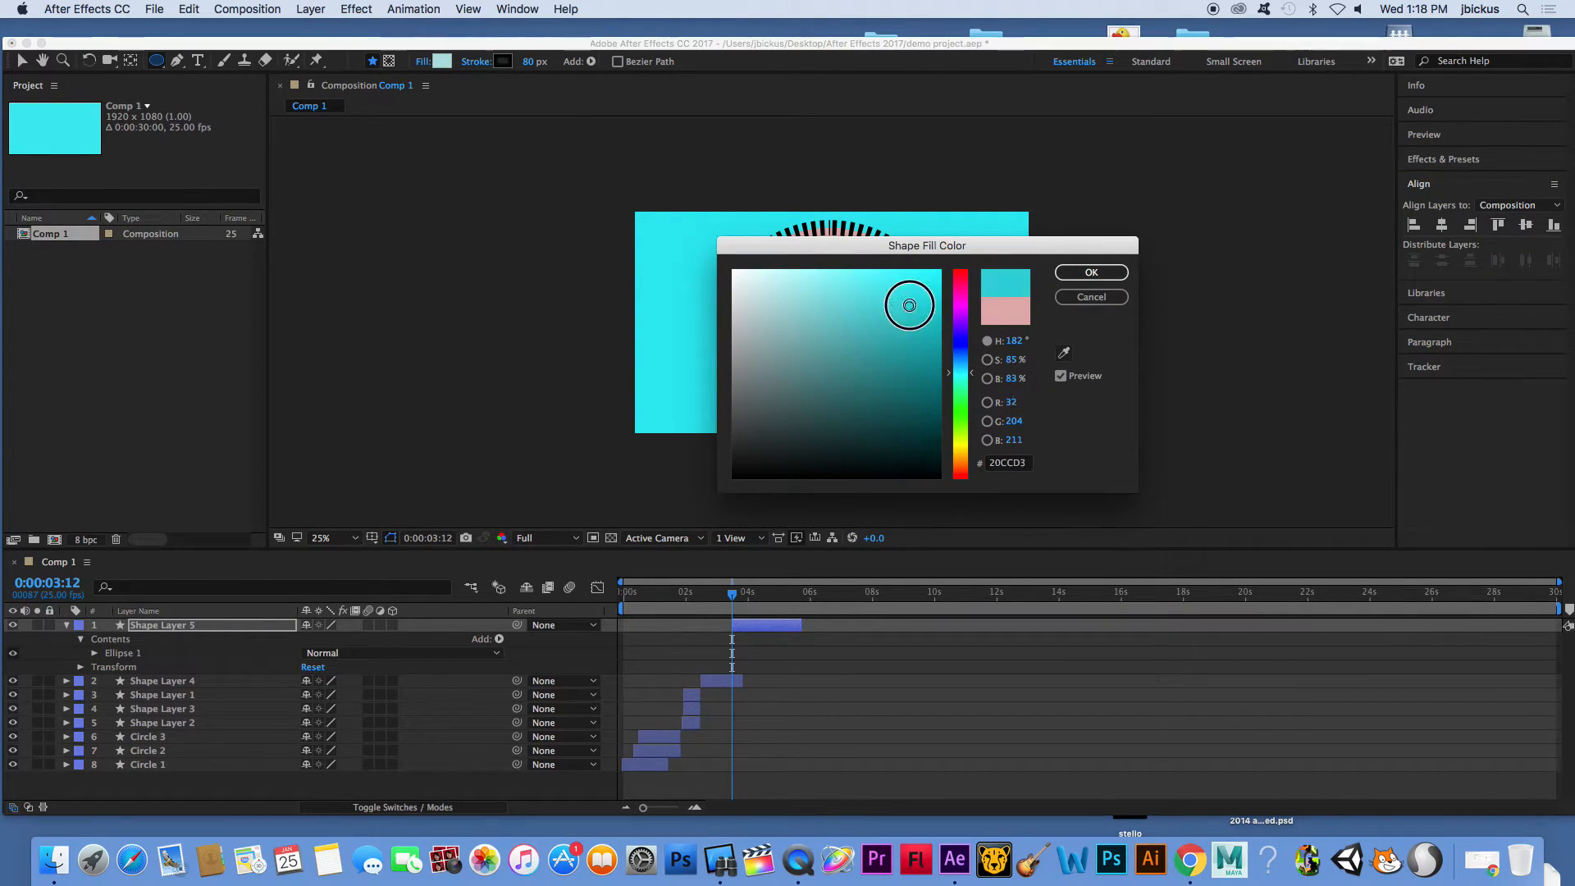
pyautogui.click(1091, 272)
pyautogui.click(501, 61)
pyautogui.click(734, 271)
pyautogui.click(1093, 274)
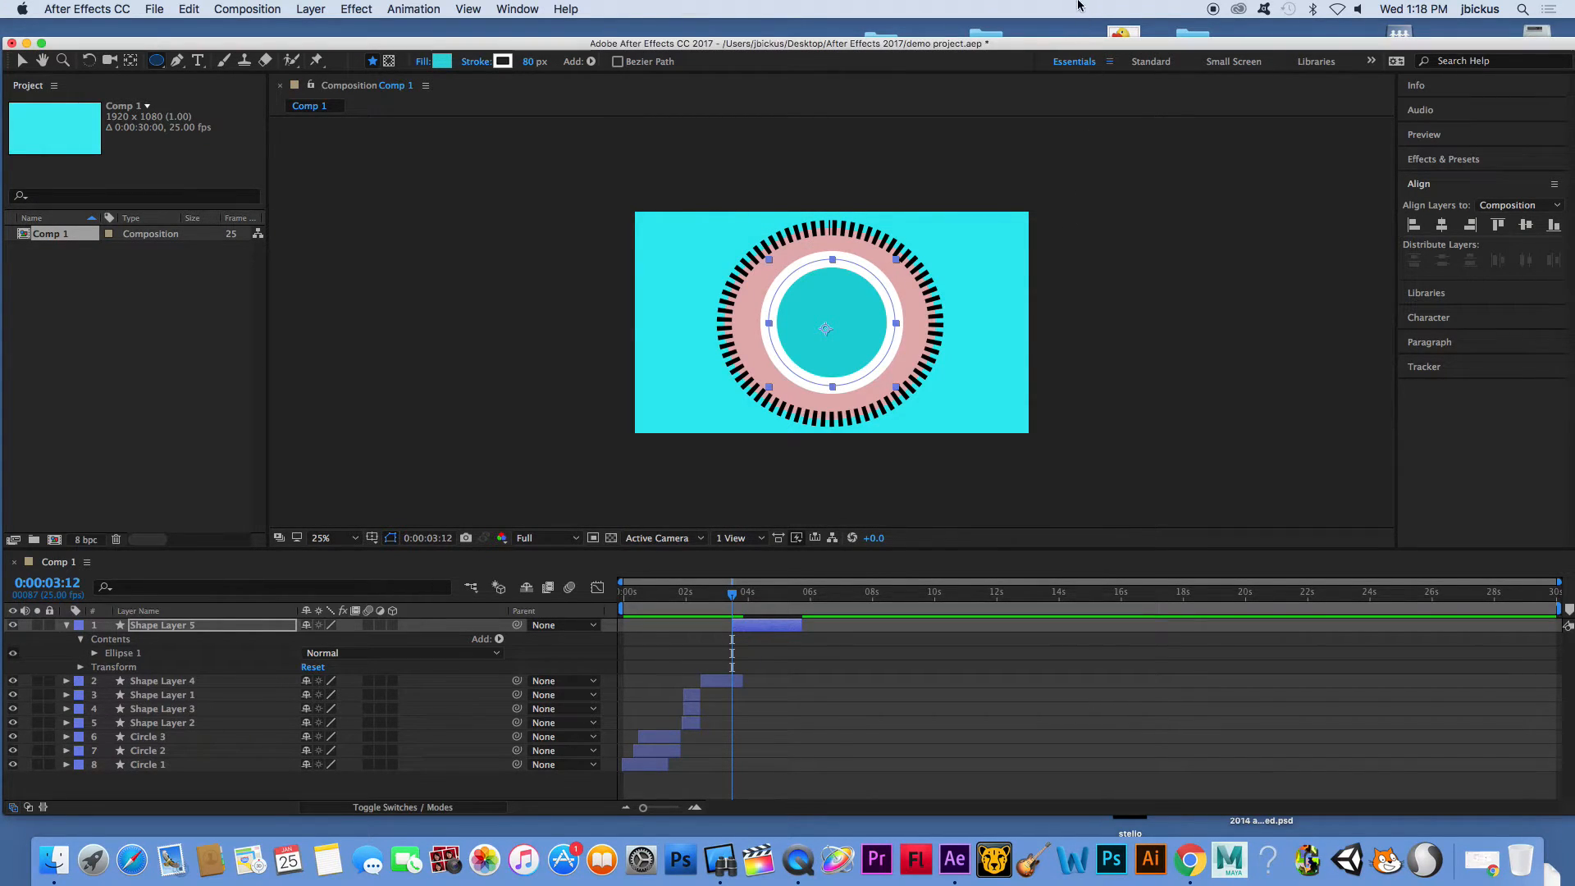
pyautogui.press('v')
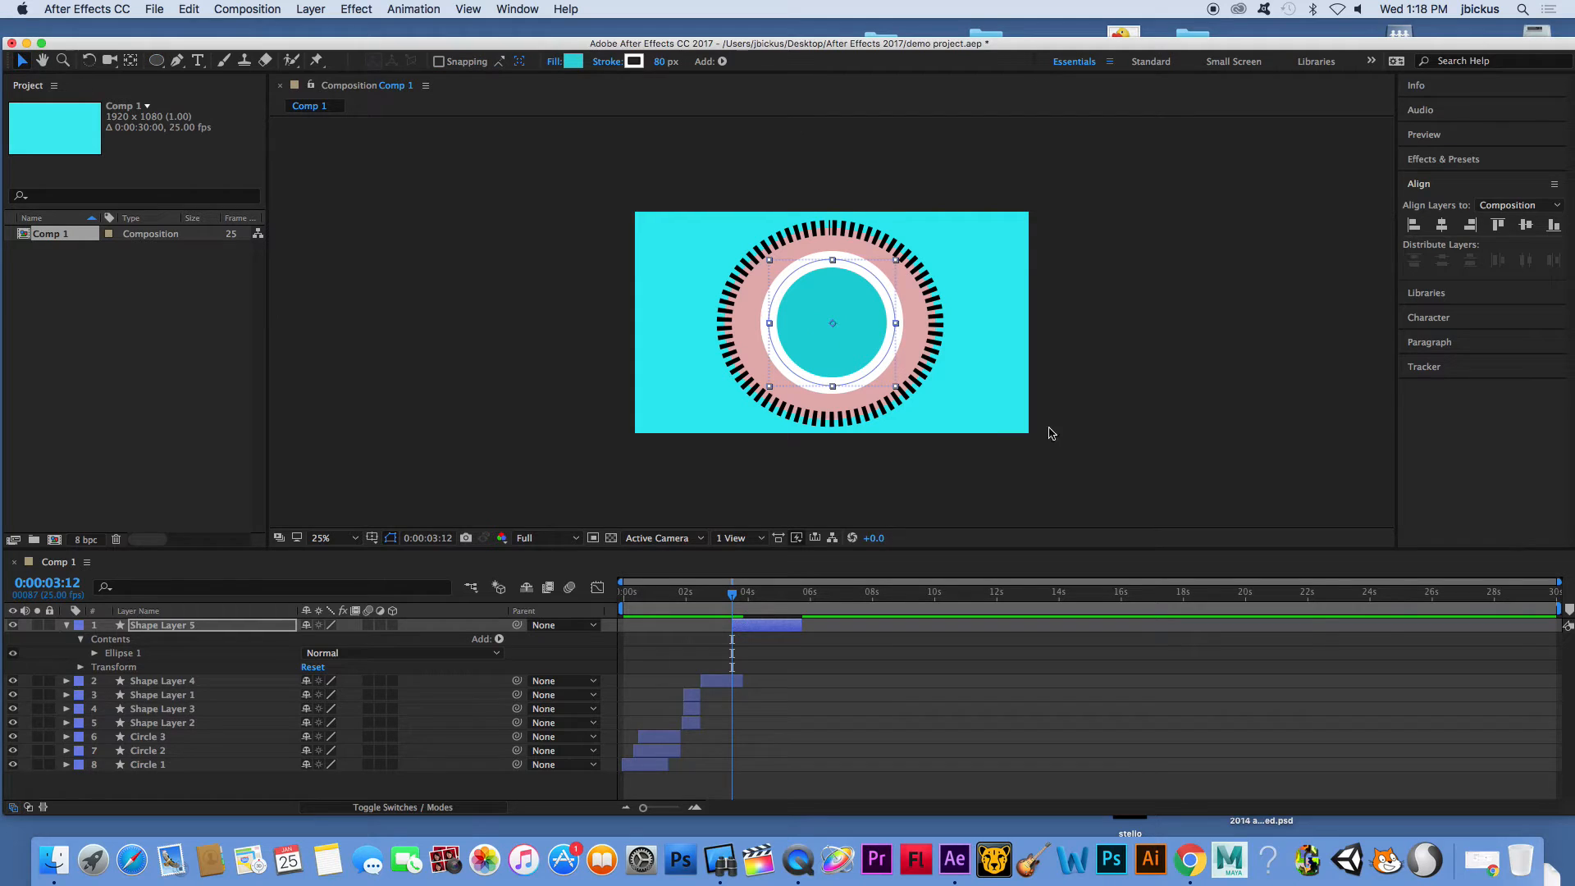
# Add Trim Paths to Shape Layer 5 and try out its trim values, leaving Start at 0% and End at 100%
pyautogui.click(1097, 347)
pyautogui.click(771, 627)
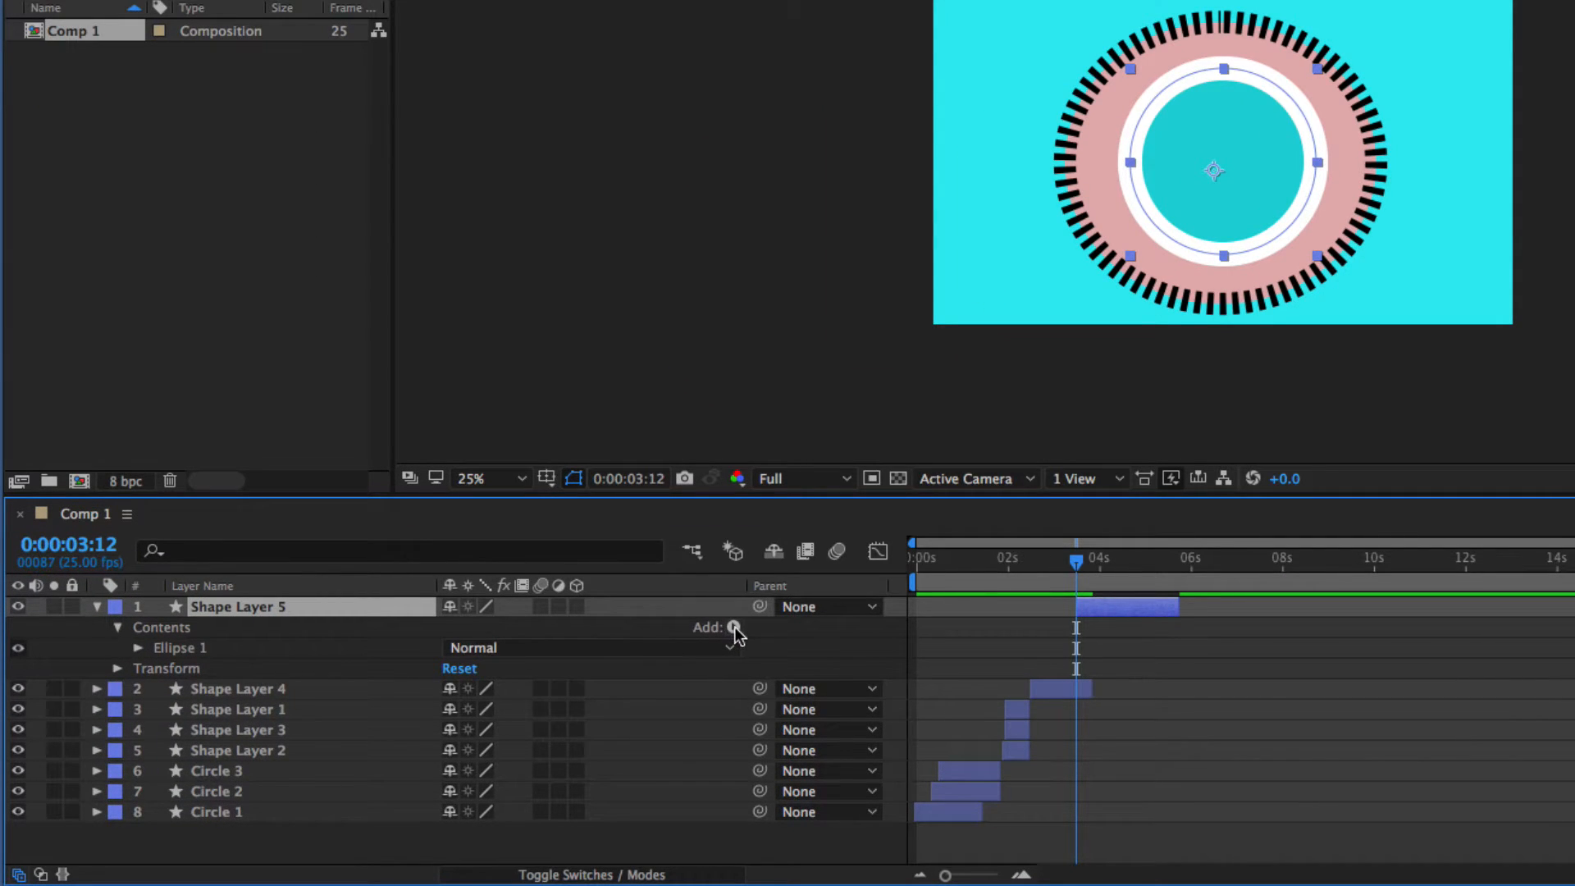
pyautogui.click(735, 628)
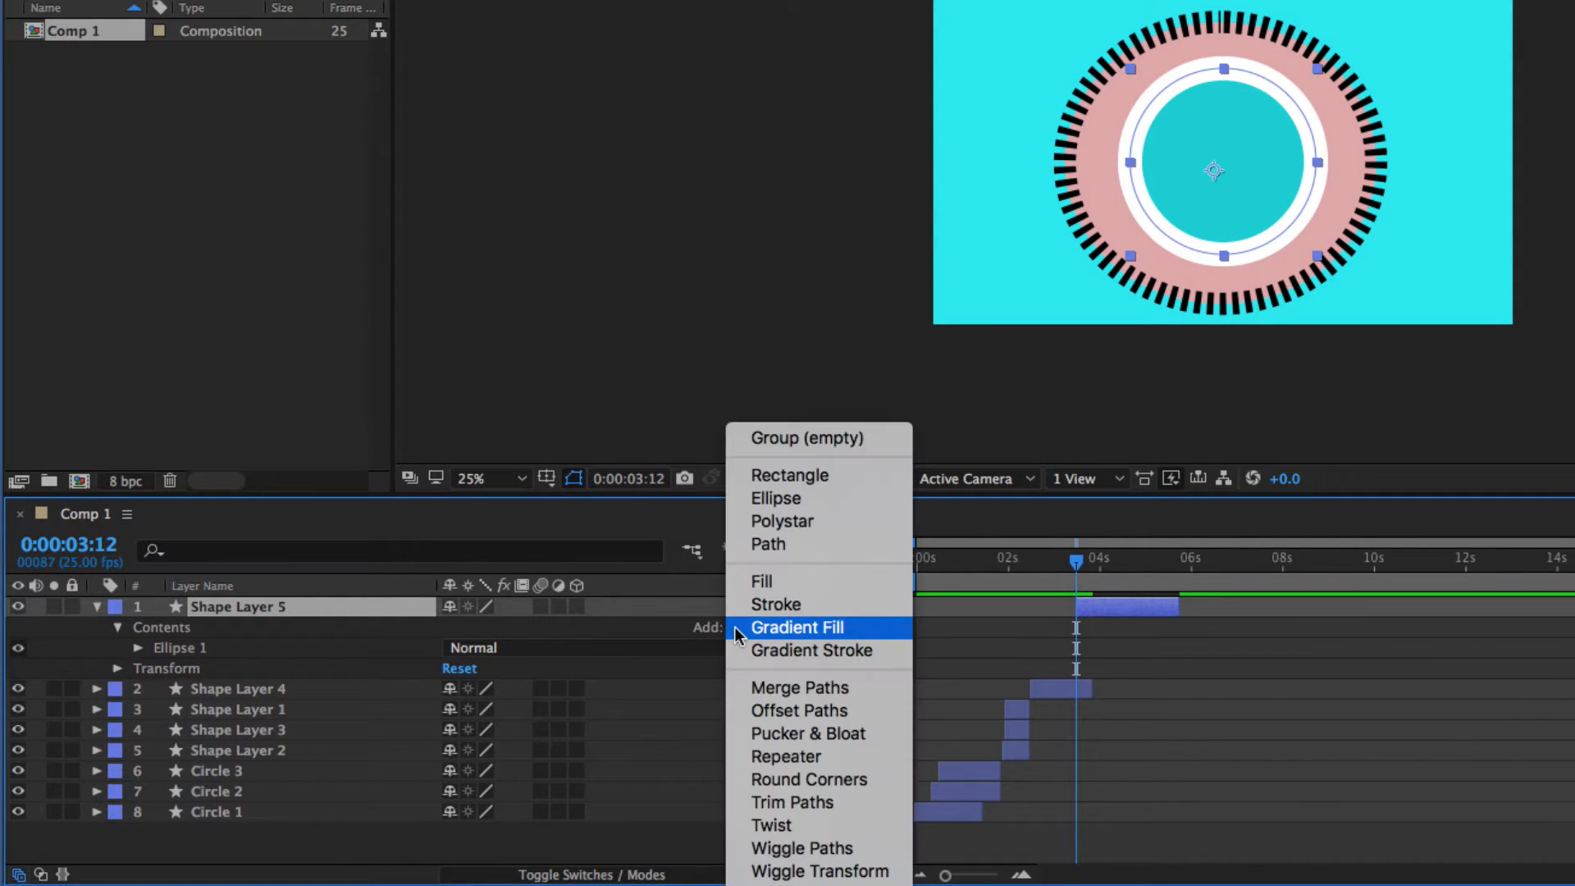
pyautogui.click(786, 801)
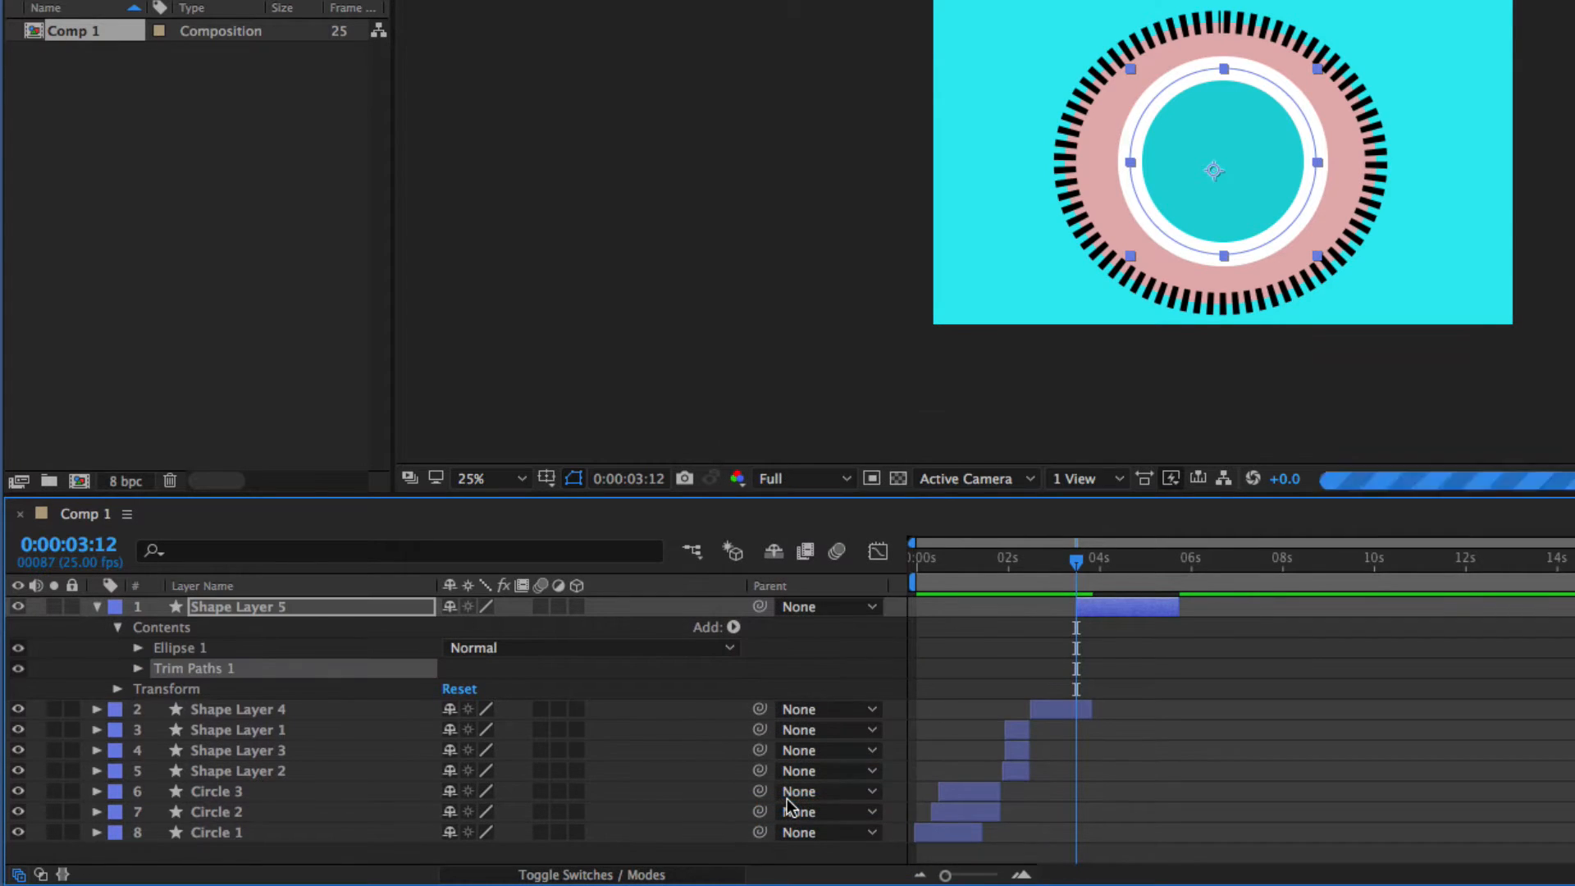
pyautogui.click(138, 669)
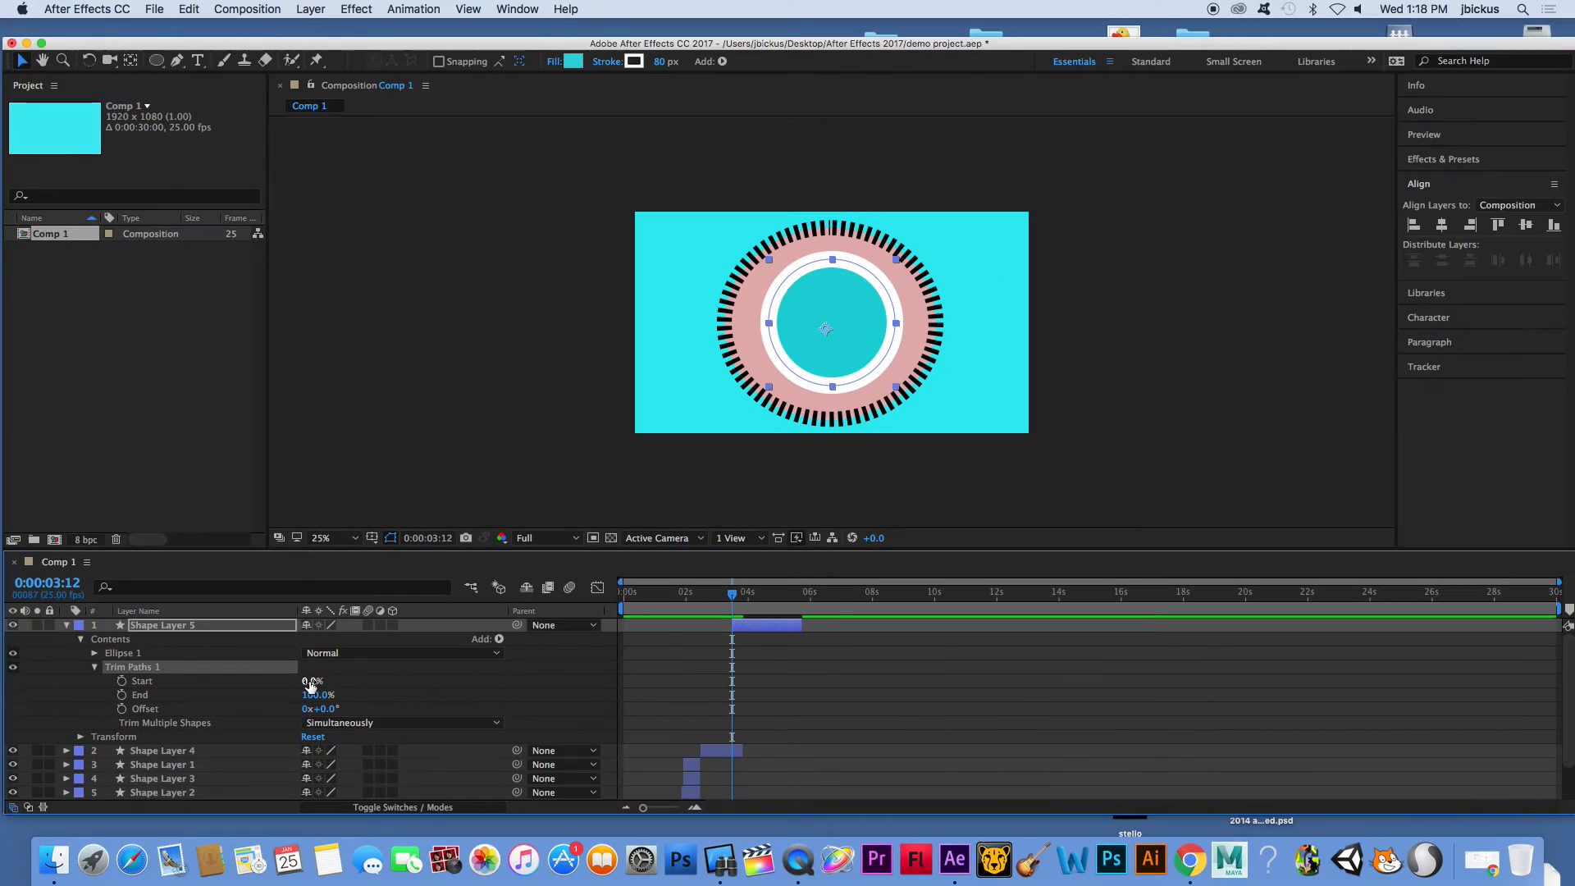
pyautogui.moveTo(310, 684); pyautogui.dragTo(344, 706)
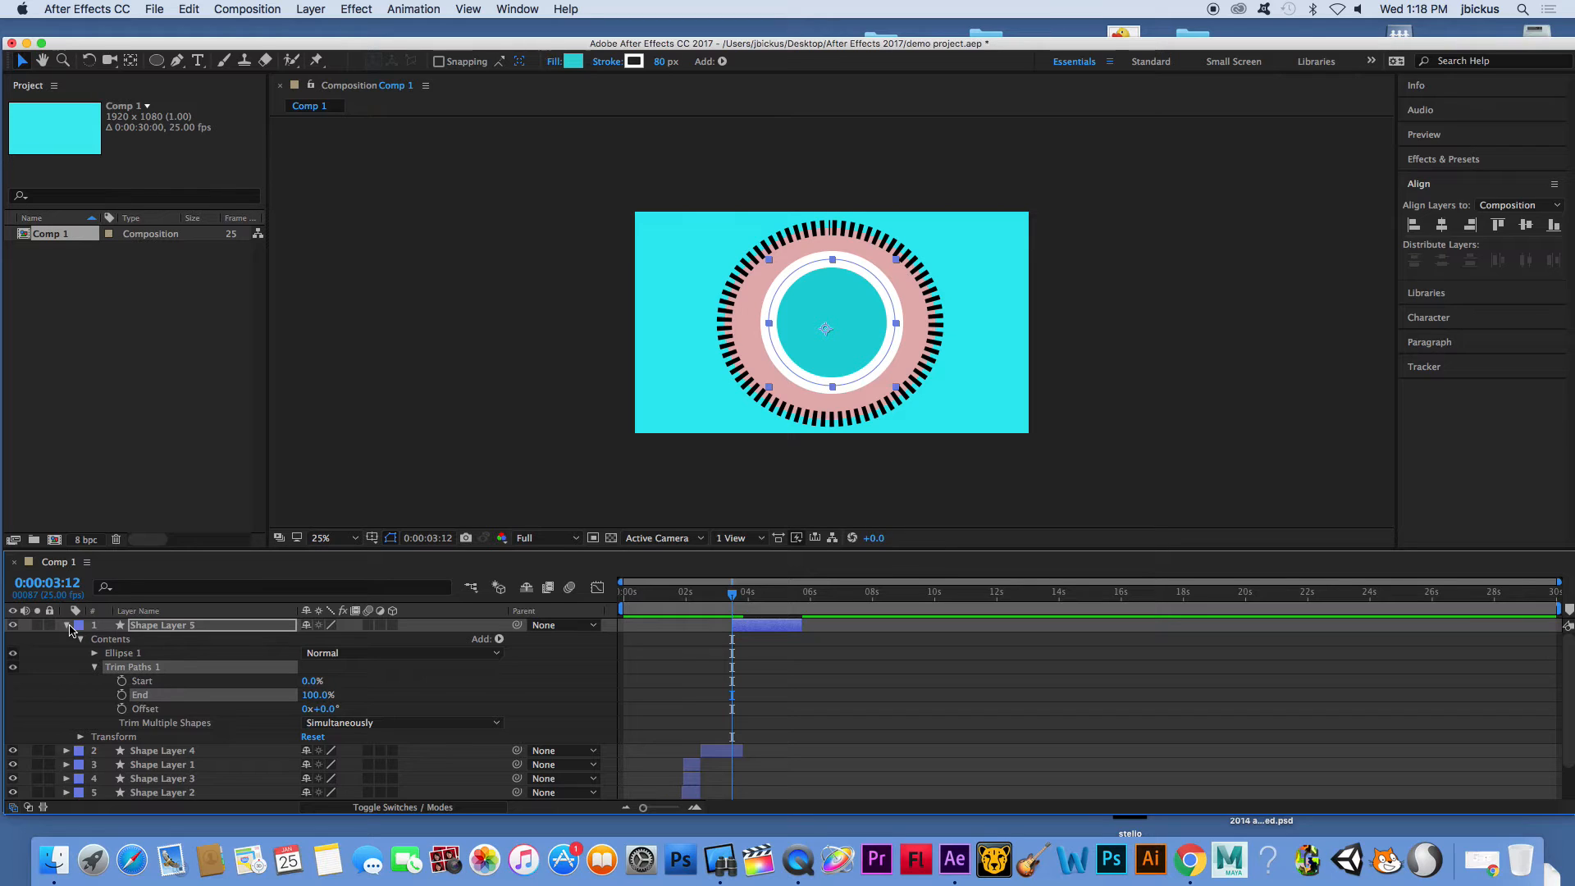
pyautogui.click(94, 667)
# Rename Shape Layer 5 to Self Draw 1 and duplicate it
pyautogui.click(179, 626)
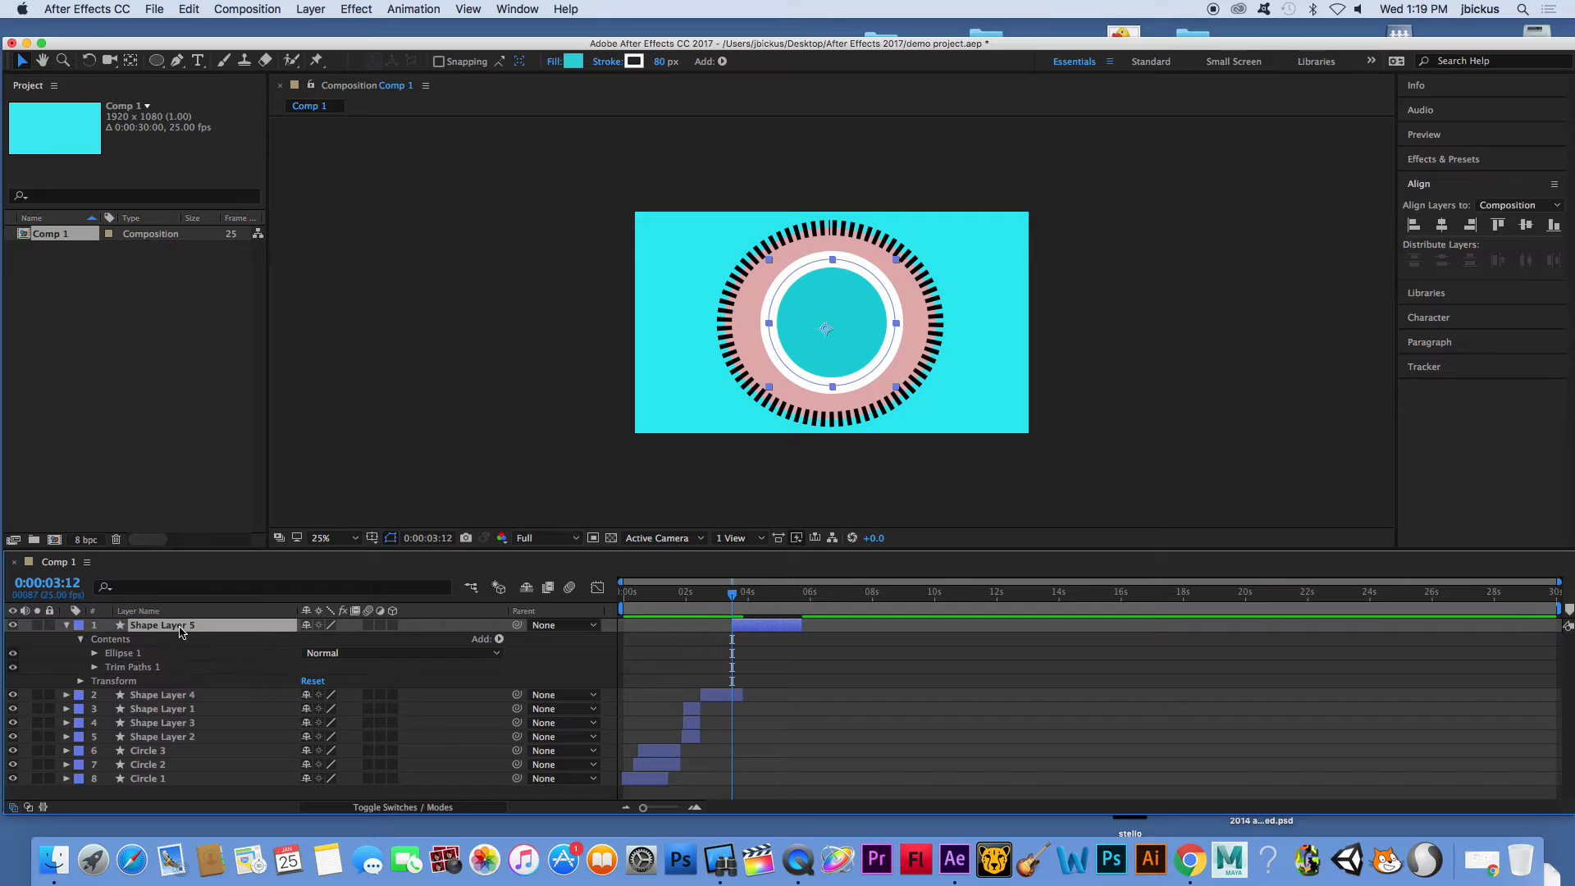
pyautogui.press('Return')
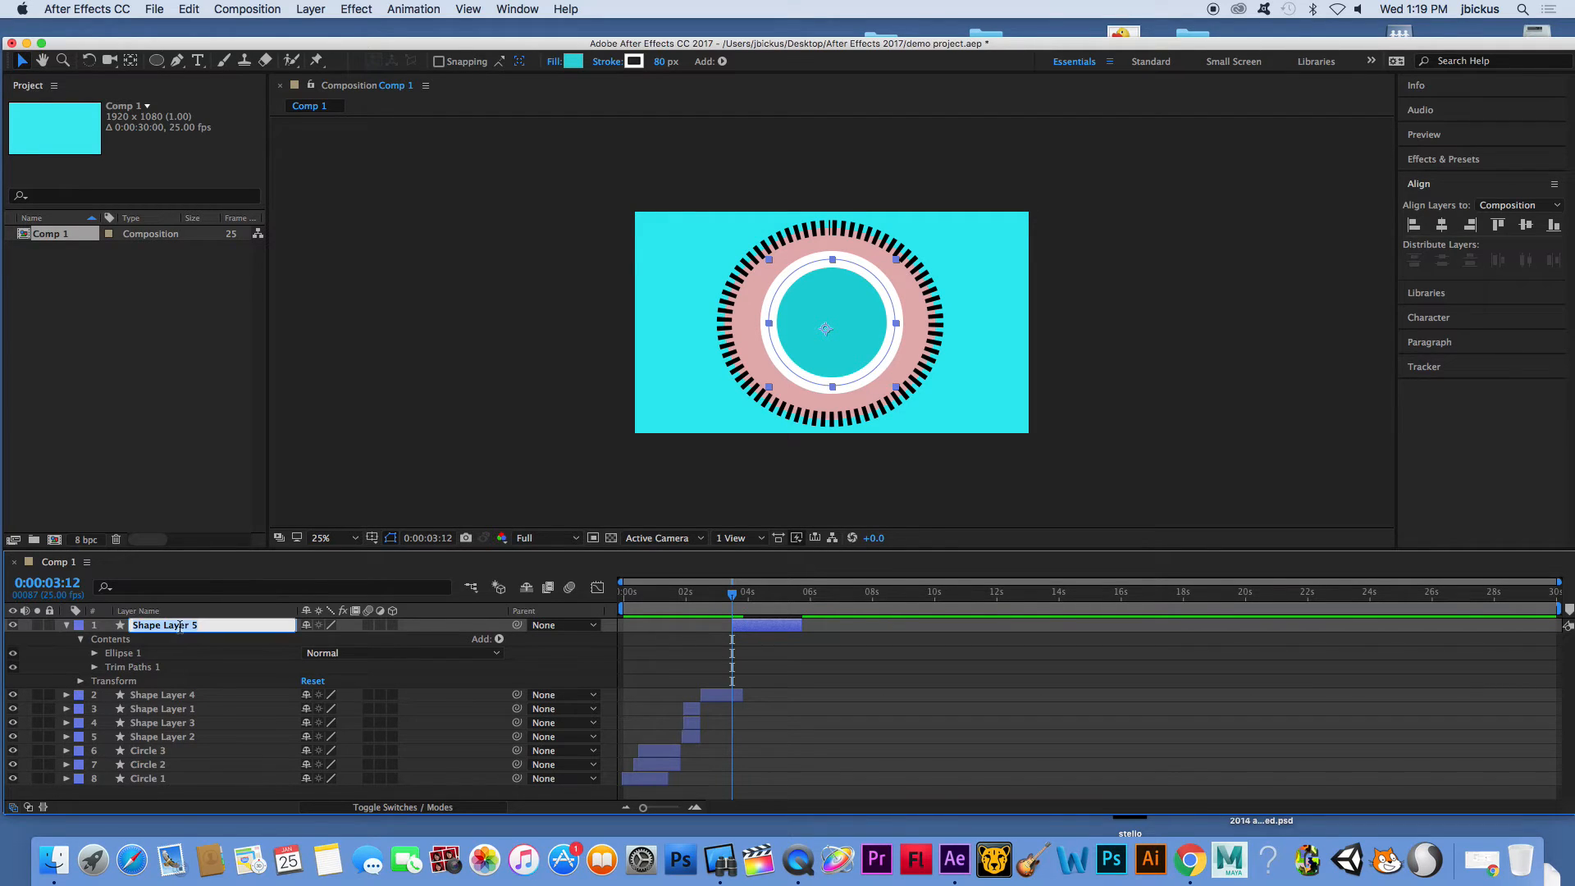
pyautogui.write('Self Draw 1')
pyautogui.press('Return')
pyautogui.hotkey('ctrl', 'd')
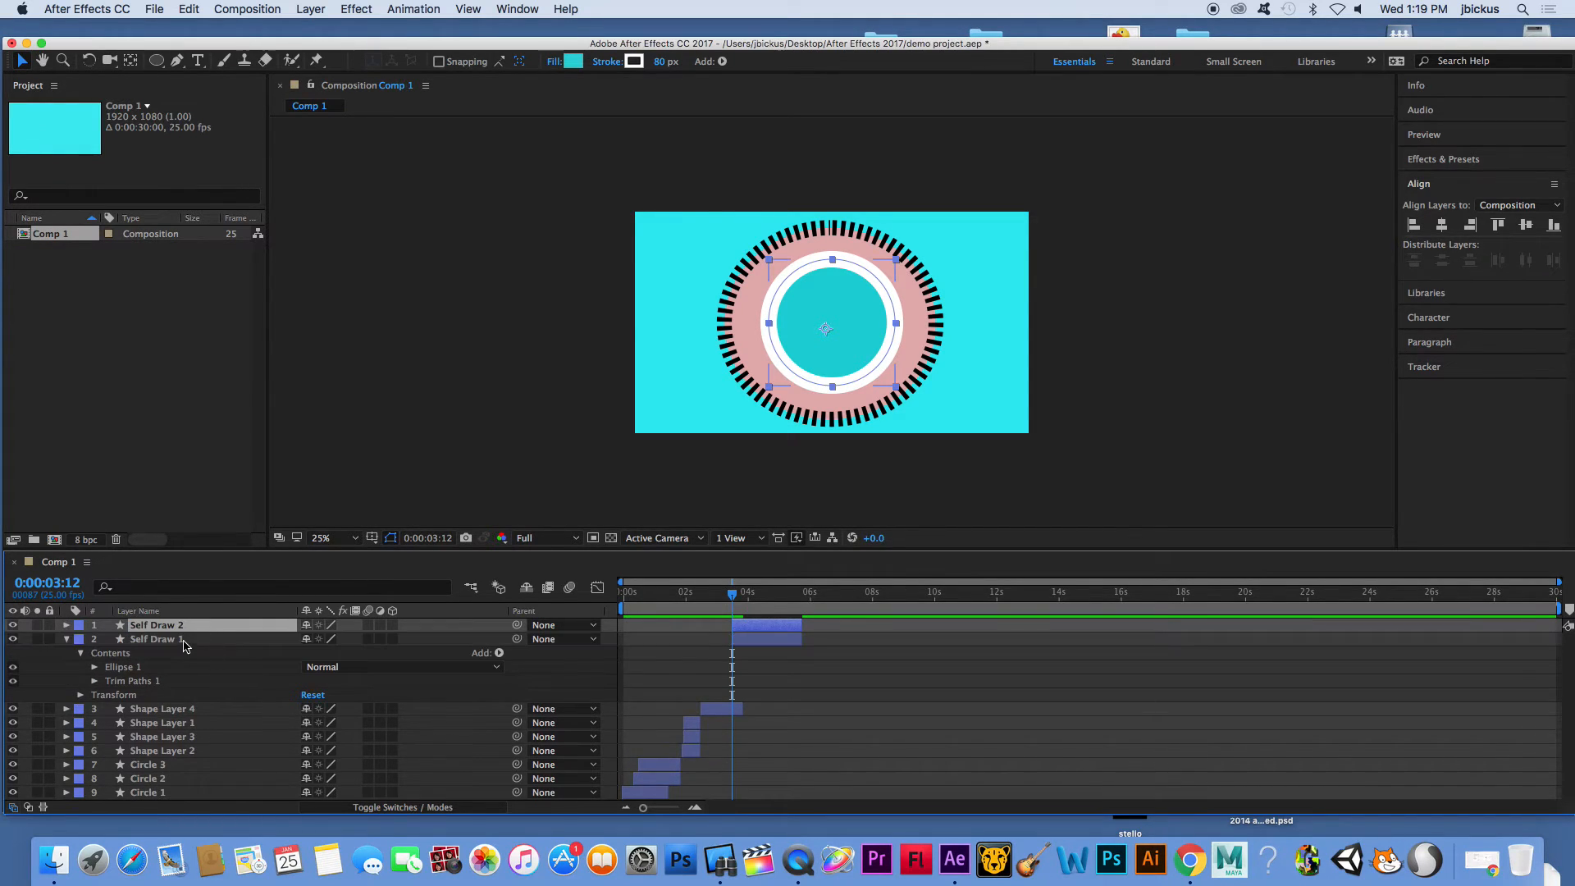
# Set the stroke of Self Draw 1 to none so that the layer keeps only its fill
pyautogui.click(181, 641)
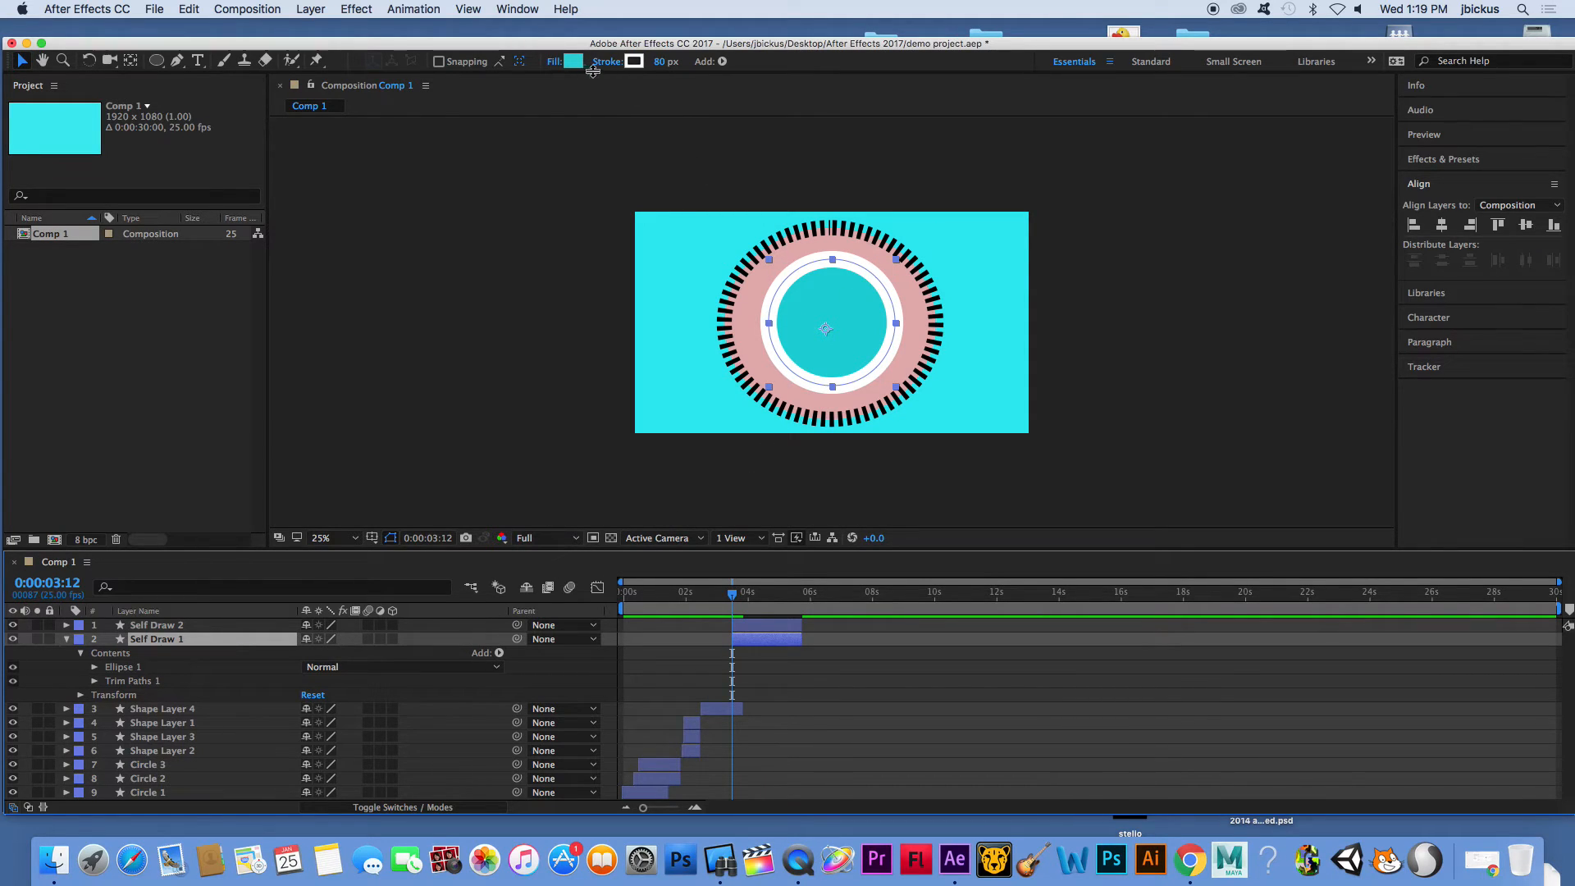
pyautogui.keyDown('alt'); pyautogui.click(635, 66); pyautogui.keyUp('alt')
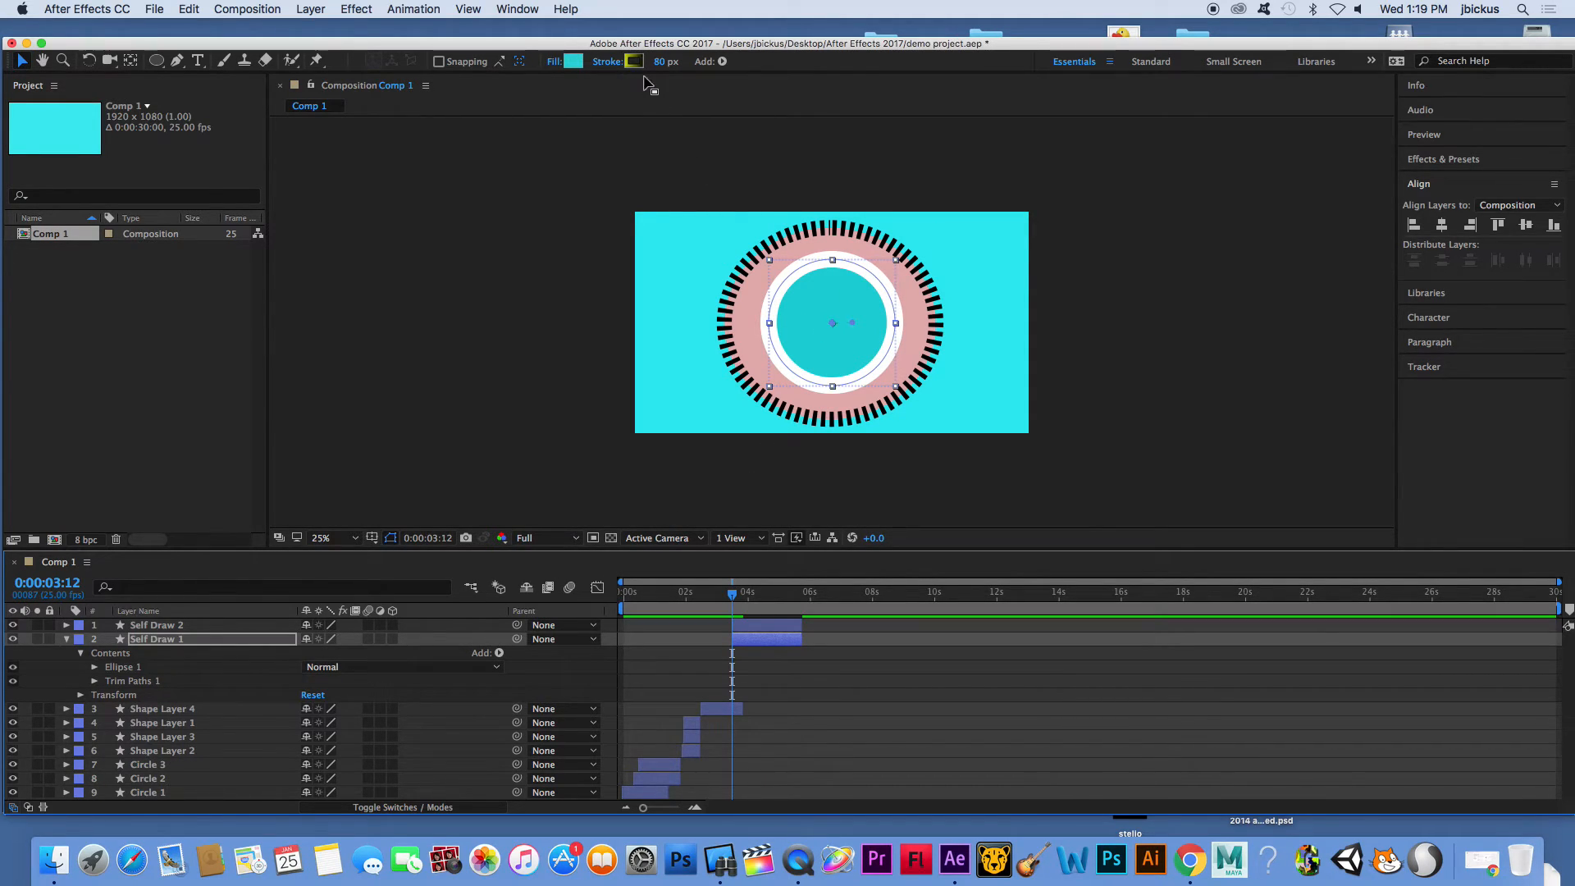
pyautogui.keyDown('alt'); pyautogui.click(639, 64); pyautogui.keyUp('alt')
pyautogui.keyDown('alt'); pyautogui.click(639, 64); pyautogui.keyUp('alt')
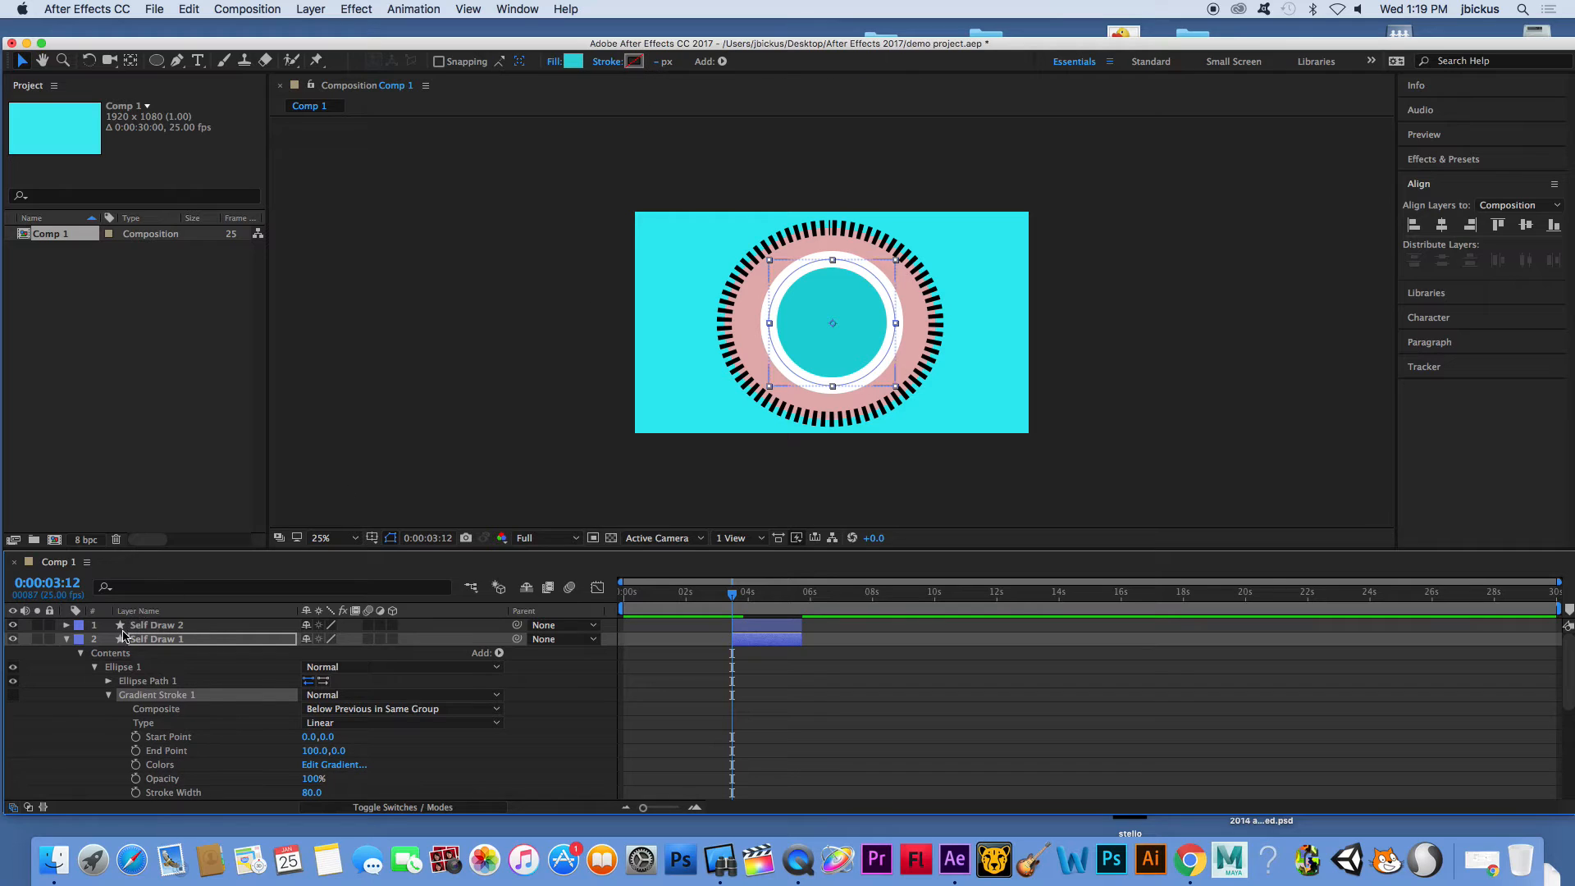
pyautogui.click(67, 640)
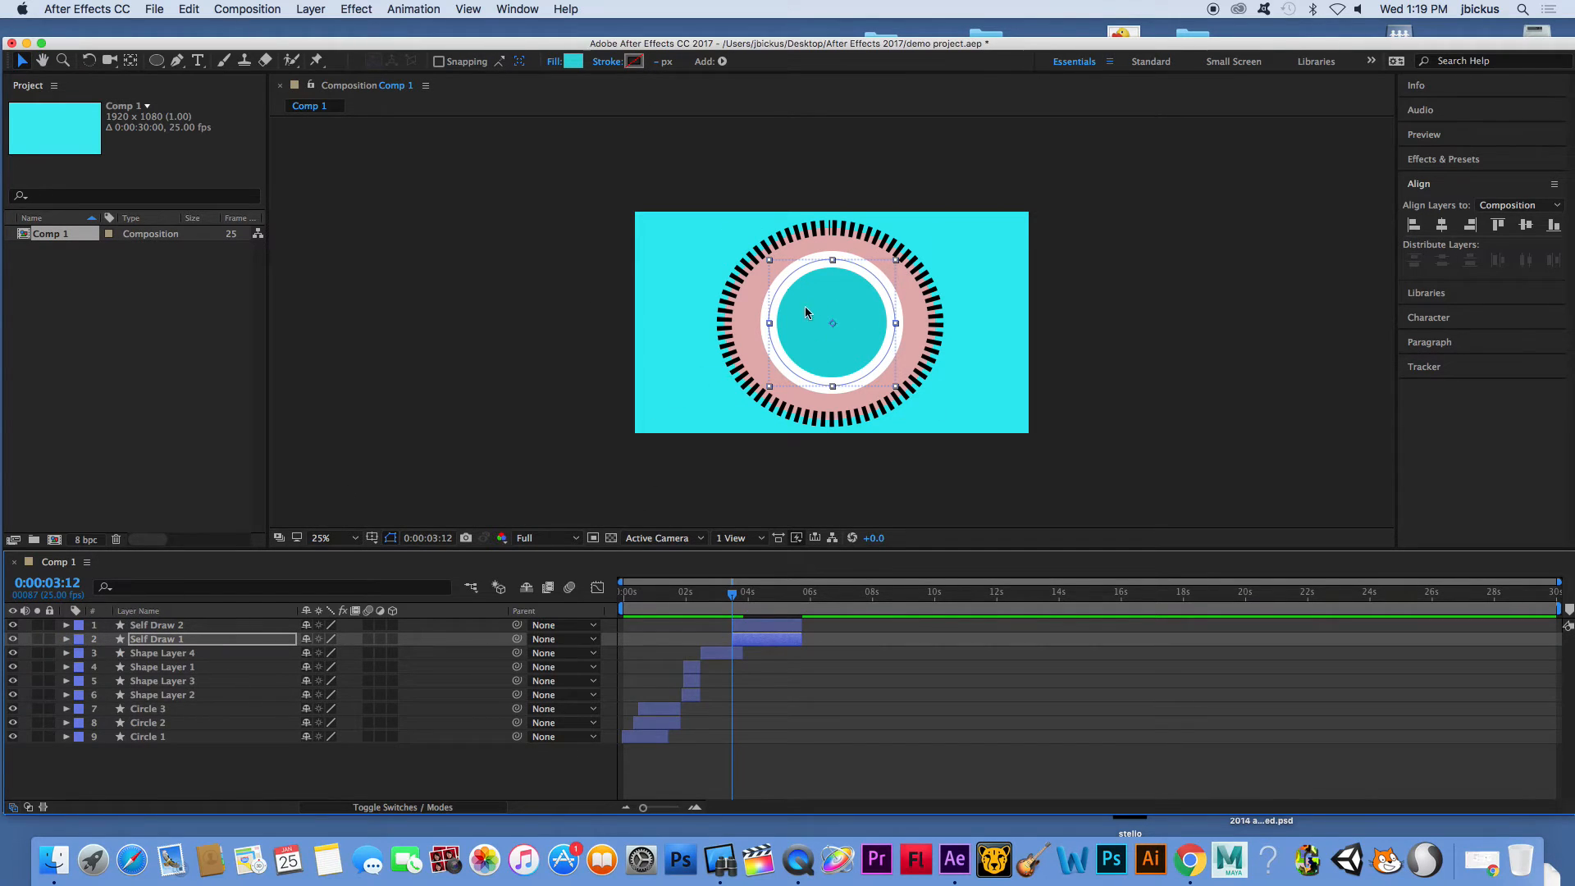
# Set the fill of Self Draw 2 to none so that the layer keeps only its white stroke
pyautogui.click(182, 626)
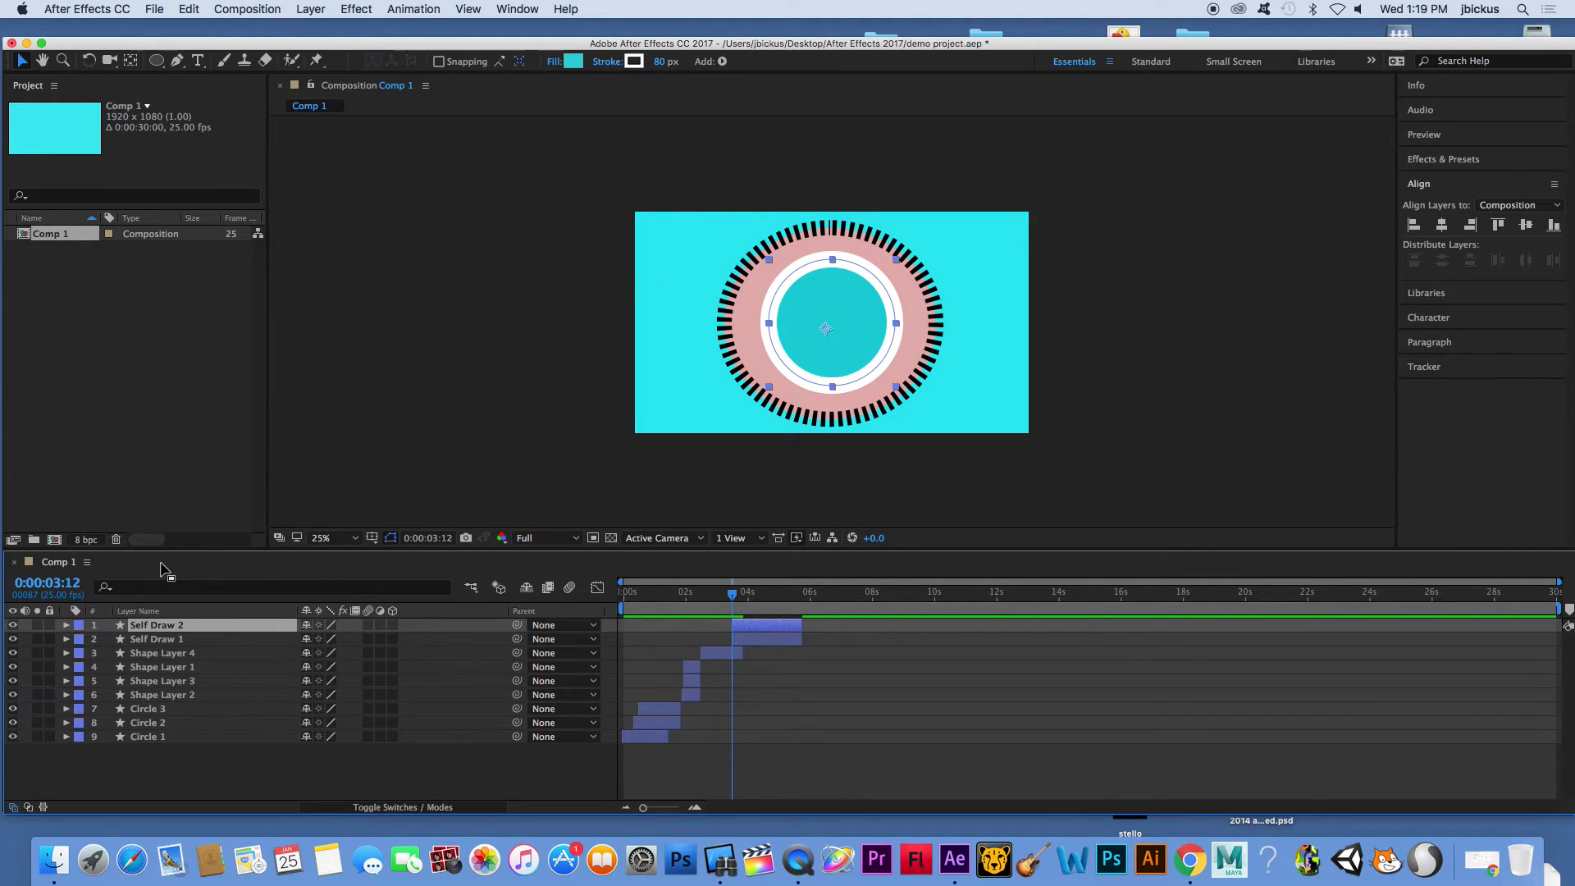
pyautogui.click(177, 639)
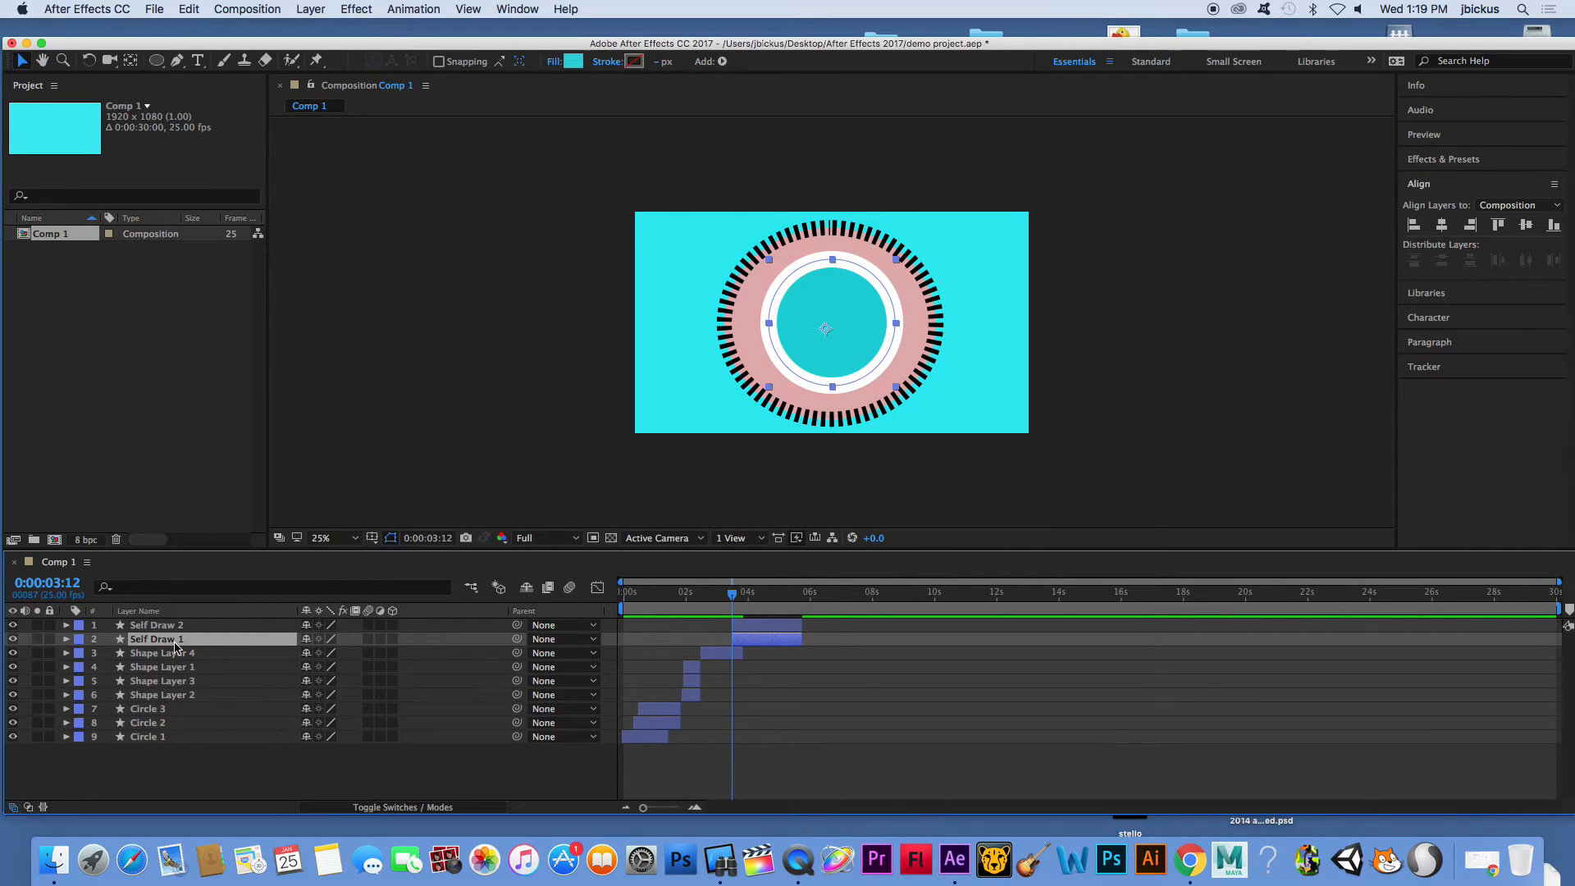
pyautogui.click(191, 626)
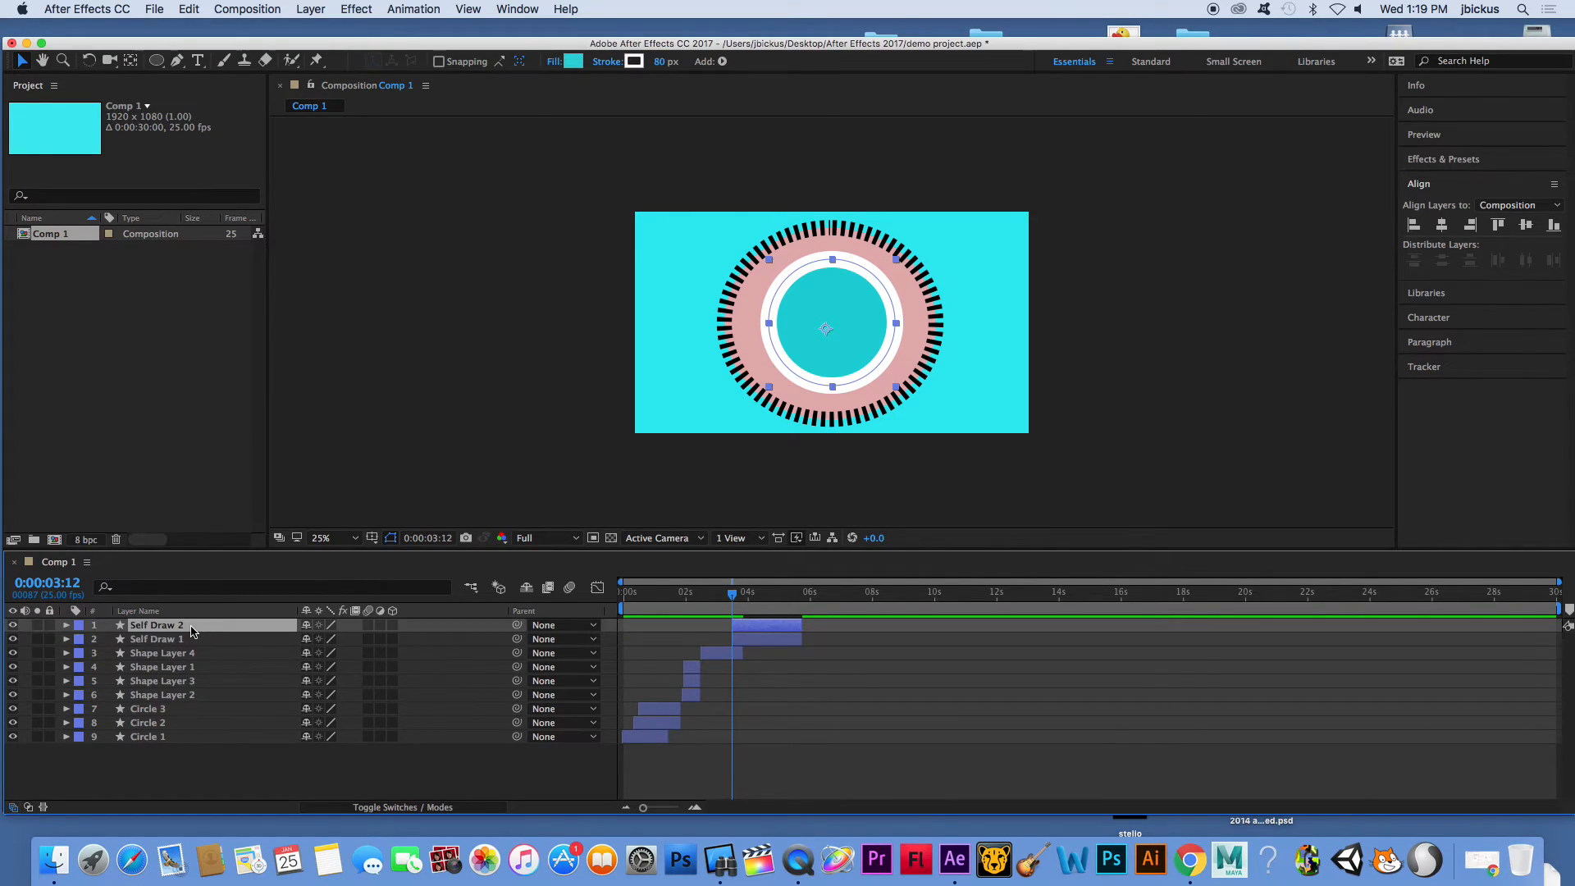
pyautogui.keyDown('alt'); pyautogui.click(571, 65); pyautogui.keyUp('alt')
pyautogui.keyDown('alt'); pyautogui.click(572, 65); pyautogui.keyUp('alt')
pyautogui.keyDown('alt'); pyautogui.click(573, 65); pyautogui.keyUp('alt')
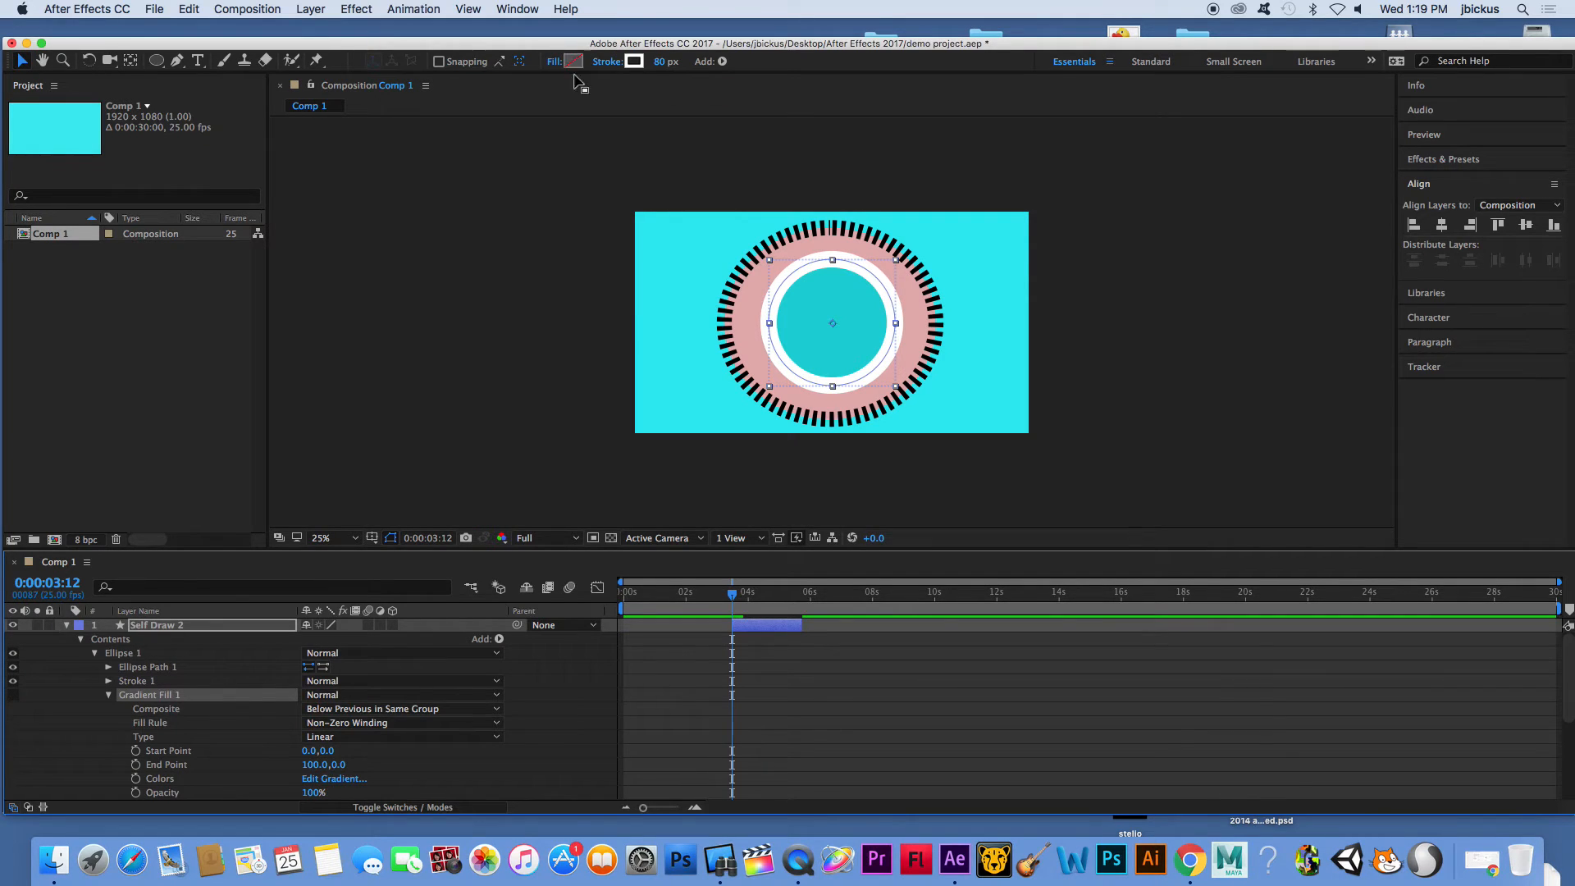
pyautogui.click(68, 626)
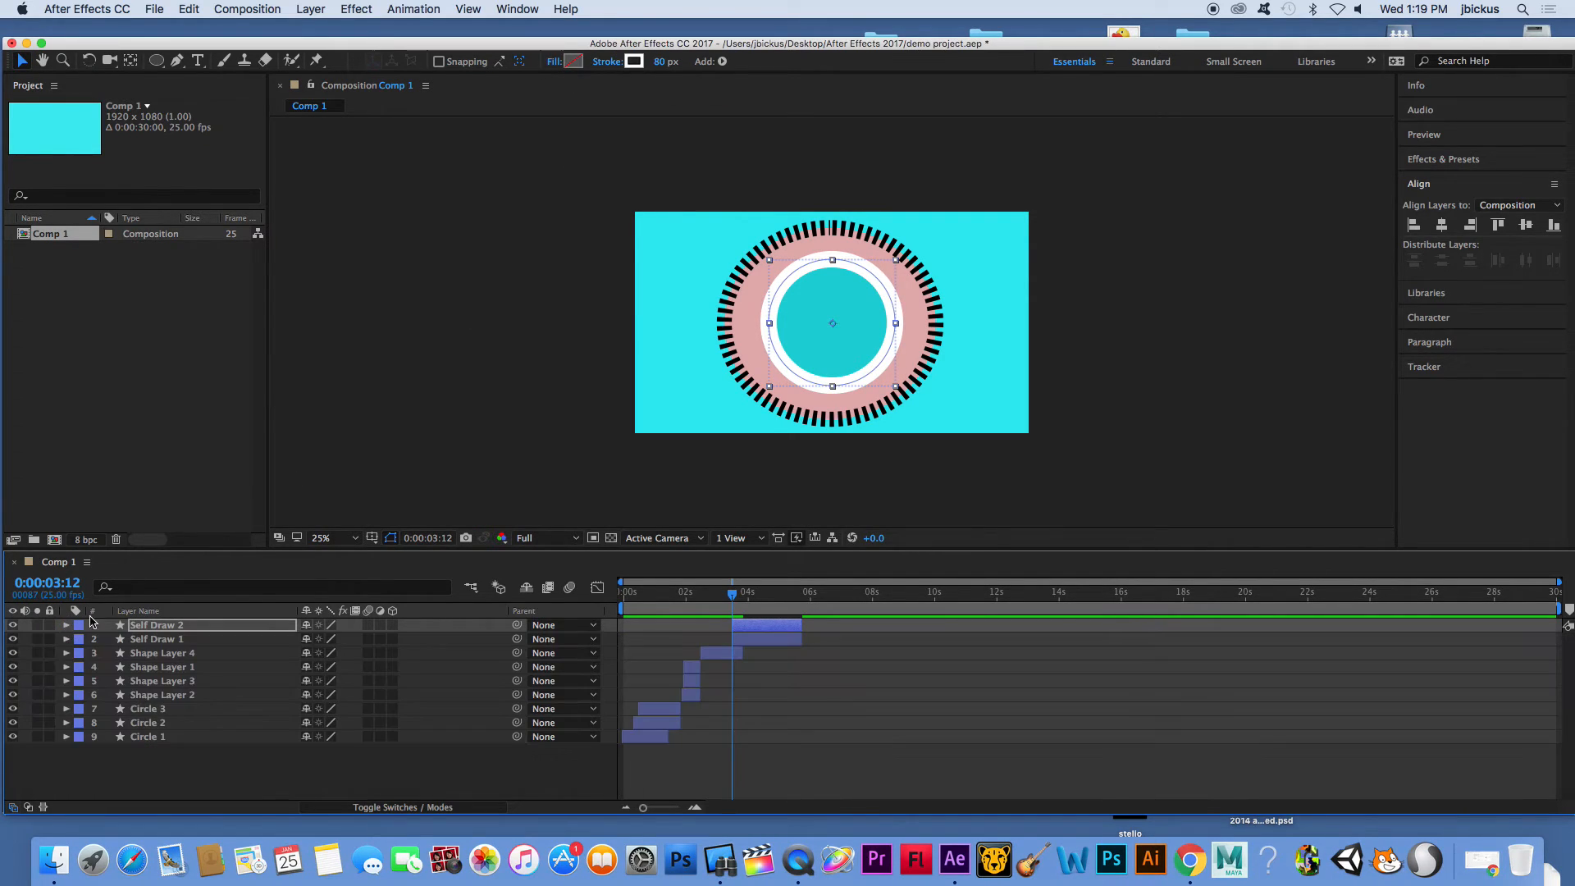
# Enable keyframing for the Trim Paths Start and End of Self Draw 2 at 0:00:03:12
pyautogui.click(66, 626)
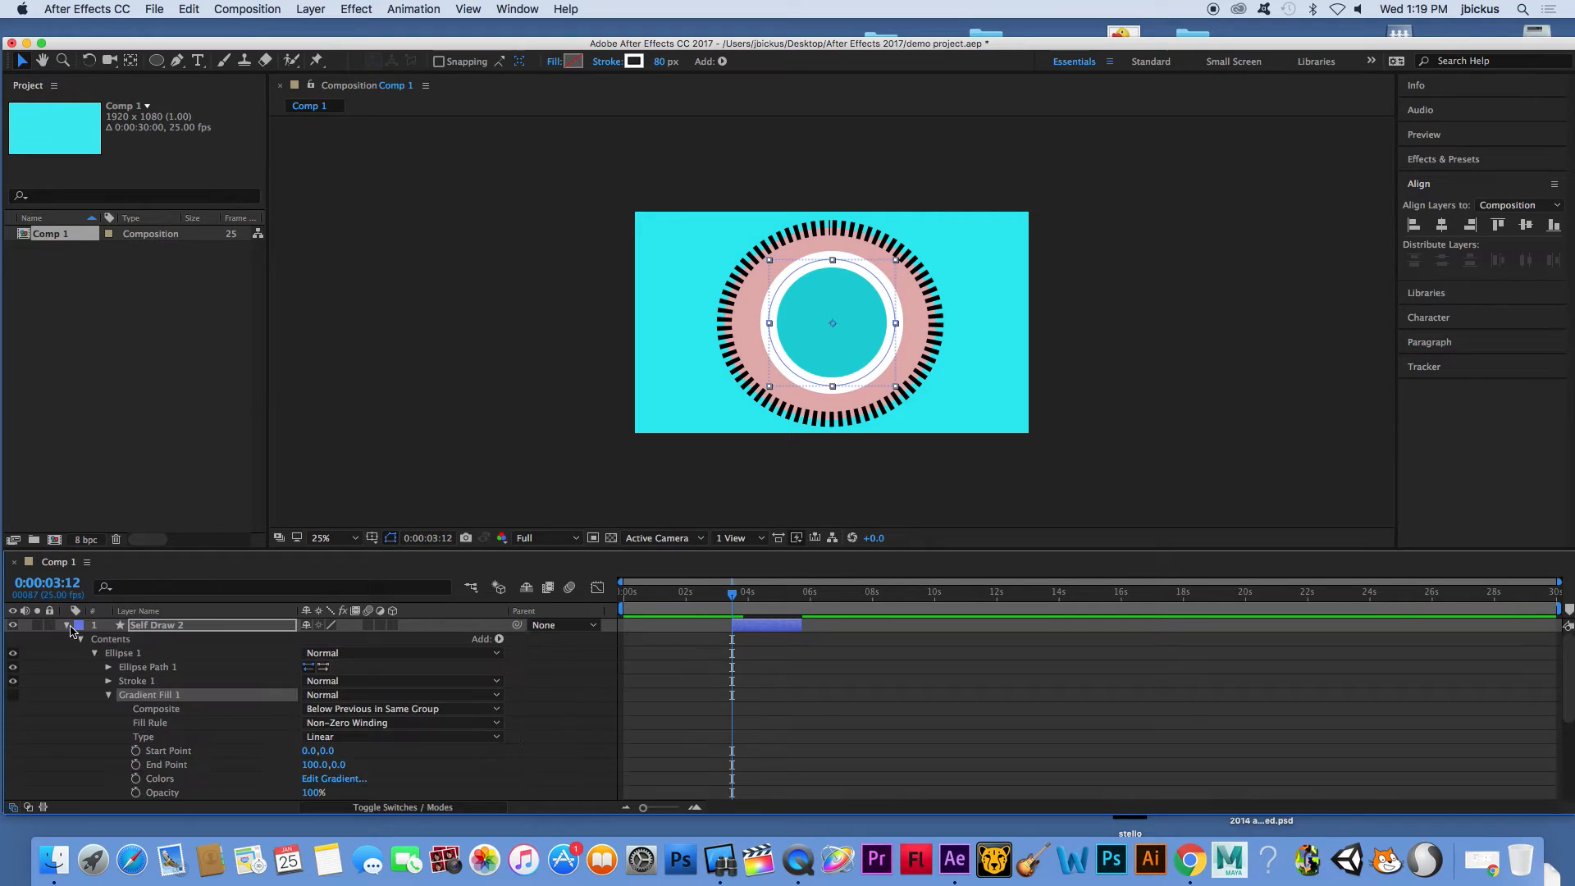
pyautogui.scroll(-4, 205, 751)
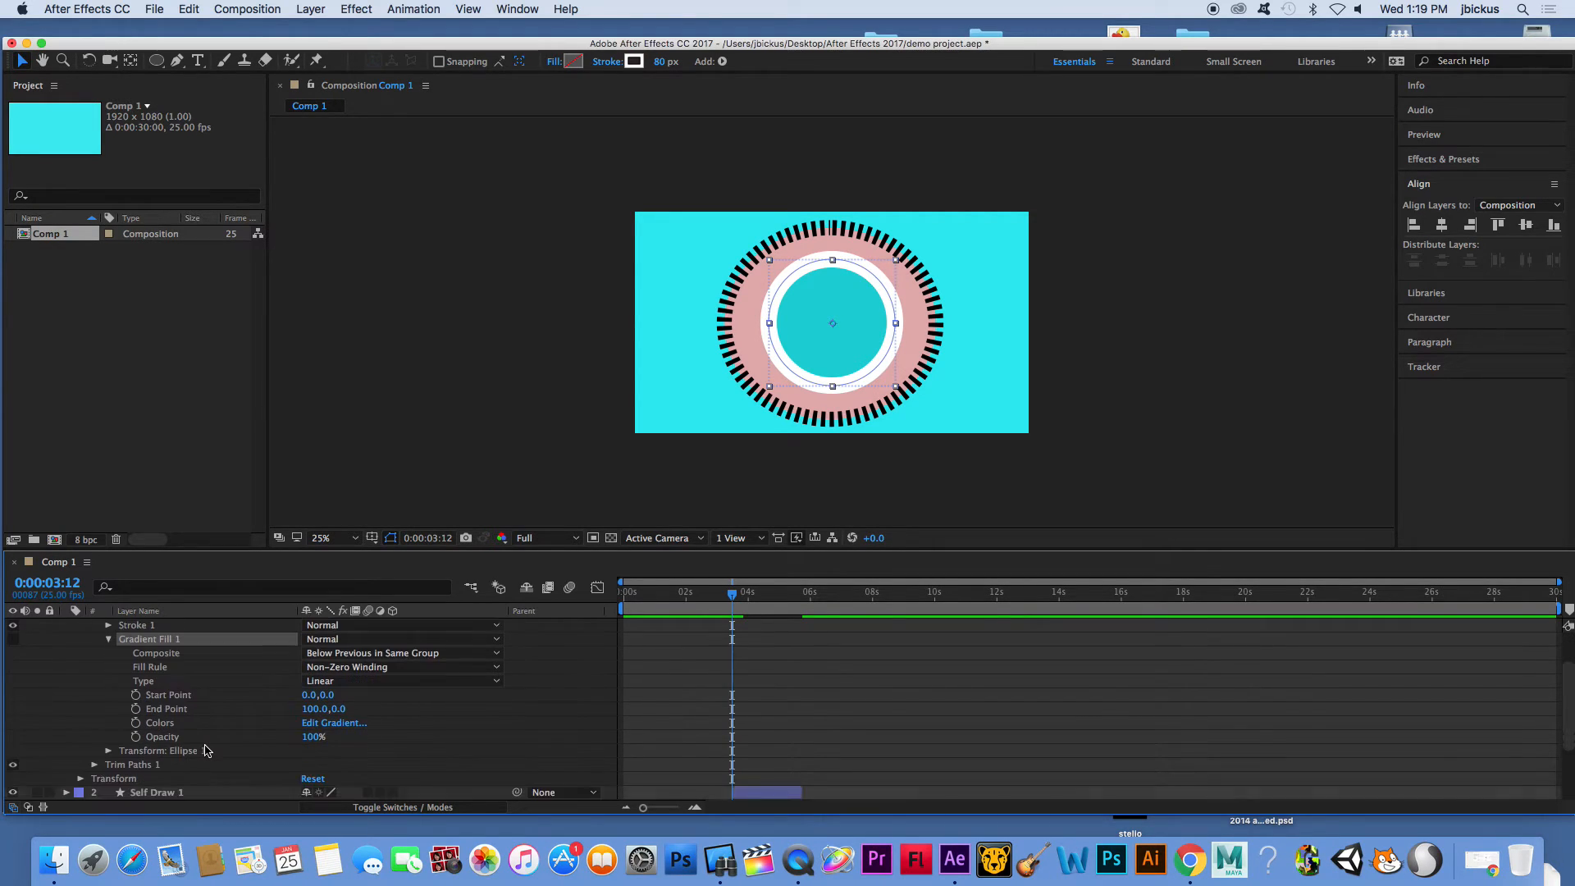
pyautogui.scroll(4, 98, 772)
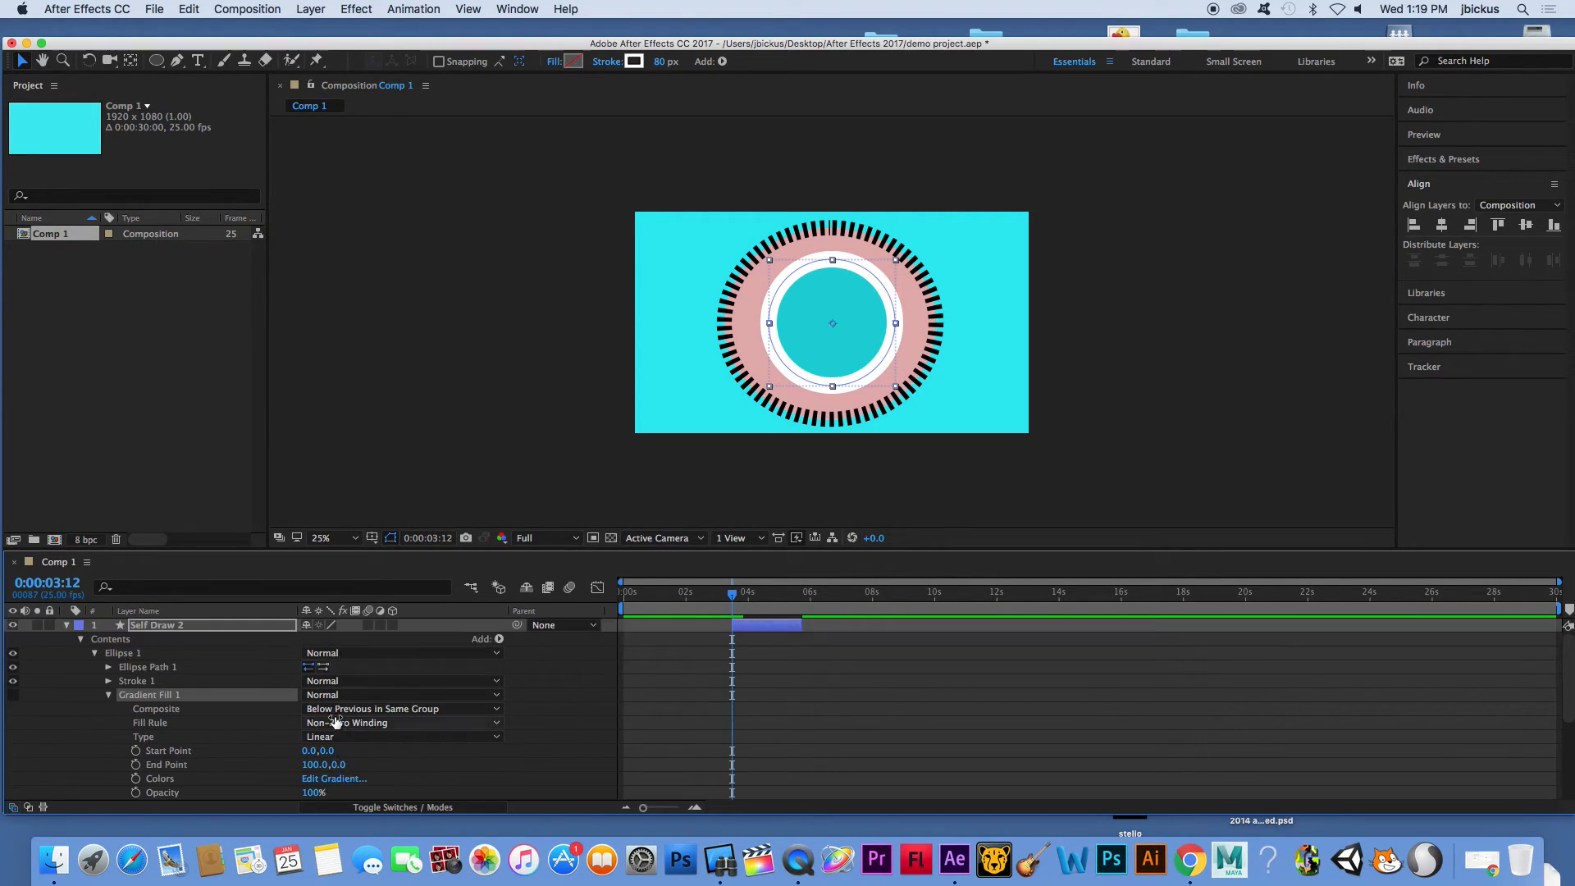
pyautogui.click(495, 640)
pyautogui.click(543, 639)
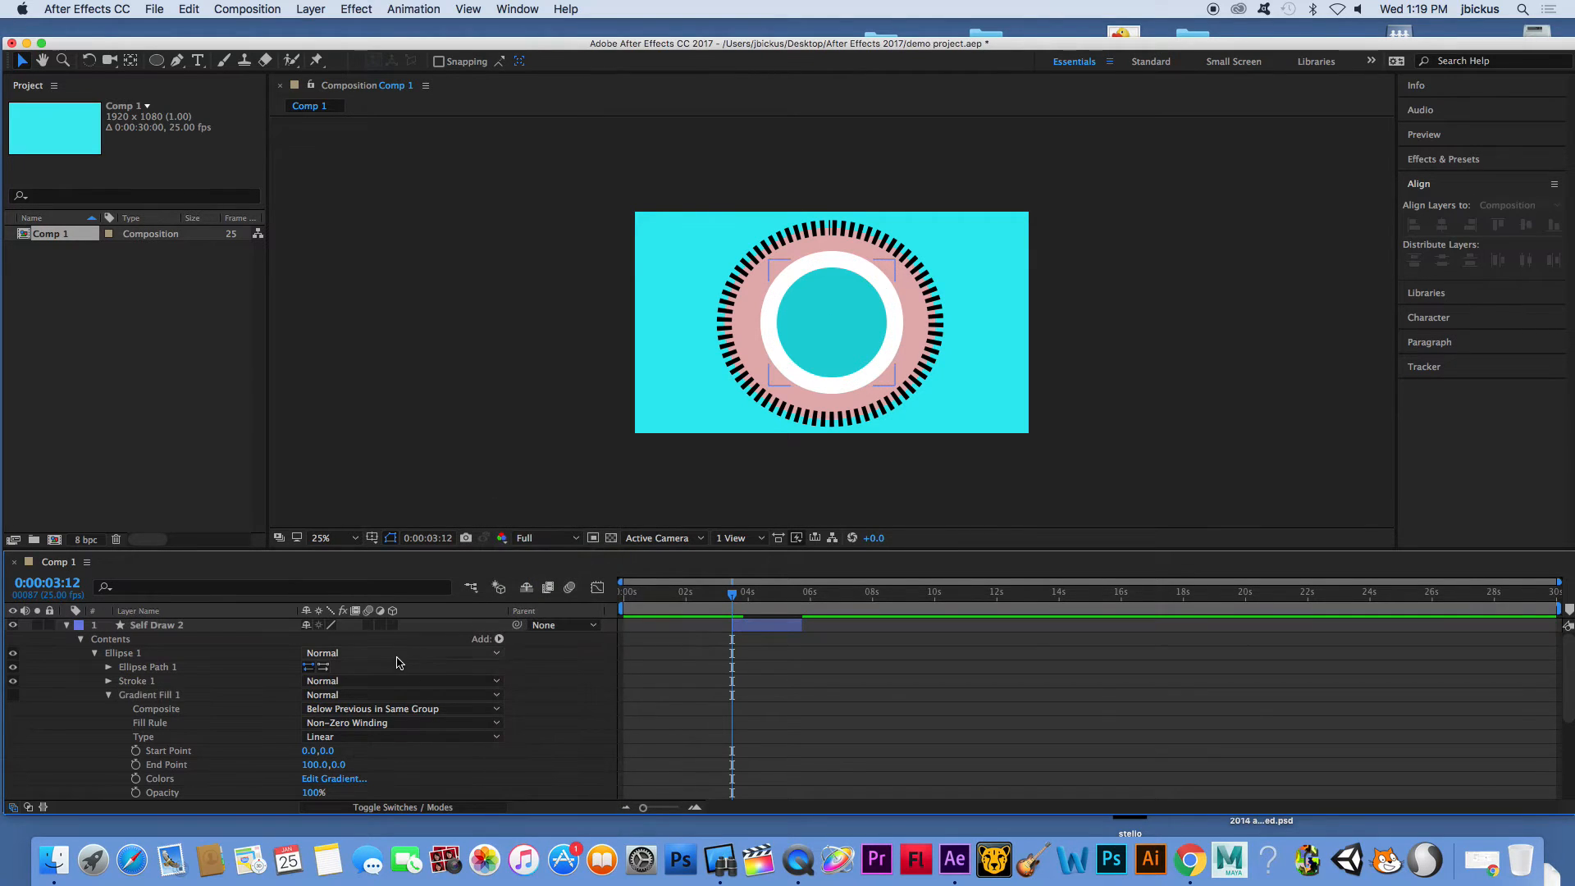
pyautogui.scroll(-5, 399, 660)
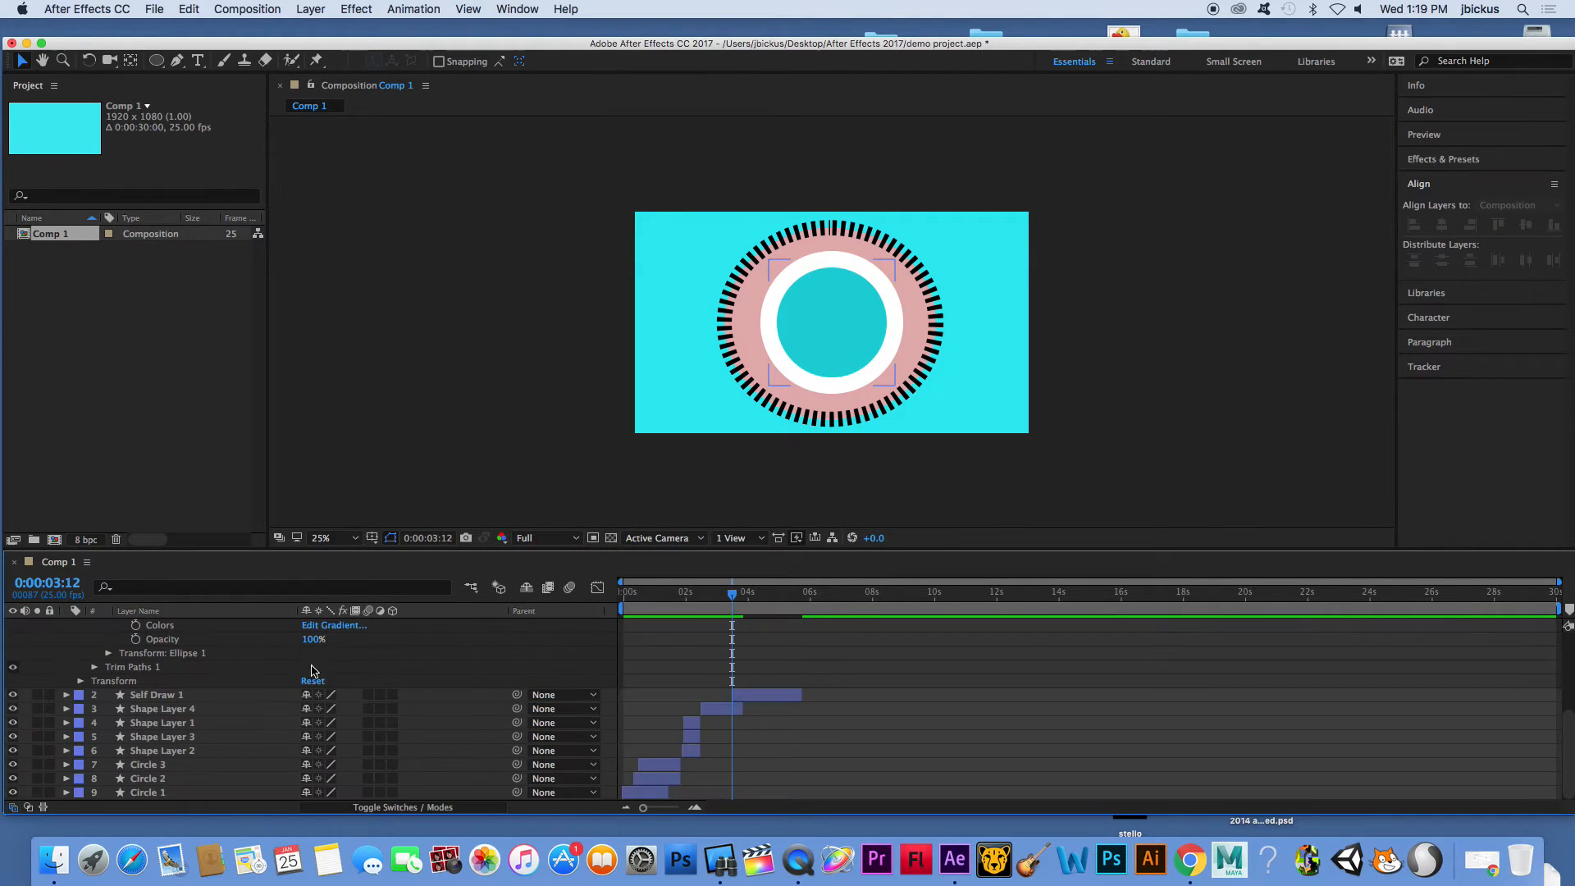
pyautogui.click(94, 667)
pyautogui.click(122, 681)
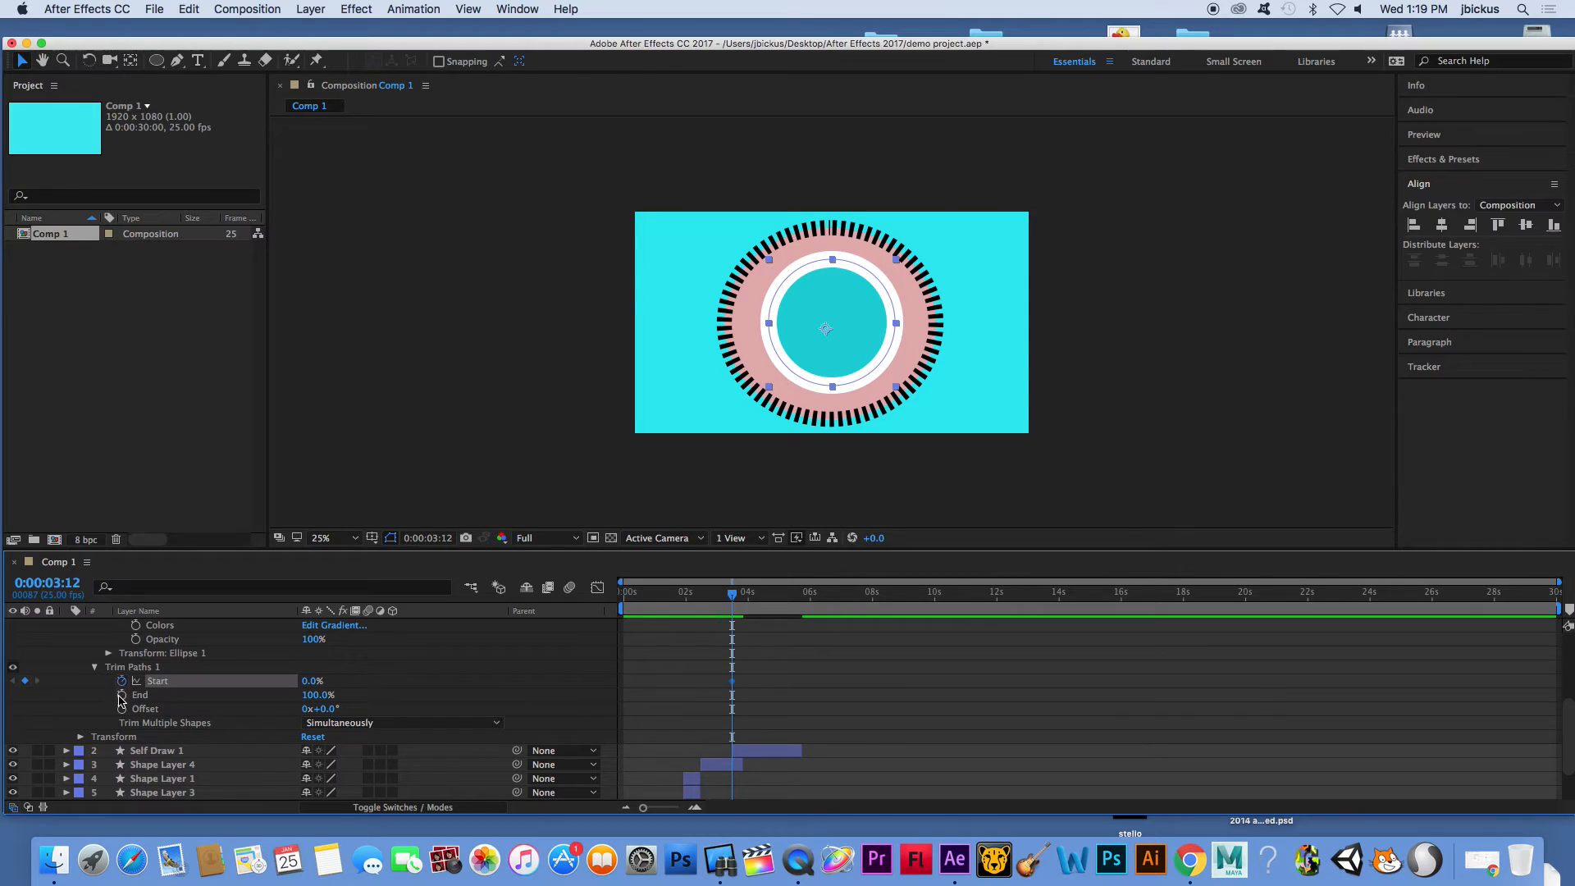
pyautogui.click(122, 694)
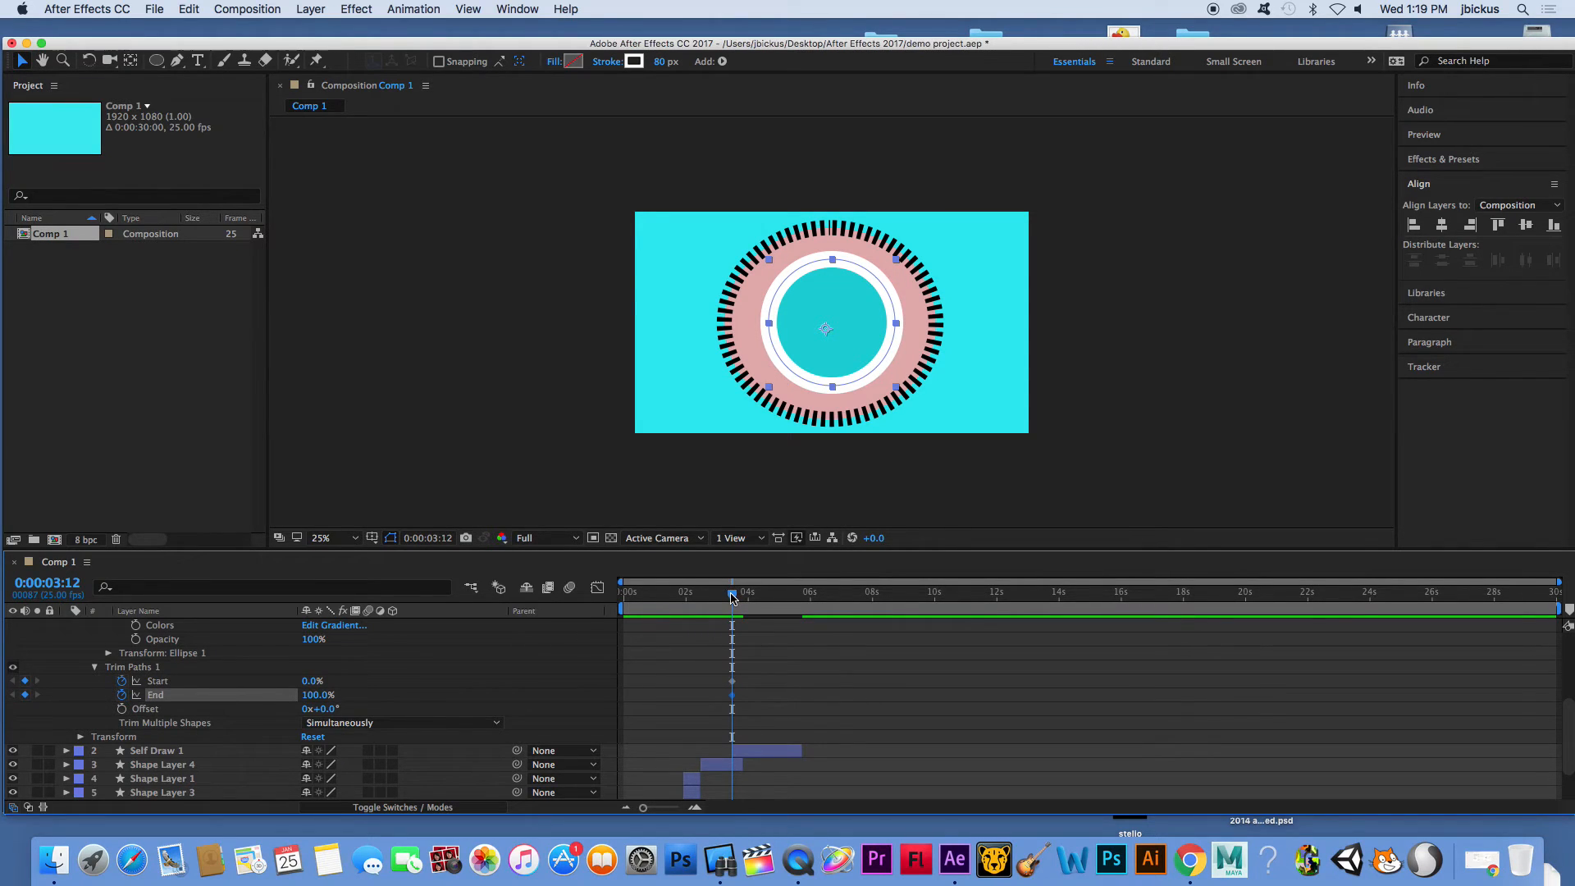
# Keyframe the Trim Paths Start of Self Draw 2 at 100% at 0:00:03:12 and 0% at 0:00:04:04, and play it back
pyautogui.keyDown('shift'); pyautogui.click(273, 682); pyautogui.keyUp('shift')
pyautogui.moveTo(273, 682); pyautogui.dragTo(387, 688)
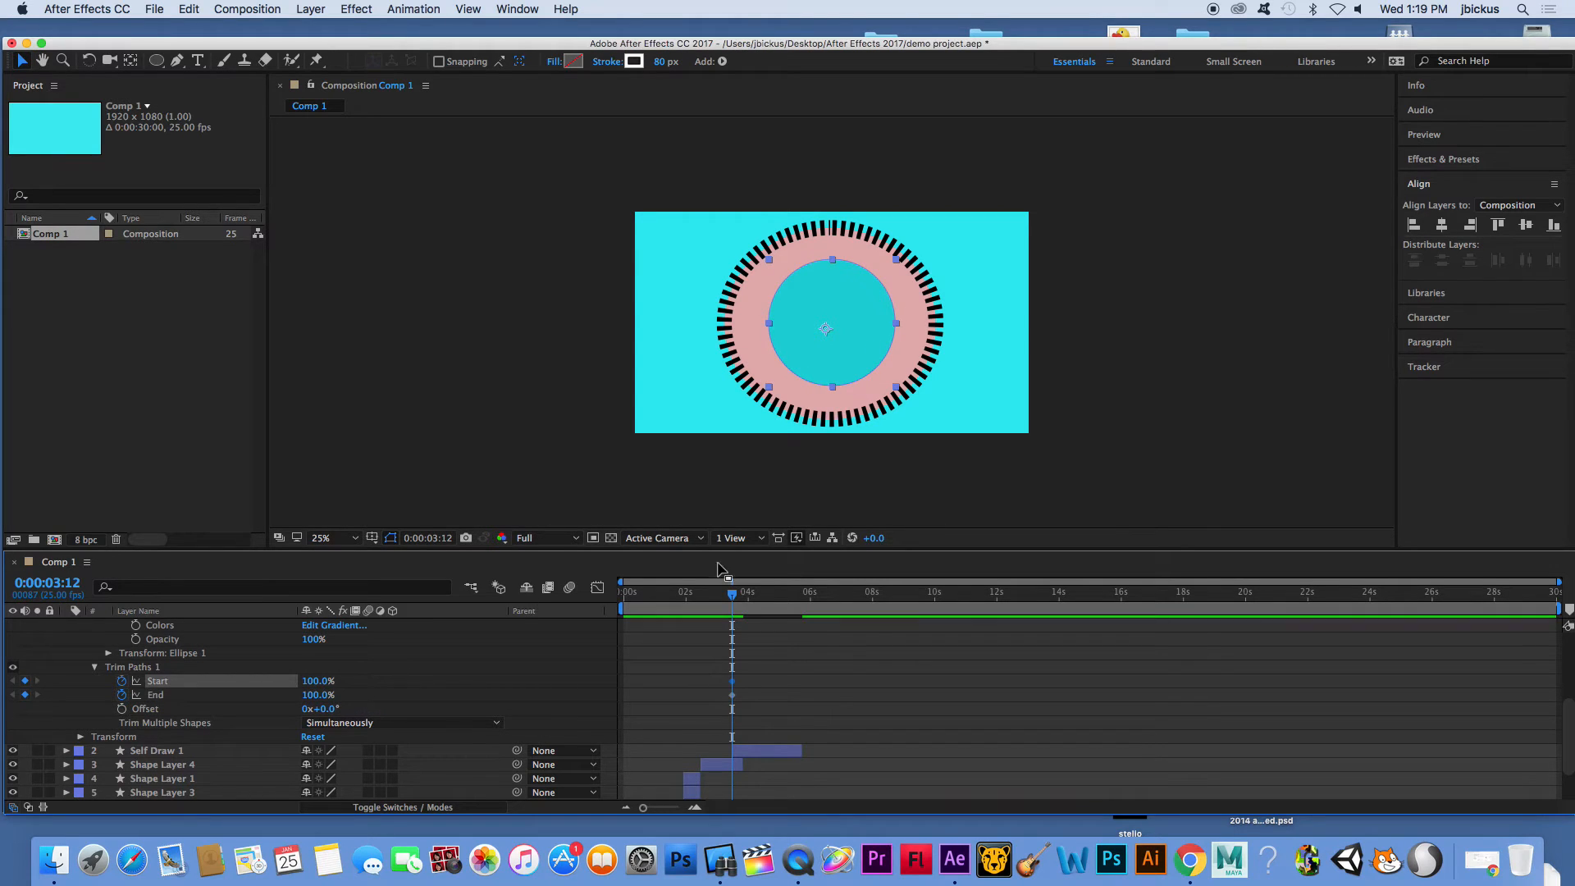
pyautogui.moveTo(735, 596)
pyautogui.mouseDown()
pyautogui.moveTo(779, 601)
pyautogui.moveTo(751, 604)
pyautogui.mouseUp()
pyautogui.moveTo(312, 683); pyautogui.dragTo(216, 681)
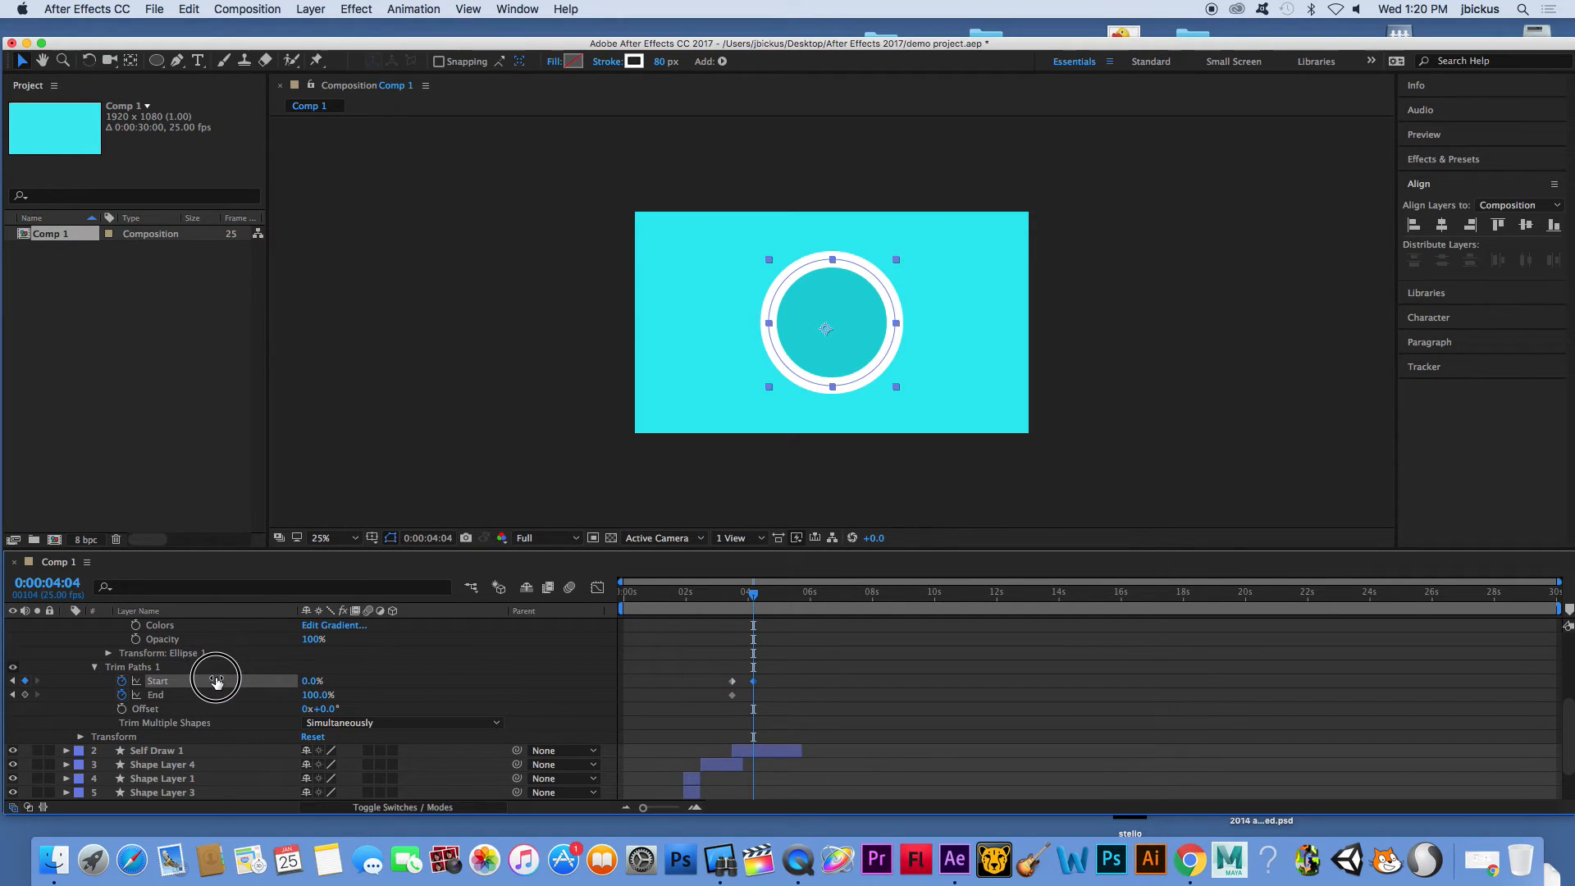
pyautogui.click(717, 594)
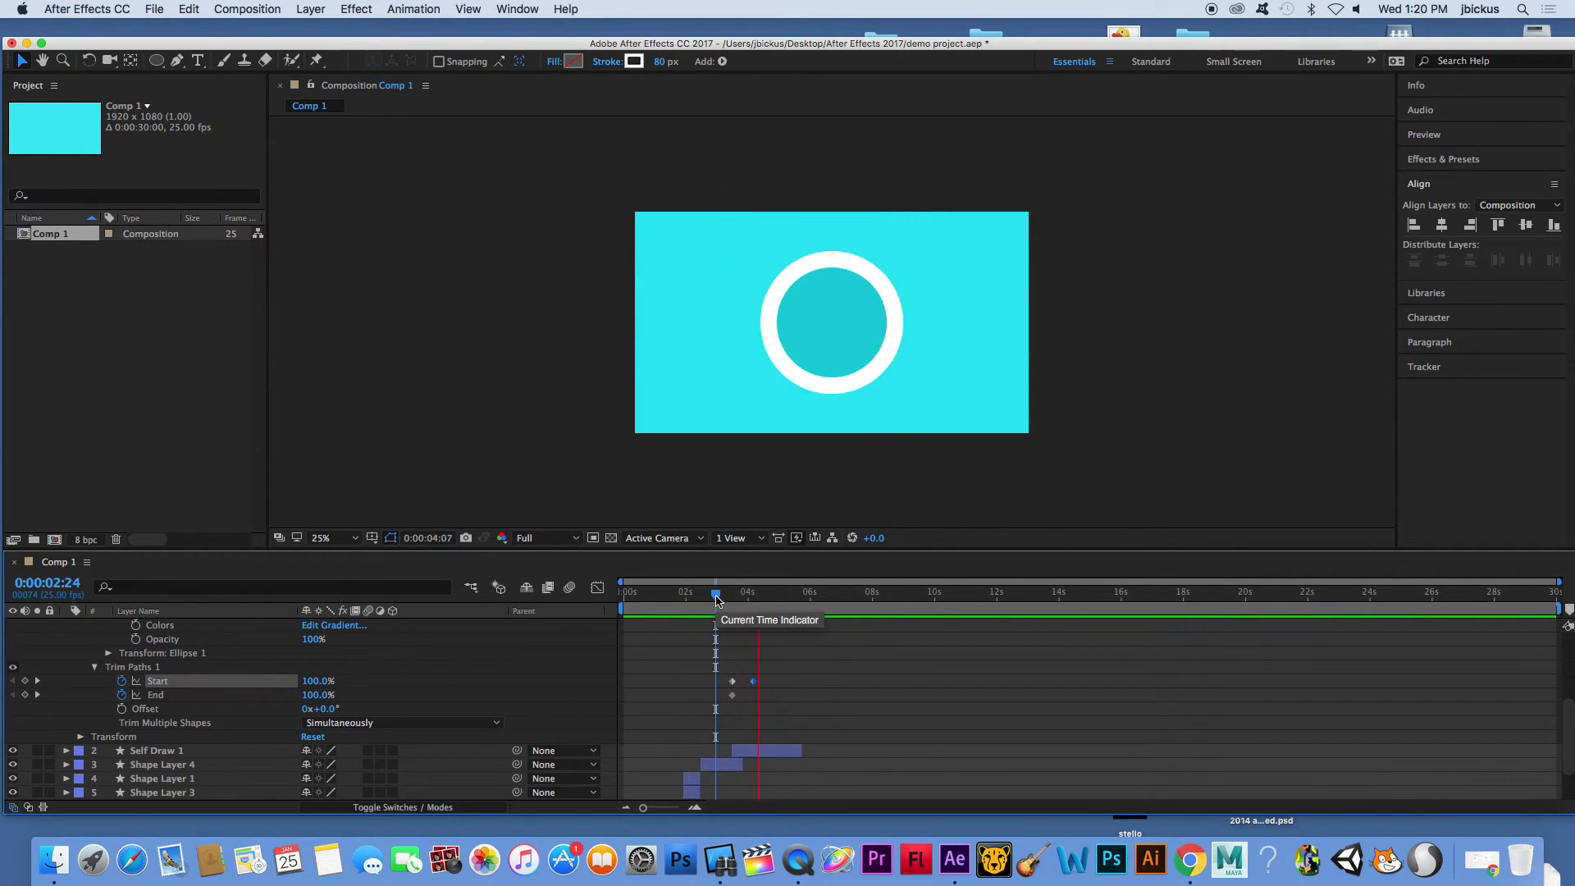
pyautogui.press('space')
# Keyframe the Trim Paths End of Self Draw 2 at 79% at 0:00:03:12 and 24% at 0:00:04:04
pyautogui.moveTo(756, 597)
pyautogui.mouseDown()
pyautogui.moveTo(729, 599)
pyautogui.moveTo(755, 604)
pyautogui.moveTo(736, 611)
pyautogui.mouseUp()
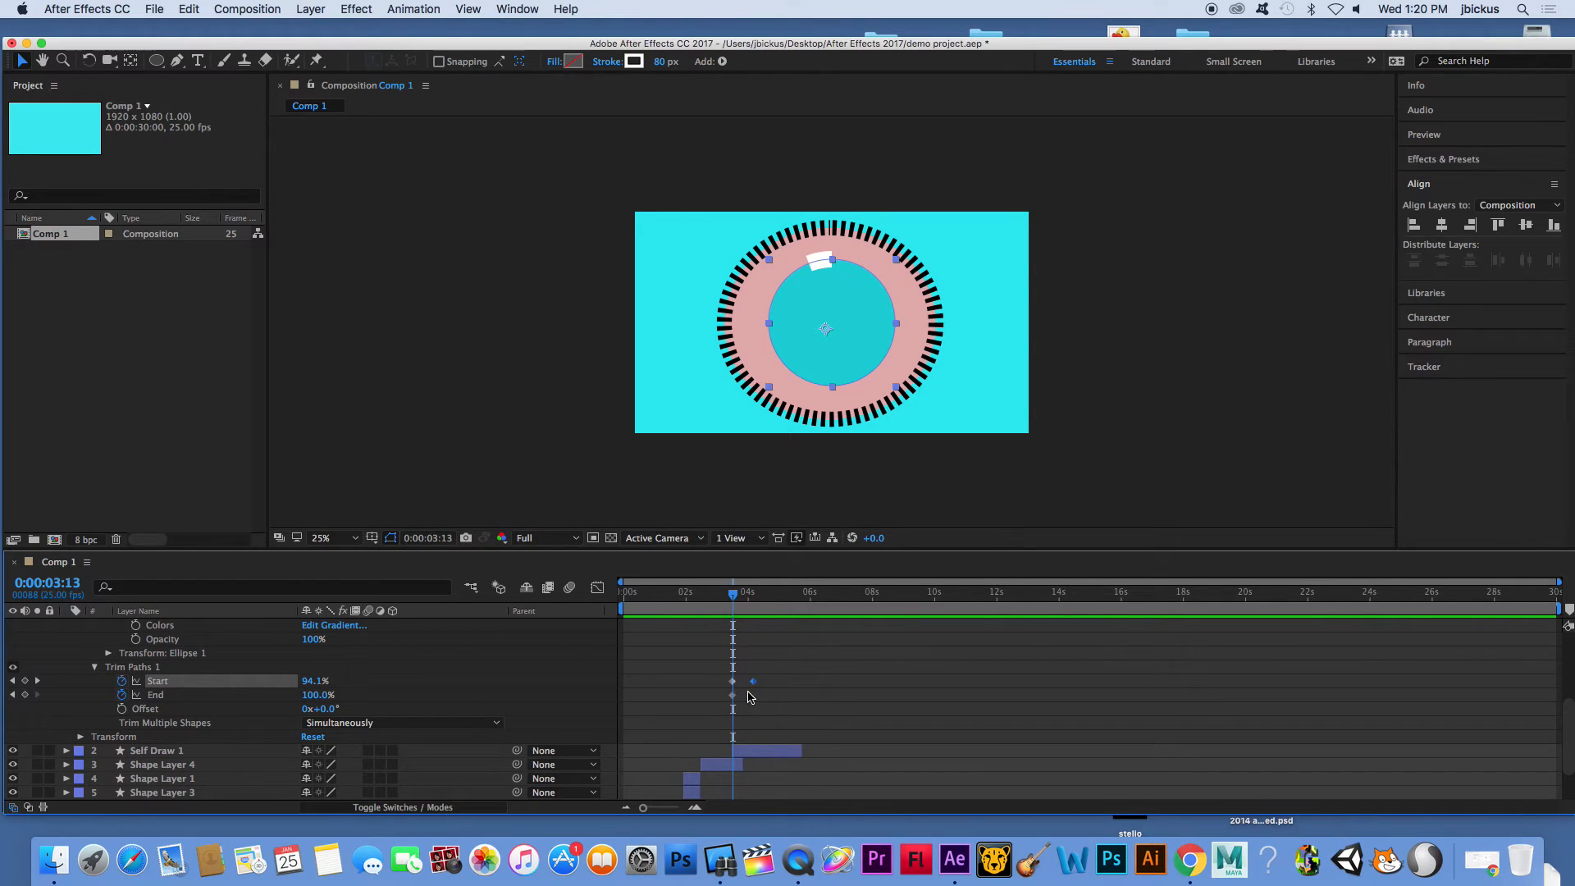
pyautogui.moveTo(746, 604); pyautogui.dragTo(737, 608)
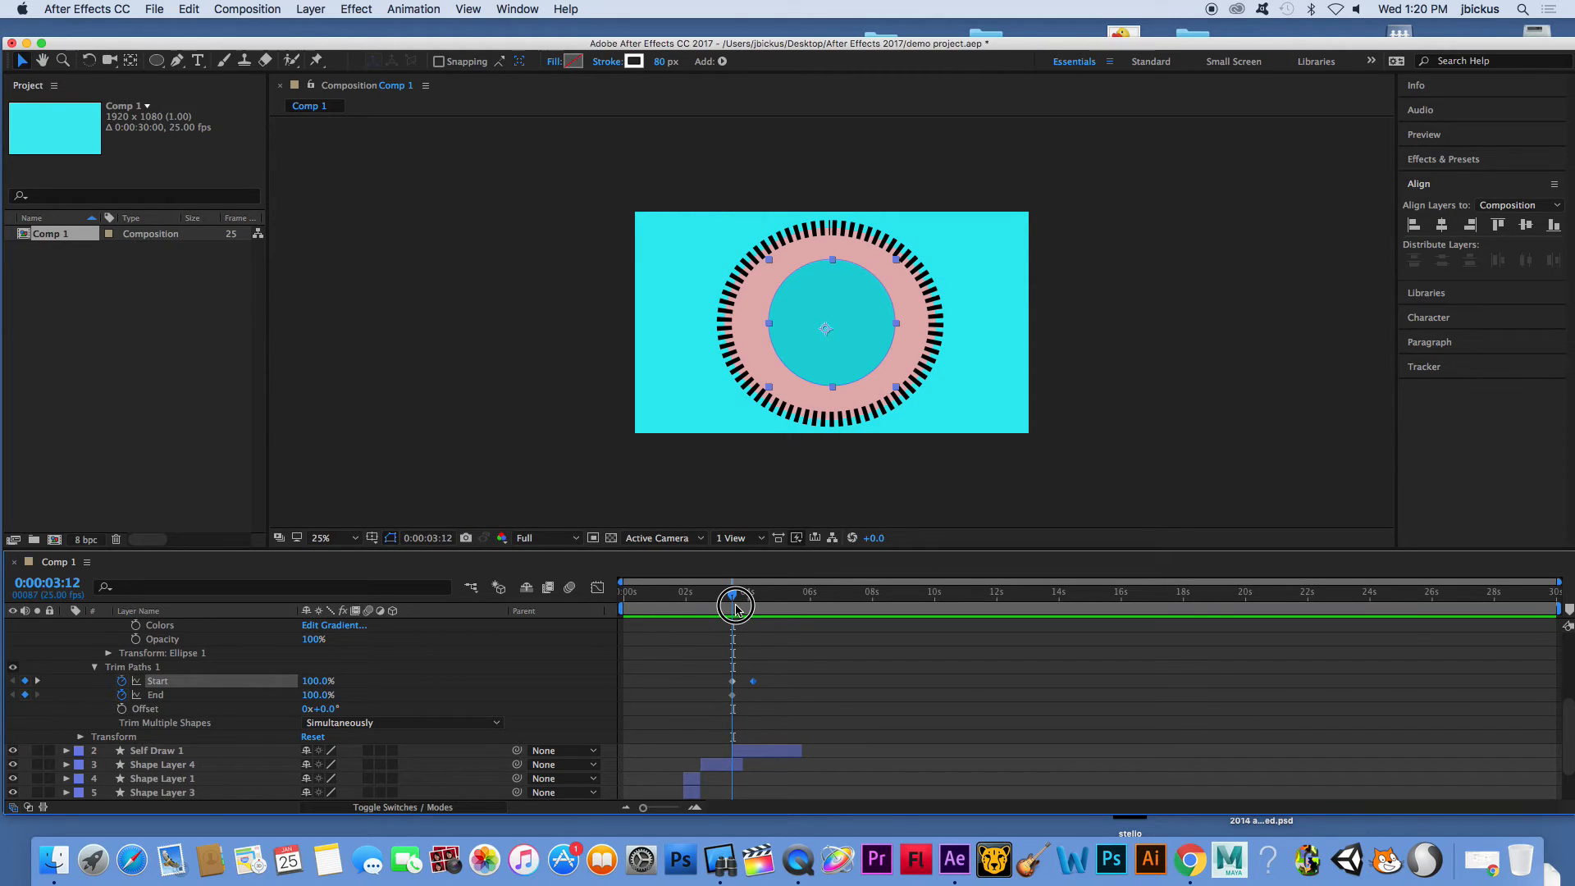
pyautogui.moveTo(304, 695); pyautogui.dragTo(307, 699)
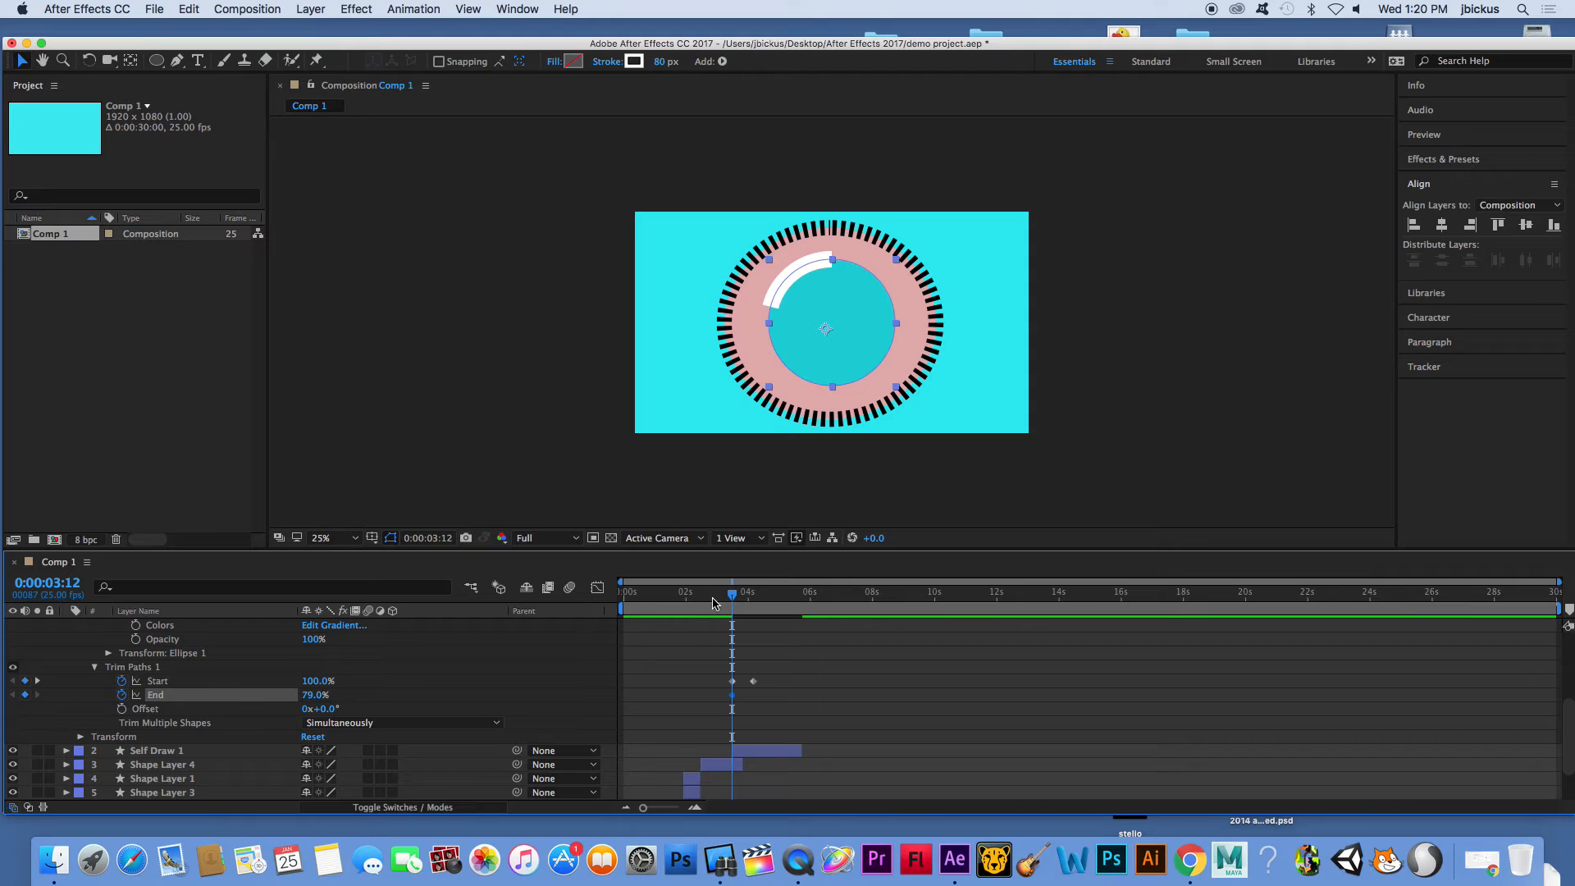
pyautogui.moveTo(732, 599); pyautogui.dragTo(754, 599)
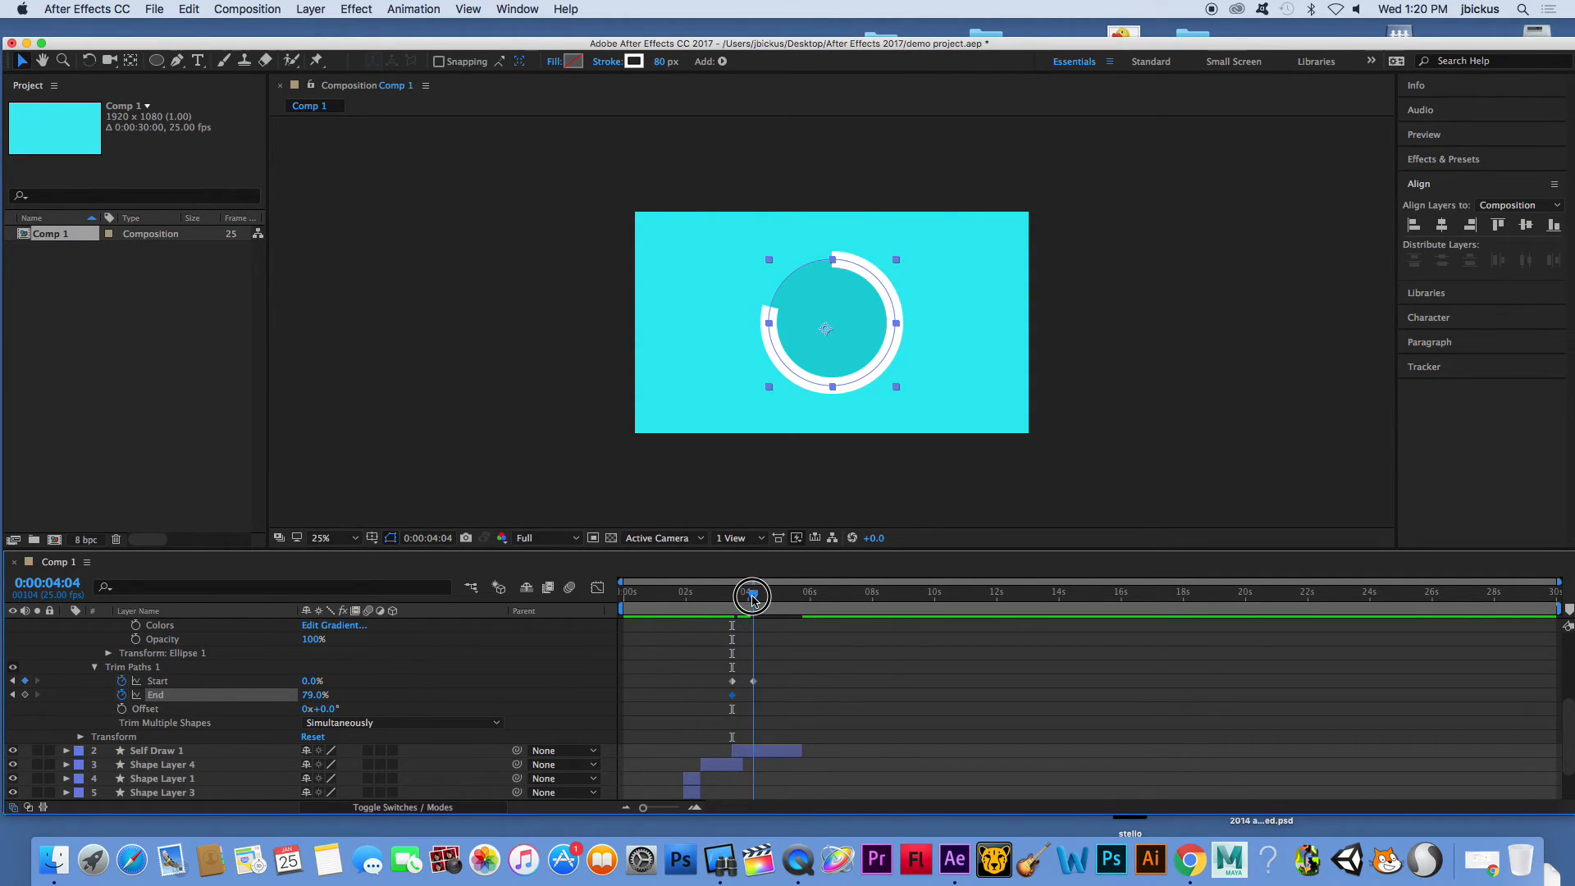
pyautogui.moveTo(320, 699); pyautogui.dragTo(272, 697)
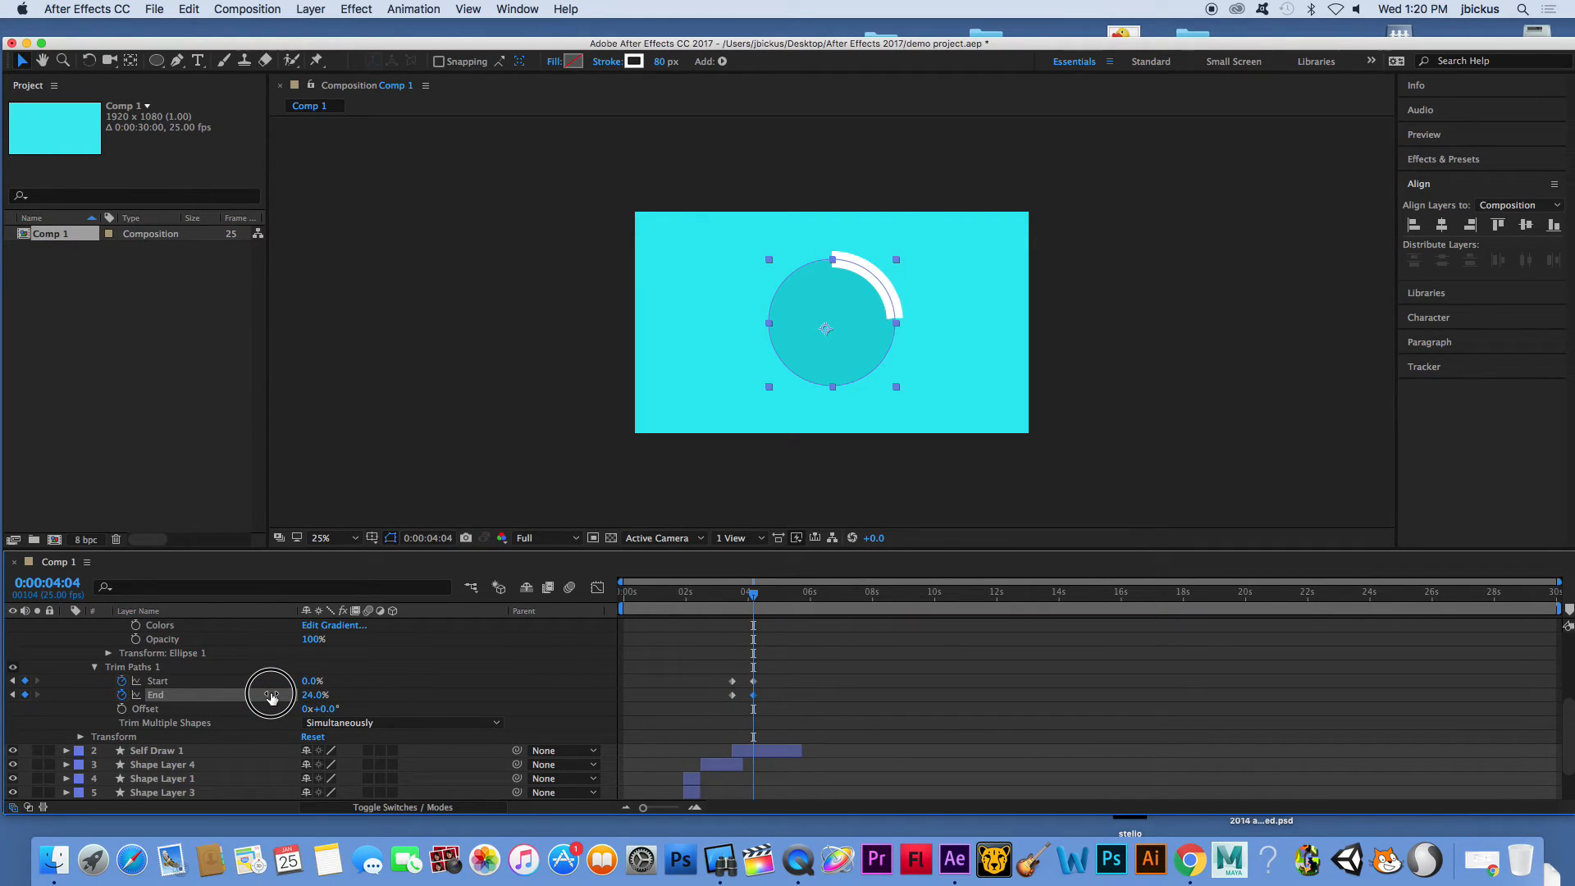
# Try Start 74% and End 100% for the first Trim Paths keyframes of Self Draw 2, and preview the animation
pyautogui.moveTo(744, 599)
pyautogui.mouseDown()
pyautogui.moveTo(713, 605)
pyautogui.moveTo(764, 598)
pyautogui.moveTo(729, 611)
pyautogui.mouseUp()
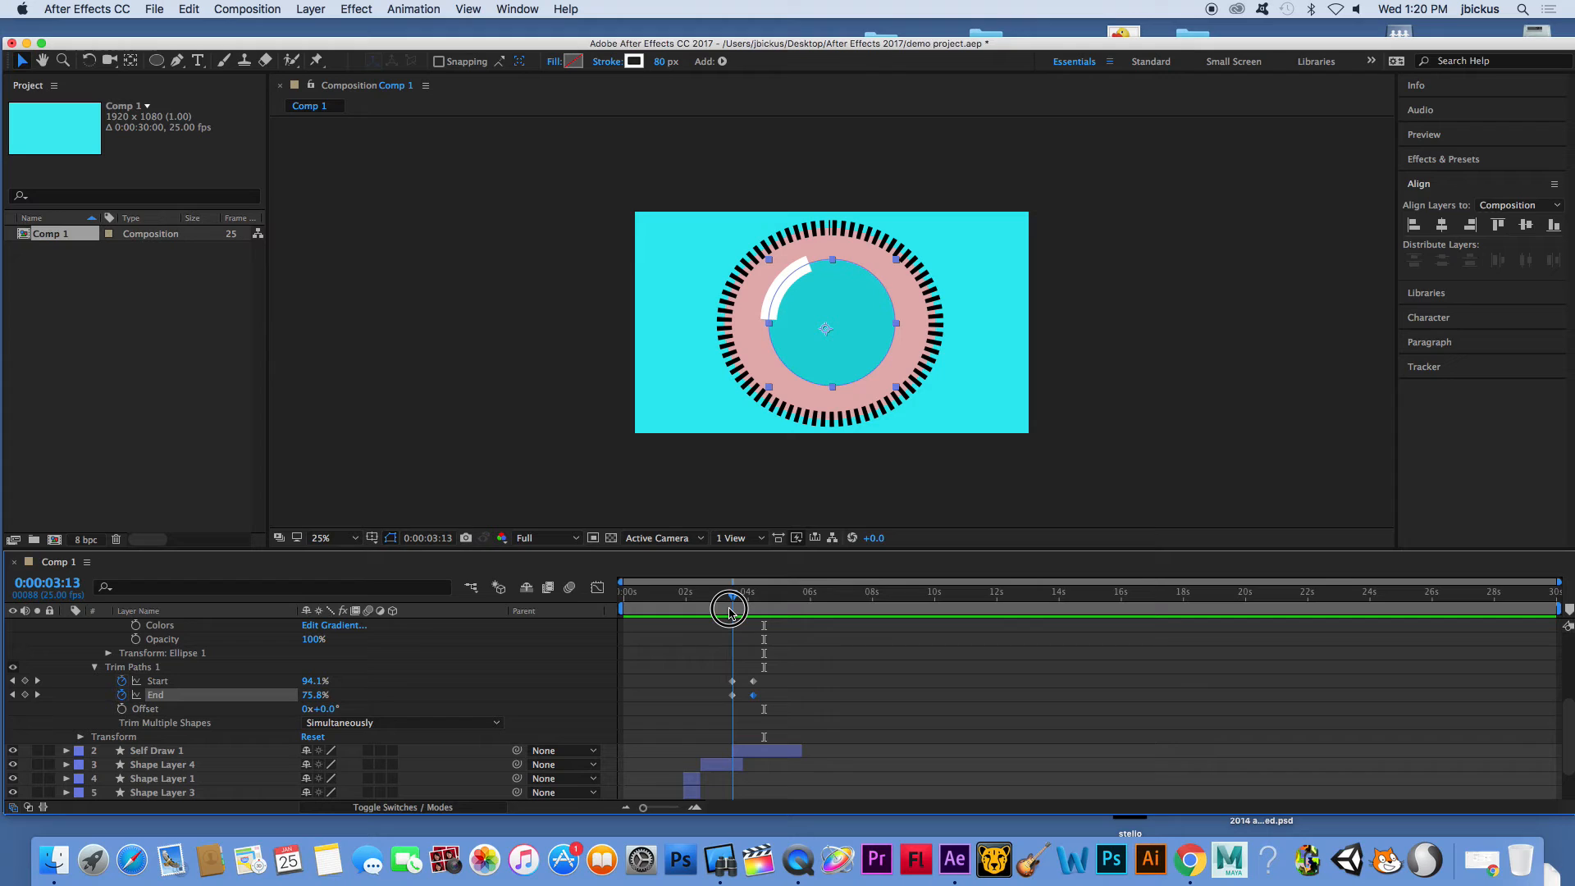
pyautogui.moveTo(314, 686); pyautogui.dragTo(329, 685)
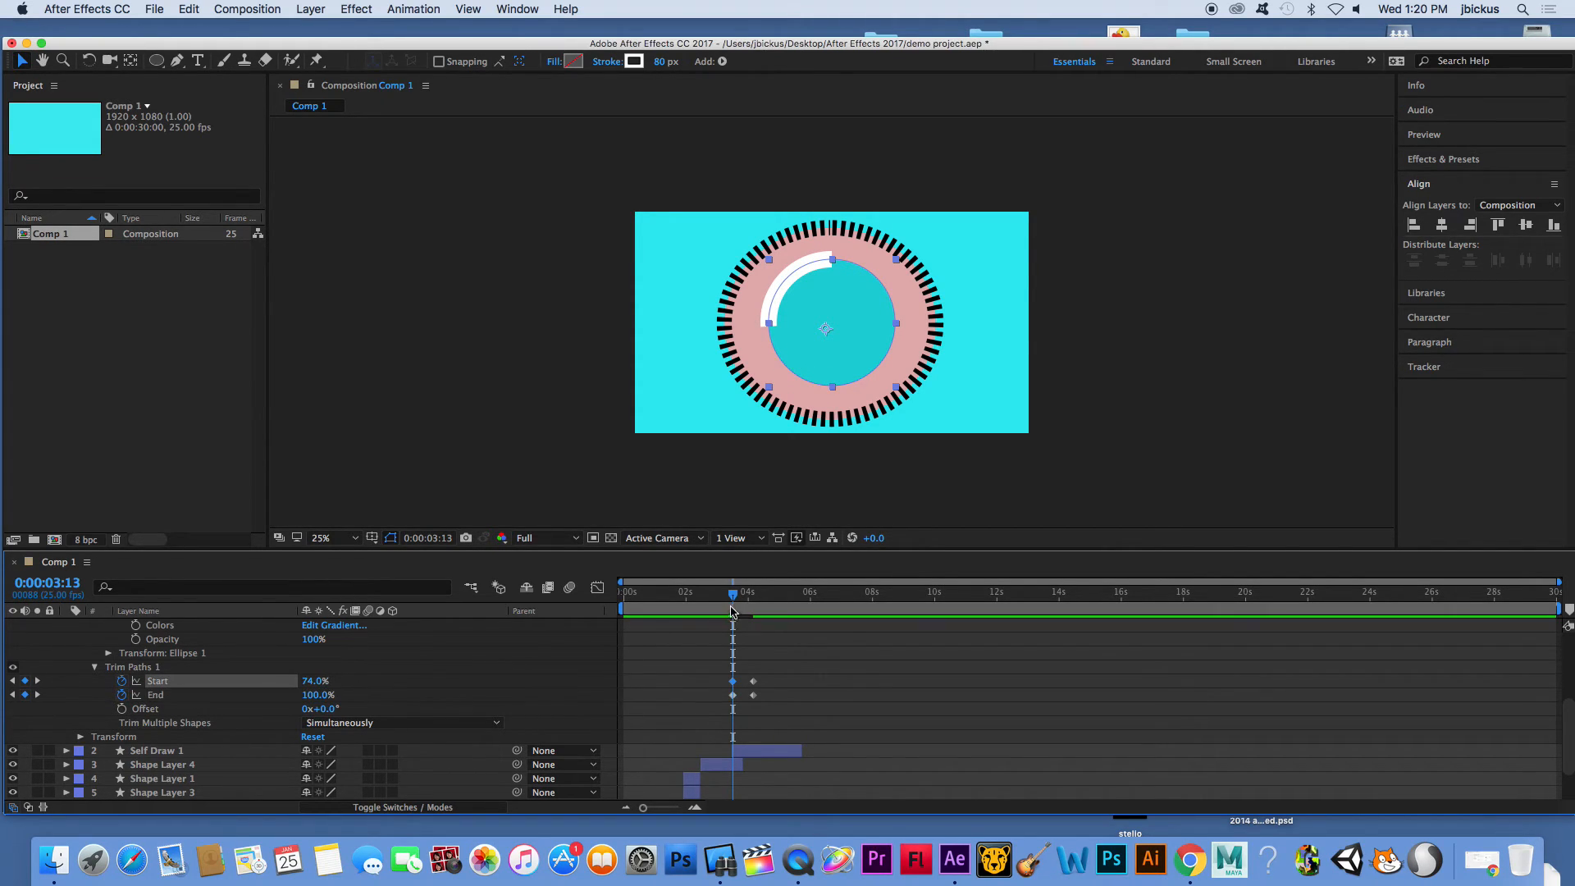
pyautogui.moveTo(736, 596)
pyautogui.mouseDown()
pyautogui.moveTo(758, 597)
pyautogui.moveTo(714, 605)
pyautogui.mouseUp()
pyautogui.press('space')
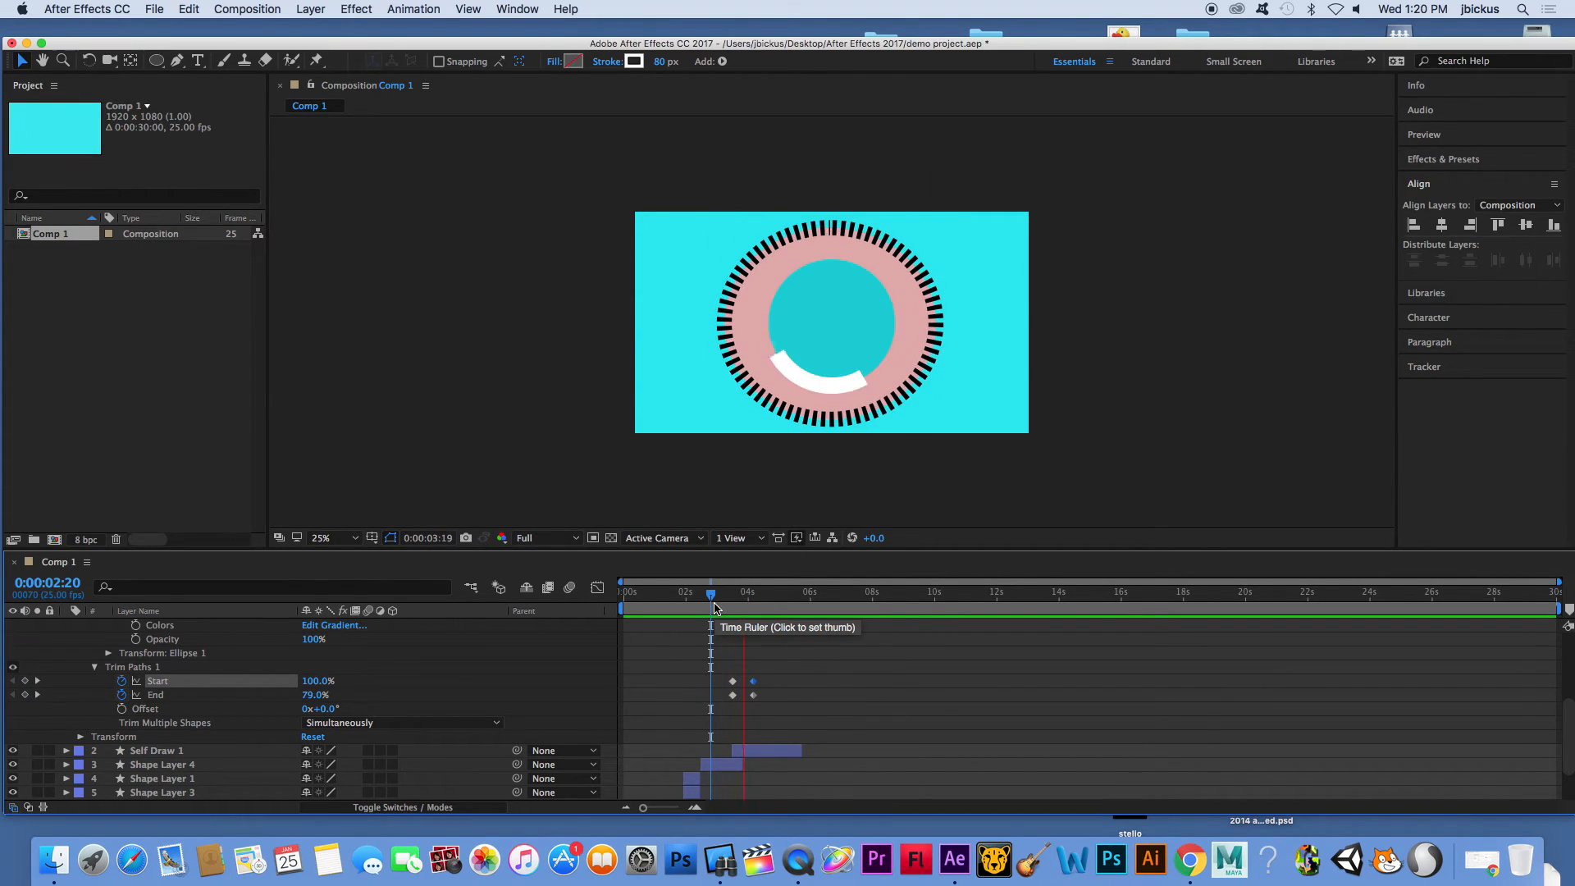
# Add a third pair of Trim Paths keyframes to Self Draw 2 at 0:00:04:21 with Start at 100% and End at 74%
pyautogui.moveTo(772, 599); pyautogui.dragTo(779, 600)
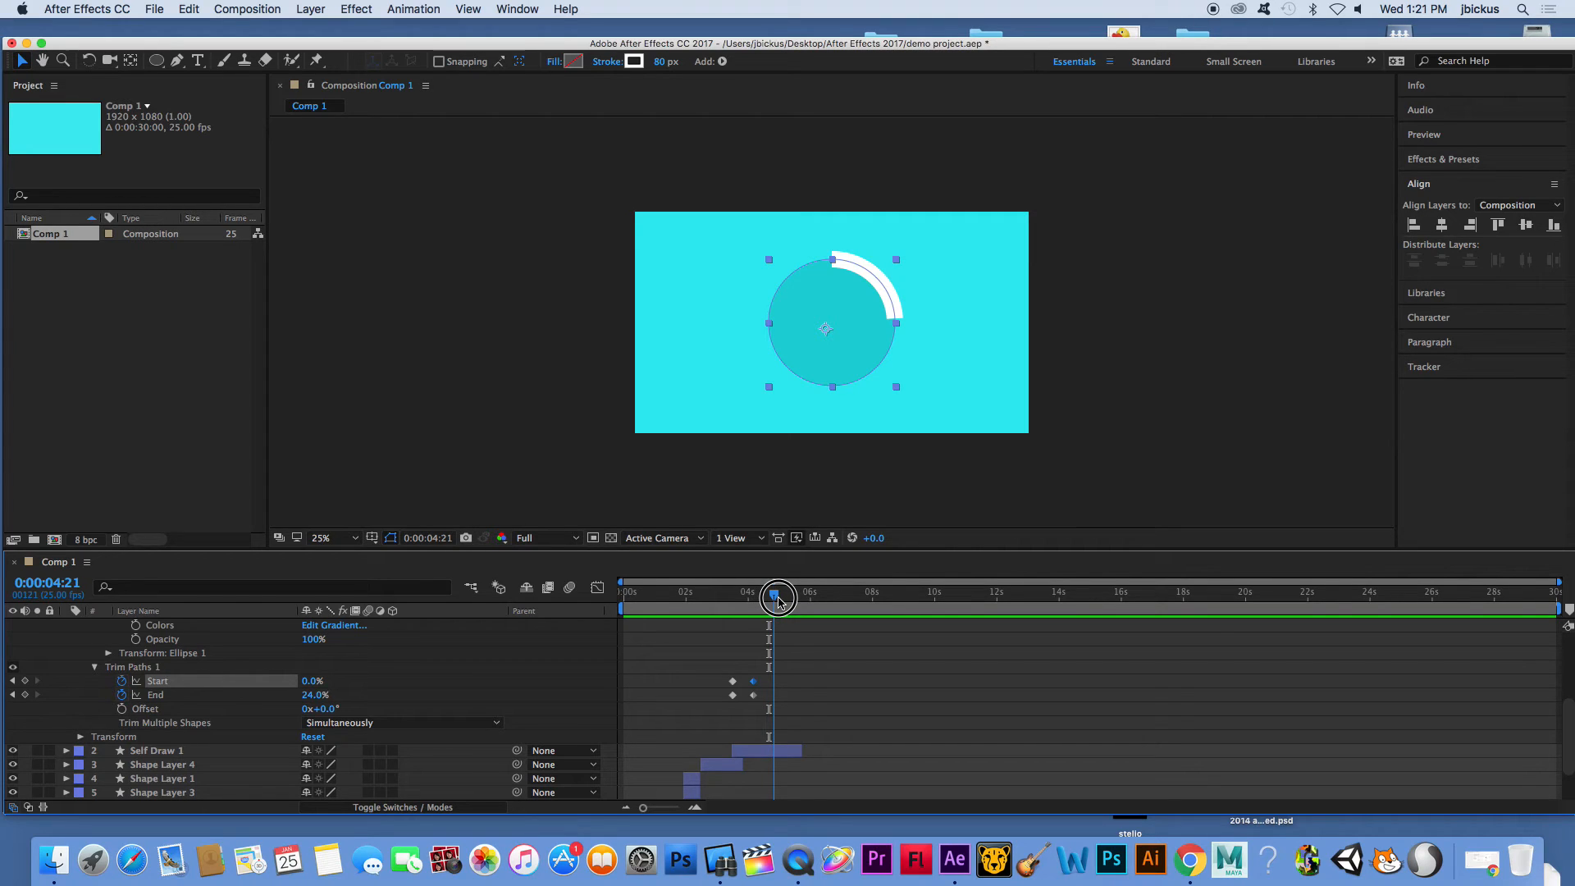
pyautogui.moveTo(333, 683); pyautogui.dragTo(422, 689)
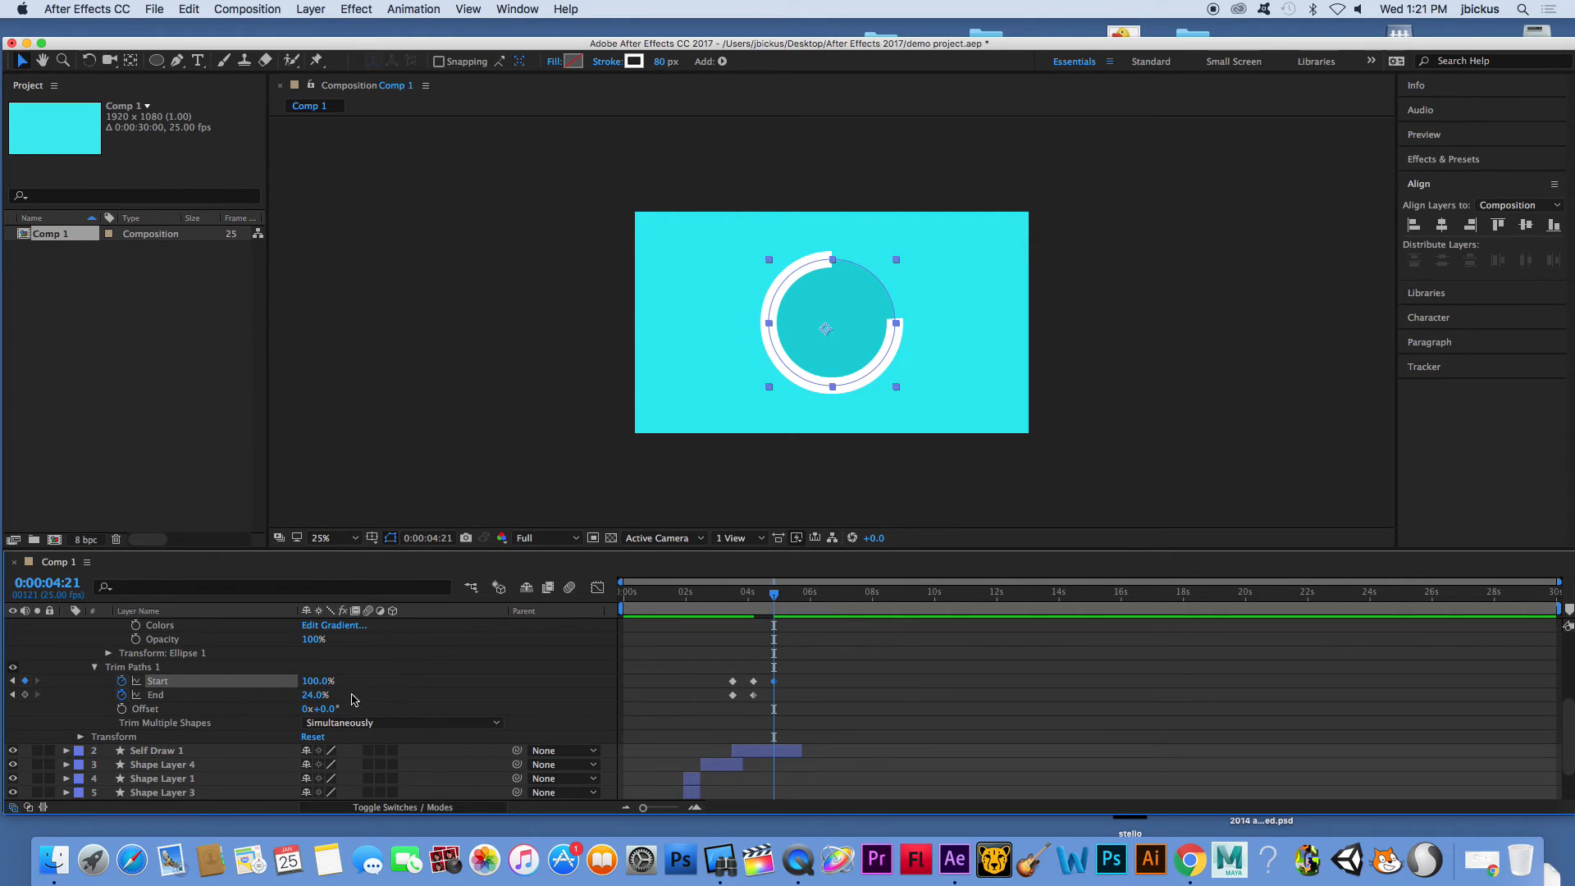
pyautogui.moveTo(316, 698); pyautogui.dragTo(365, 703)
# Change the last Trim Paths keyframes of Self Draw 2 to Start 75% and End 100%, and play back the animation
pyautogui.moveTo(774, 597)
pyautogui.mouseDown()
pyautogui.moveTo(714, 616)
pyautogui.moveTo(777, 625)
pyautogui.mouseUp()
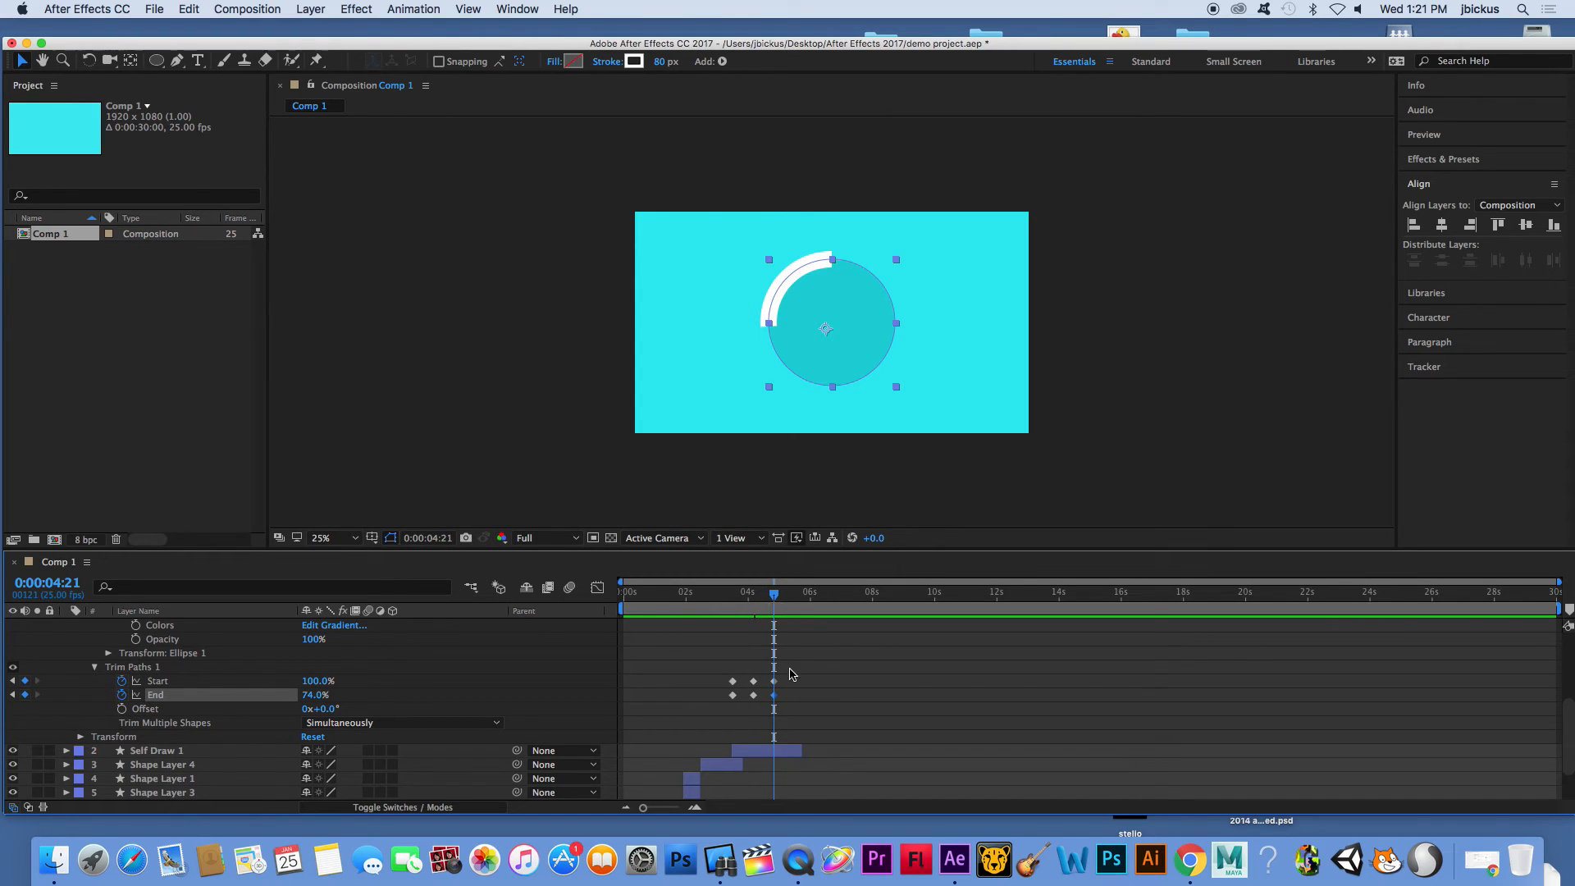
pyautogui.moveTo(775, 681); pyautogui.dragTo(774, 681)
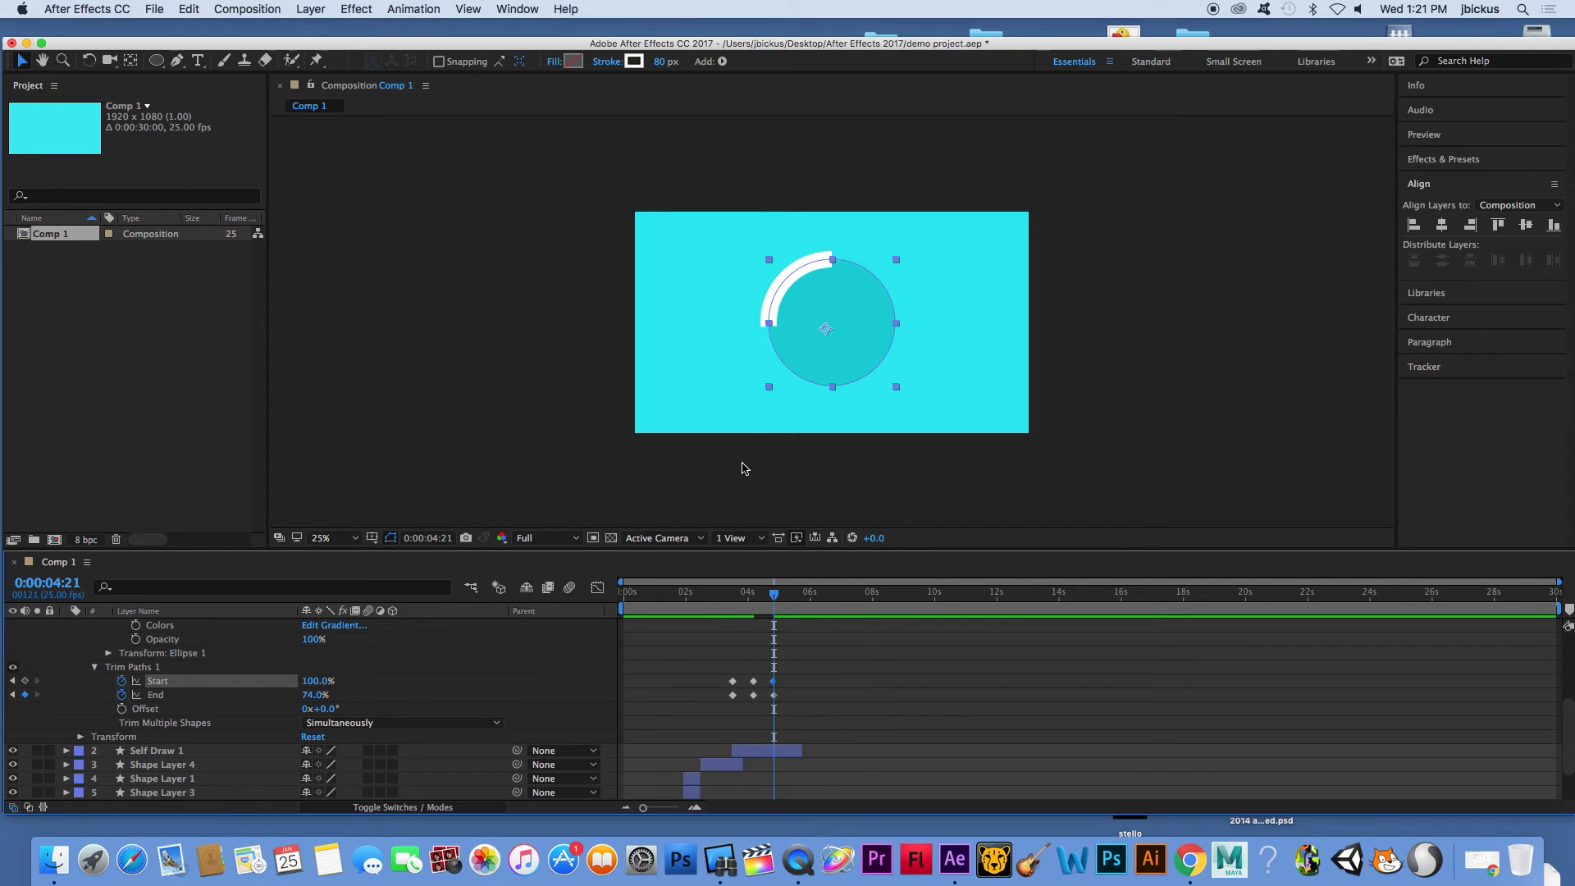
pyautogui.moveTo(321, 683)
pyautogui.mouseDown()
pyautogui.moveTo(313, 693)
pyautogui.moveTo(345, 694)
pyautogui.mouseUp()
pyautogui.moveTo(713, 598); pyautogui.dragTo(774, 608)
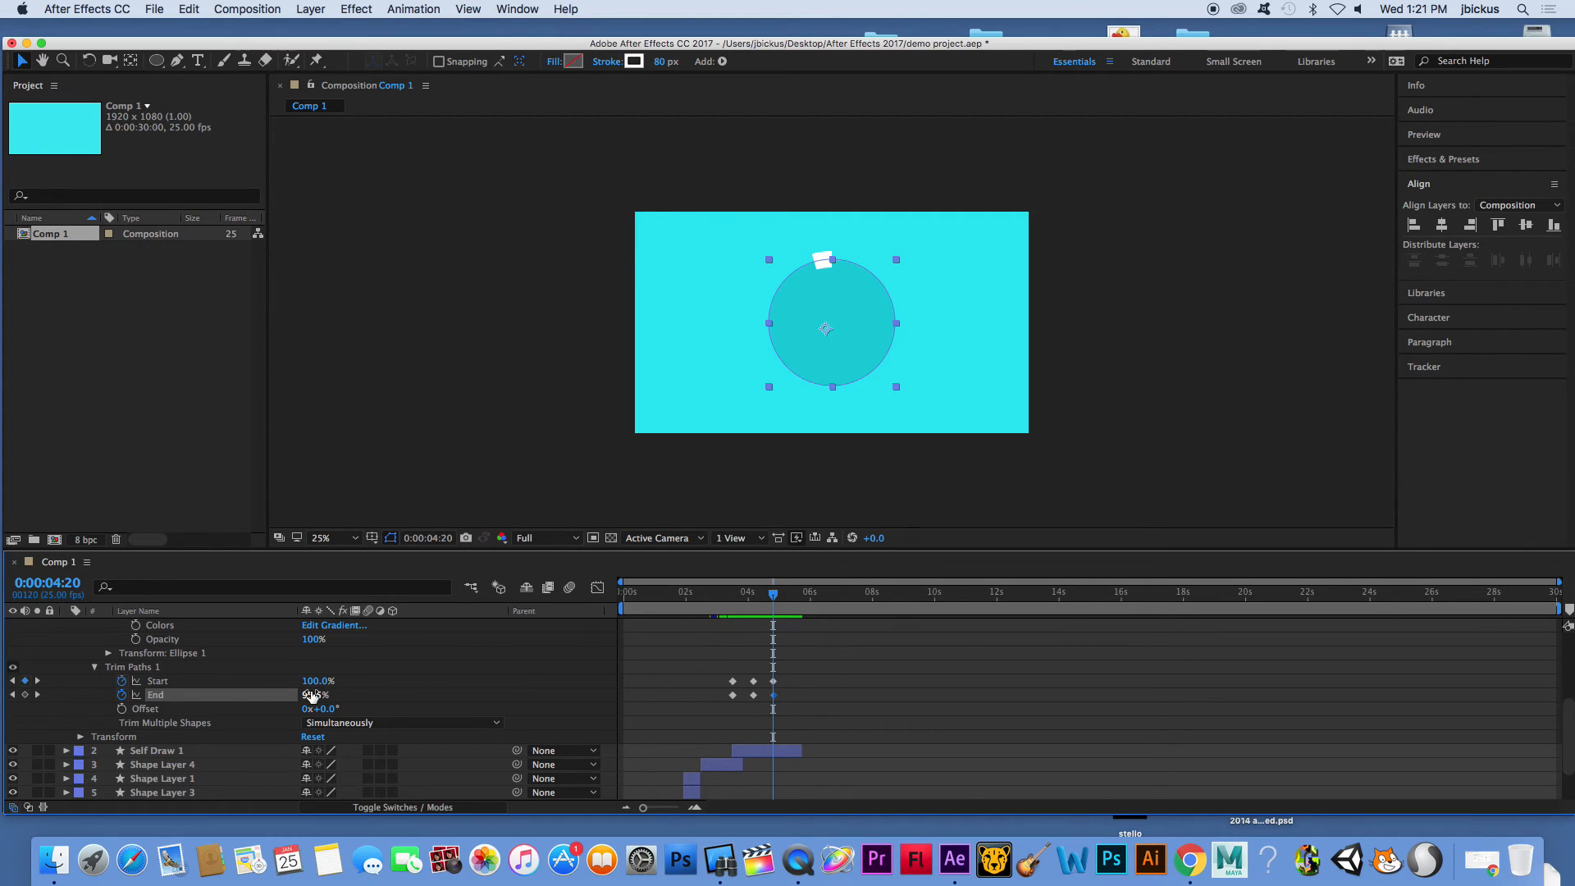
pyautogui.moveTo(311, 696); pyautogui.dragTo(243, 698)
pyautogui.moveTo(772, 596); pyautogui.dragTo(644, 600)
pyautogui.press('space')
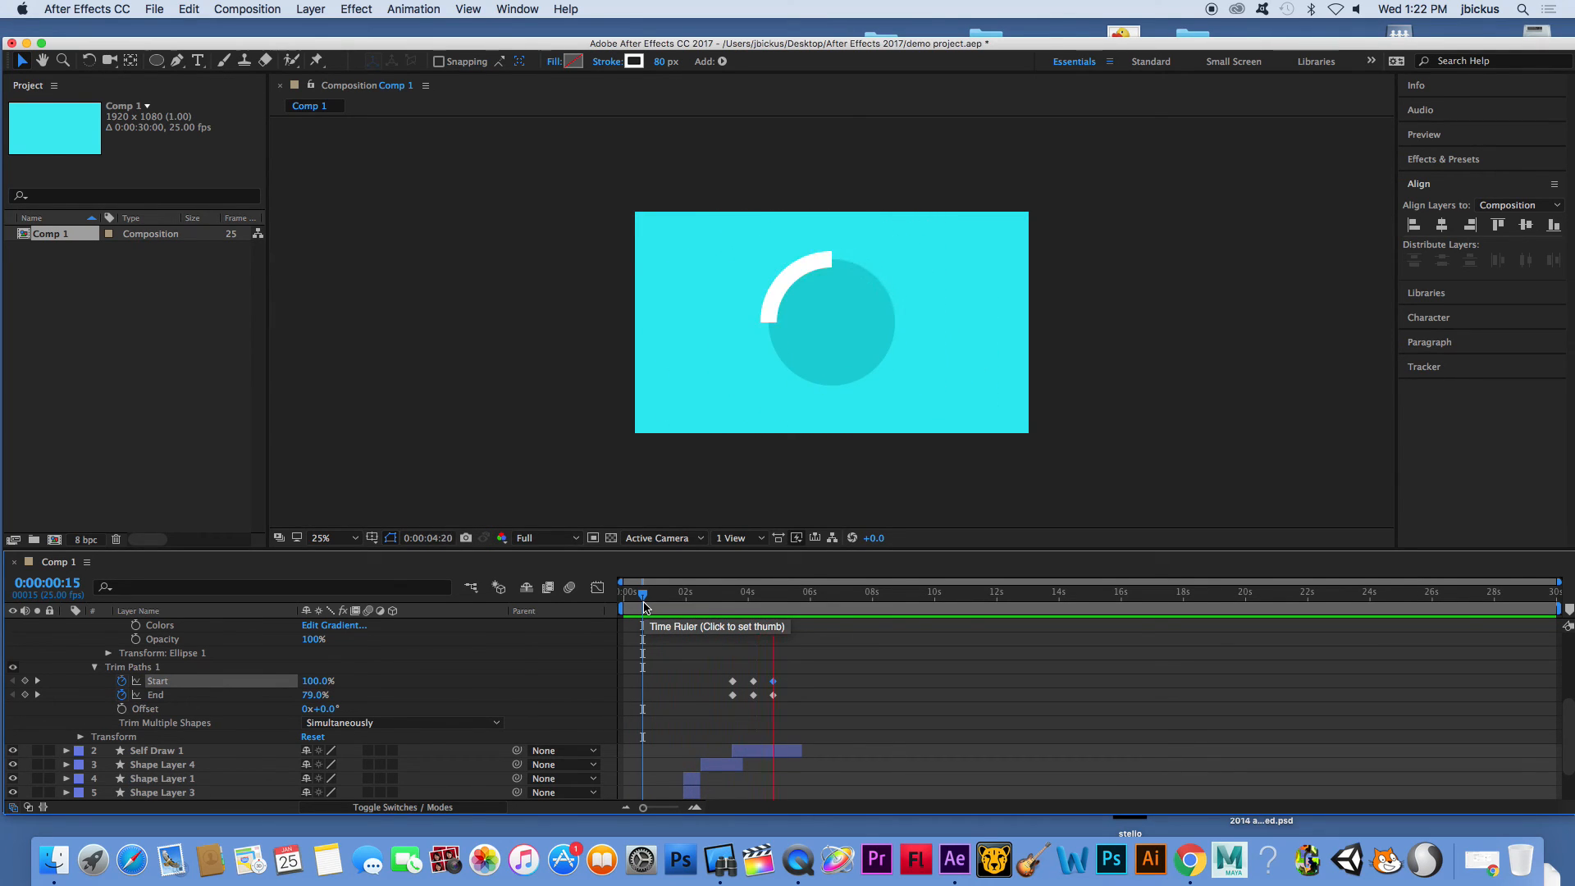
pyautogui.press('space')
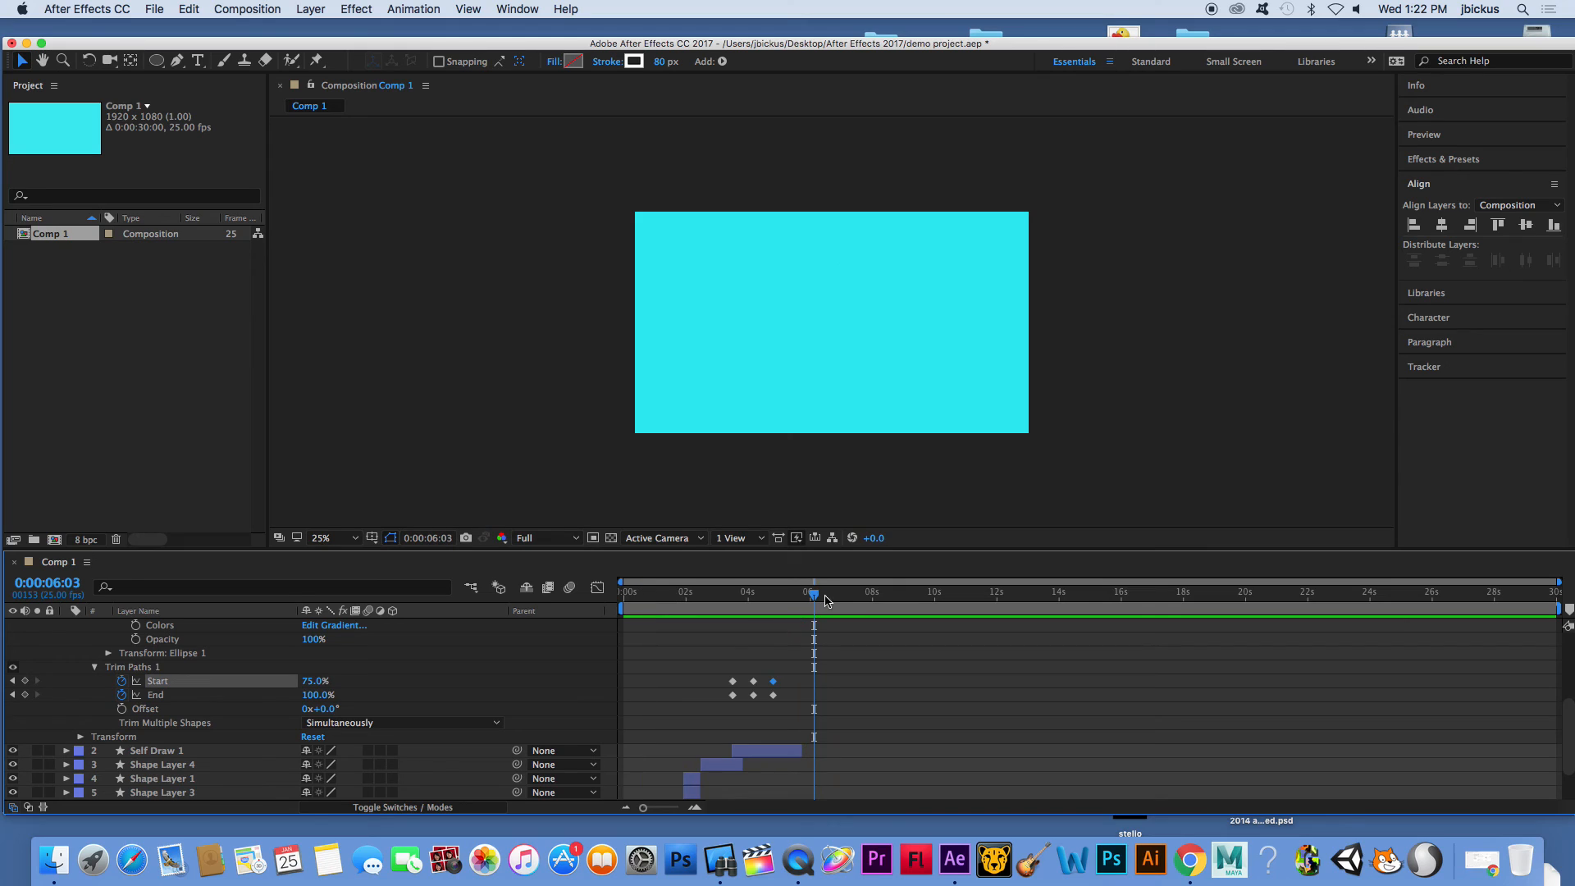
# Collapse Self Draw 2 and enable keyframing for the Trim Paths Start and End of Self Draw 1 at 0:00:04:23
pyautogui.moveTo(812, 596); pyautogui.dragTo(775, 600)
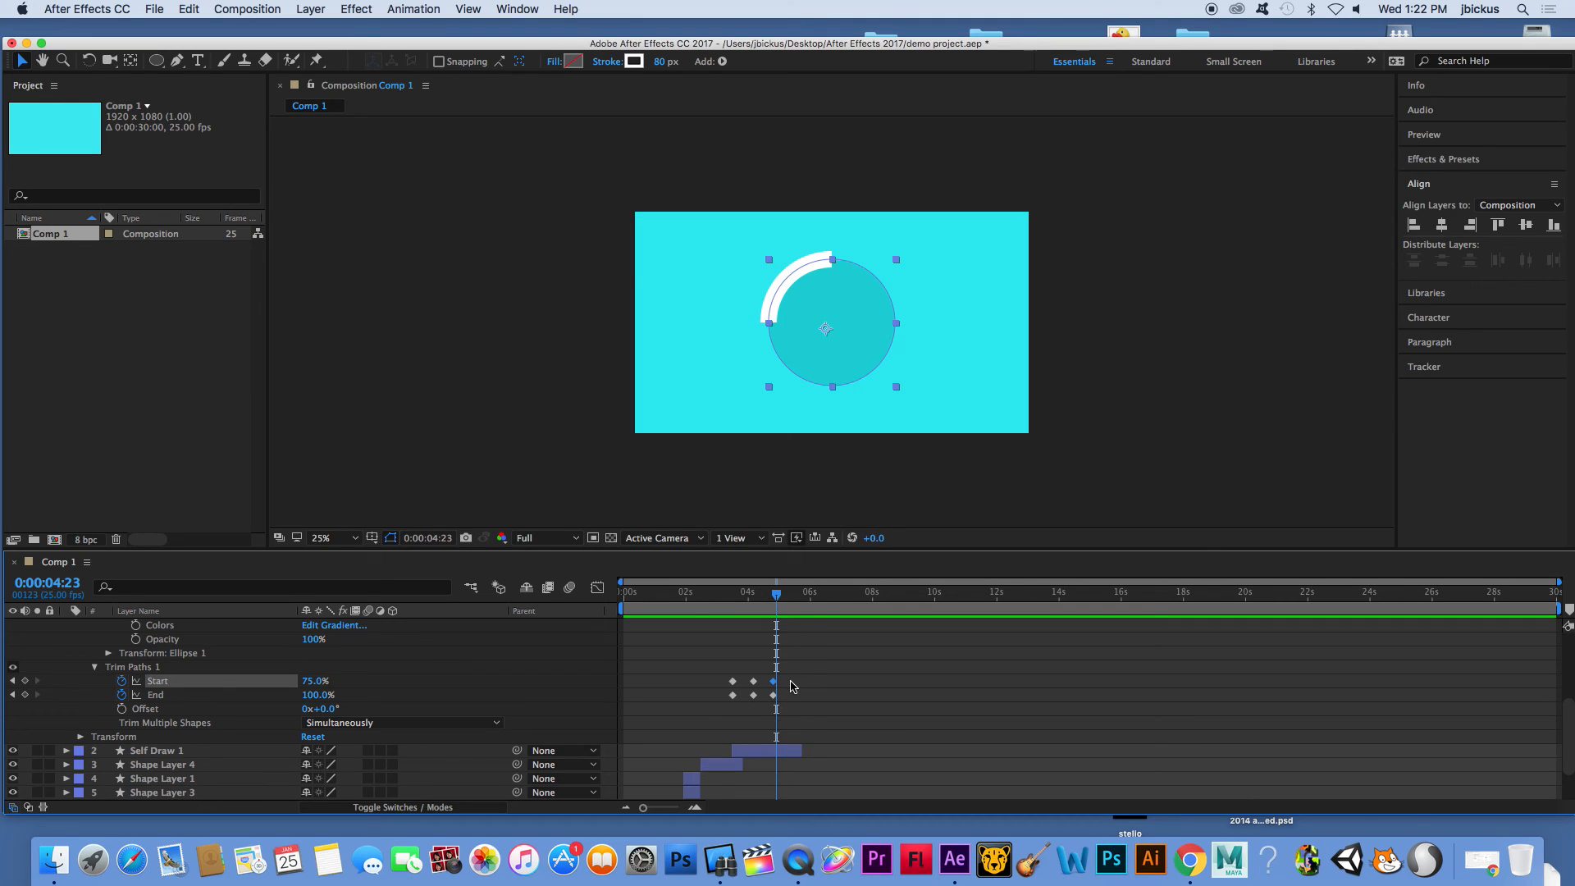
pyautogui.scroll(4, 793, 688)
pyautogui.scroll(-5, 791, 690)
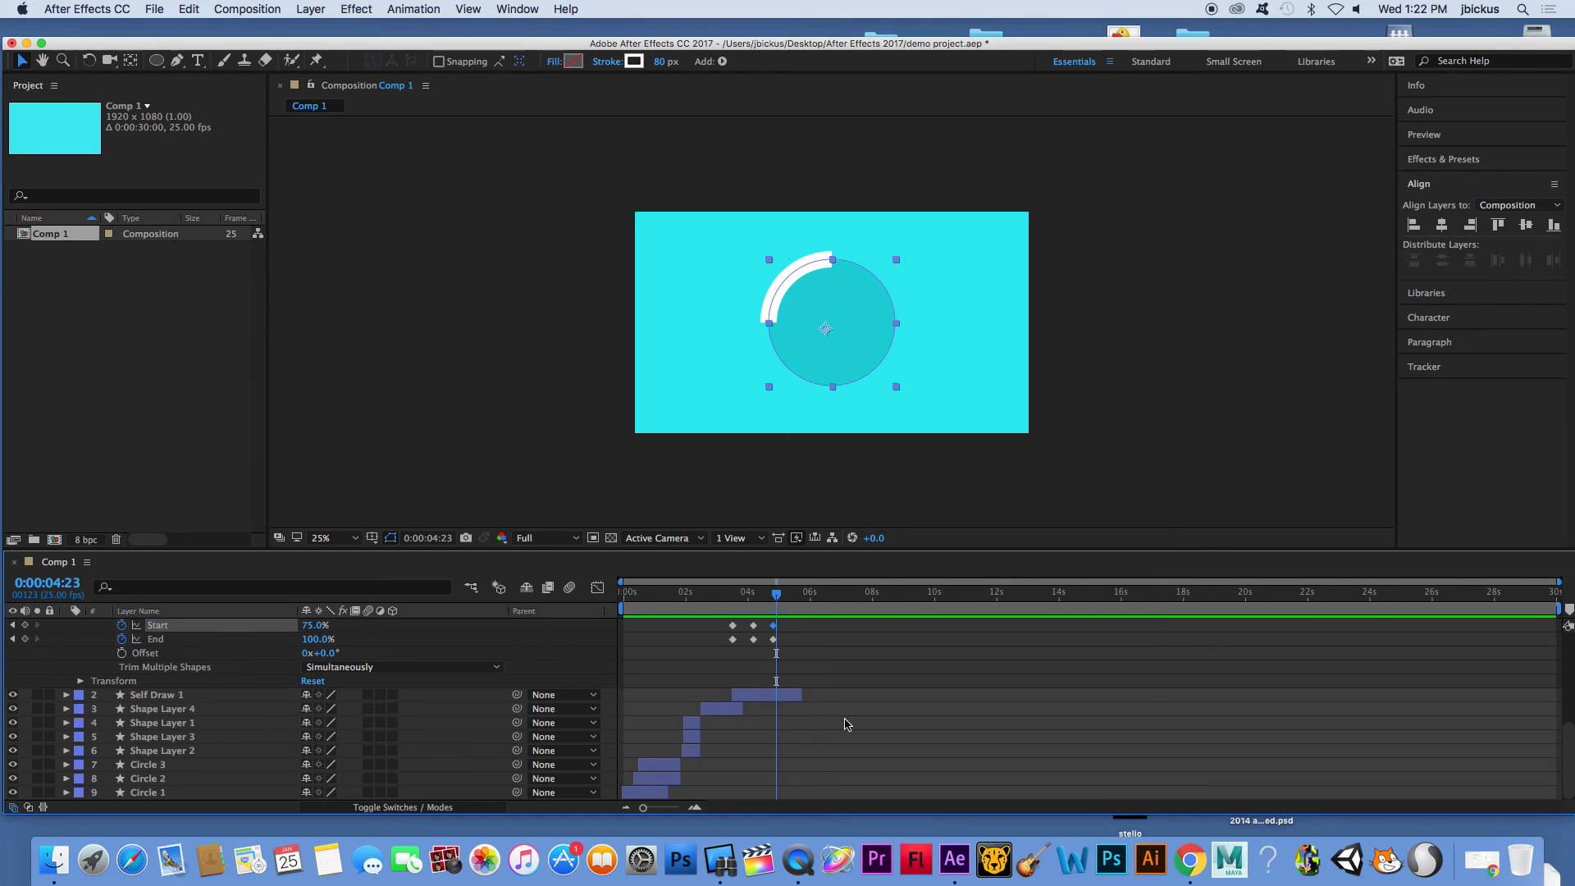
pyautogui.scroll(4, 763, 664)
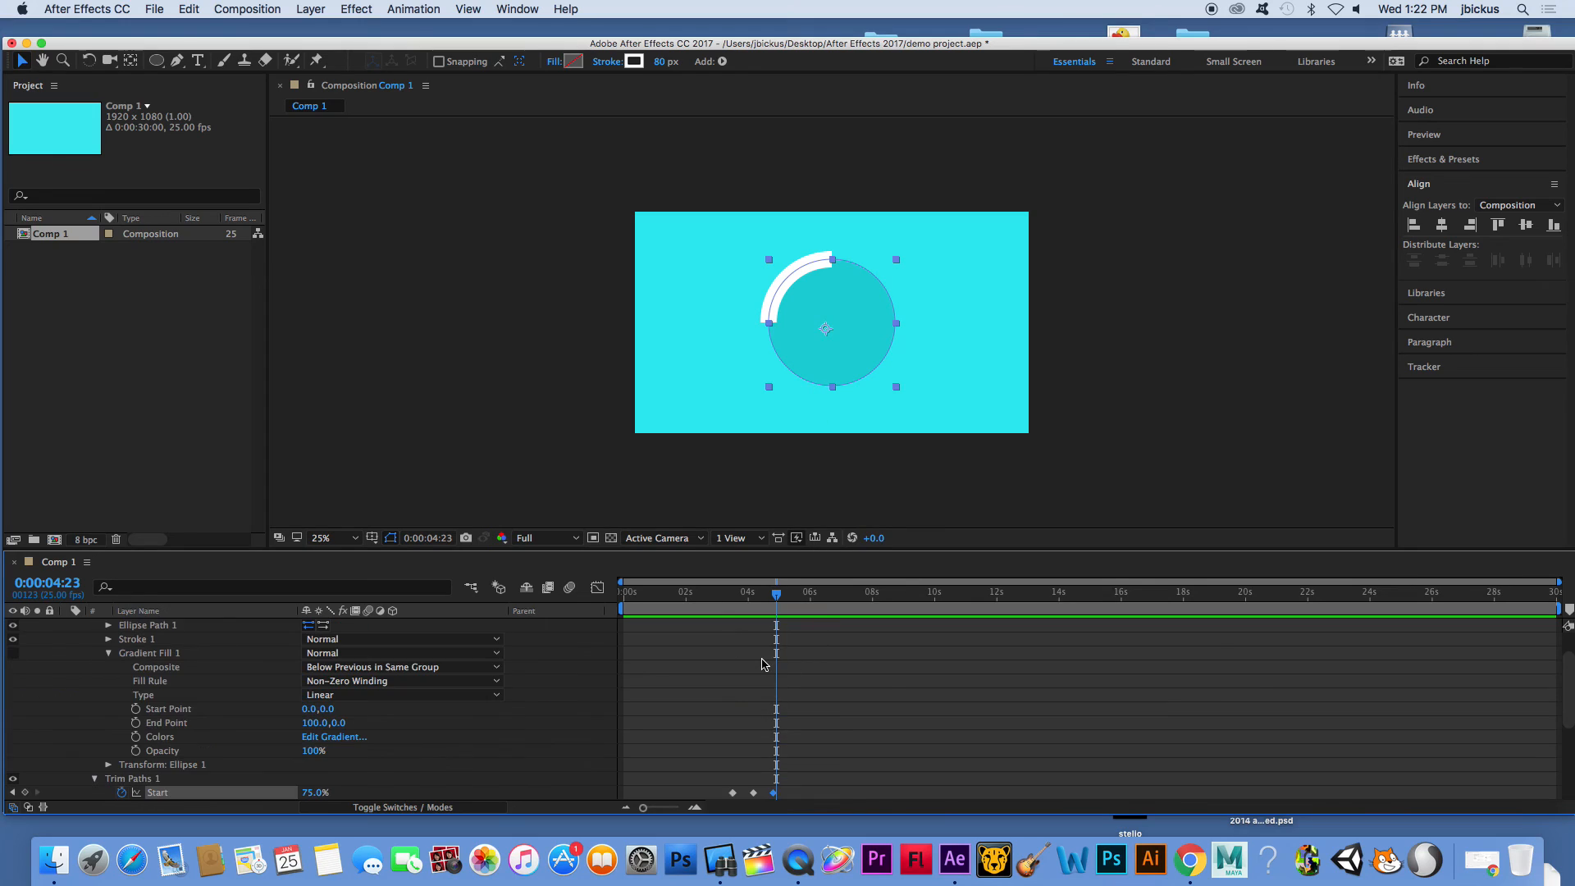
pyautogui.scroll(-1, 167, 741)
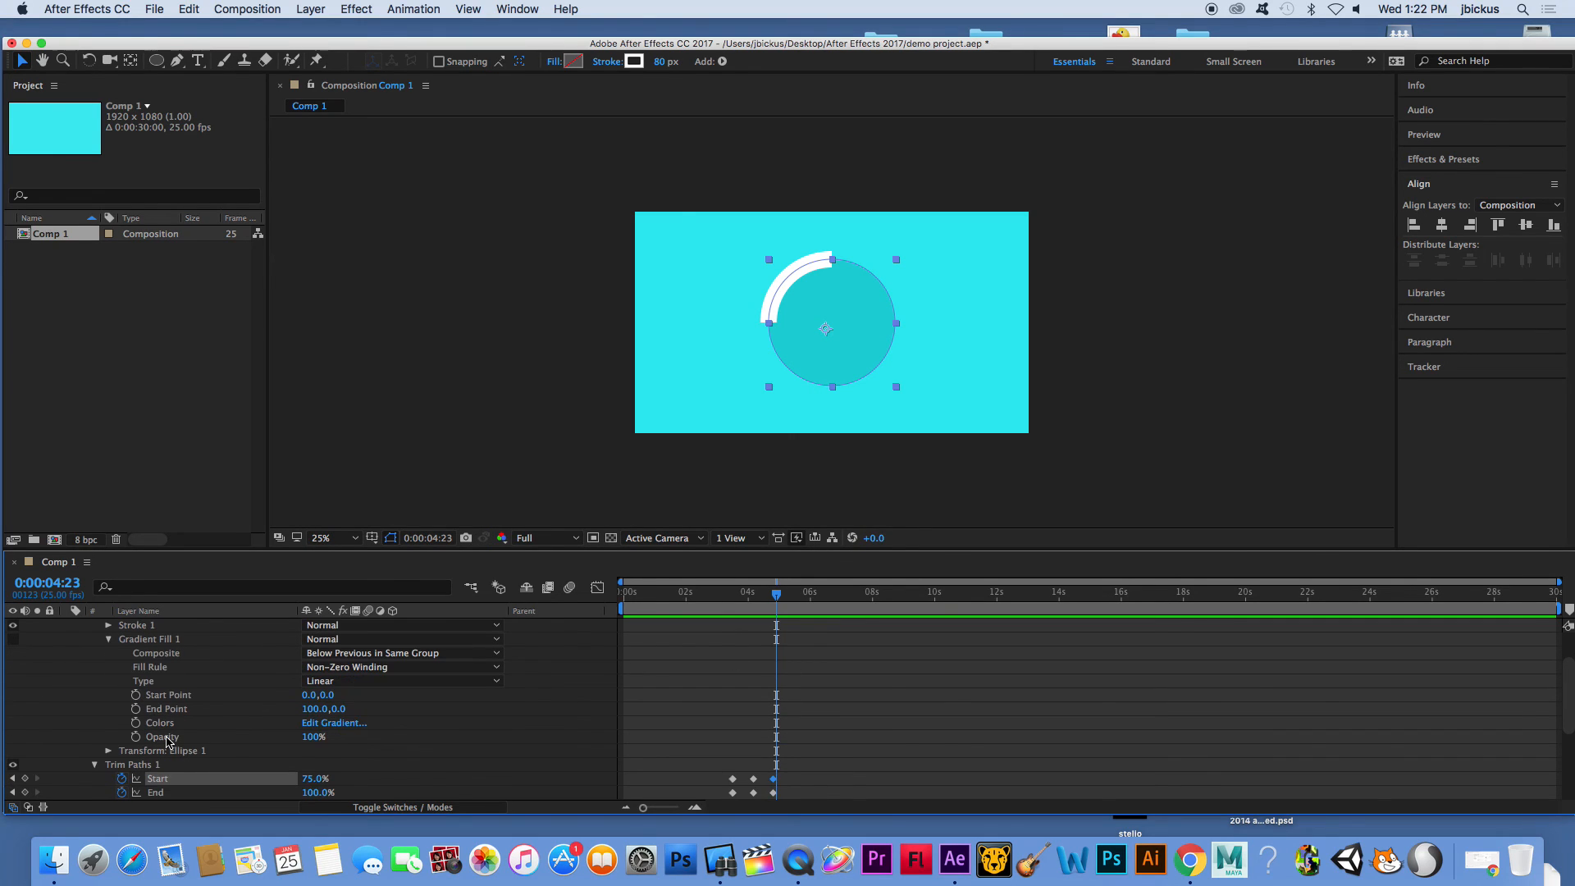
pyautogui.scroll(2, 156, 730)
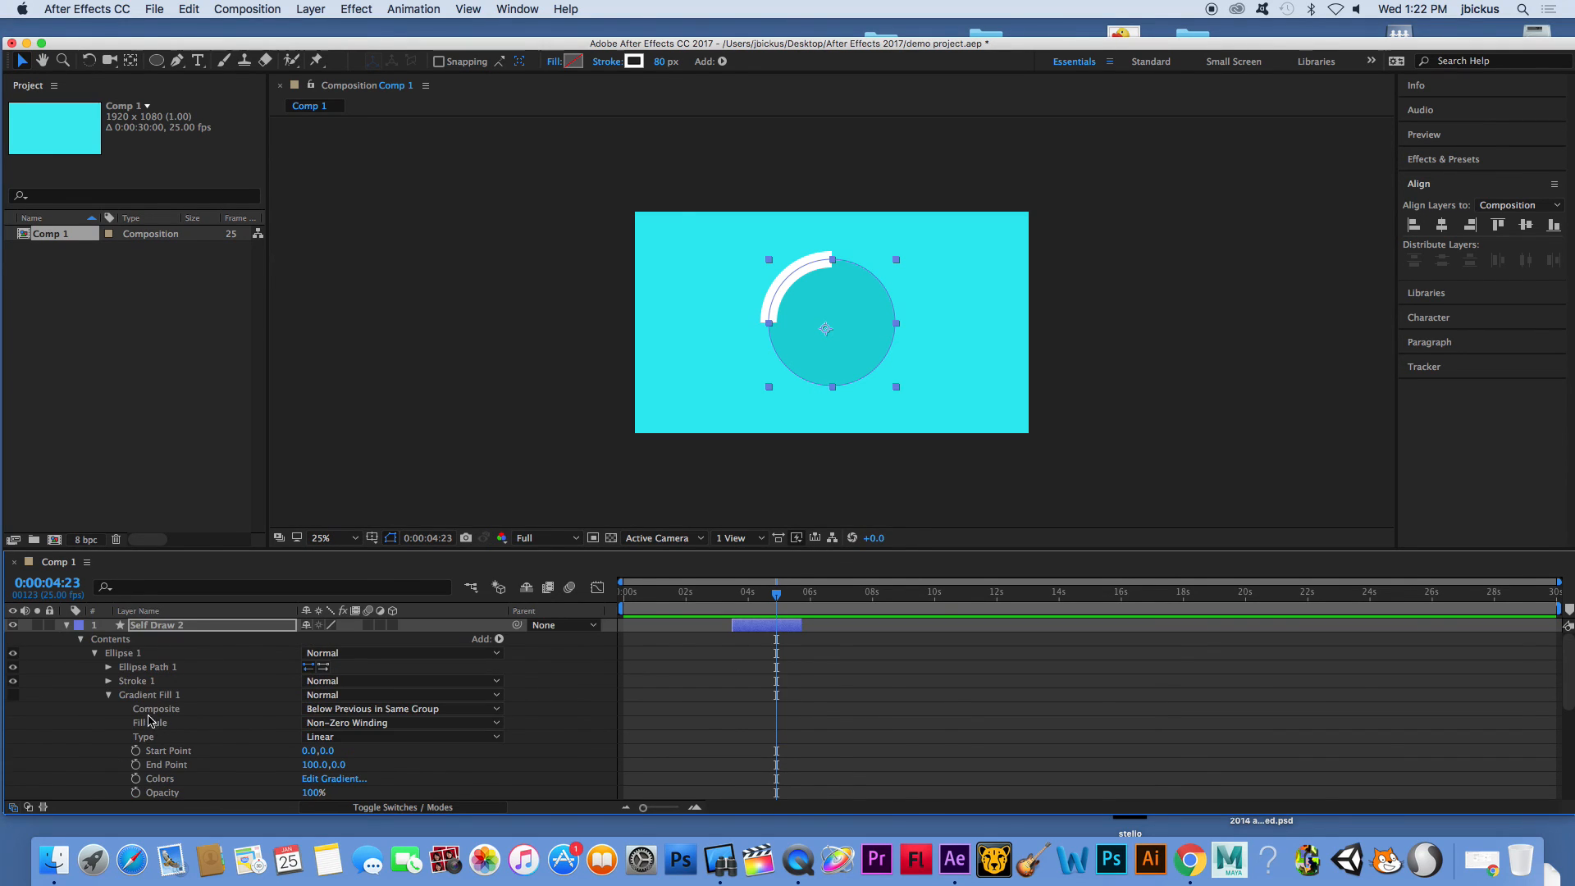
pyautogui.click(67, 626)
pyautogui.click(144, 642)
pyautogui.click(68, 639)
pyautogui.scroll(-5, 210, 732)
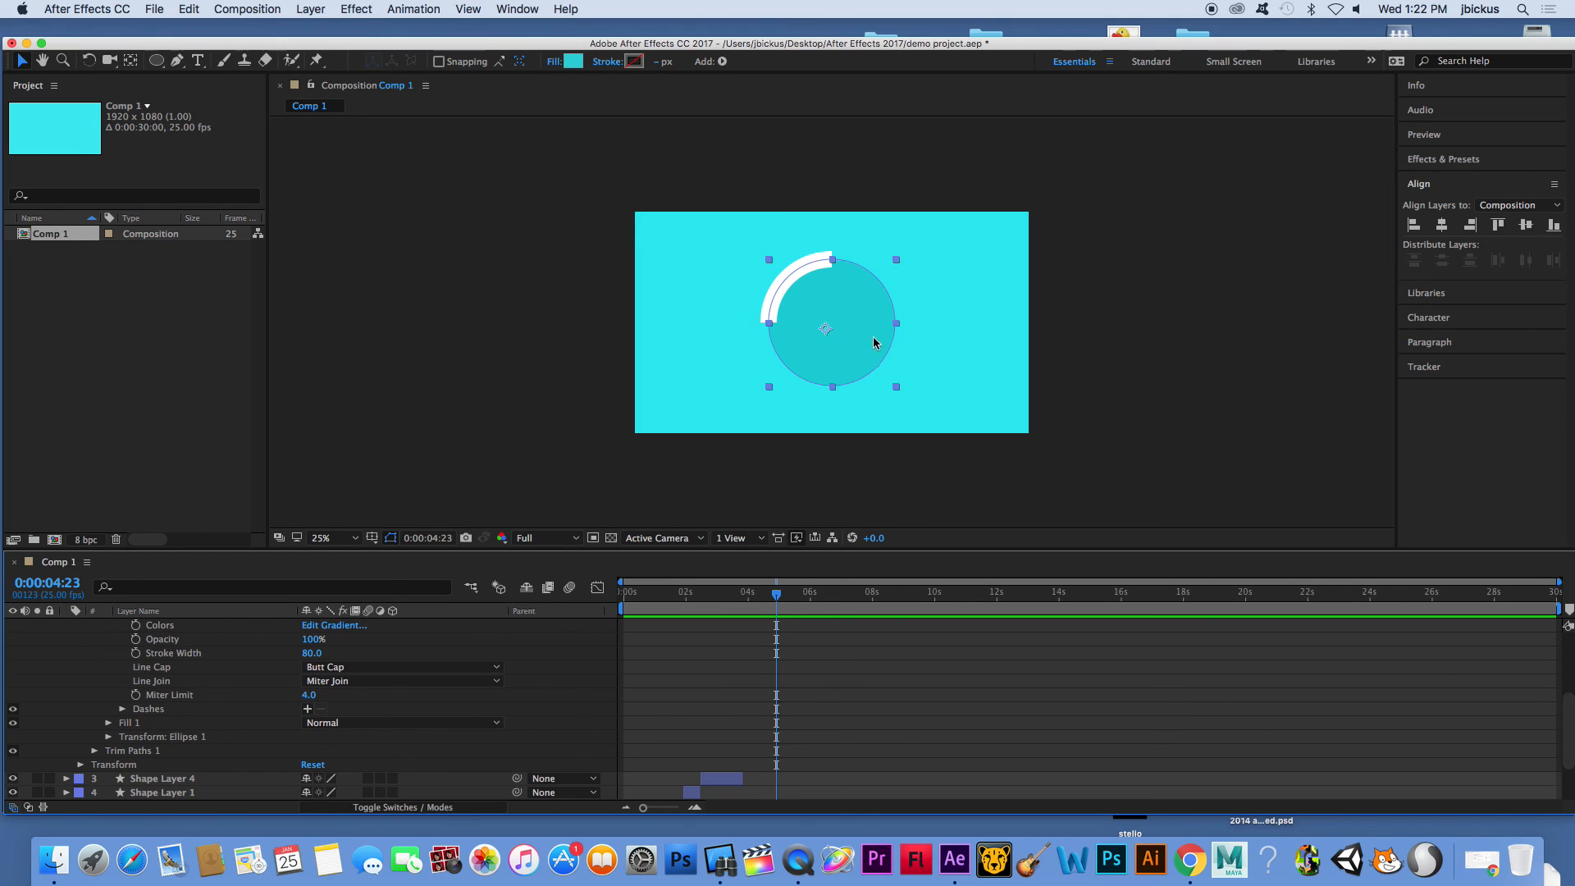
pyautogui.click(94, 751)
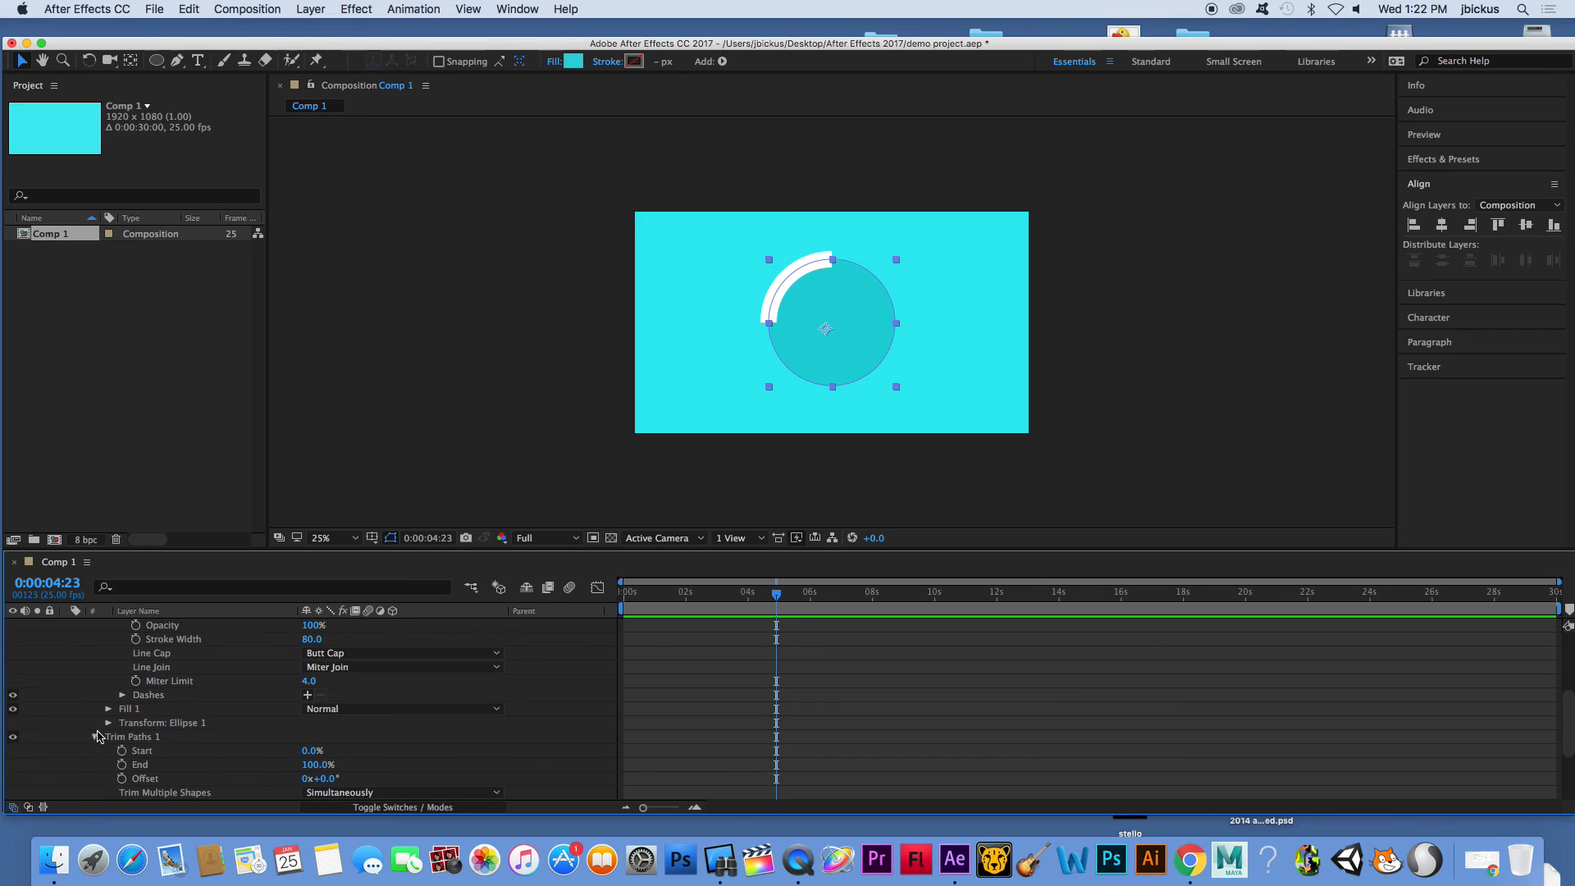
pyautogui.scroll(-2, 184, 765)
pyautogui.click(123, 695)
pyautogui.click(122, 709)
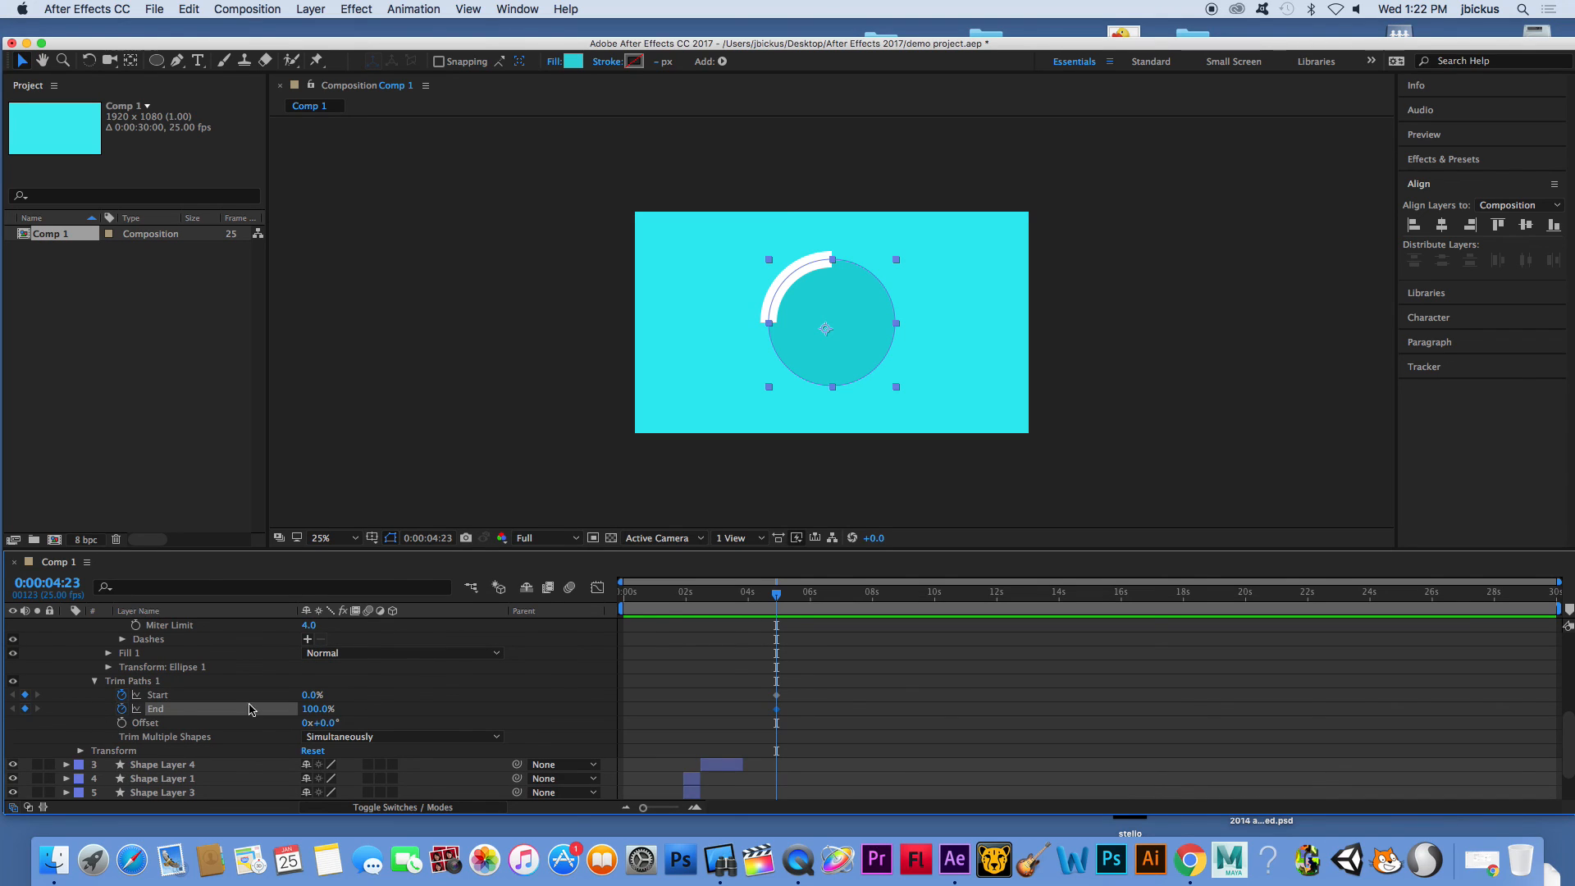
# Keyframe the Trim Paths End of Self Draw 1 at 100% at 0:00:03:16 and 0% at 0:00:04:23, and play it back
pyautogui.moveTo(318, 711); pyautogui.dragTo(249, 709)
pyautogui.moveTo(776, 584); pyautogui.dragTo(739, 613)
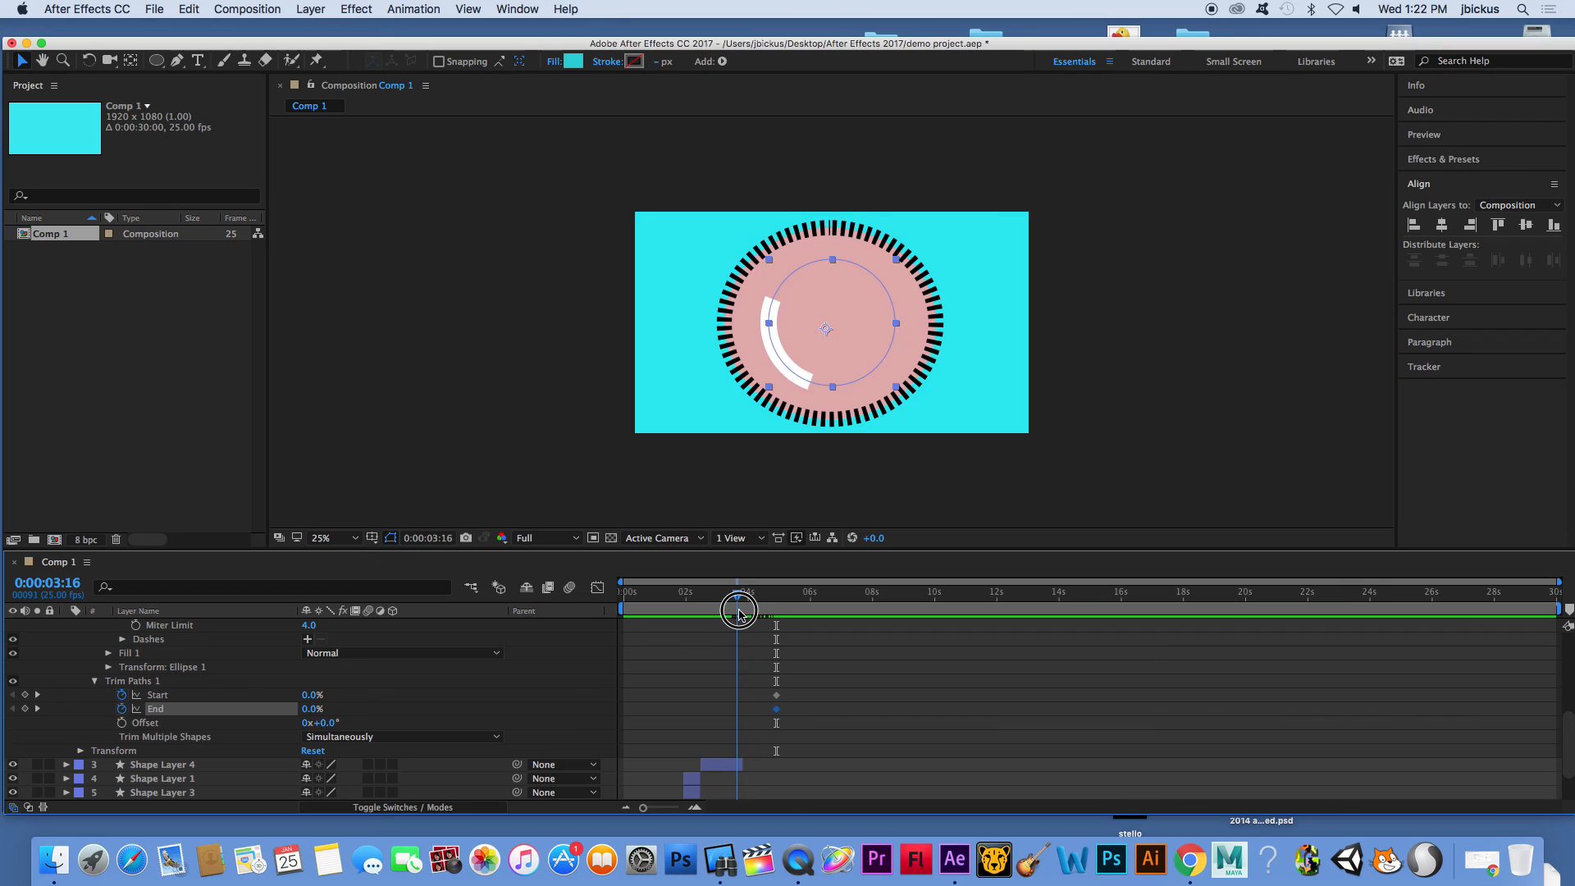
pyautogui.moveTo(306, 711); pyautogui.dragTo(457, 703)
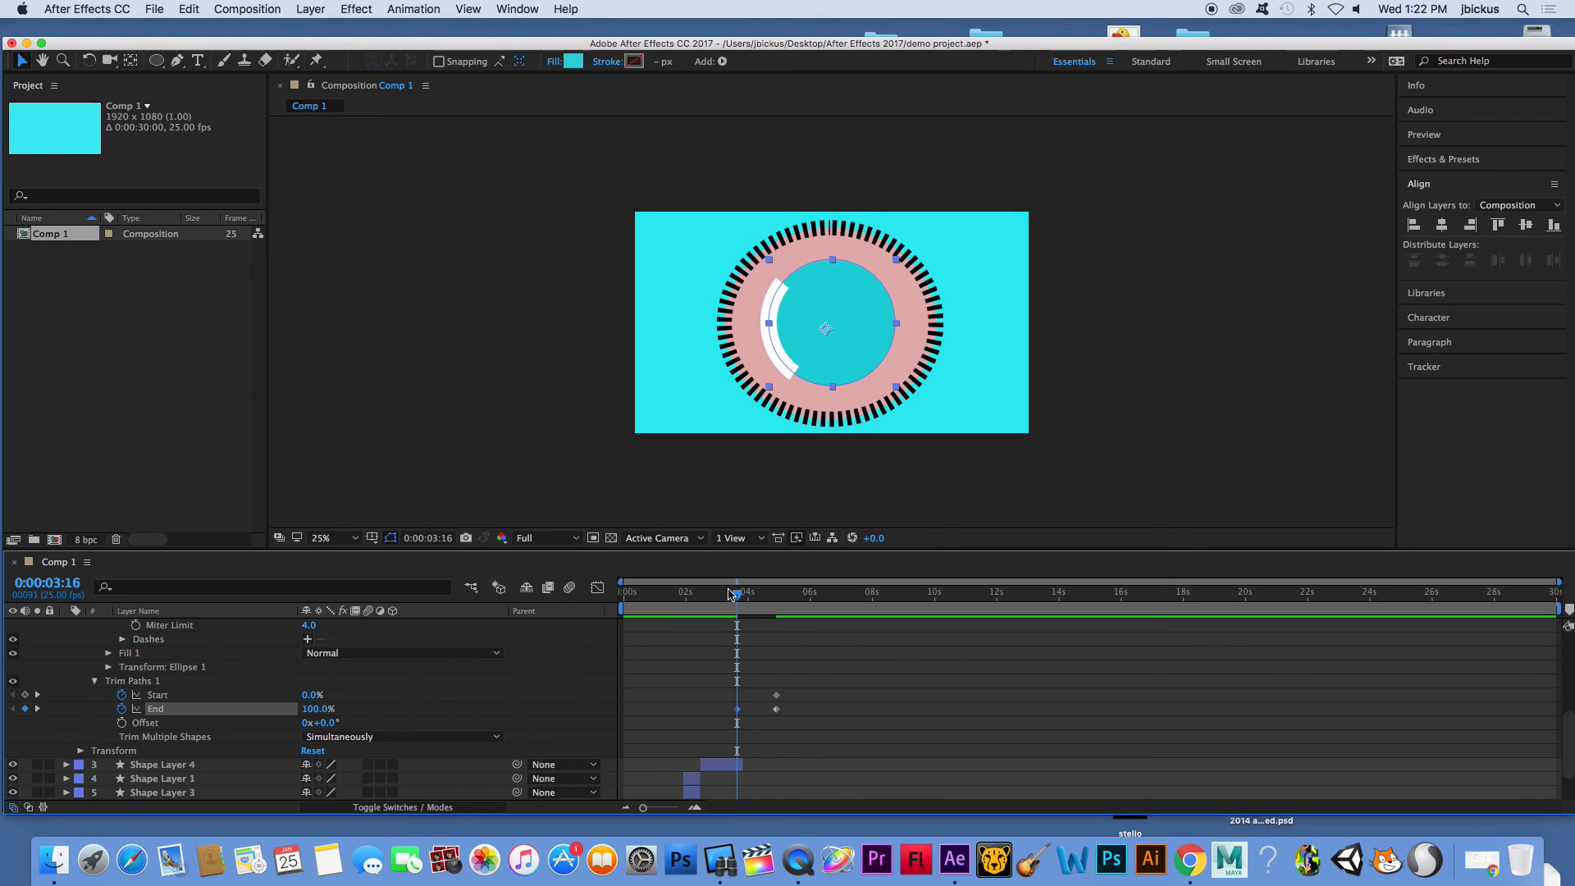
pyautogui.moveTo(739, 597); pyautogui.dragTo(701, 602)
pyautogui.press('space')
pyautogui.press('space')
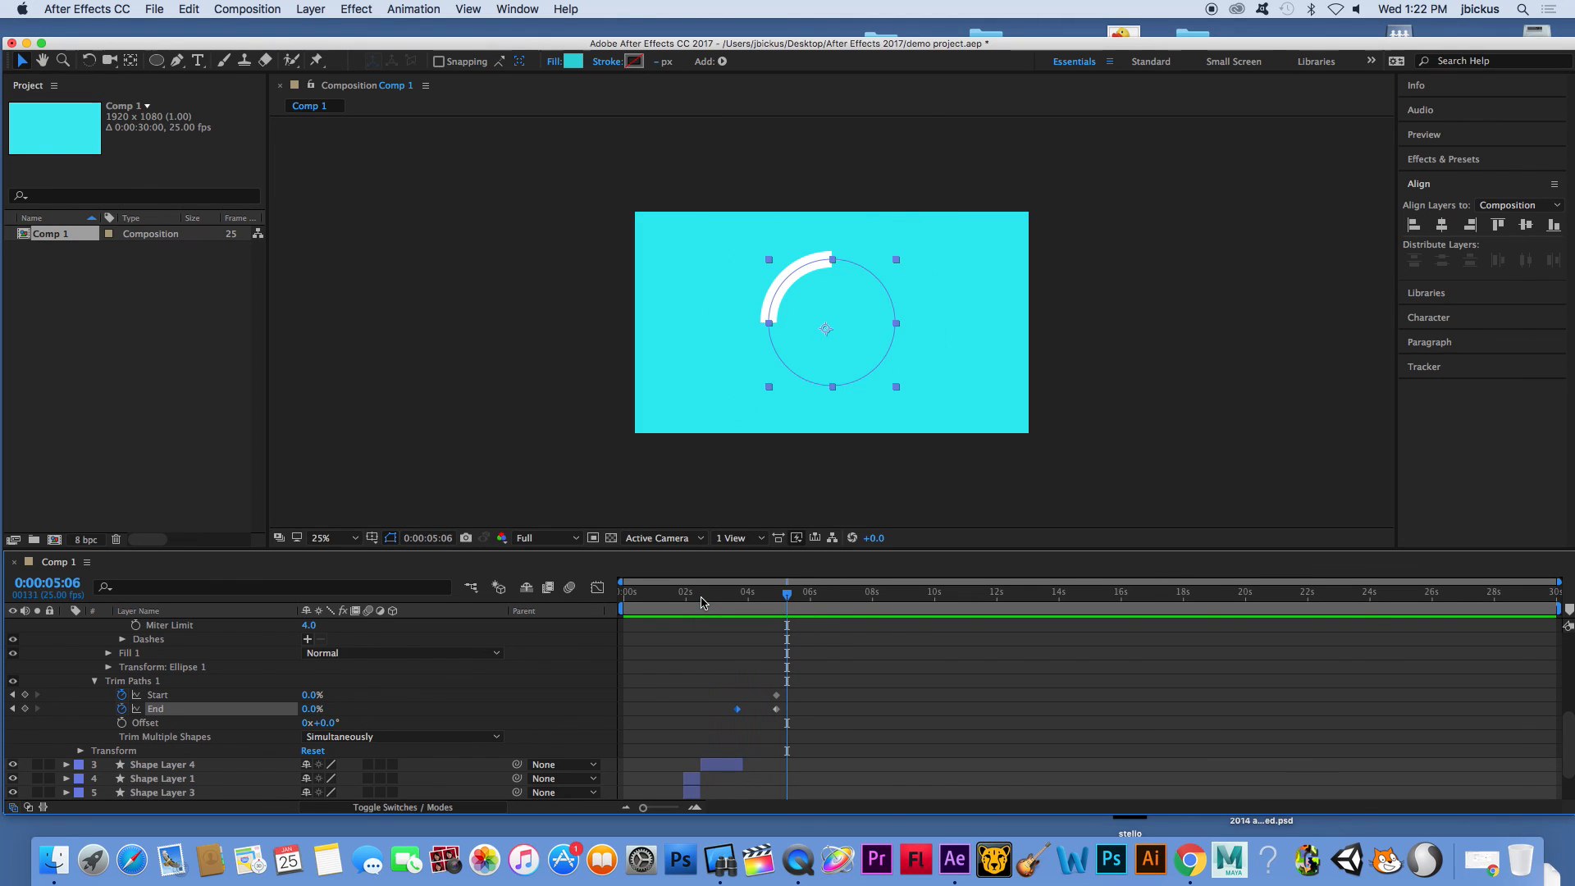
pyautogui.scroll(-2, 755, 691)
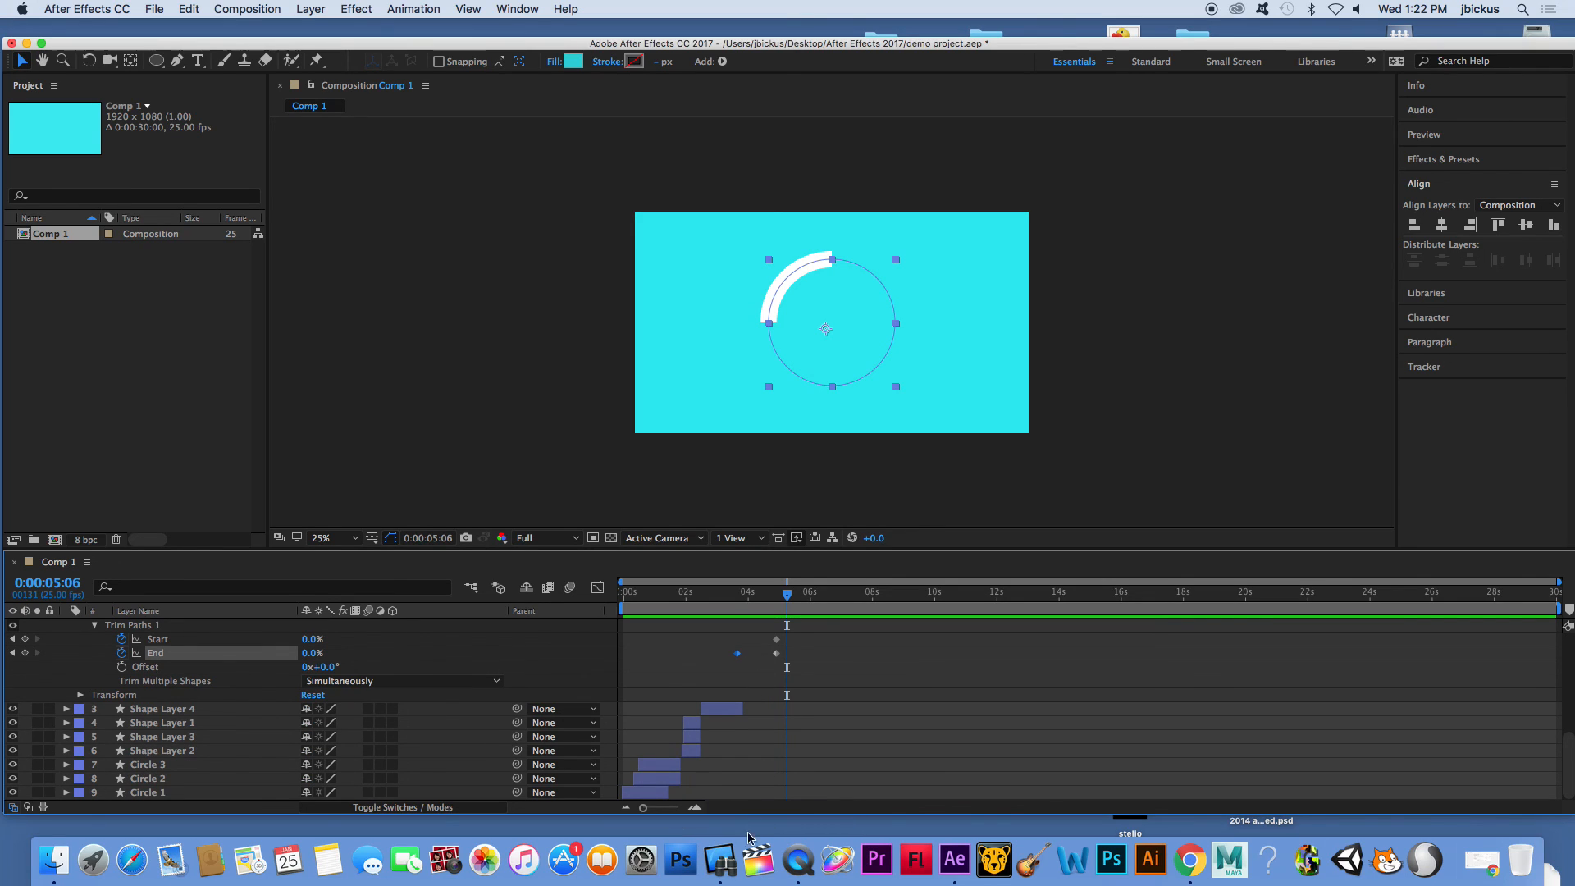
pyautogui.rightClick(800, 862)
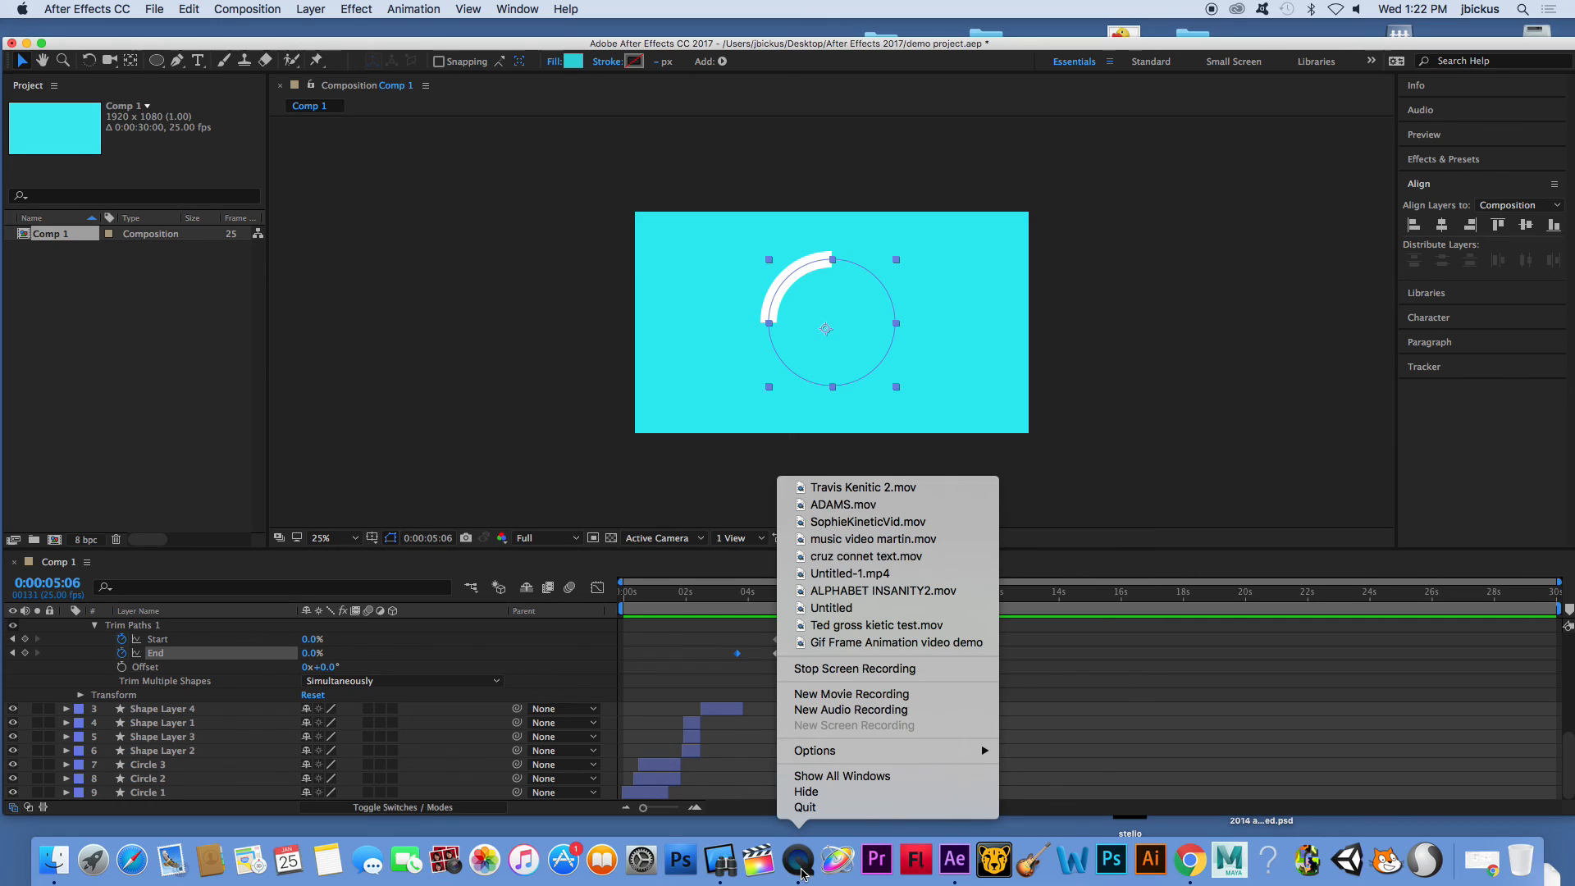